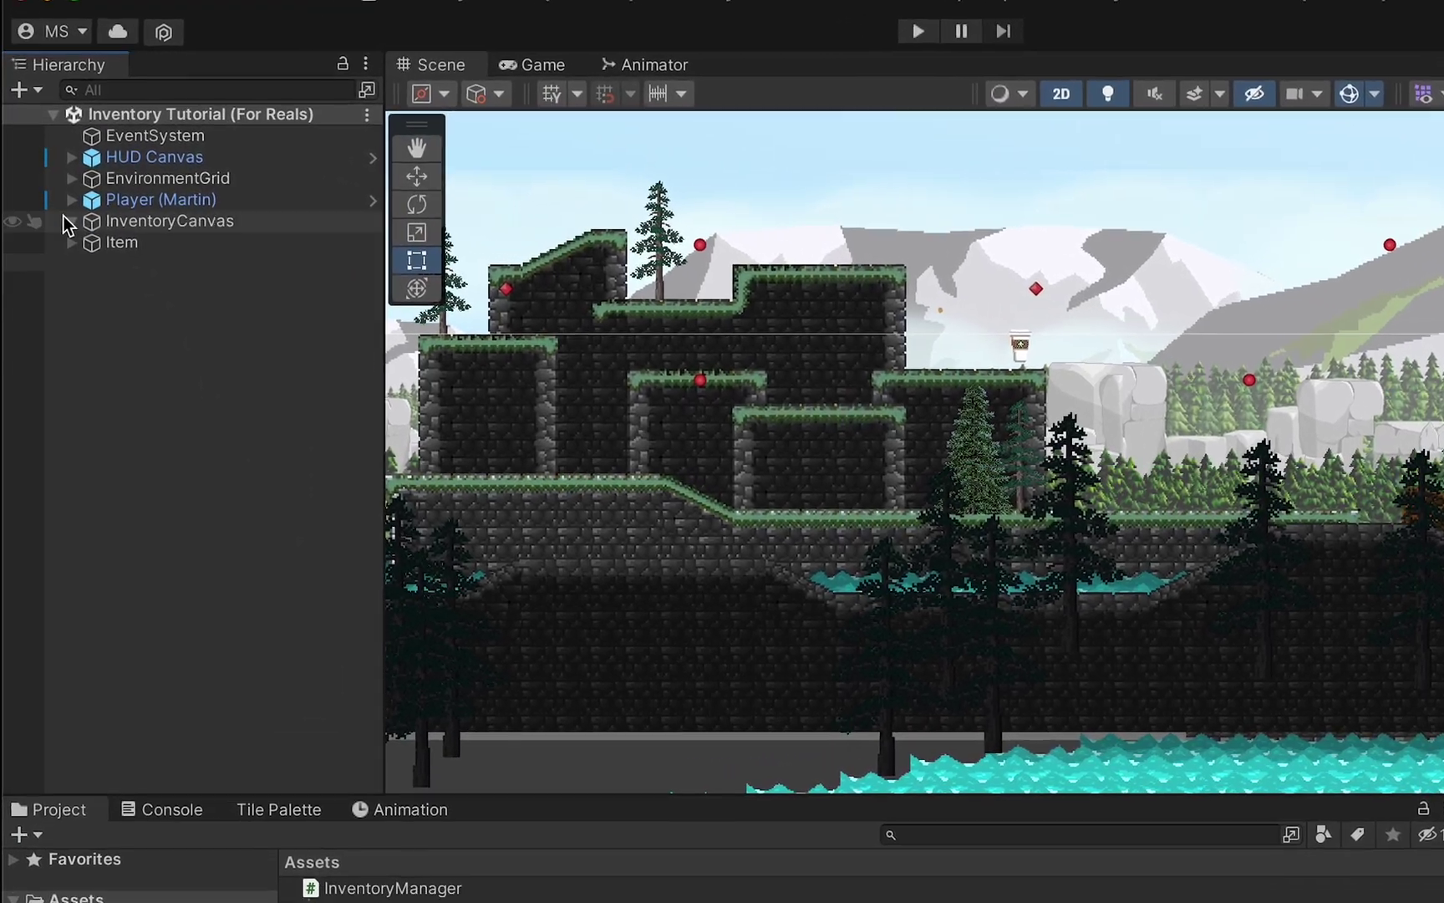
Expand InventoryCanvas down to InventorySlots, select ItemSlot and frame it in the Scene view.
{"action": "left_click", "coordinate": [84, 228]}
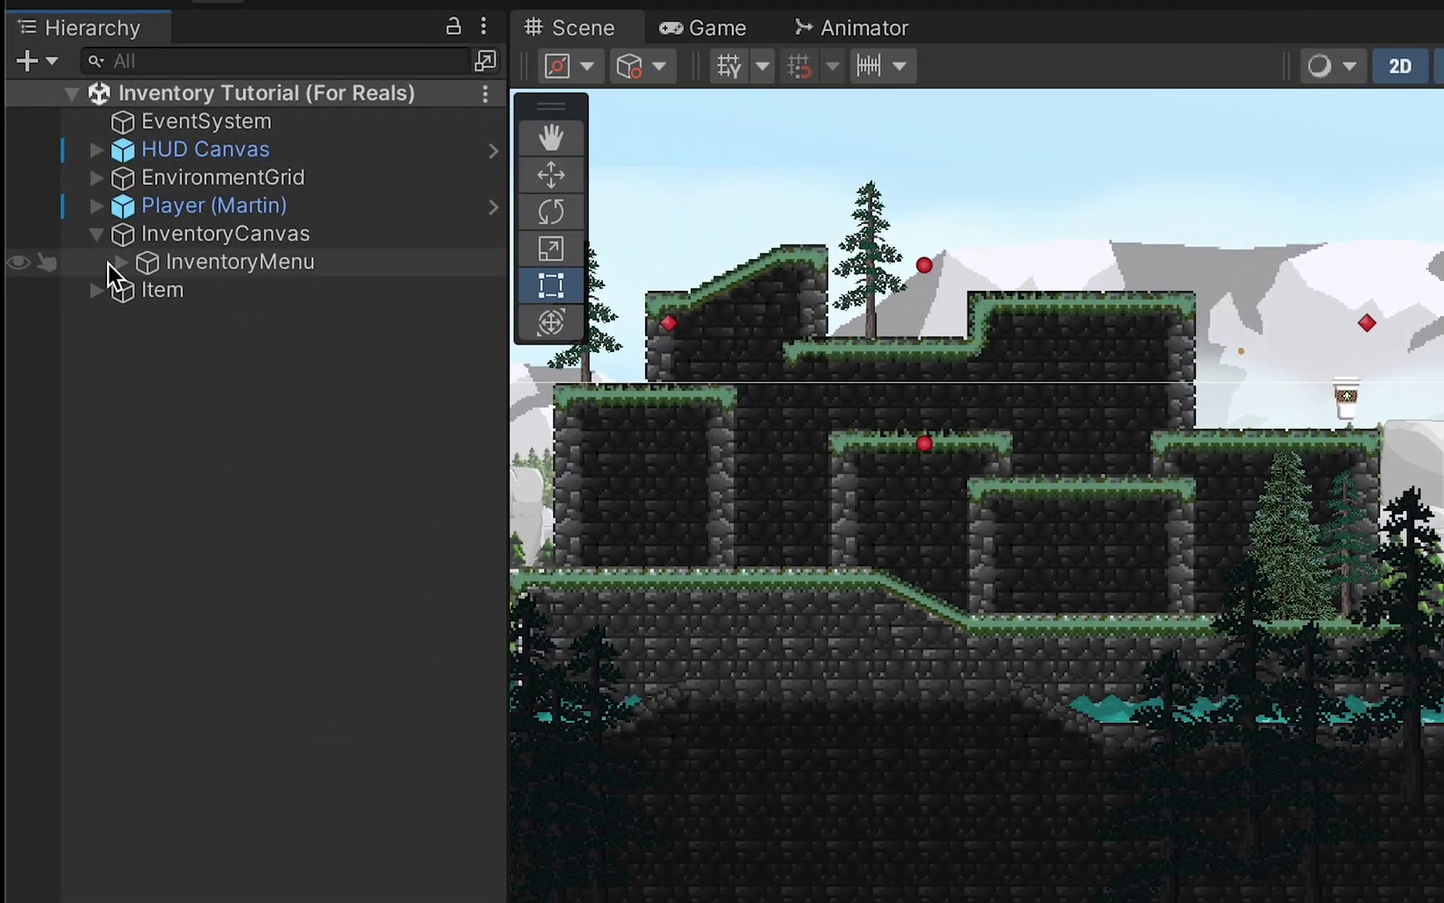
{"action": "left_click", "coordinate": [113, 266]}
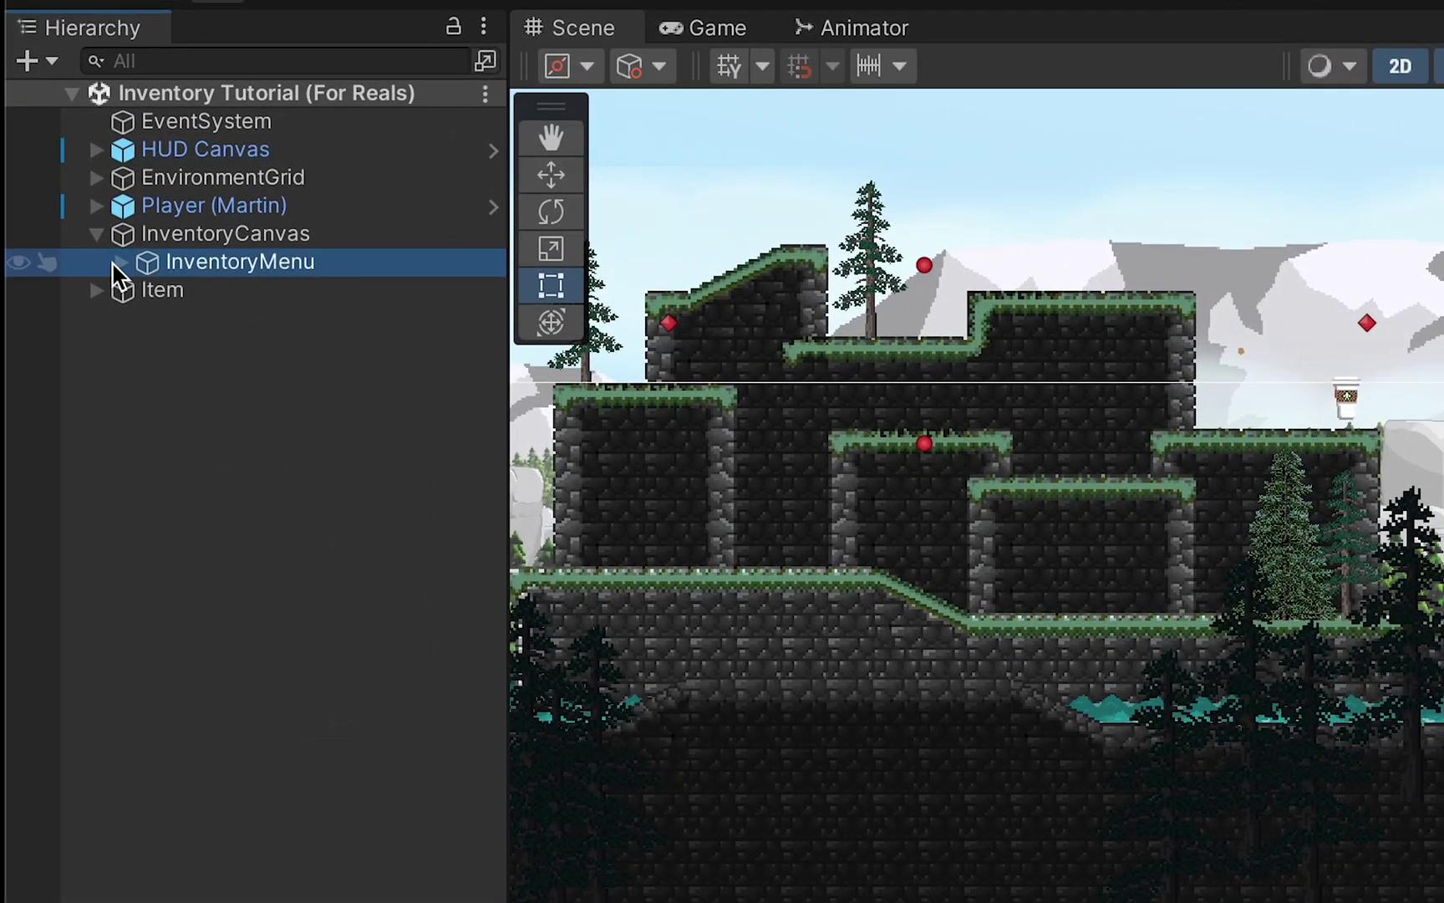
{"action": "left_click", "coordinate": [120, 262]}
{"action": "left_click", "coordinate": [145, 290]}
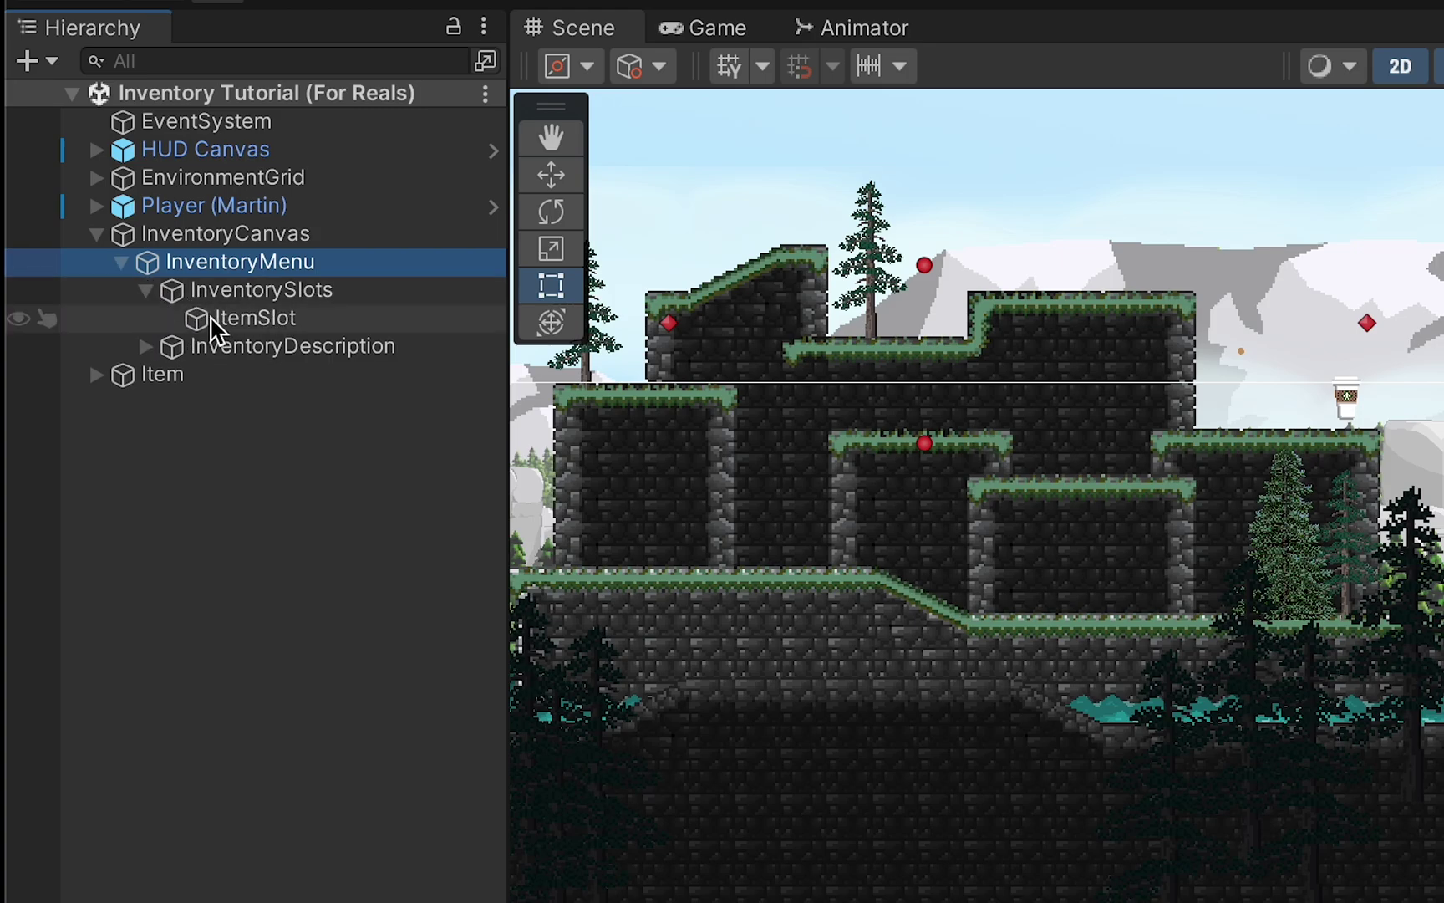
{"action": "left_click", "coordinate": [222, 328]}
{"action": "key", "text": "f"}
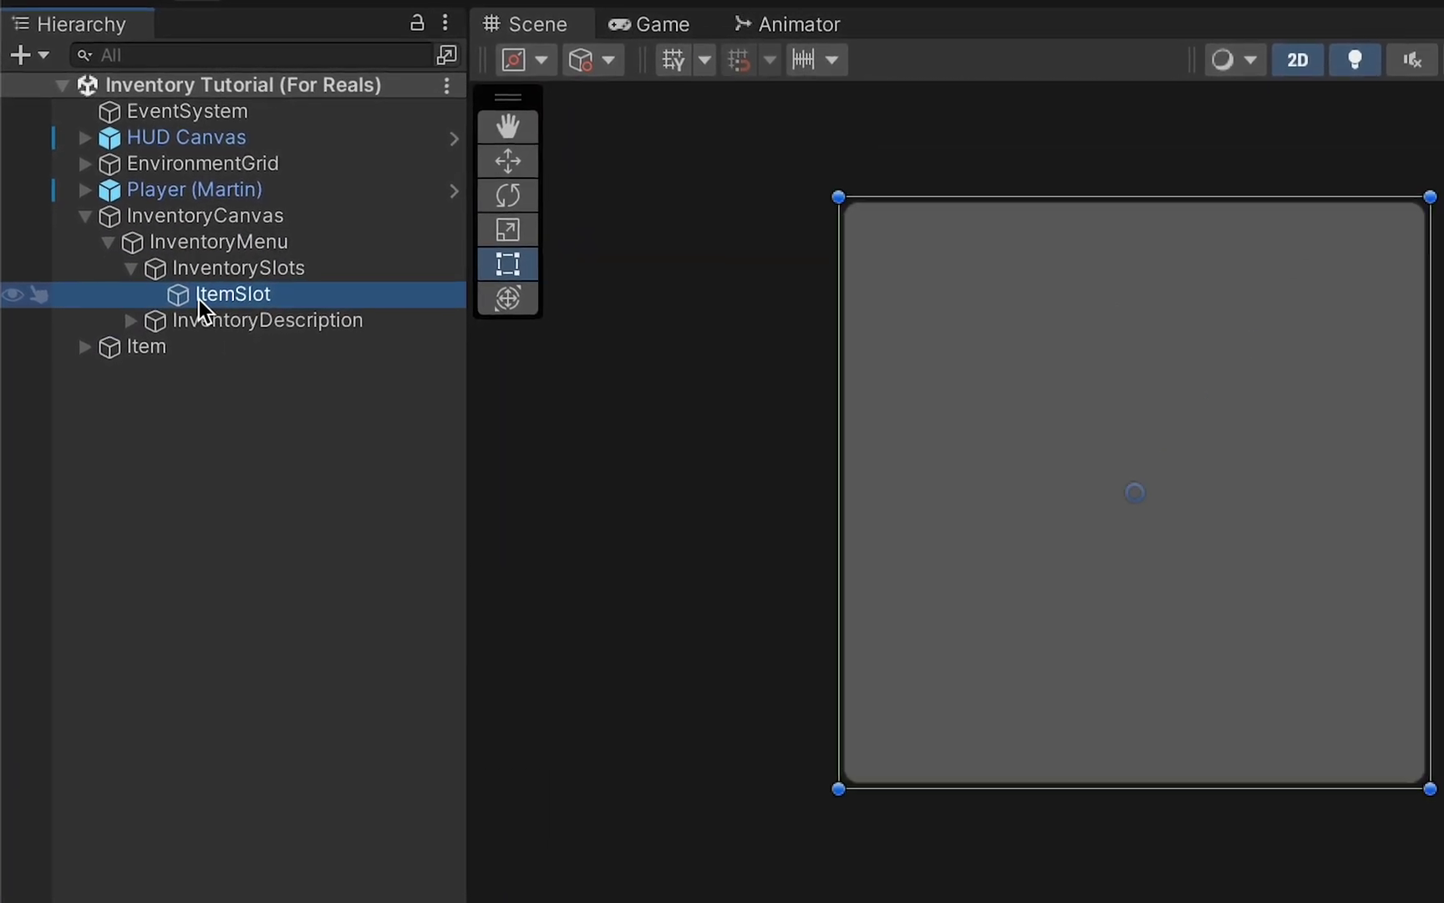
{"action": "scroll", "coordinate": [794, 366], "scroll_direction": "down", "scroll_amount": 2}
{"action": "scroll", "coordinate": [794, 367], "scroll_direction": "down", "scroll_amount": 2}
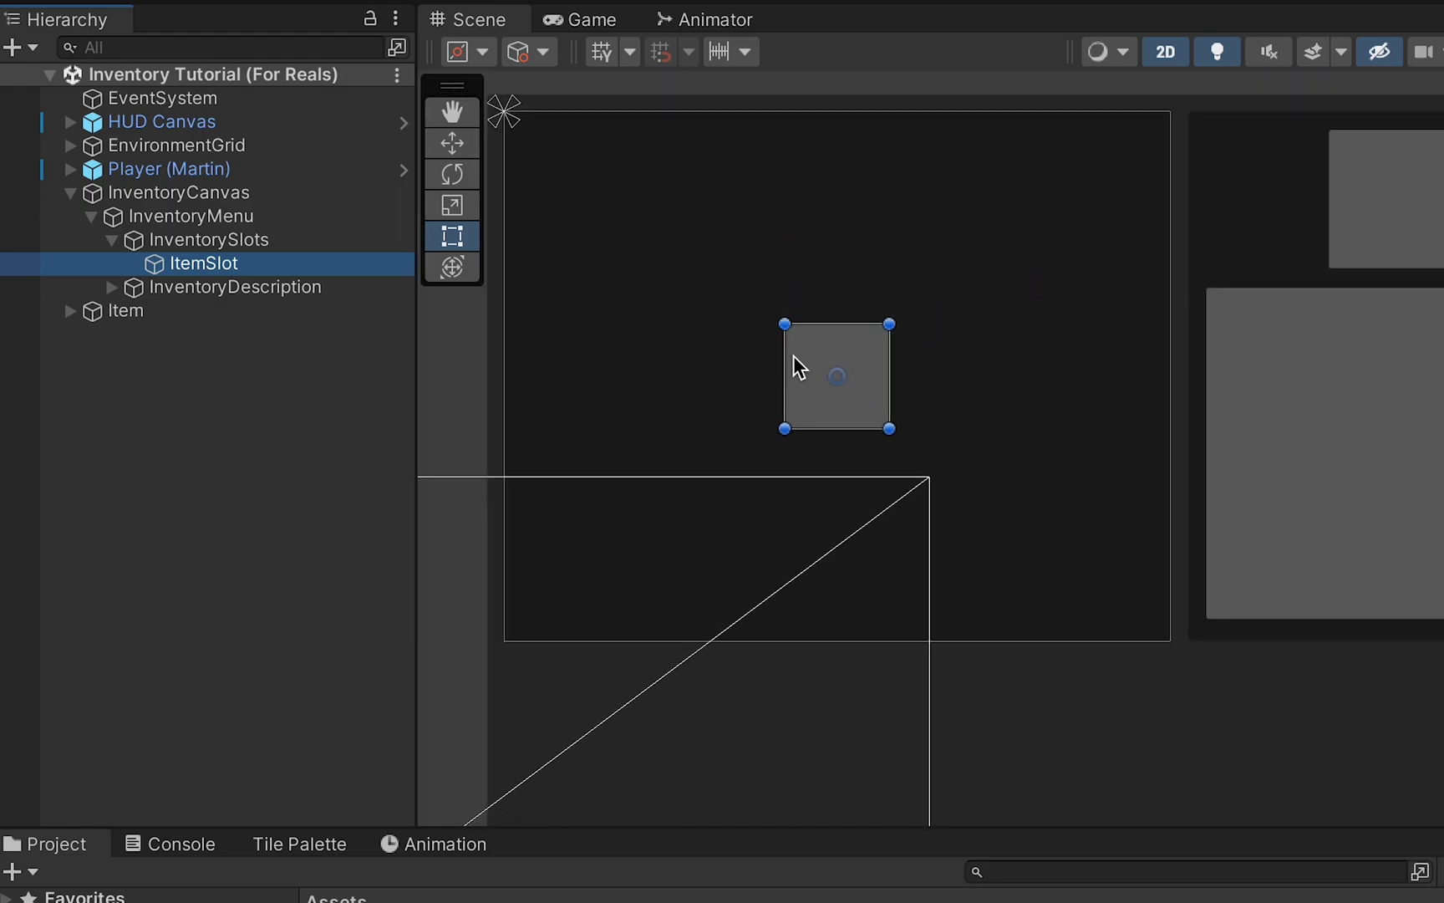
{"action": "scroll", "coordinate": [794, 362], "scroll_direction": "down", "scroll_amount": 2}
{"action": "scroll", "coordinate": [794, 357], "scroll_direction": "down", "scroll_amount": 1}
{"action": "scroll", "coordinate": [793, 356], "scroll_direction": "up", "scroll_amount": 1}
{"action": "scroll", "coordinate": [794, 357], "scroll_direction": "up", "scroll_amount": 1}
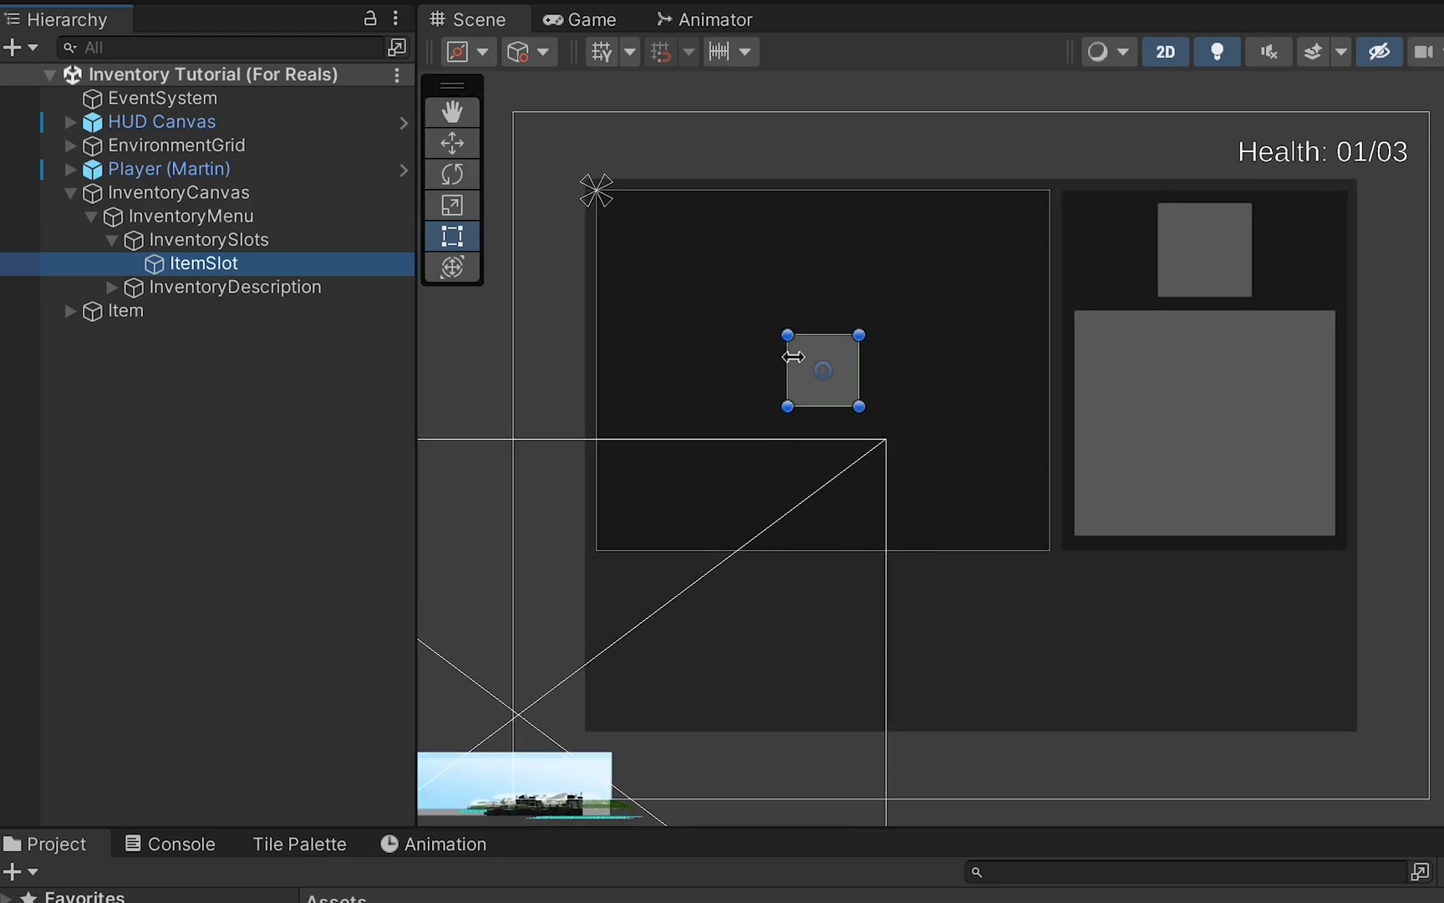
{"action": "scroll", "coordinate": [793, 357], "scroll_direction": "up", "scroll_amount": 1}
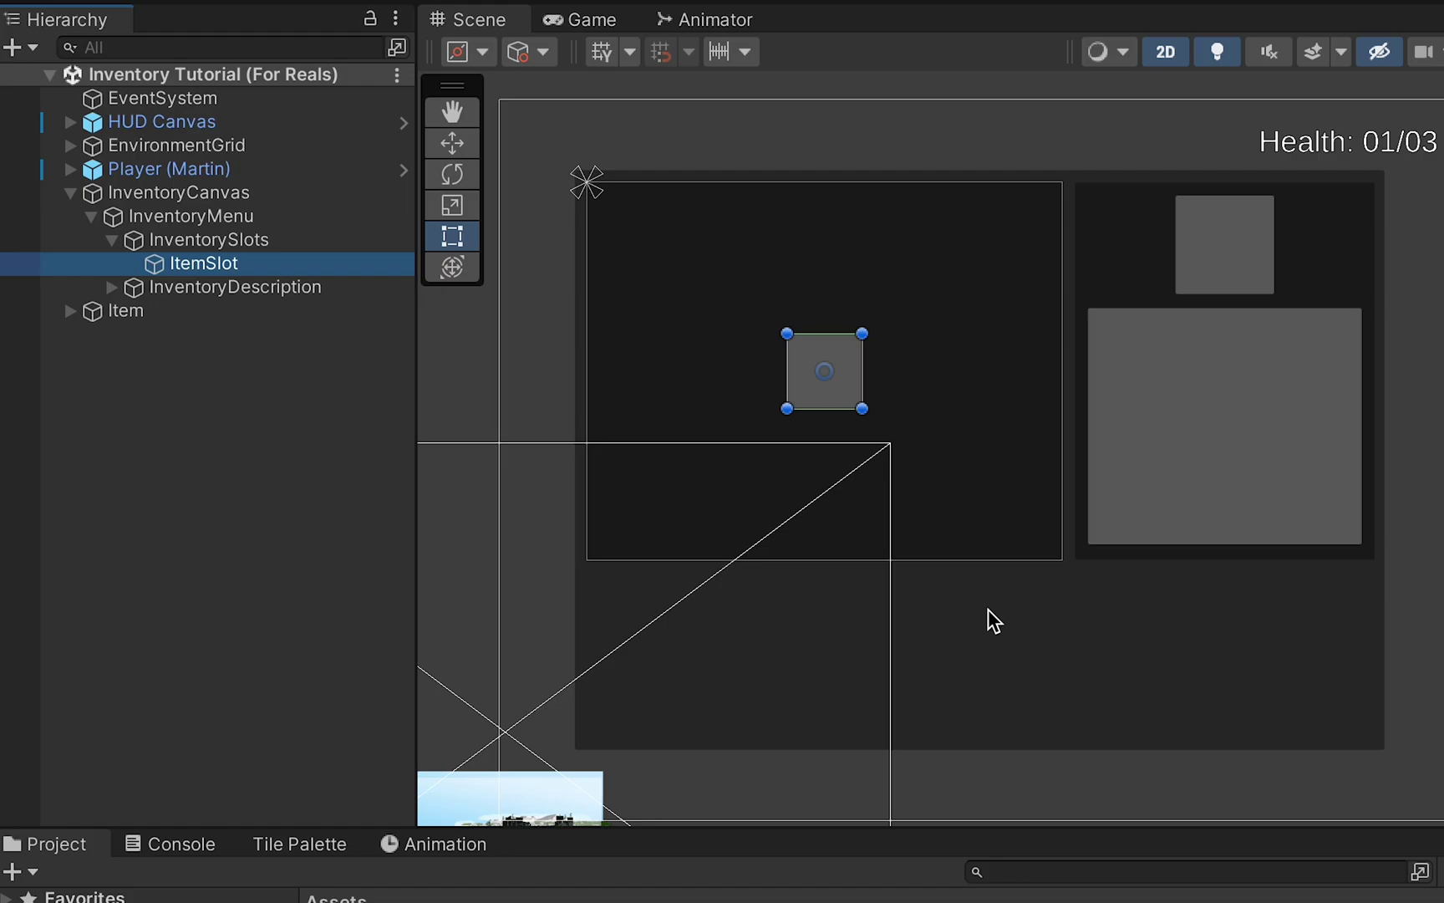
Add a SelectedPanel child panel to ItemSlot, stretched just past the slot's corners.
{"action": "left_click_drag", "start_coordinate": [282, 271], "coordinate": [272, 266]}
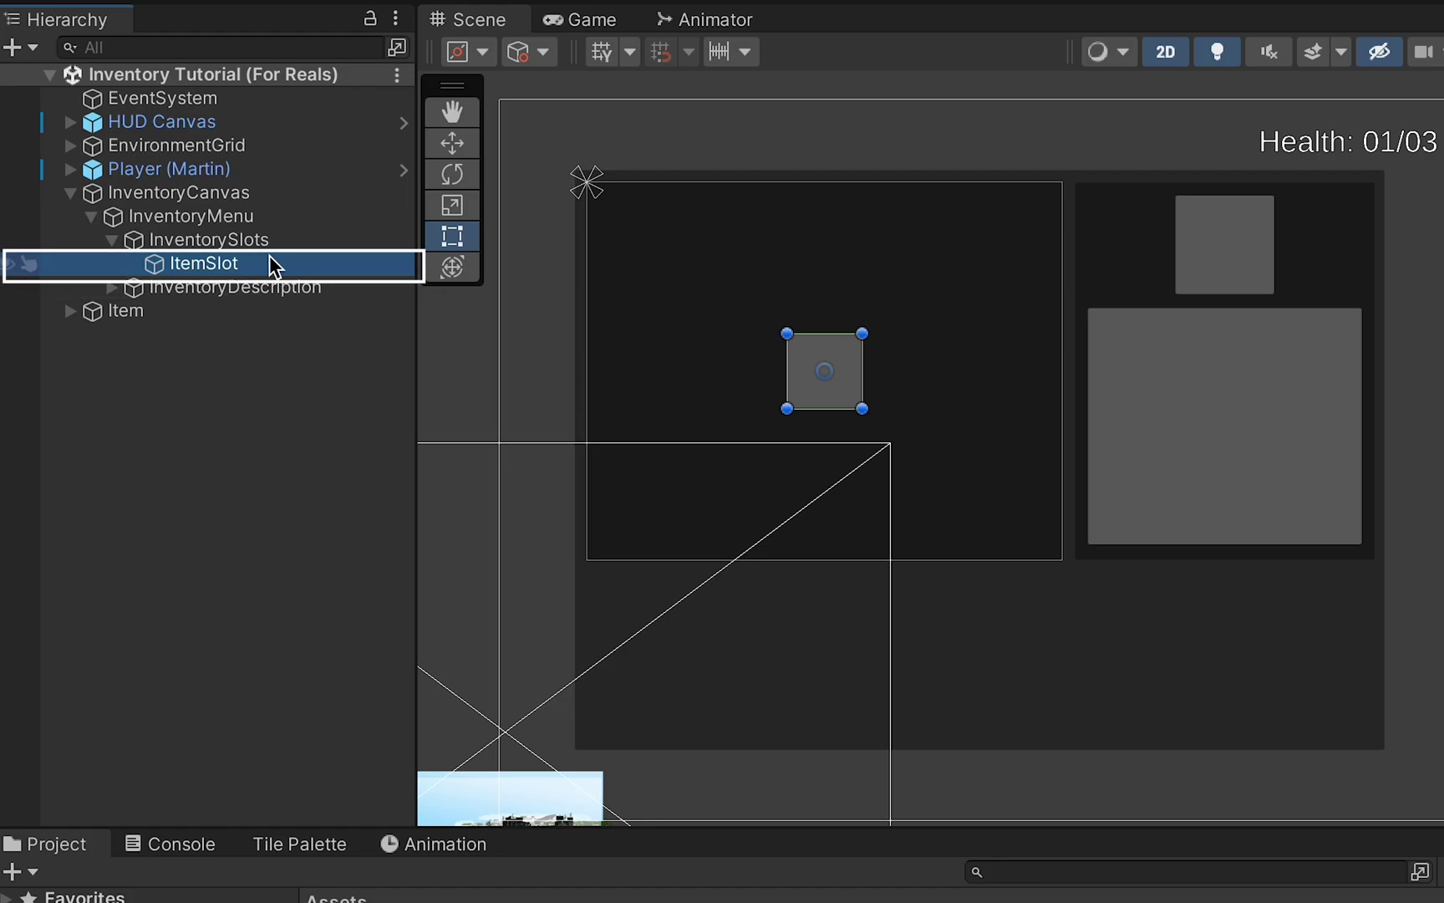
{"action": "right_click", "coordinate": [269, 265]}
{"action": "mouse_move", "coordinate": [452, 771]}
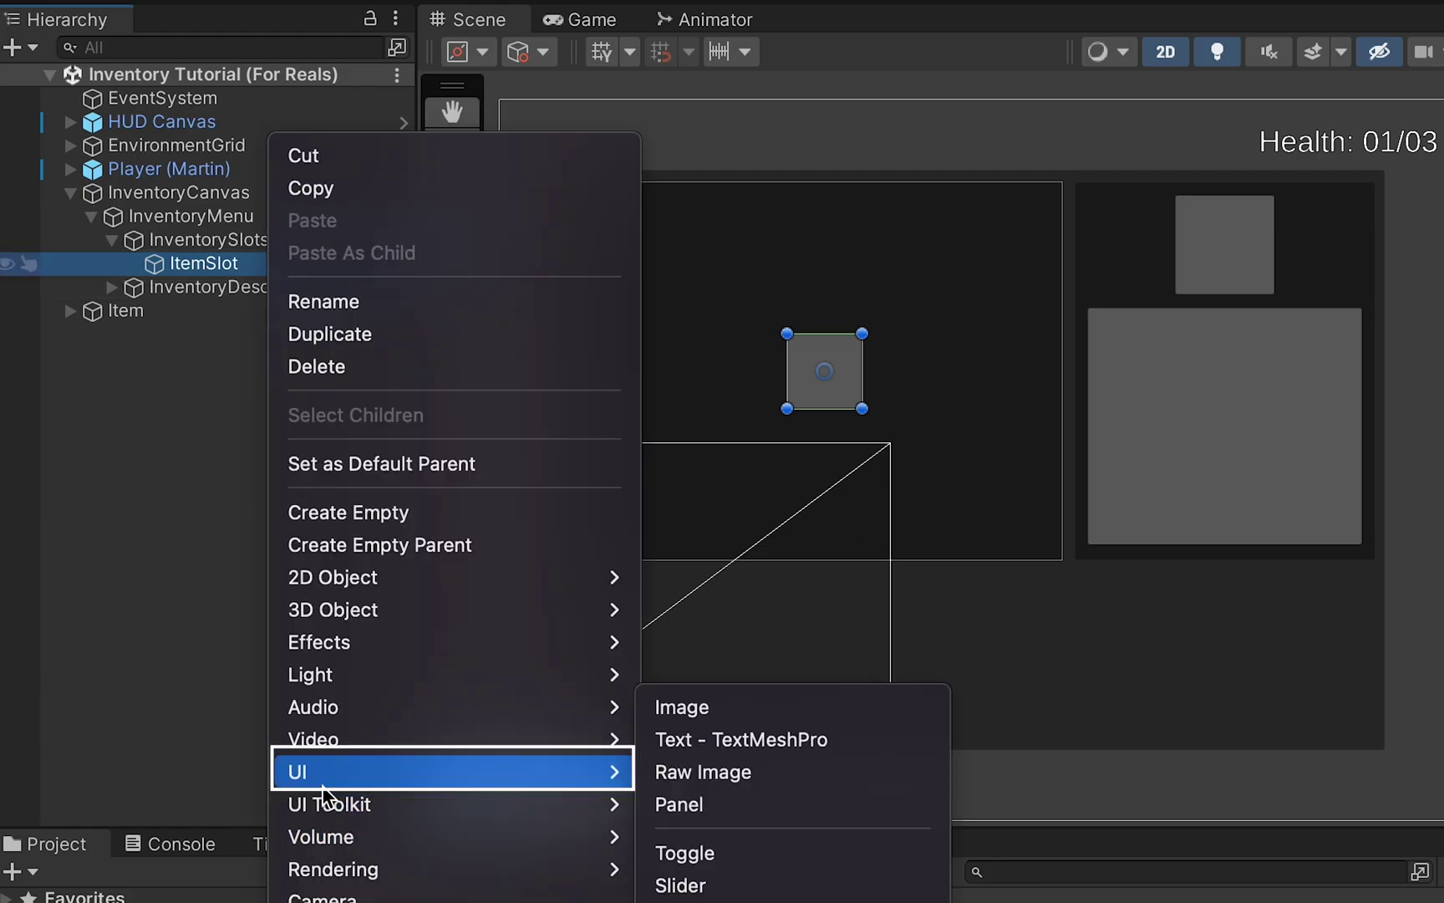
{"action": "left_click", "coordinate": [679, 805]}
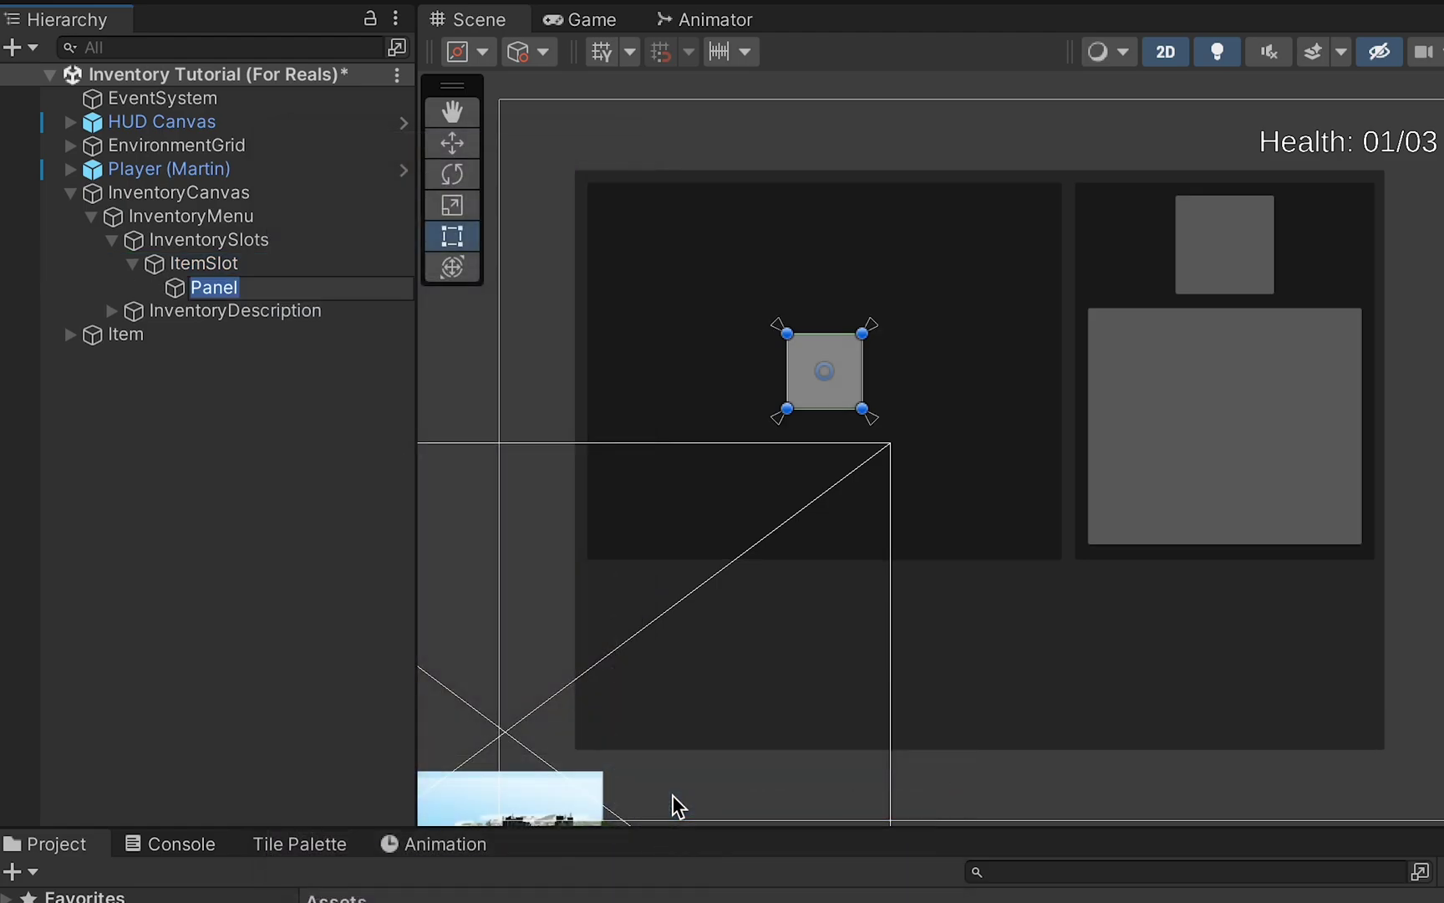
{"action": "type", "text": "Select"}
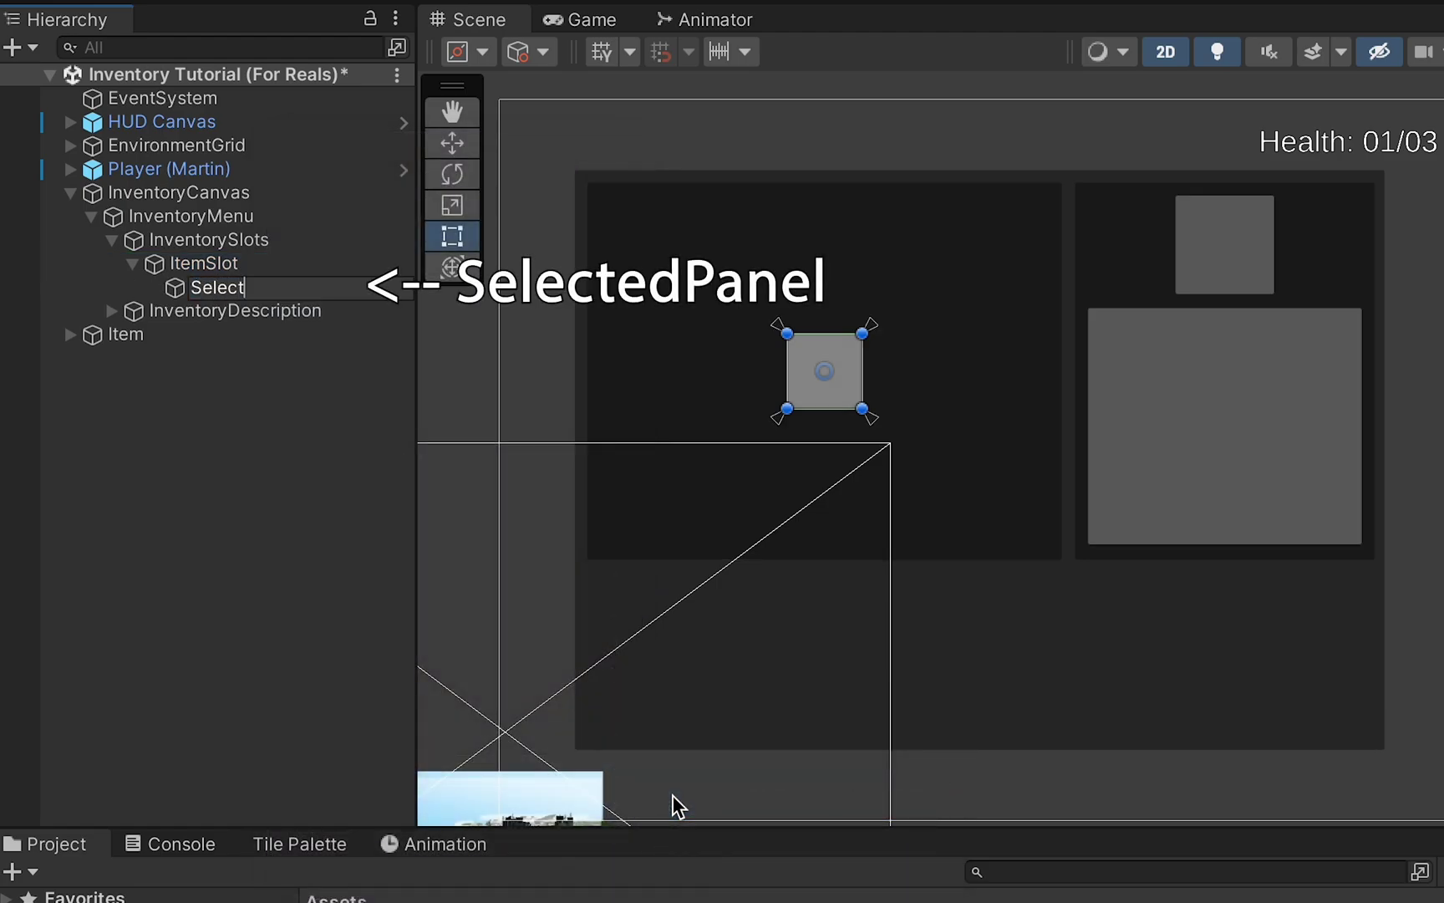
{"action": "type", "text": "edPanel"}
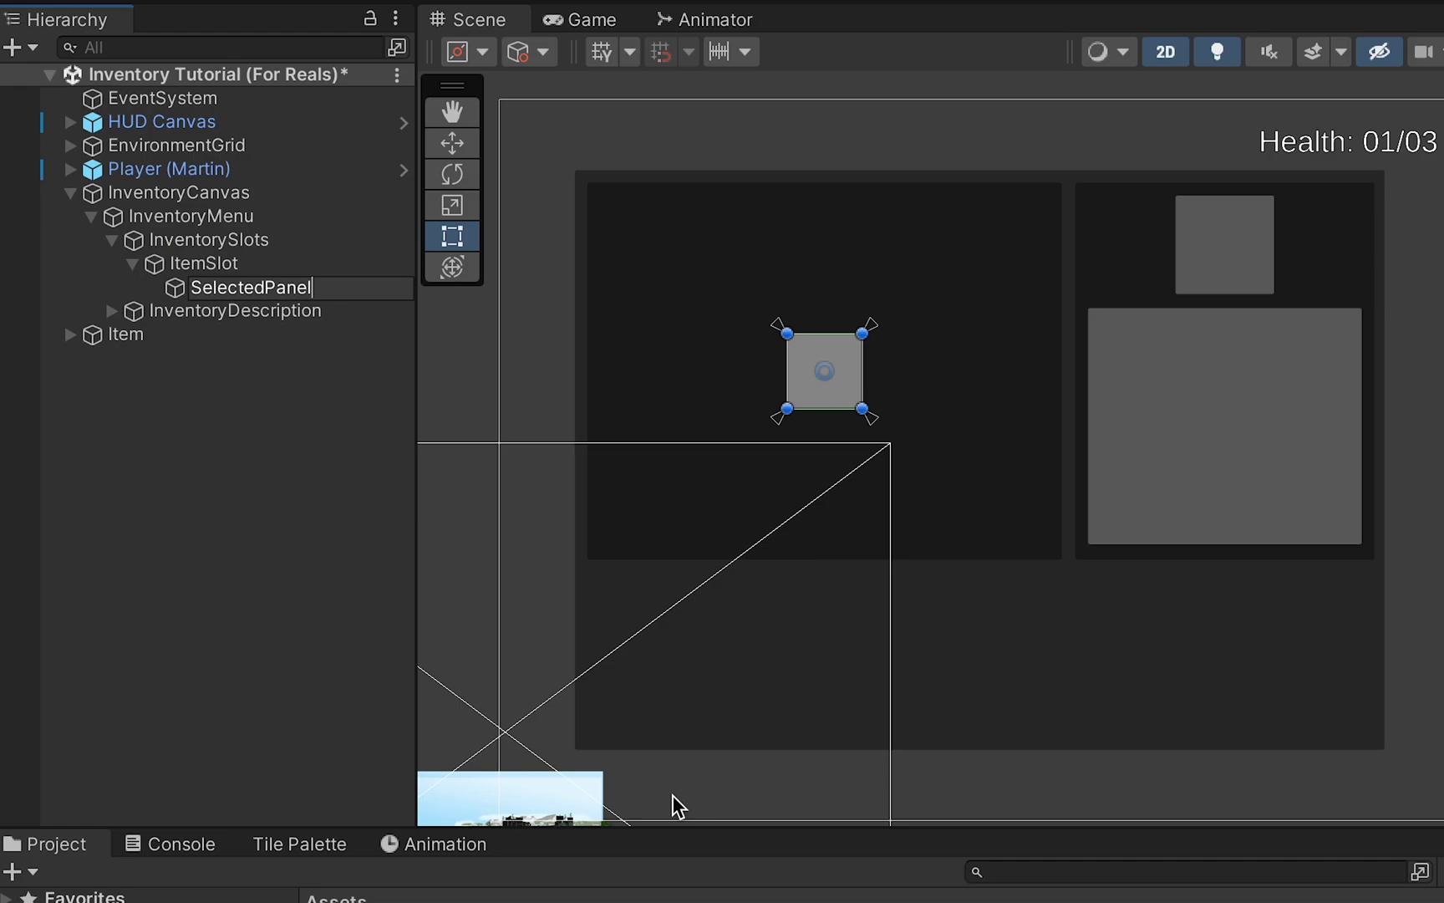
{"action": "key", "text": "Return"}
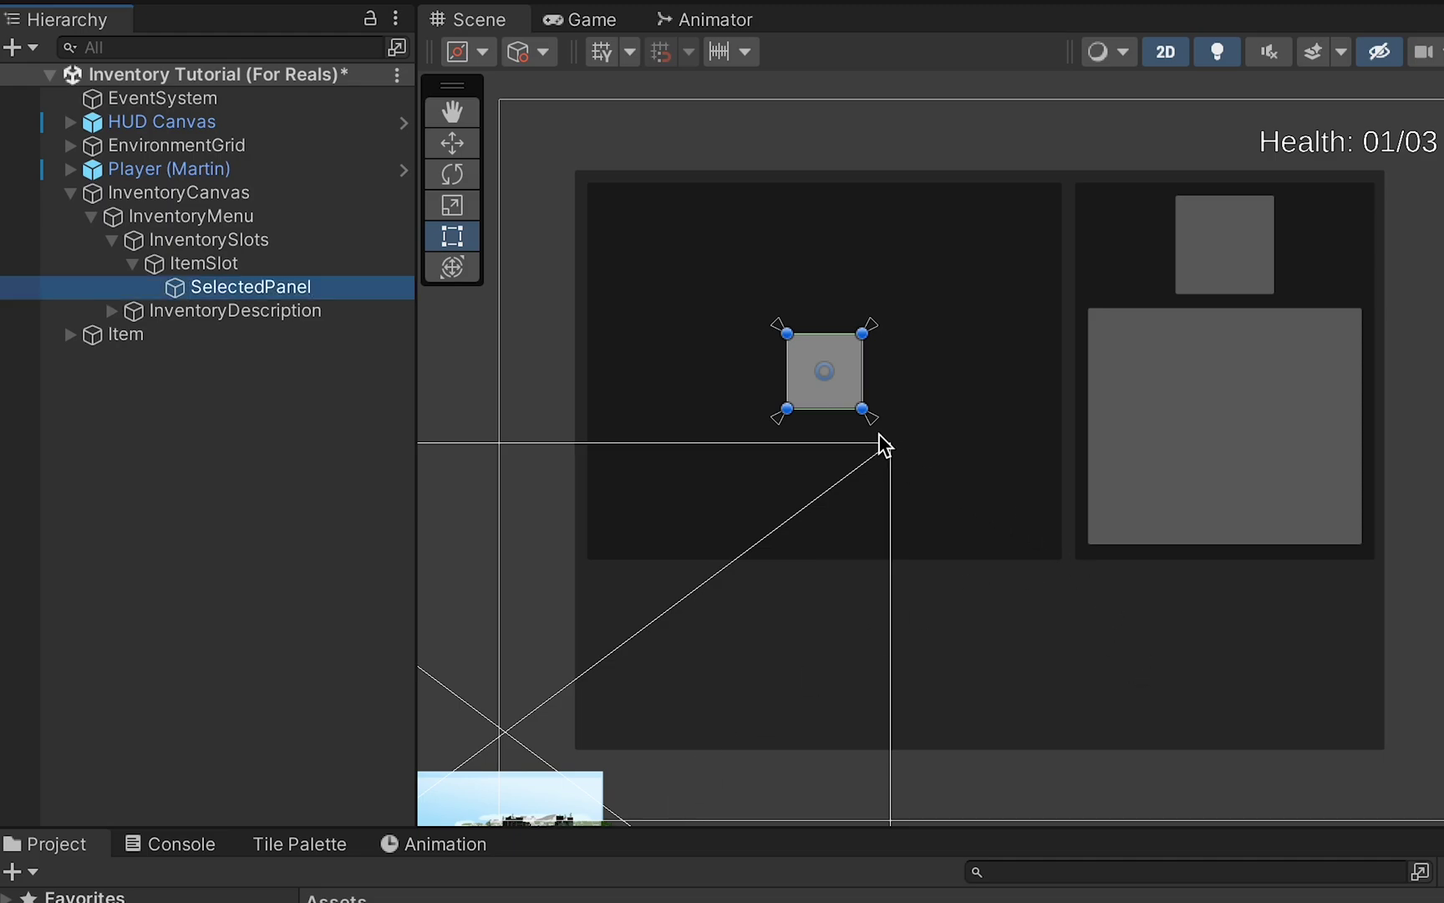
{"action": "scroll", "coordinate": [832, 413], "scroll_direction": "up", "scroll_amount": 2}
{"action": "scroll", "coordinate": [832, 412], "scroll_direction": "up", "scroll_amount": 3}
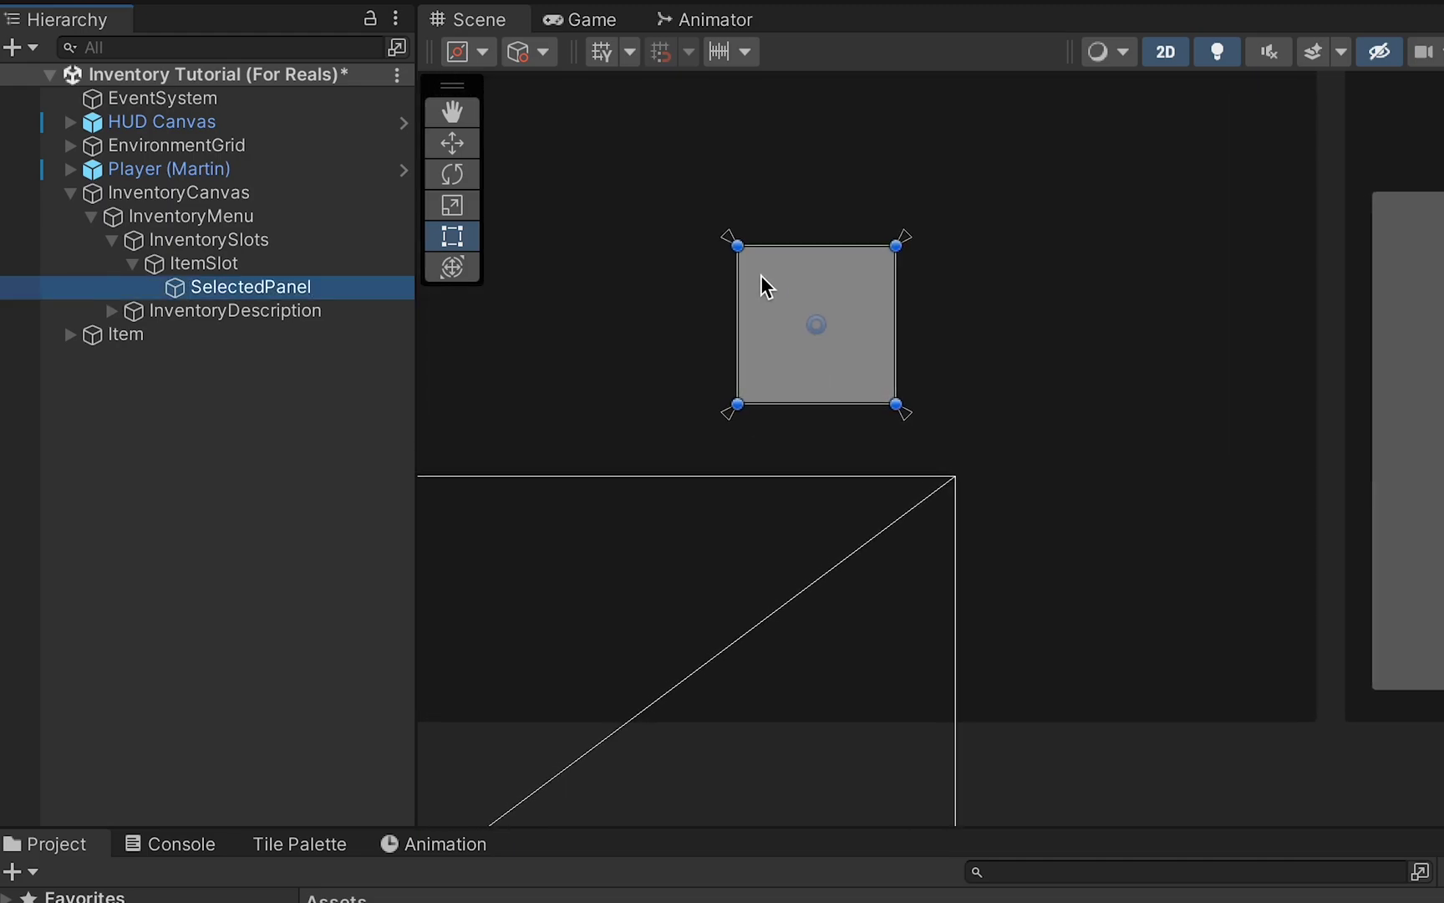
{"action": "left_click_drag", "start_coordinate": [738, 245], "coordinate": [726, 234]}
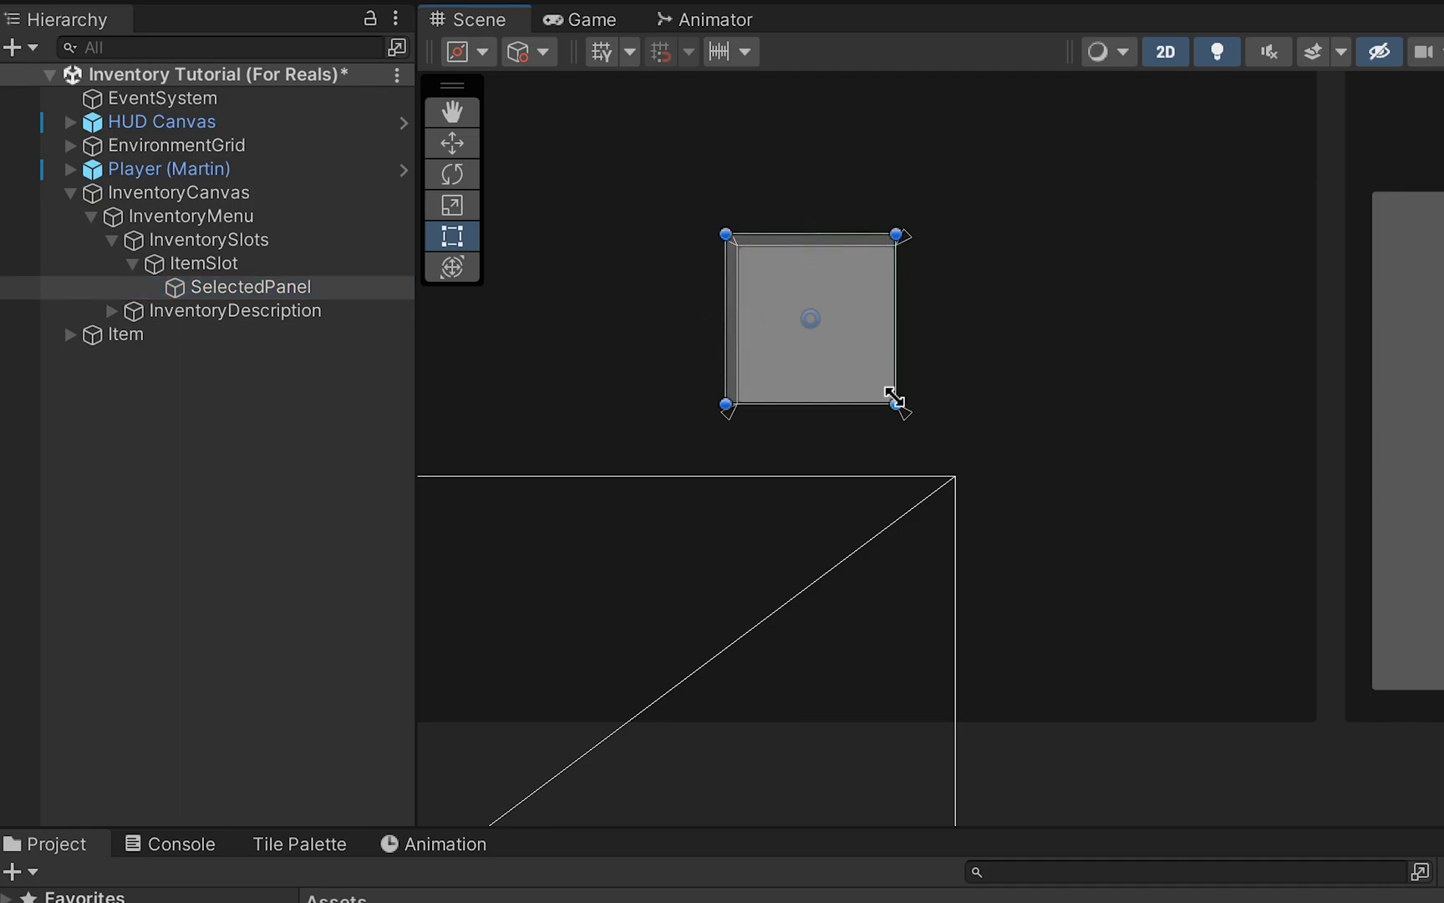
{"action": "left_click_drag", "start_coordinate": [896, 403], "coordinate": [910, 418]}
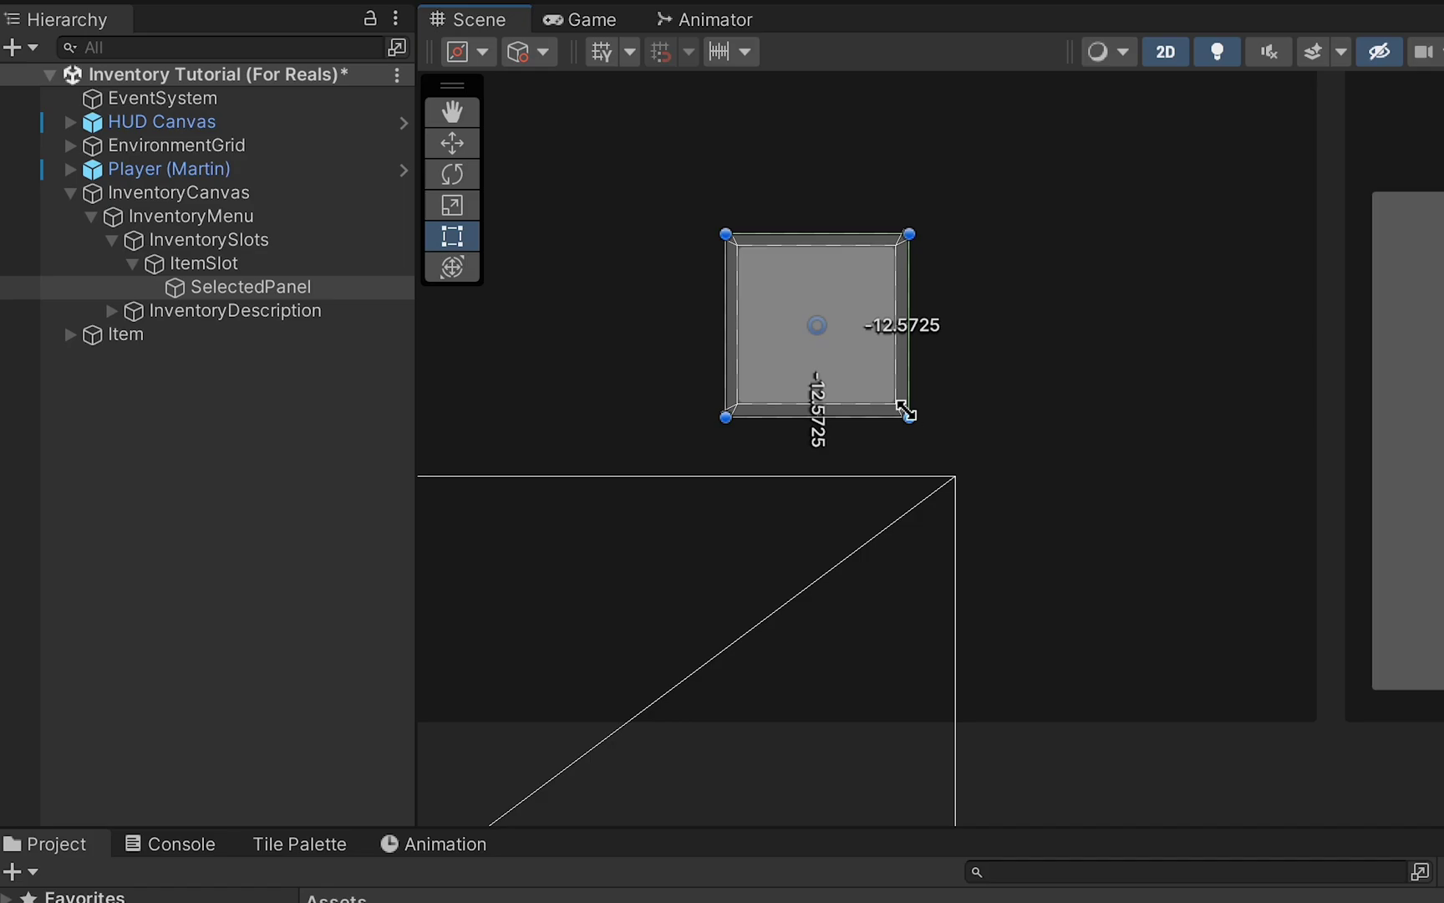
Add a TextMeshPro text object under ItemSlot.
{"action": "left_click", "coordinate": [206, 264]}
{"action": "right_click", "coordinate": [208, 264]}
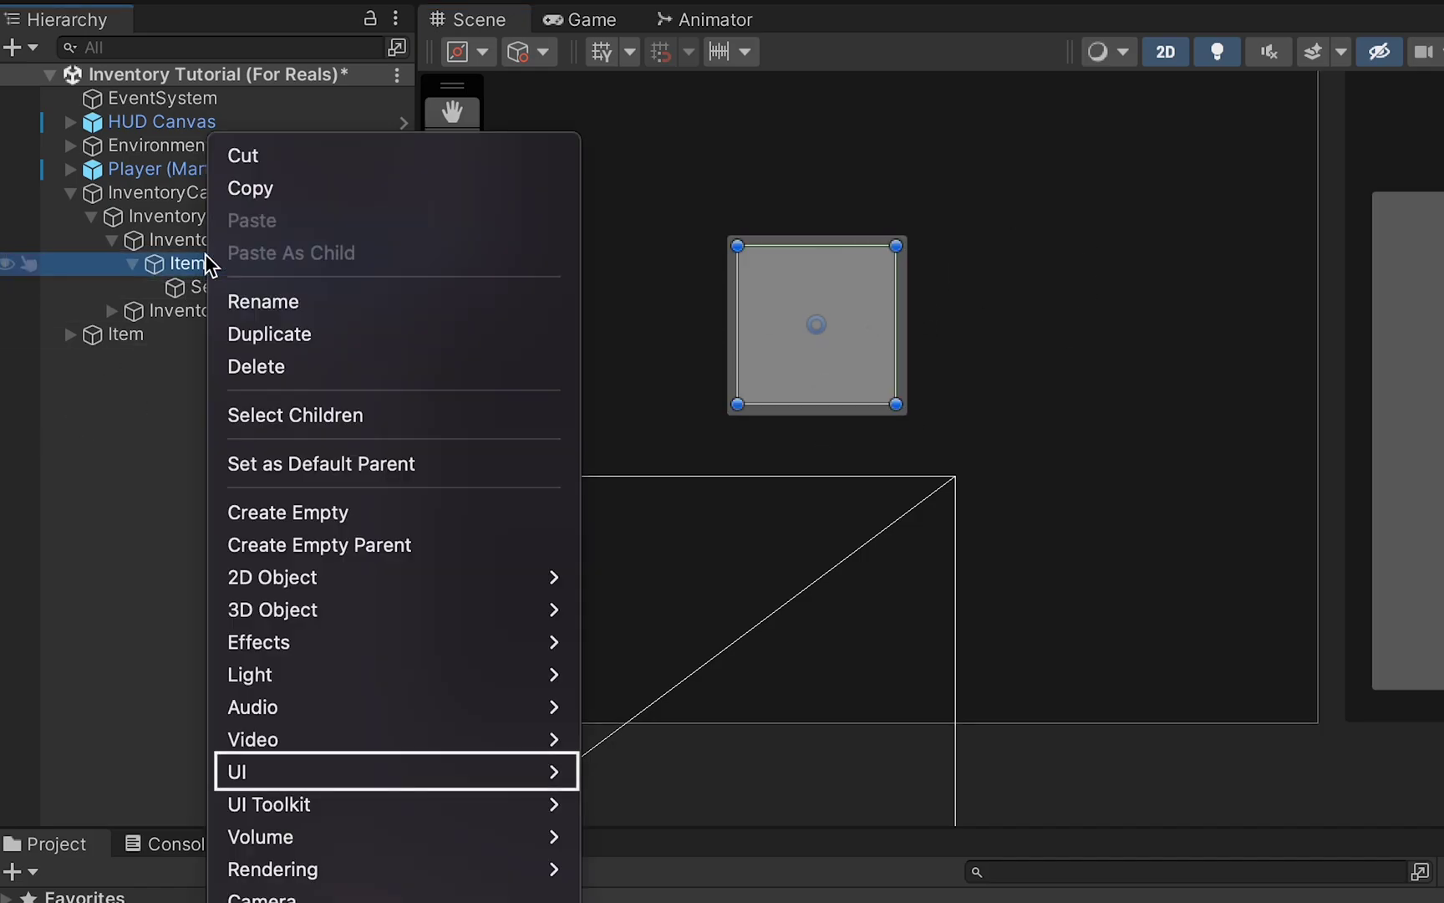
{"action": "mouse_move", "coordinate": [389, 772]}
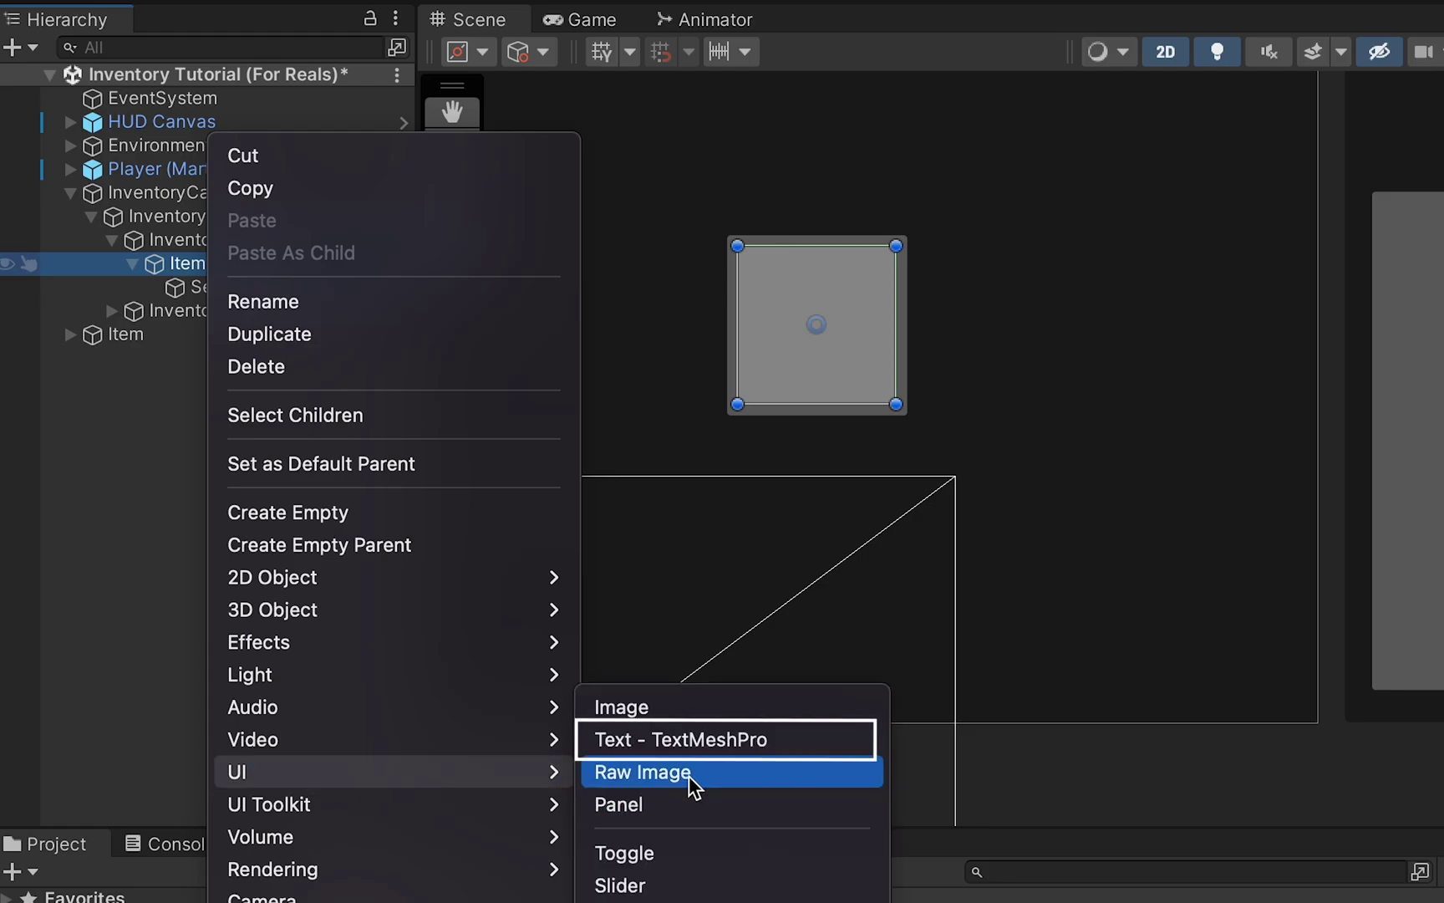
{"action": "left_click", "coordinate": [724, 755]}
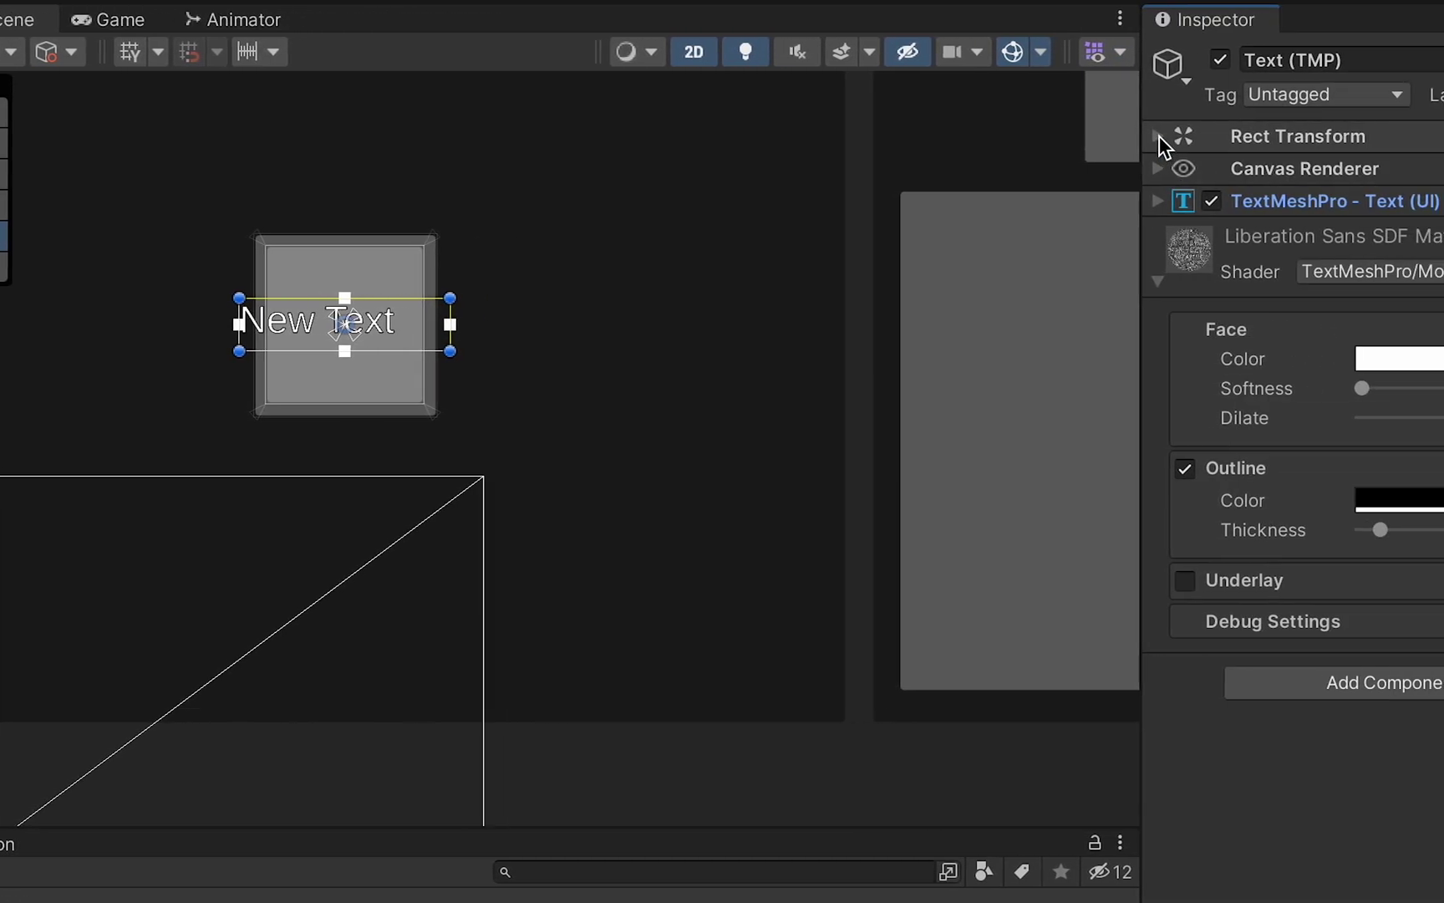
Anchor the text to the slot's bottom-right corner and snap it there with Alt.
{"action": "left_click", "coordinate": [1159, 136]}
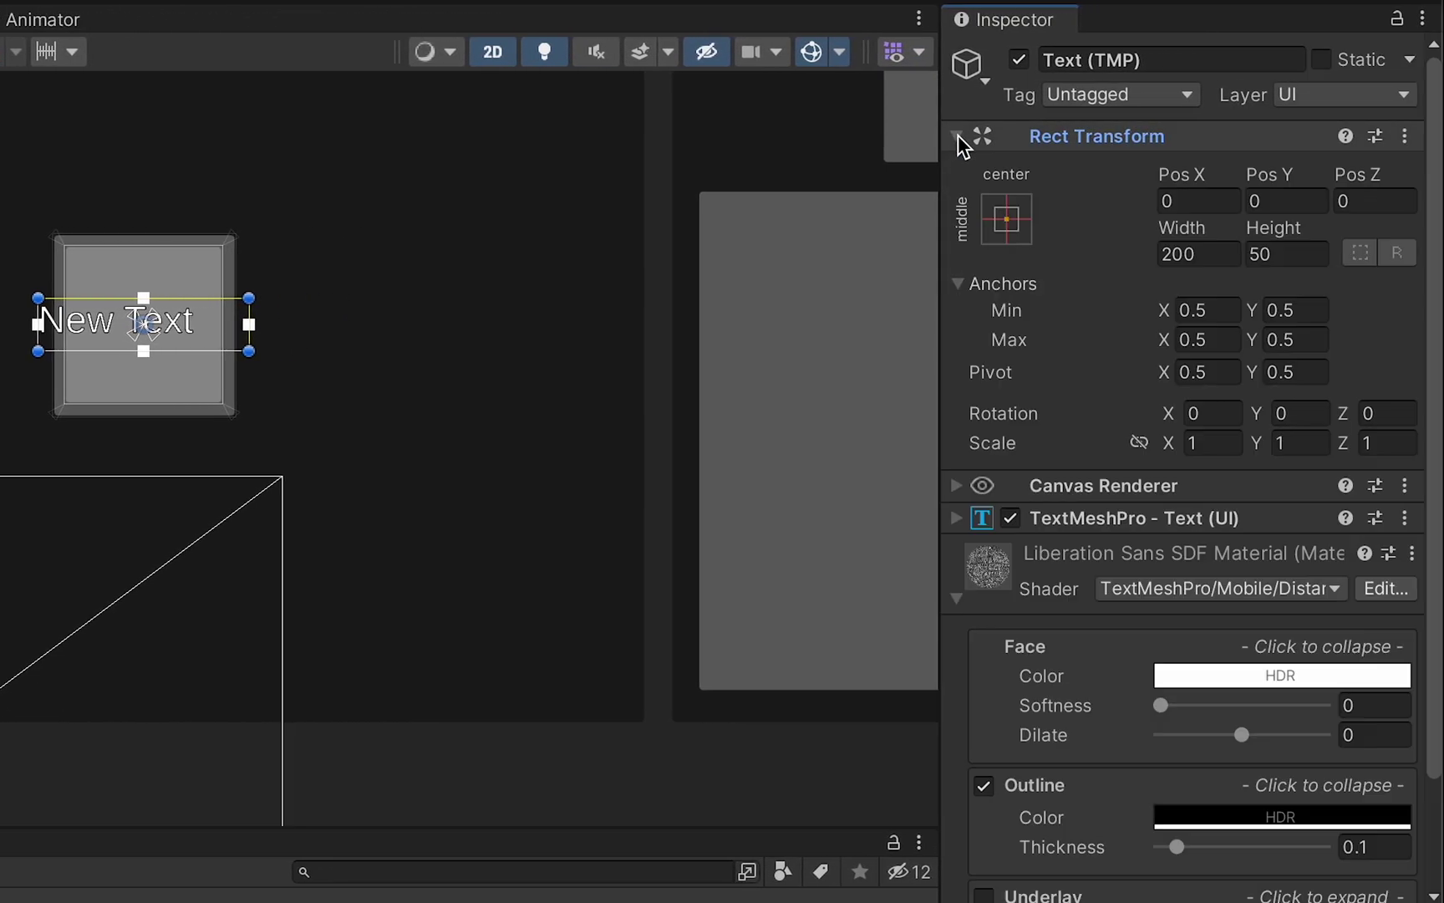
{"action": "left_click", "coordinate": [1021, 232]}
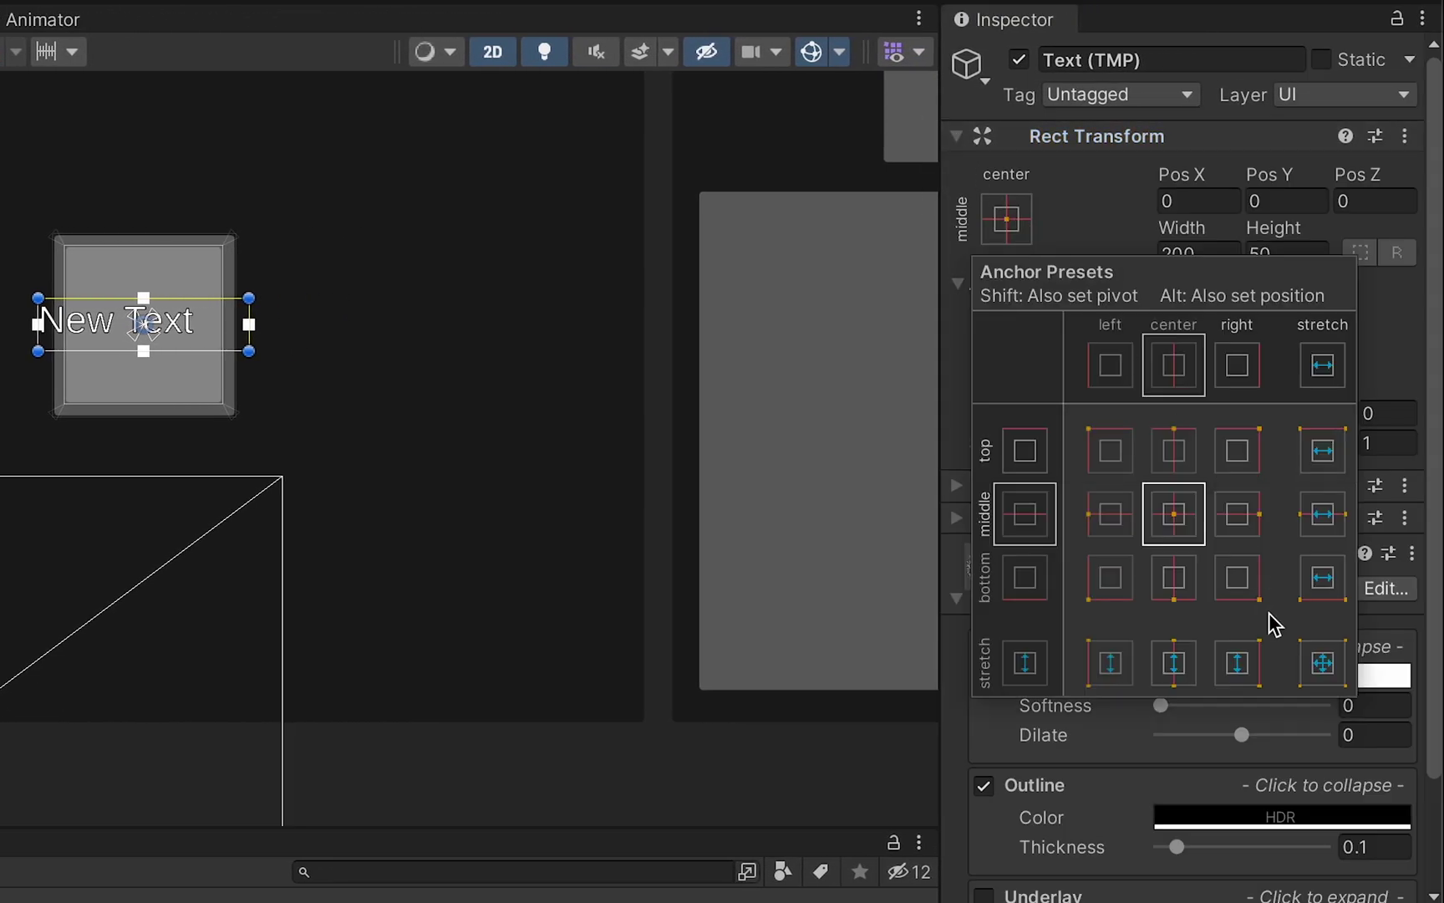
{"action": "left_click", "coordinate": [1248, 582]}
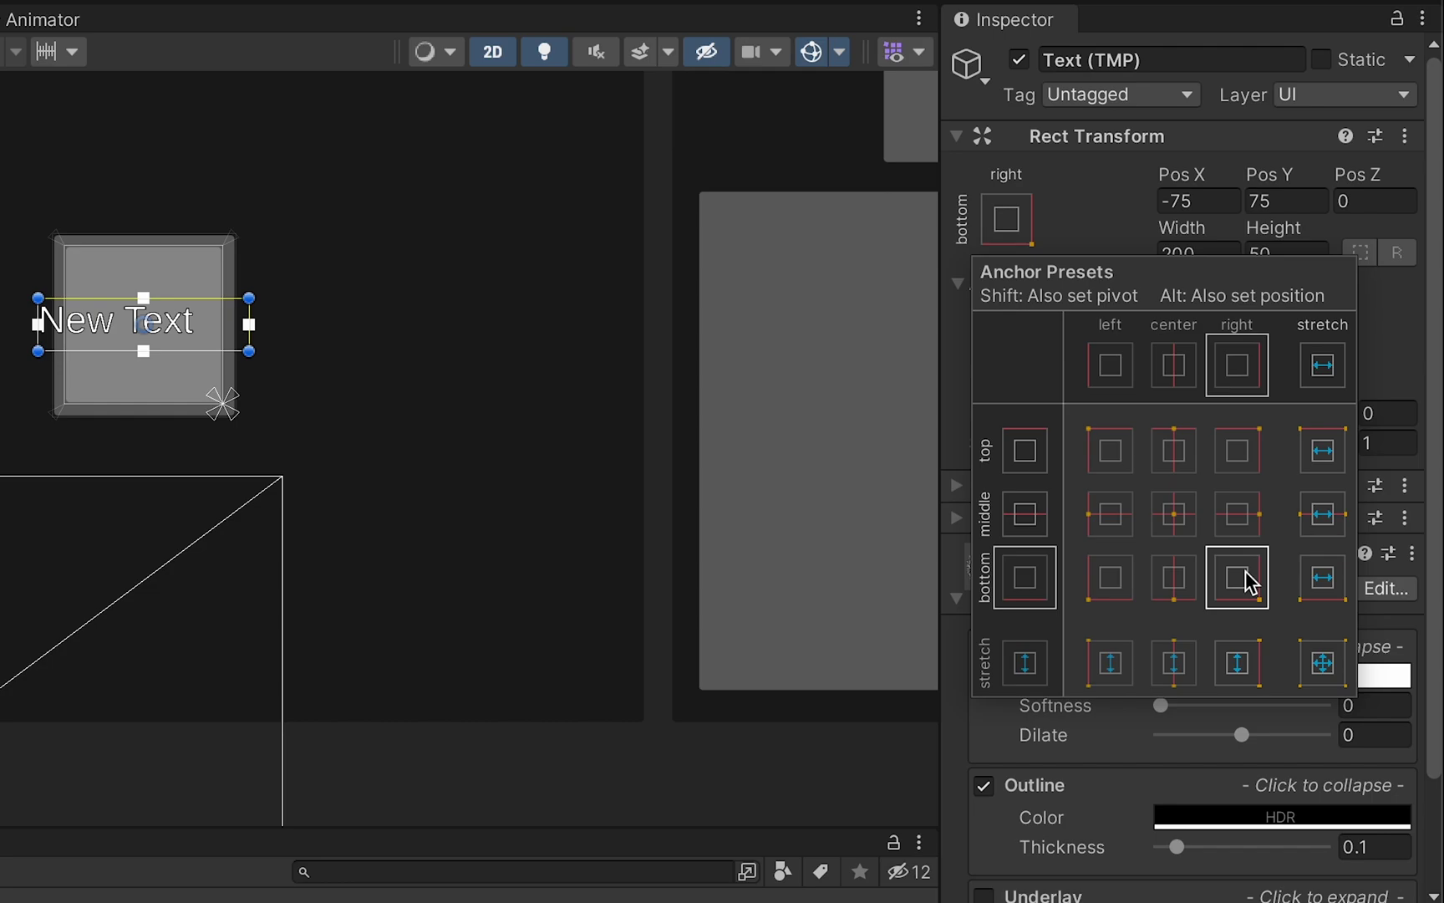
{"action": "key", "text": "alt"}
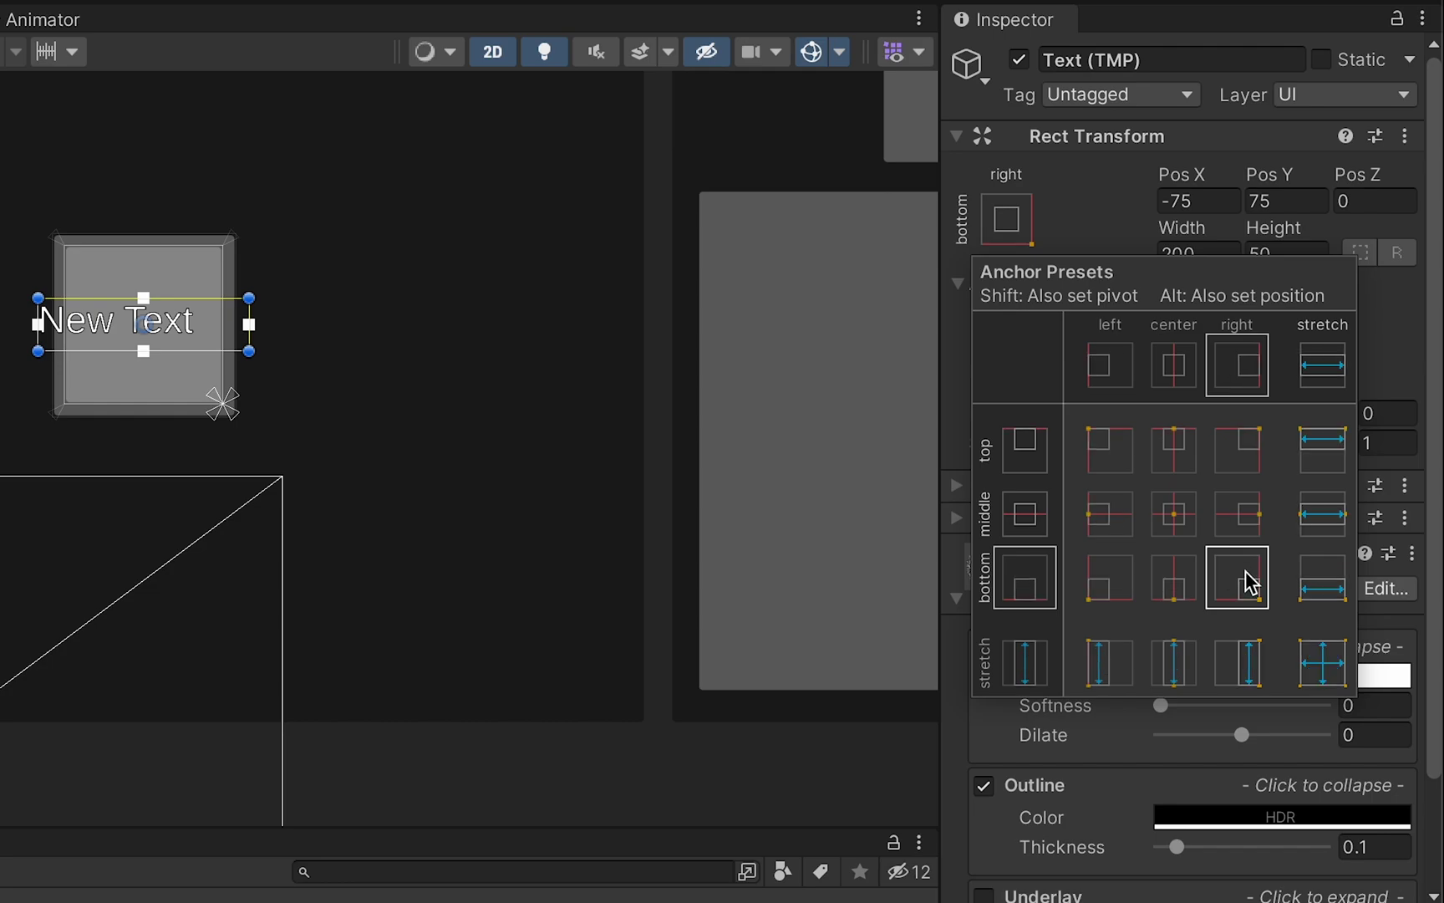
{"action": "left_click", "coordinate": [1247, 581], "text": "alt"}
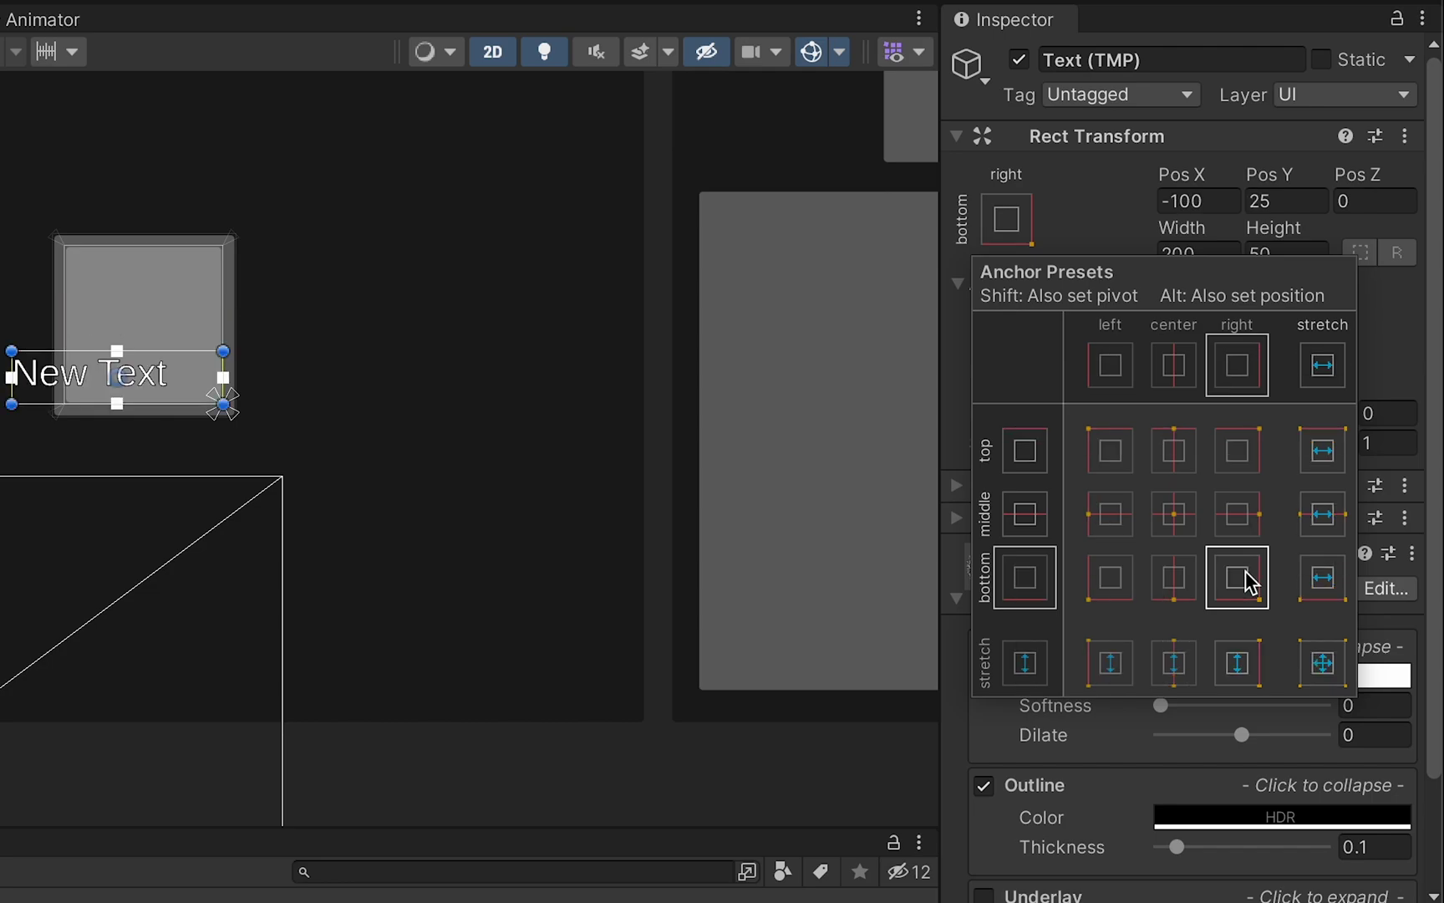
{"action": "left_click", "coordinate": [1086, 193]}
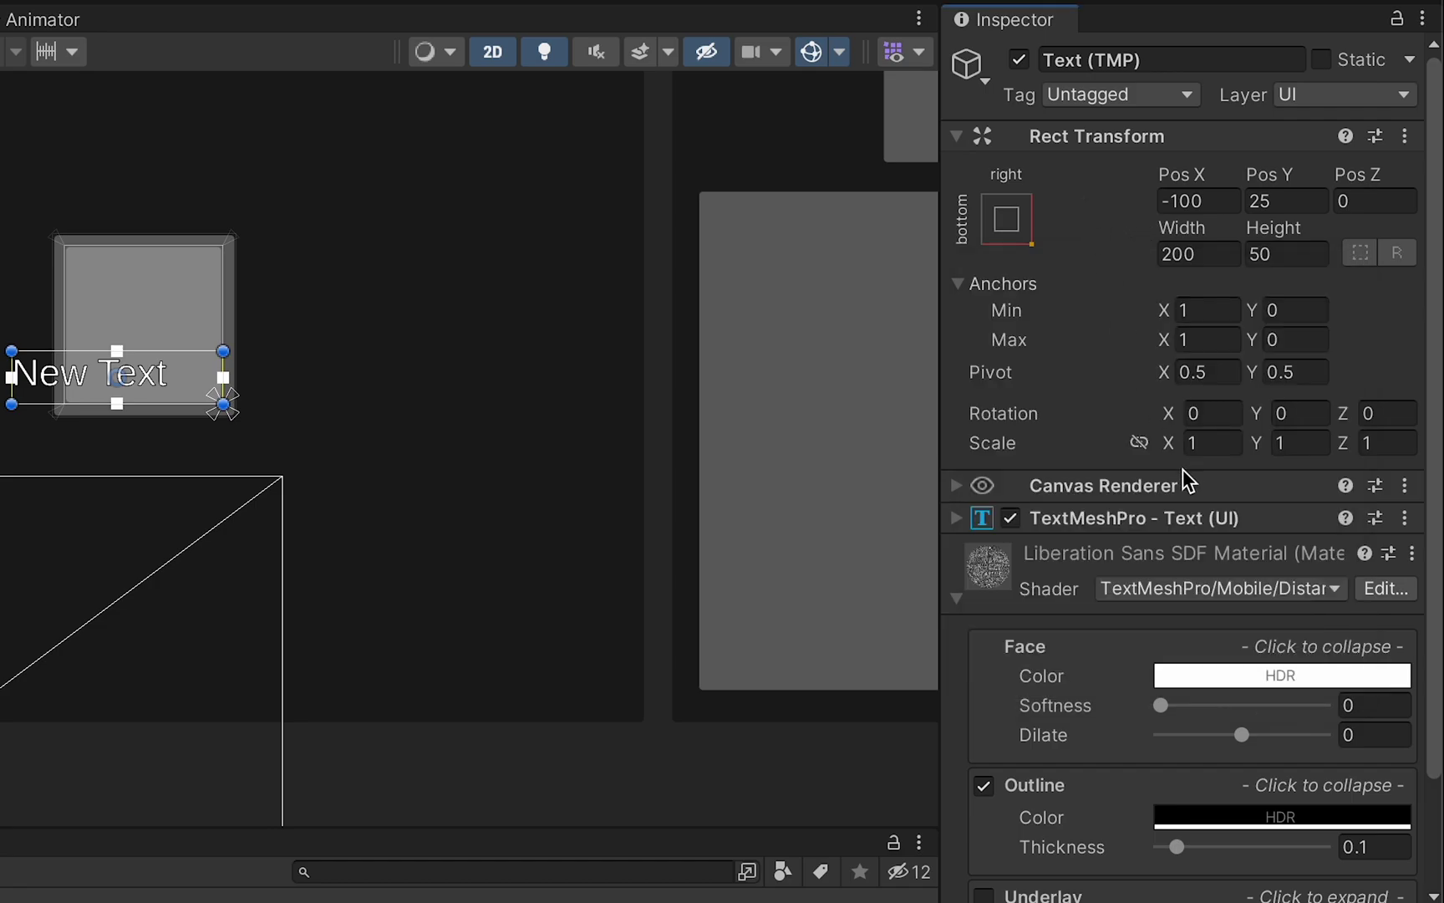
Set the slot text to 00 in Bangers SDF, size 52, right-aligned.
{"action": "left_click", "coordinate": [957, 521]}
{"action": "scroll", "coordinate": [1080, 529], "scroll_direction": "down", "scroll_amount": 2}
{"action": "left_click", "coordinate": [1091, 525]}
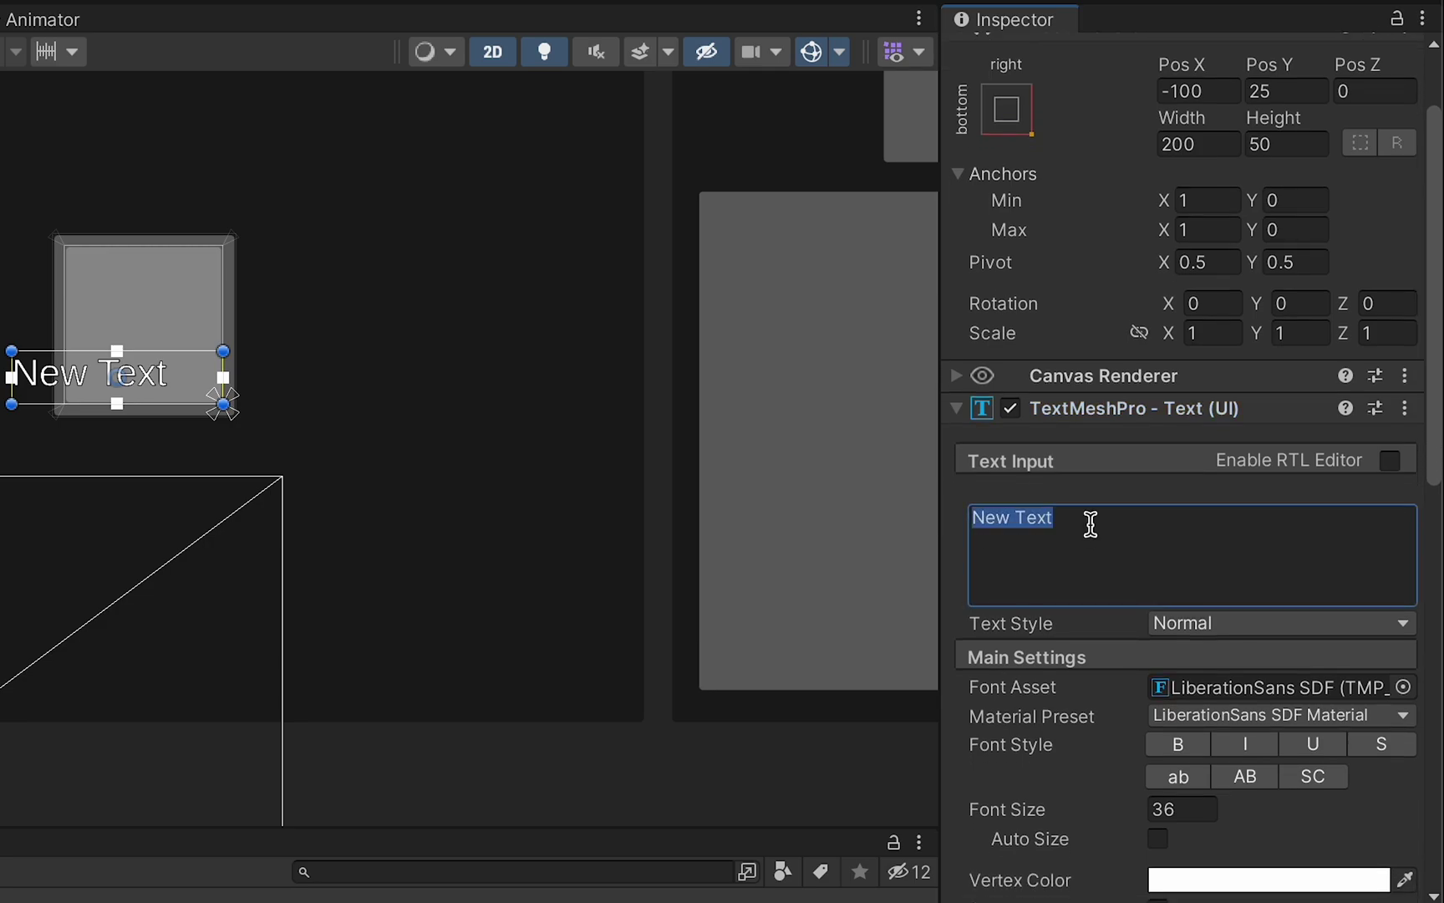
{"action": "type", "text": "00"}
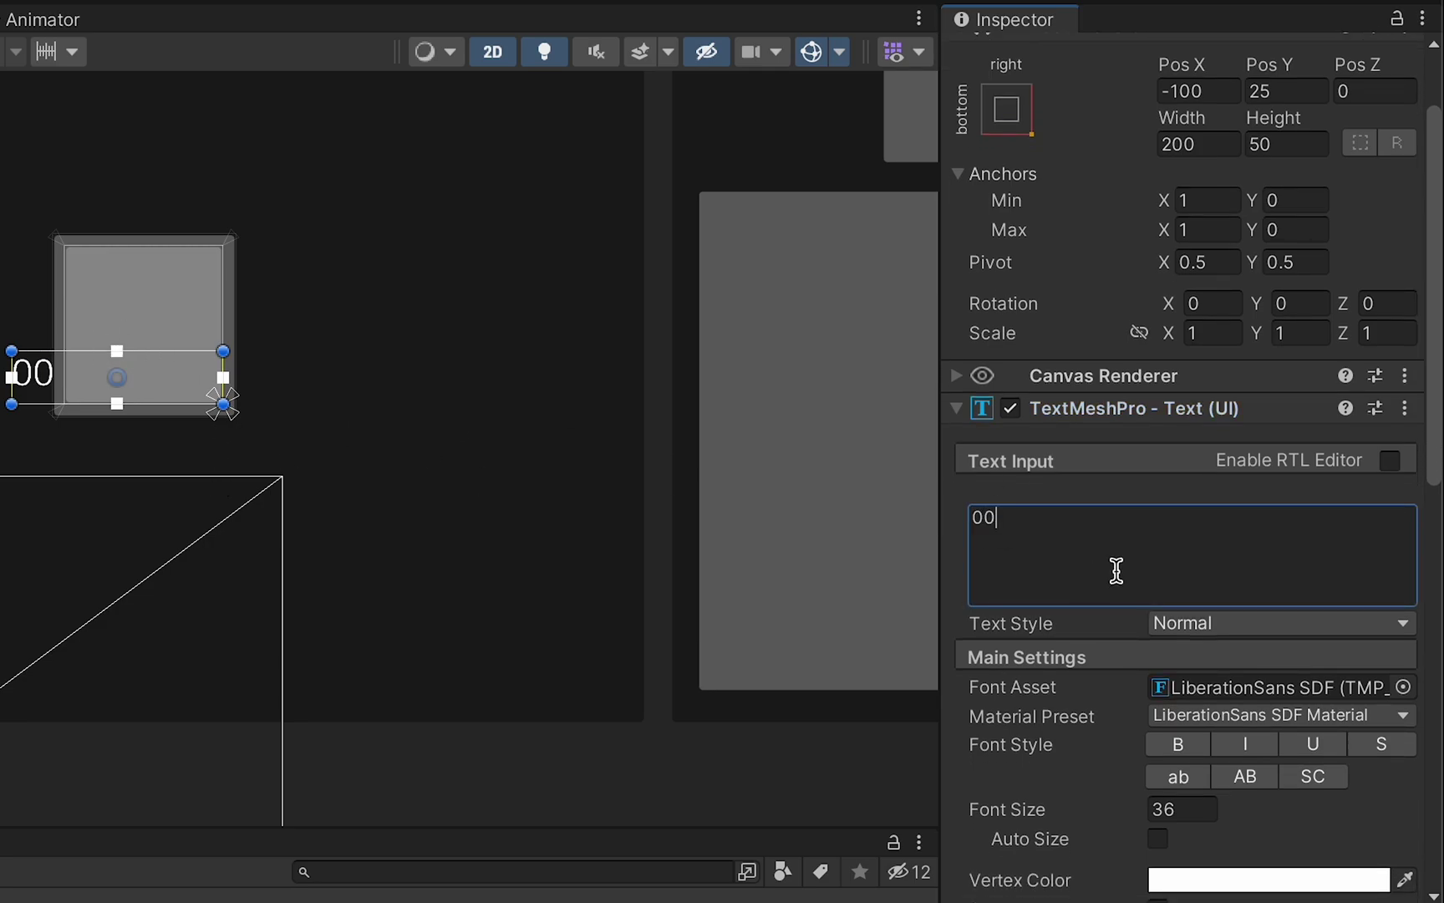
{"action": "scroll", "coordinate": [1112, 570], "scroll_direction": "down", "scroll_amount": 3}
{"action": "scroll", "coordinate": [1112, 569], "scroll_direction": "down", "scroll_amount": 2}
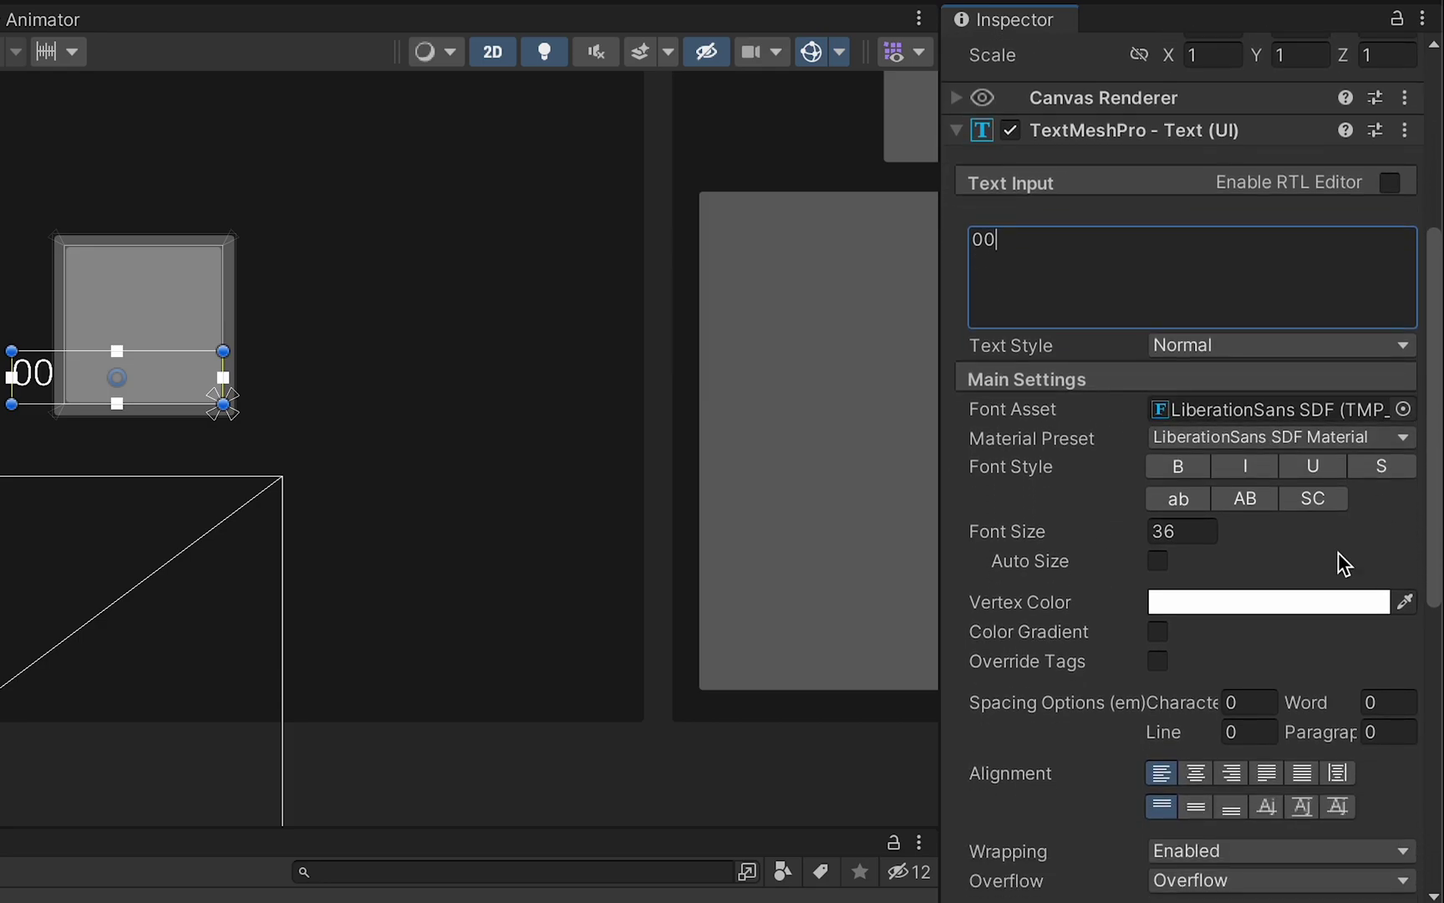
{"action": "left_click", "coordinate": [1405, 409]}
{"action": "double_click", "coordinate": [1070, 529]}
{"action": "left_click", "coordinate": [1197, 538]}
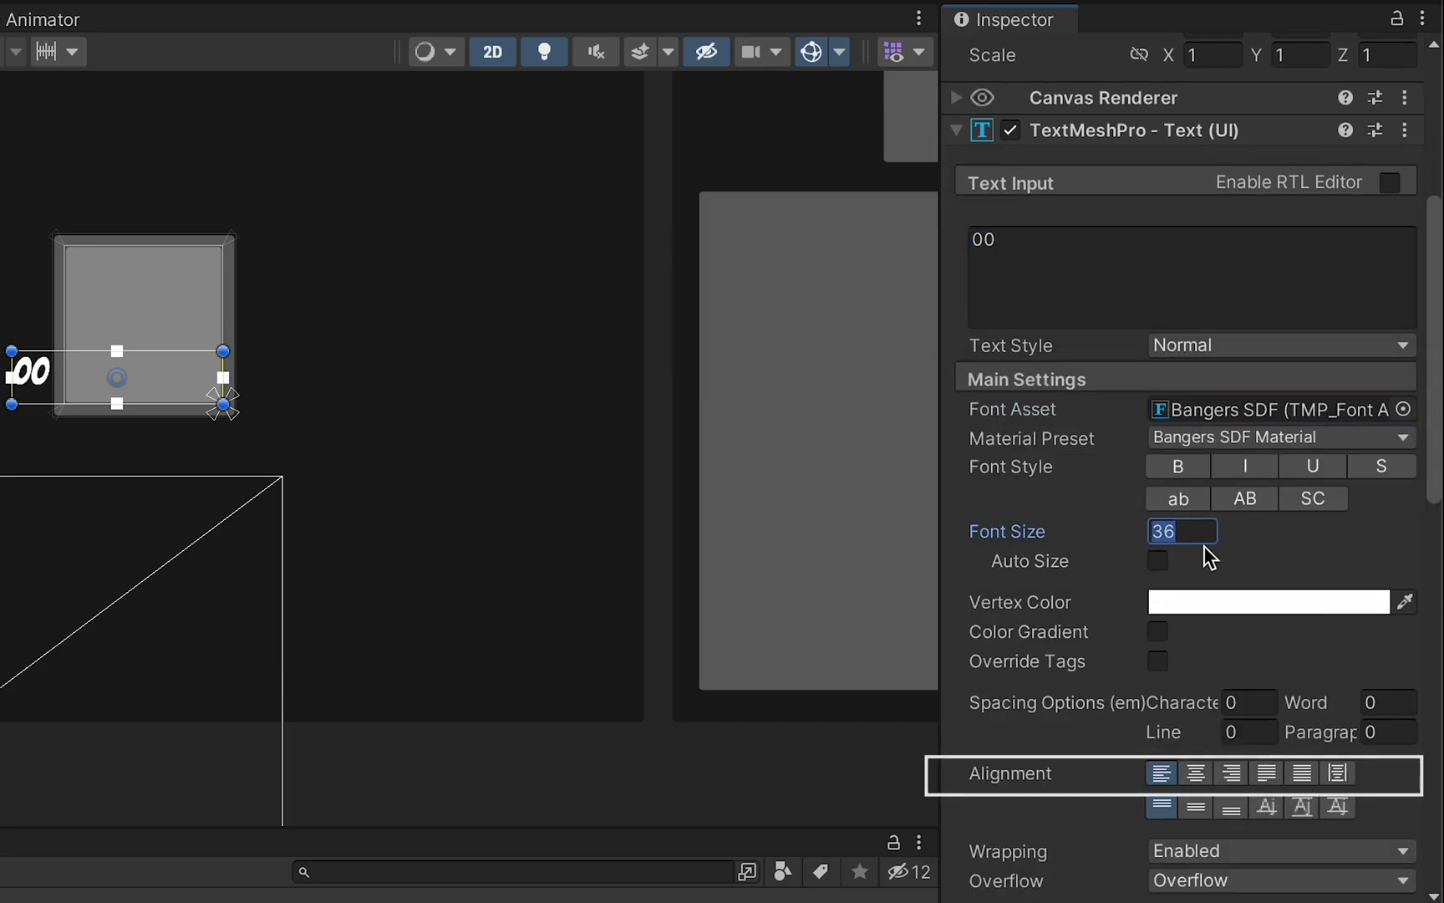
{"action": "type", "text": "52"}
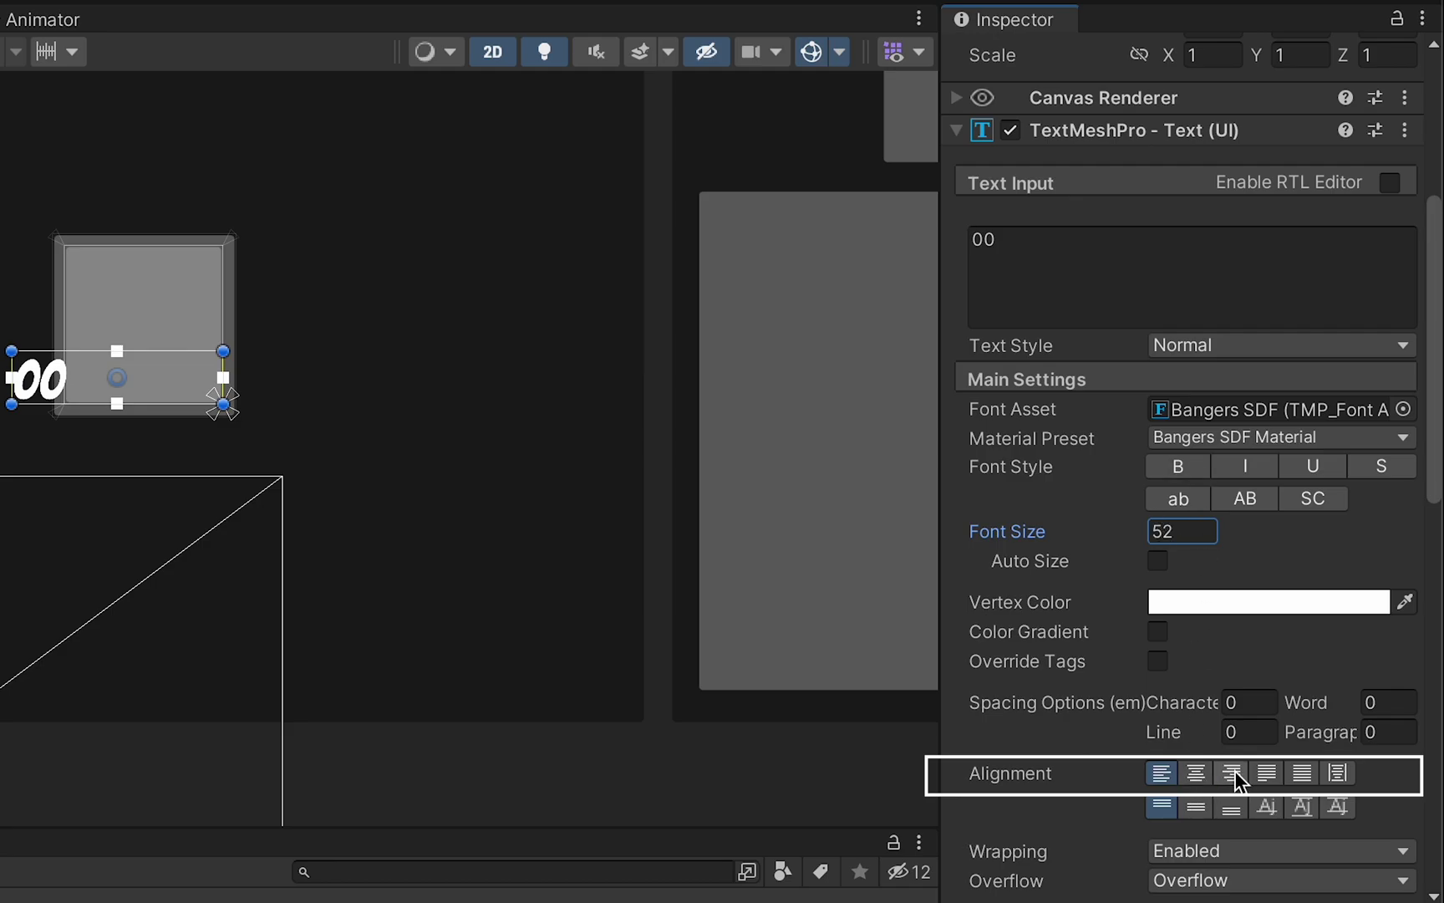
{"action": "left_click", "coordinate": [1230, 774]}
{"action": "left_click", "coordinate": [456, 478]}
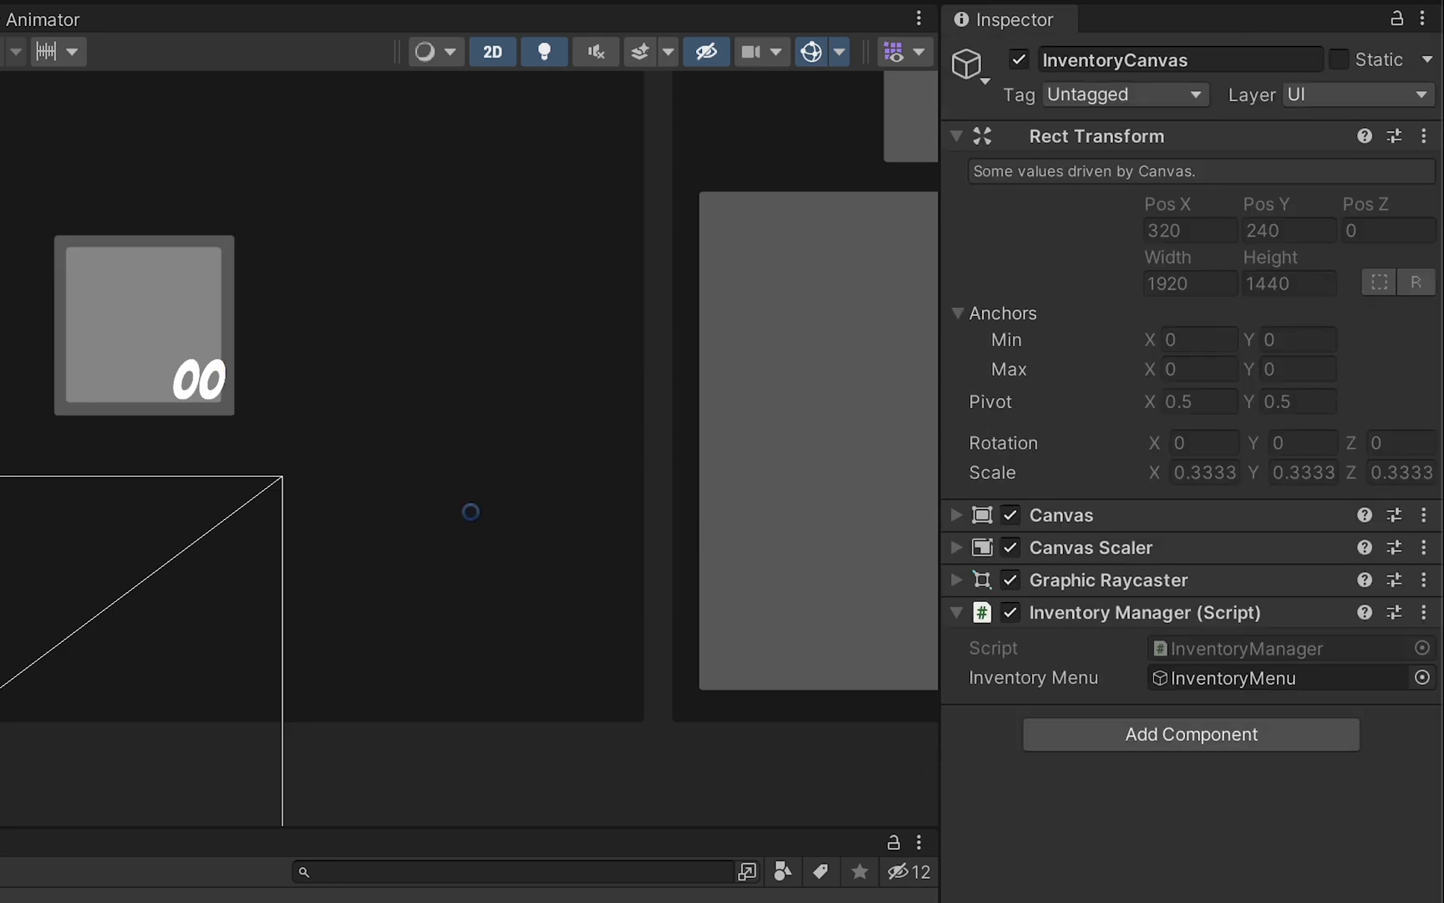
Add a 150×150 image child named ItemImage under ItemSlot.
{"action": "left_click", "coordinate": [214, 266]}
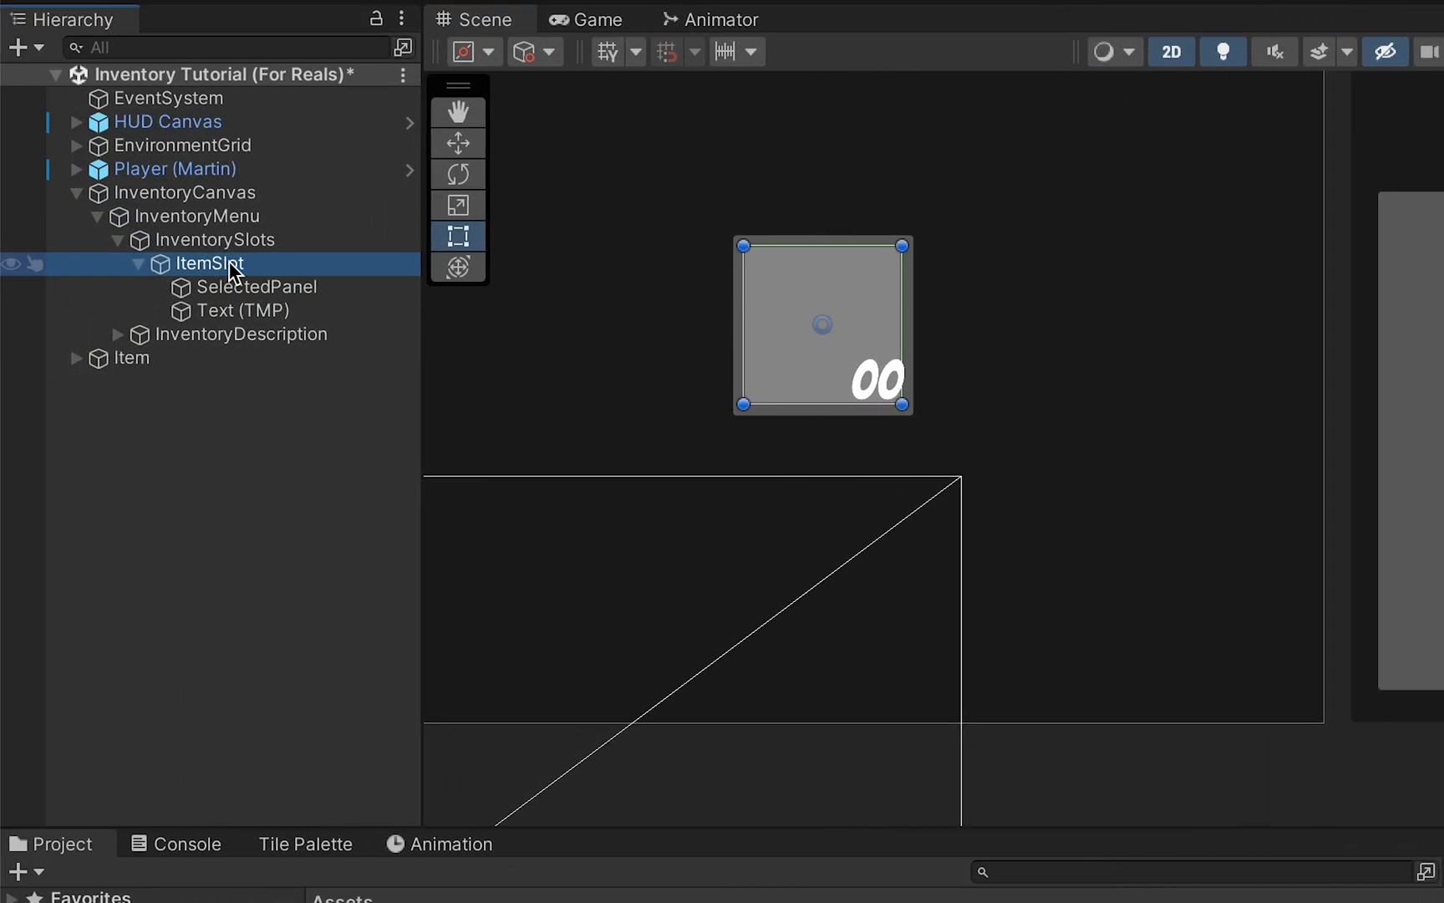
{"action": "right_click", "coordinate": [234, 275]}
{"action": "mouse_move", "coordinate": [261, 772]}
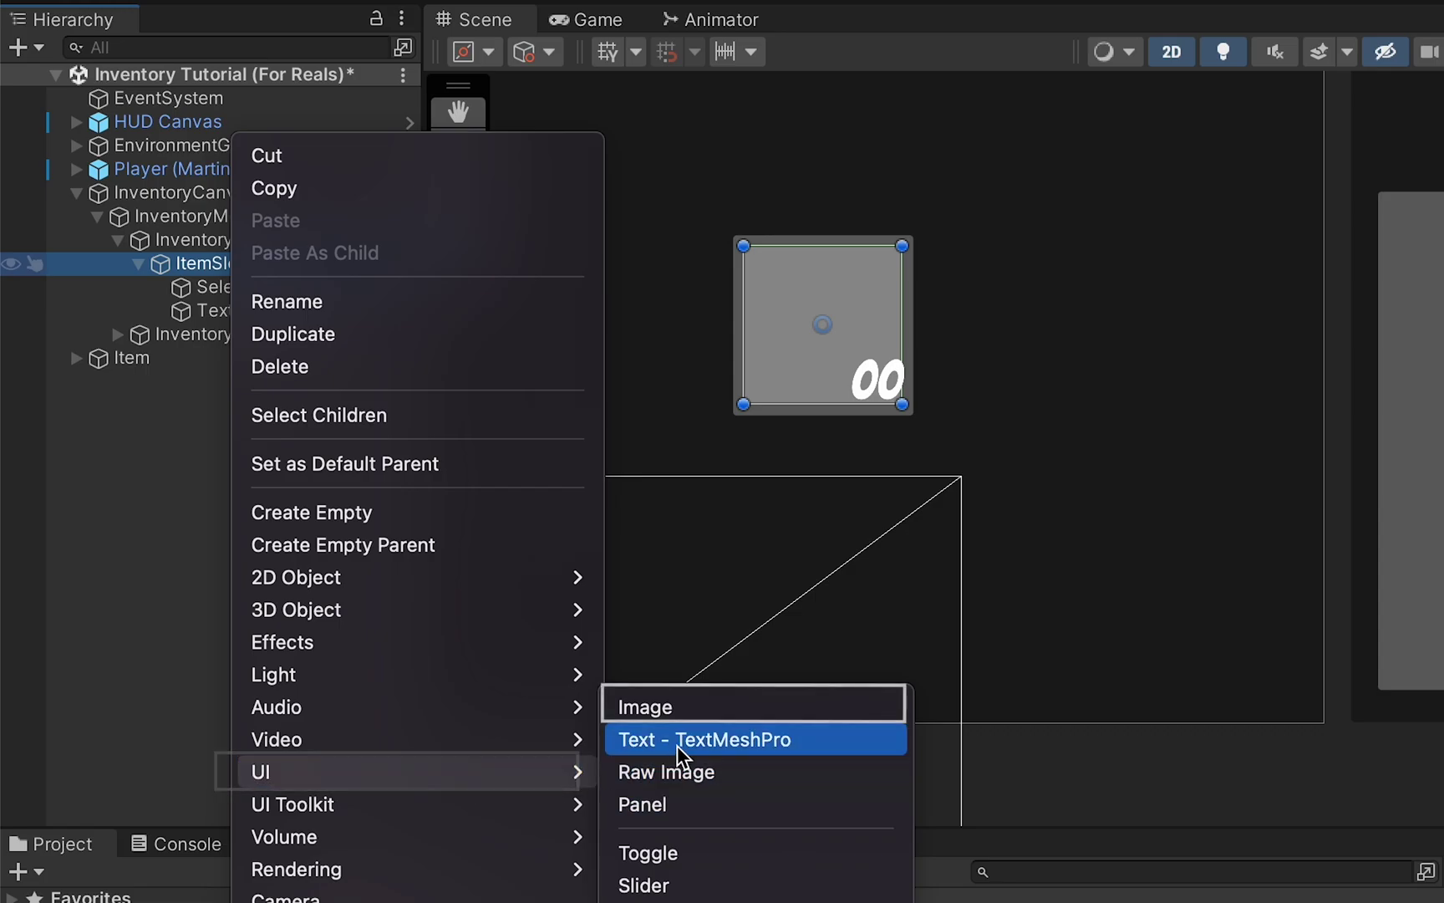
{"action": "left_click", "coordinate": [719, 710]}
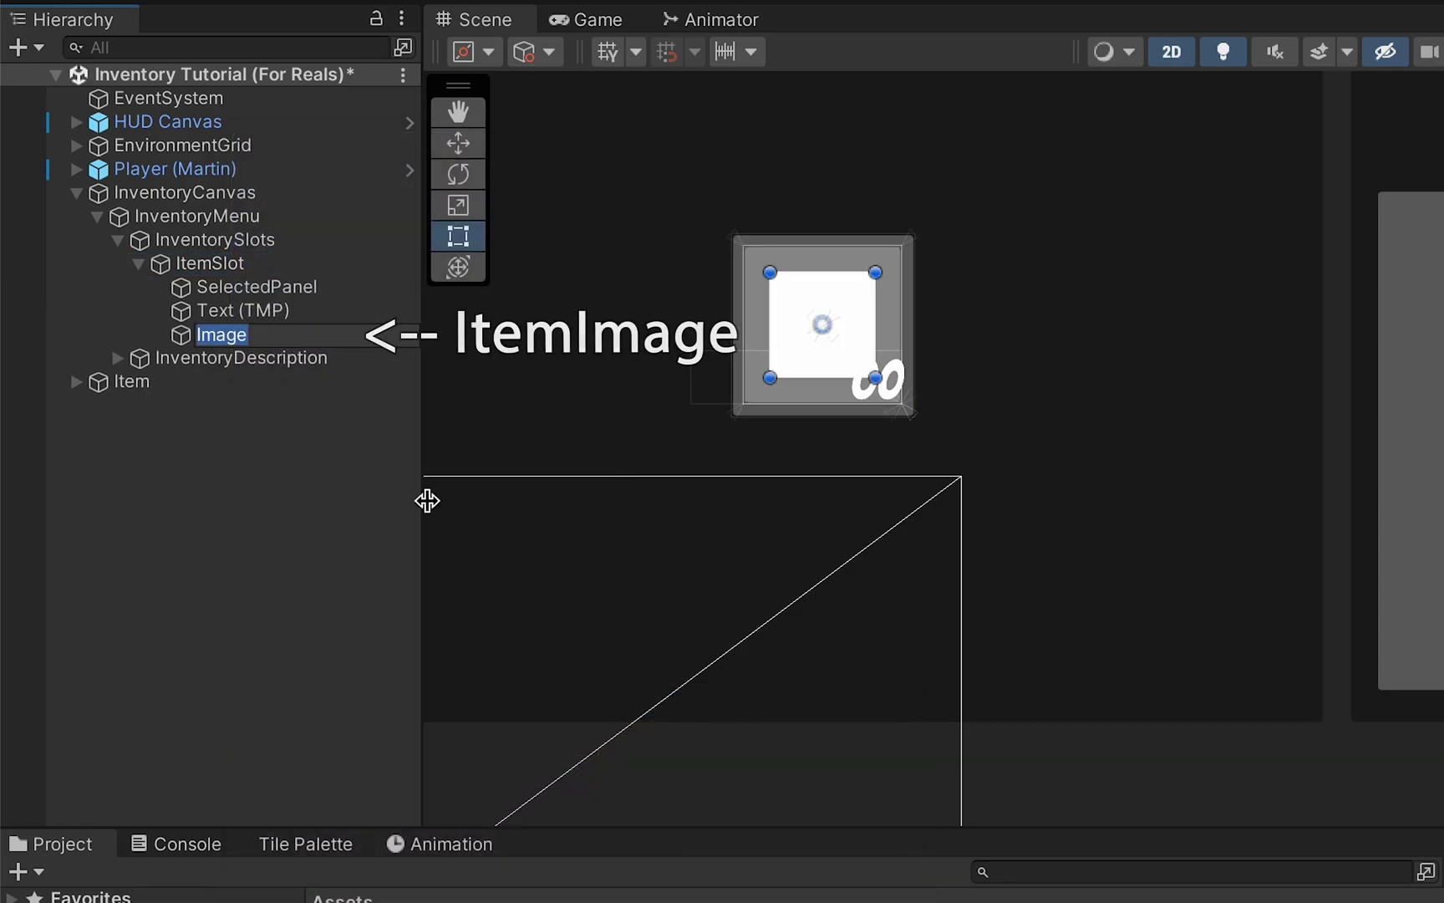
{"action": "type", "text": "ItemImage"}
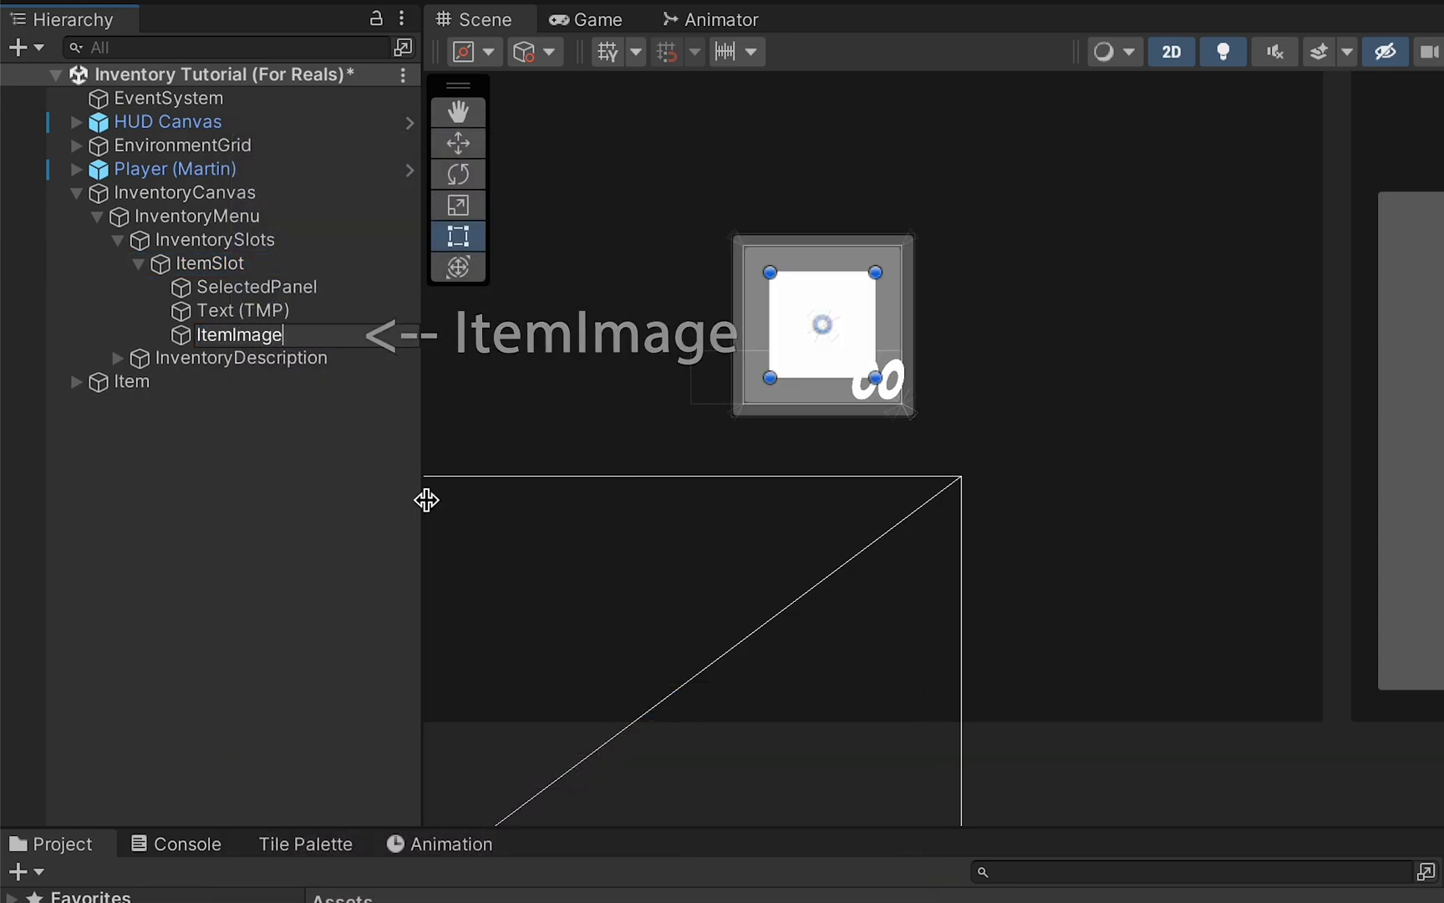
{"action": "key", "text": "Return"}
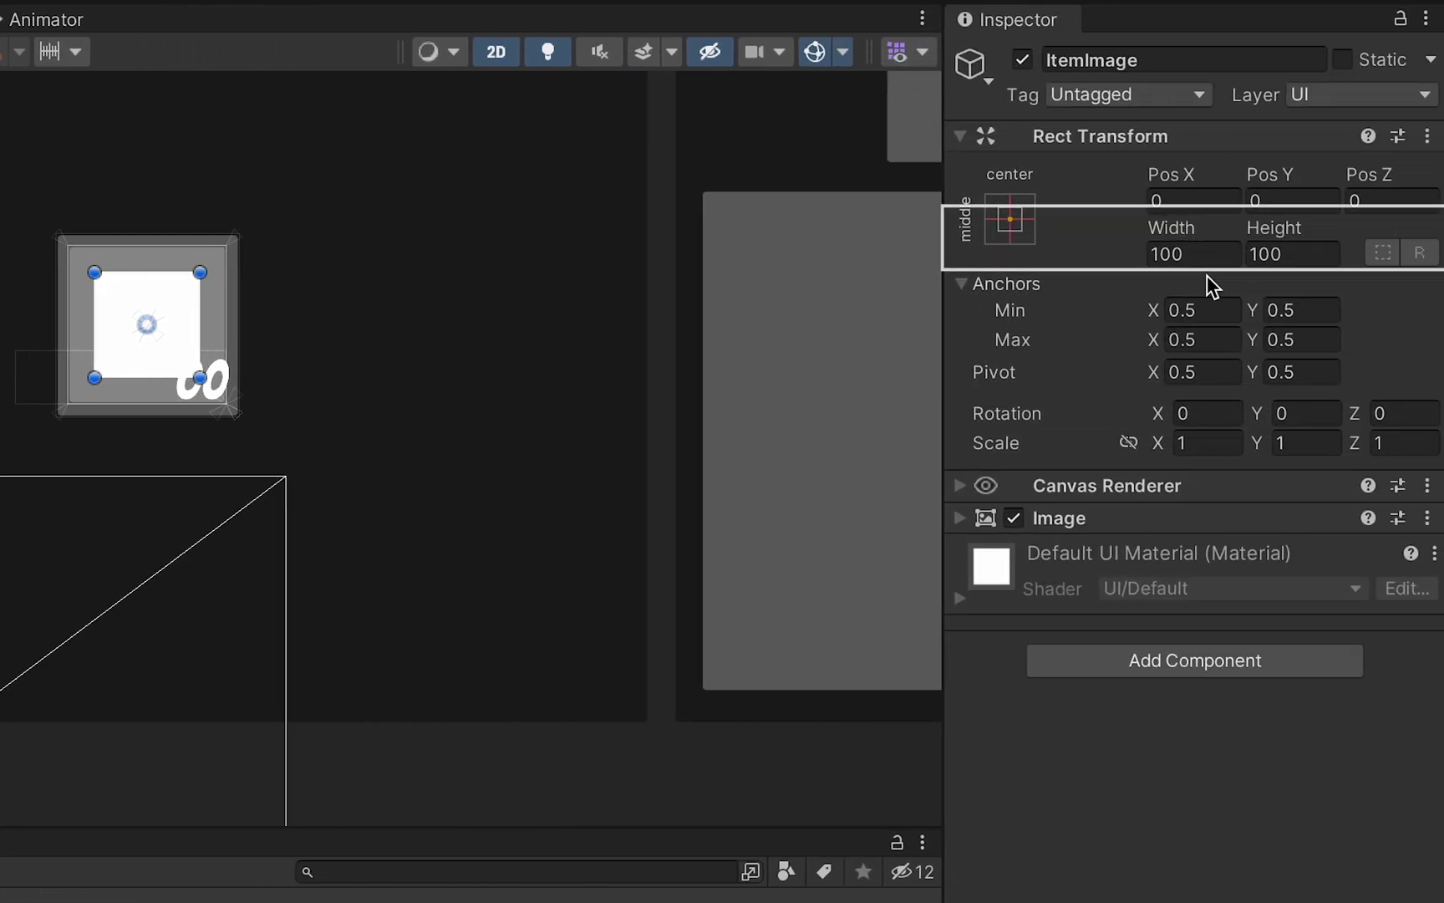
{"action": "left_click", "coordinate": [1203, 256]}
{"action": "type", "text": "150"}
{"action": "key", "text": "Tab"}
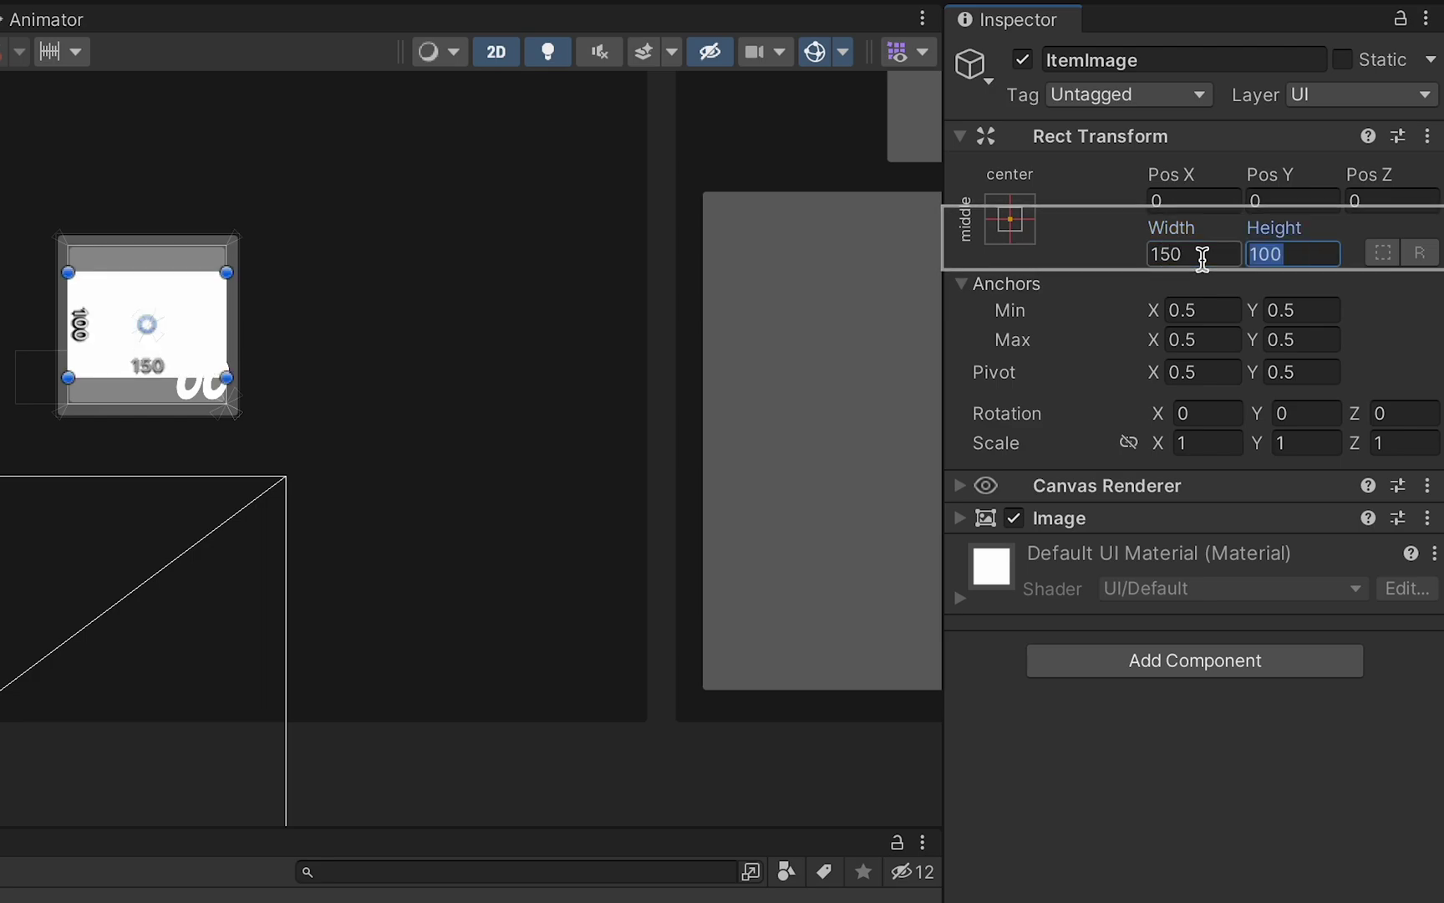
{"action": "type", "text": "150"}
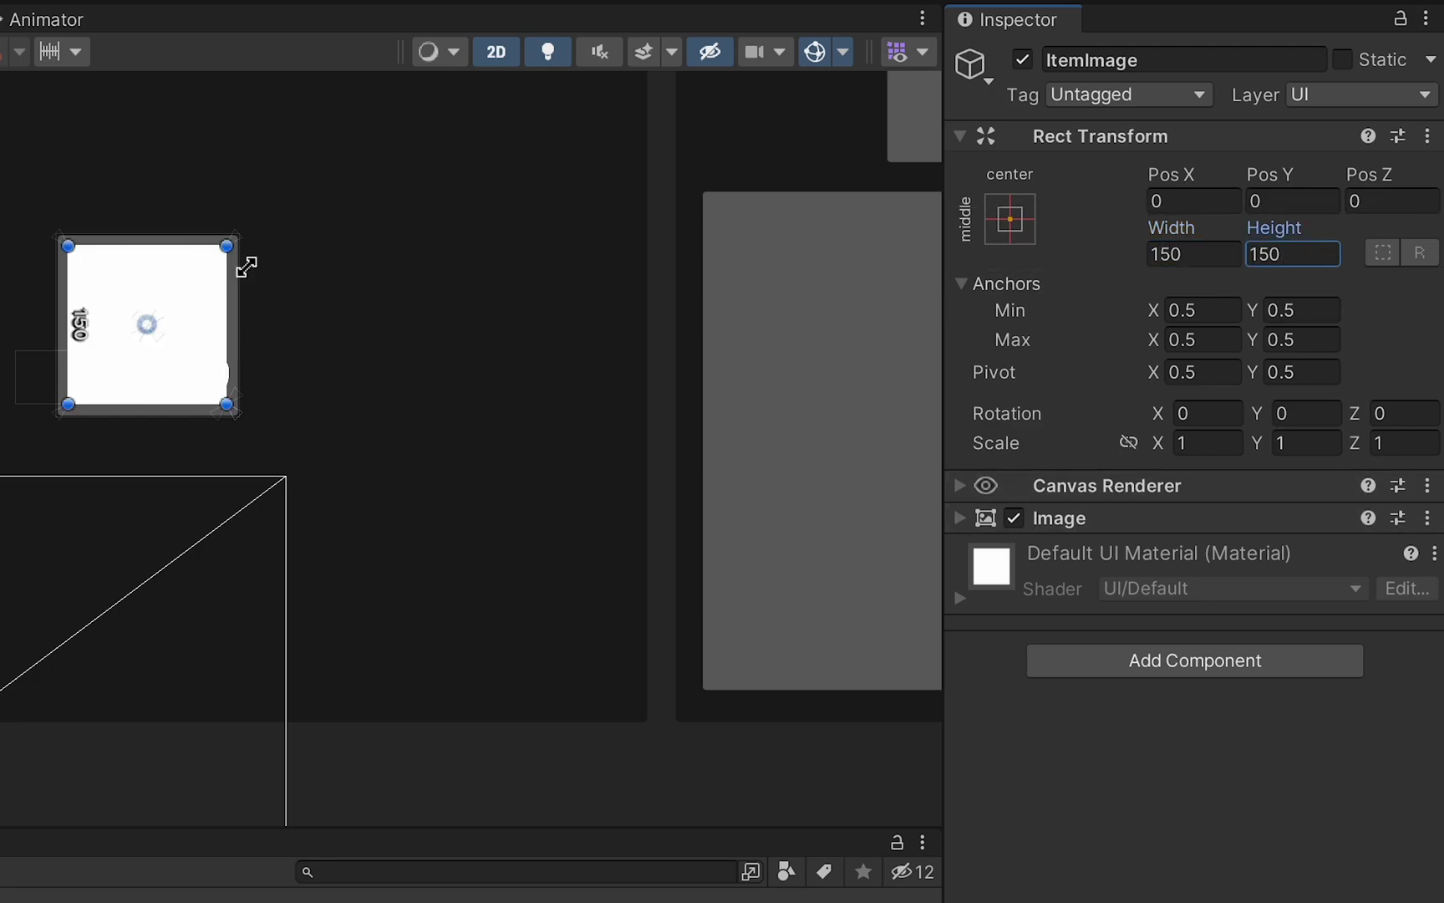
Set ItemImage's Source Image to the Item Icons_14 sprite.
{"action": "left_click", "coordinate": [963, 519]}
{"action": "left_click", "coordinate": [1425, 555]}
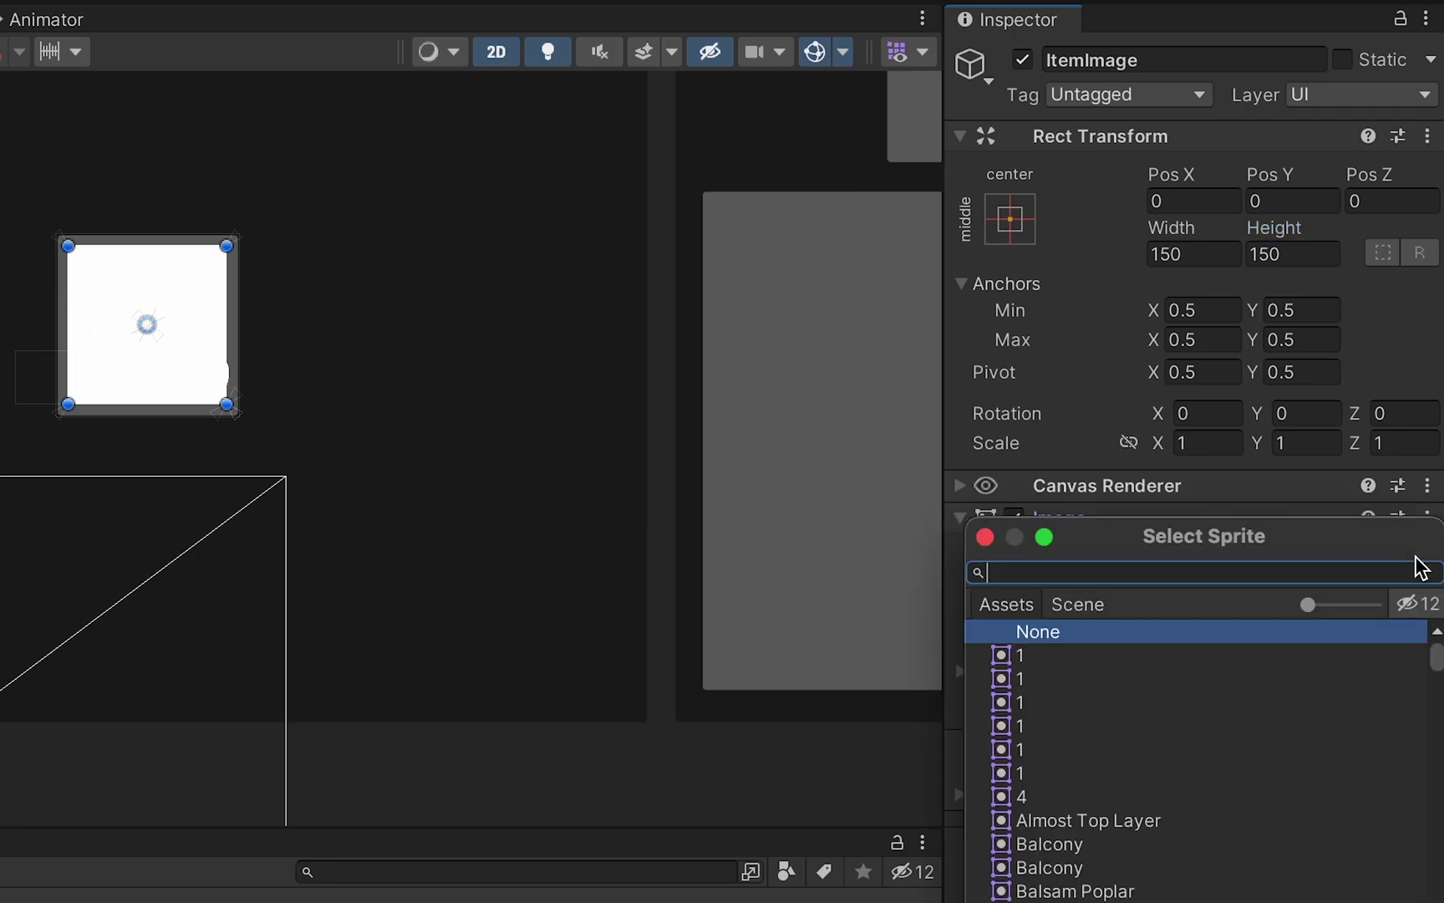
{"action": "type", "text": "item"}
{"action": "key", "text": "Down"}
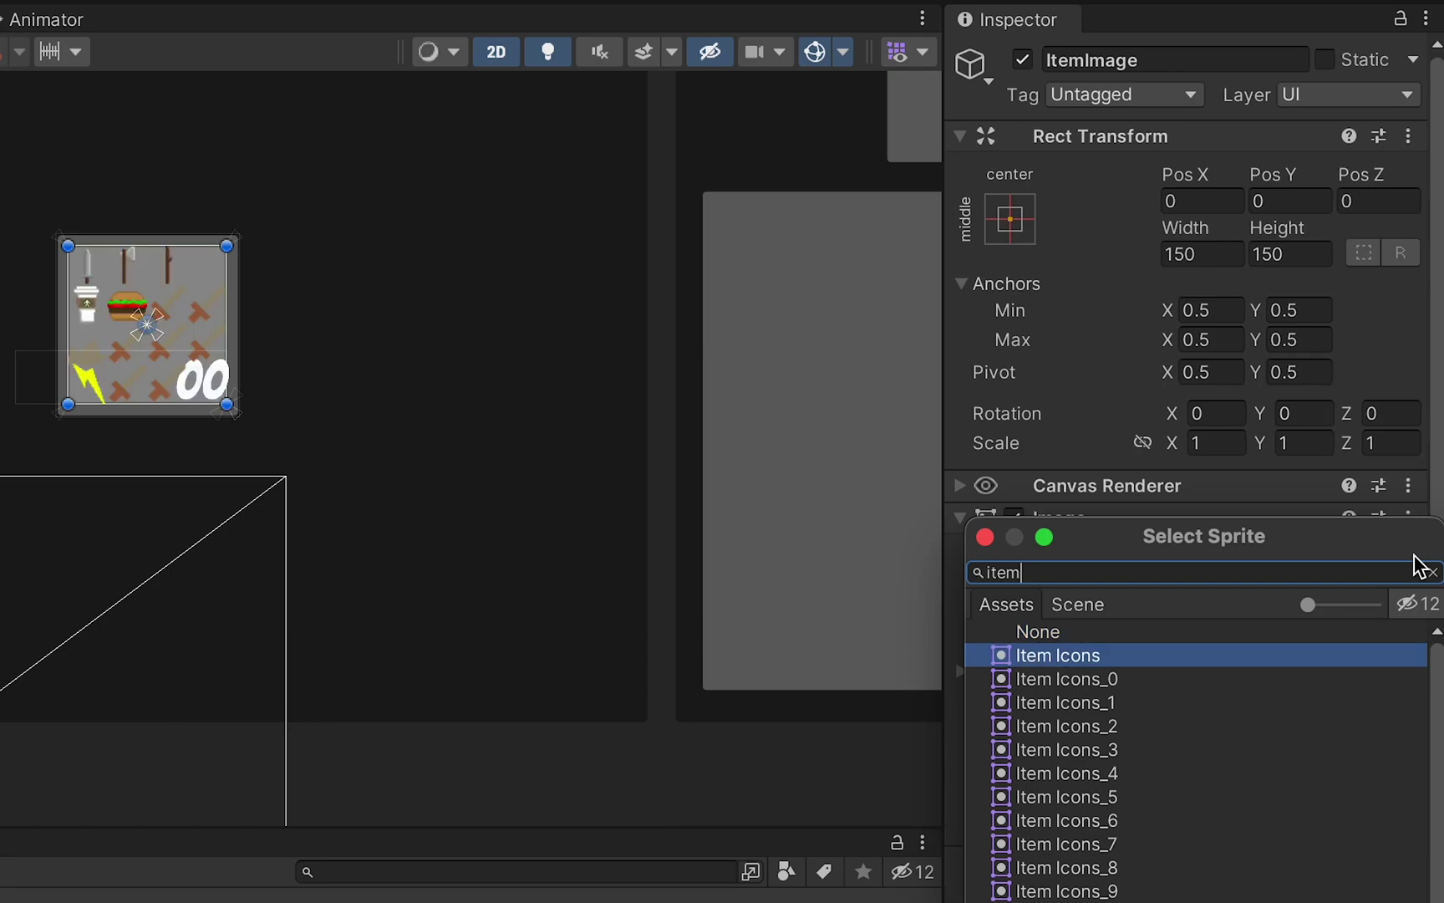
{"action": "key", "text": "Down"}
{"action": "key", "text": "Down"}
{"action": "key", "text": "Down"}
{"action": "key", "text": "Down"}
{"action": "key", "text": "Down"}
{"action": "key", "text": "Down"}
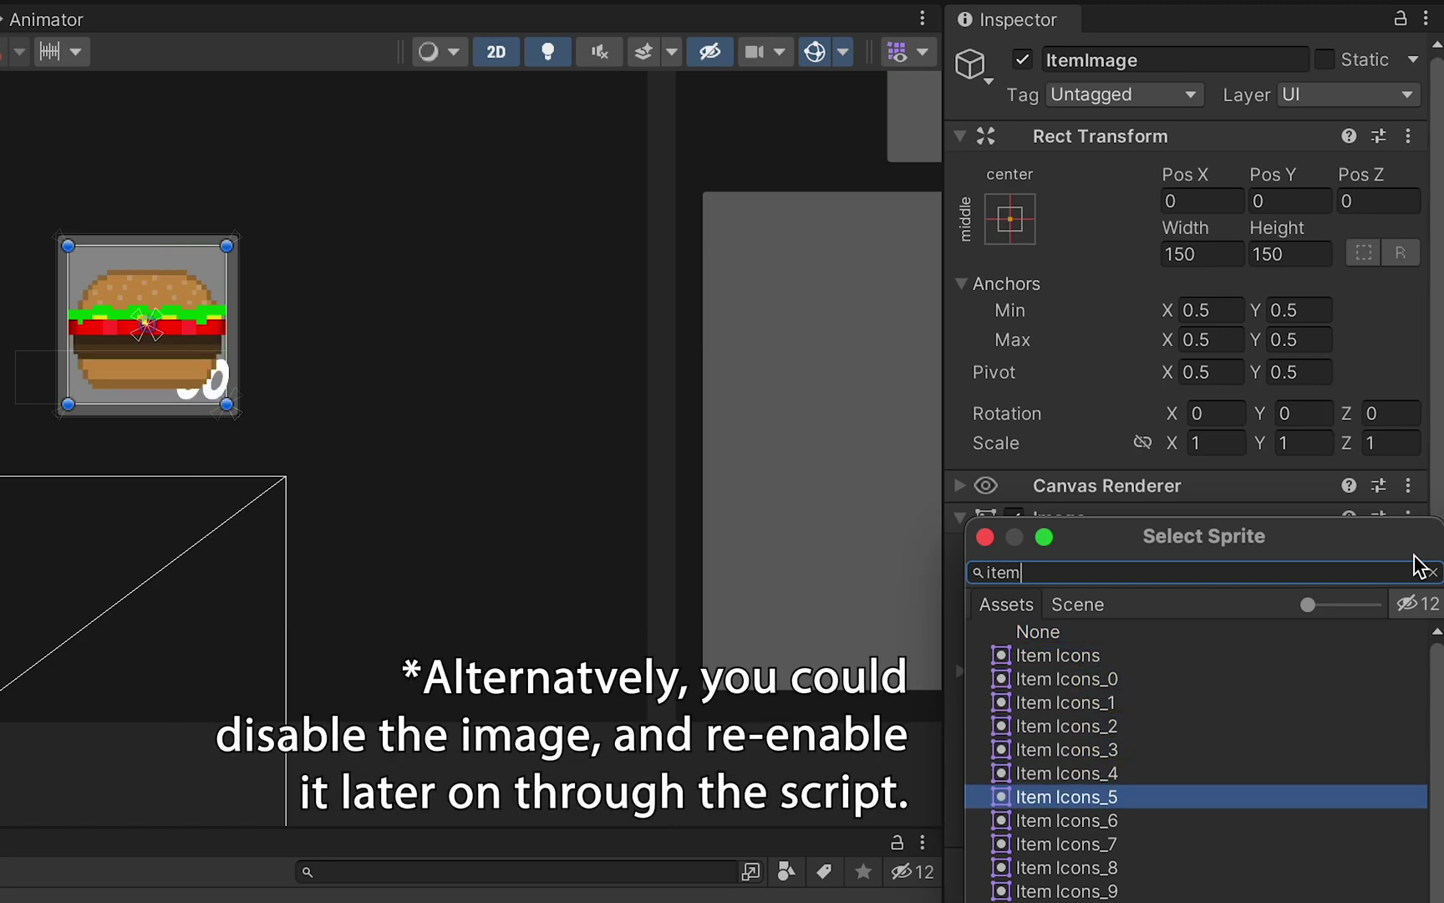
{"action": "key", "text": "Down"}
{"action": "key", "text": "Down"}
{"action": "key", "text": "Down"}
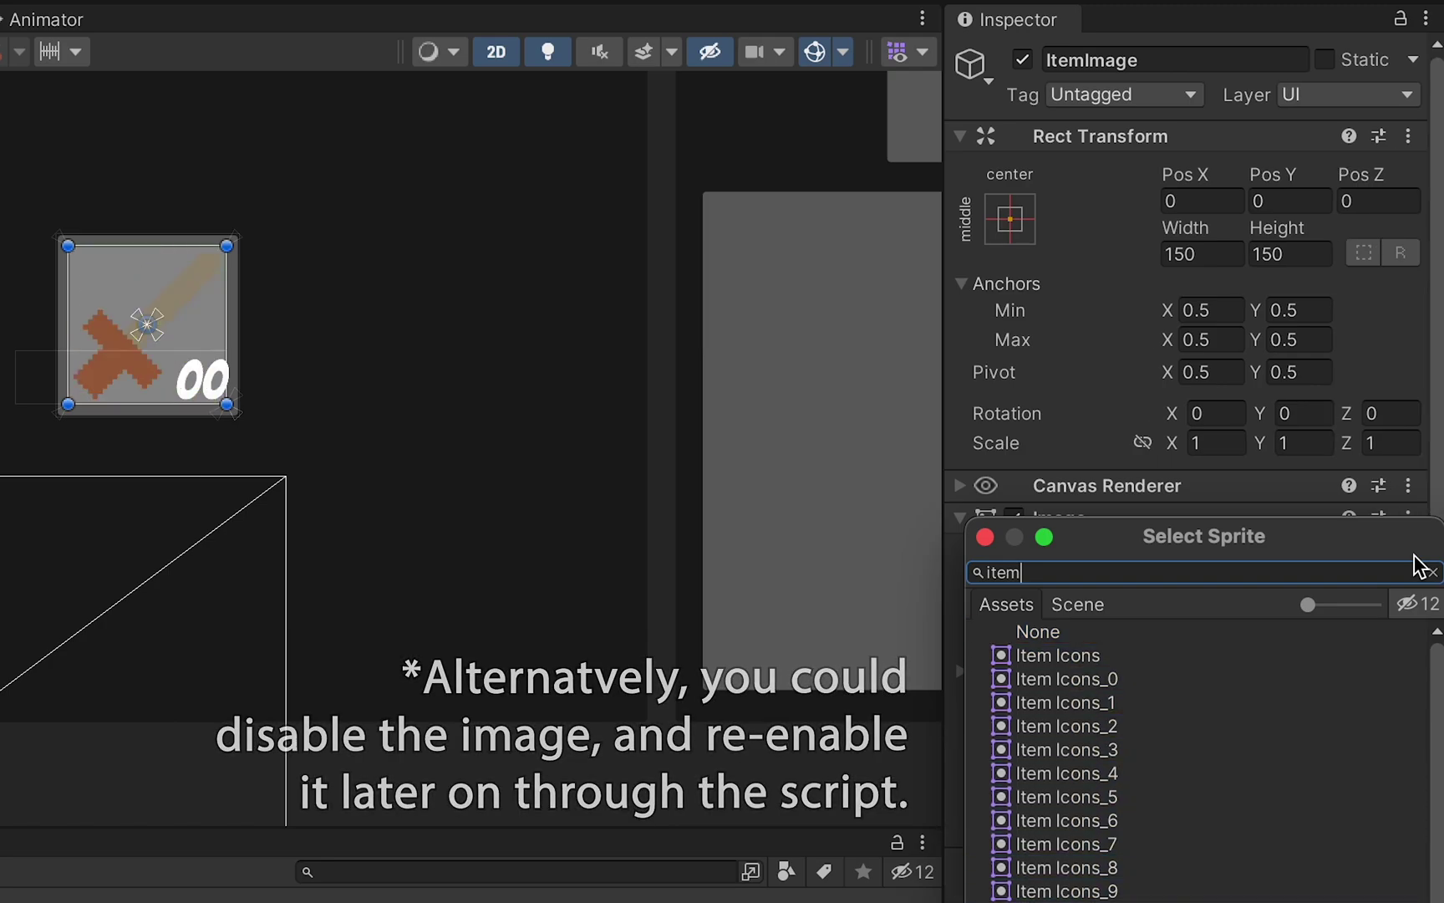
{"action": "key", "text": "Down"}
{"action": "key", "text": "Down"}
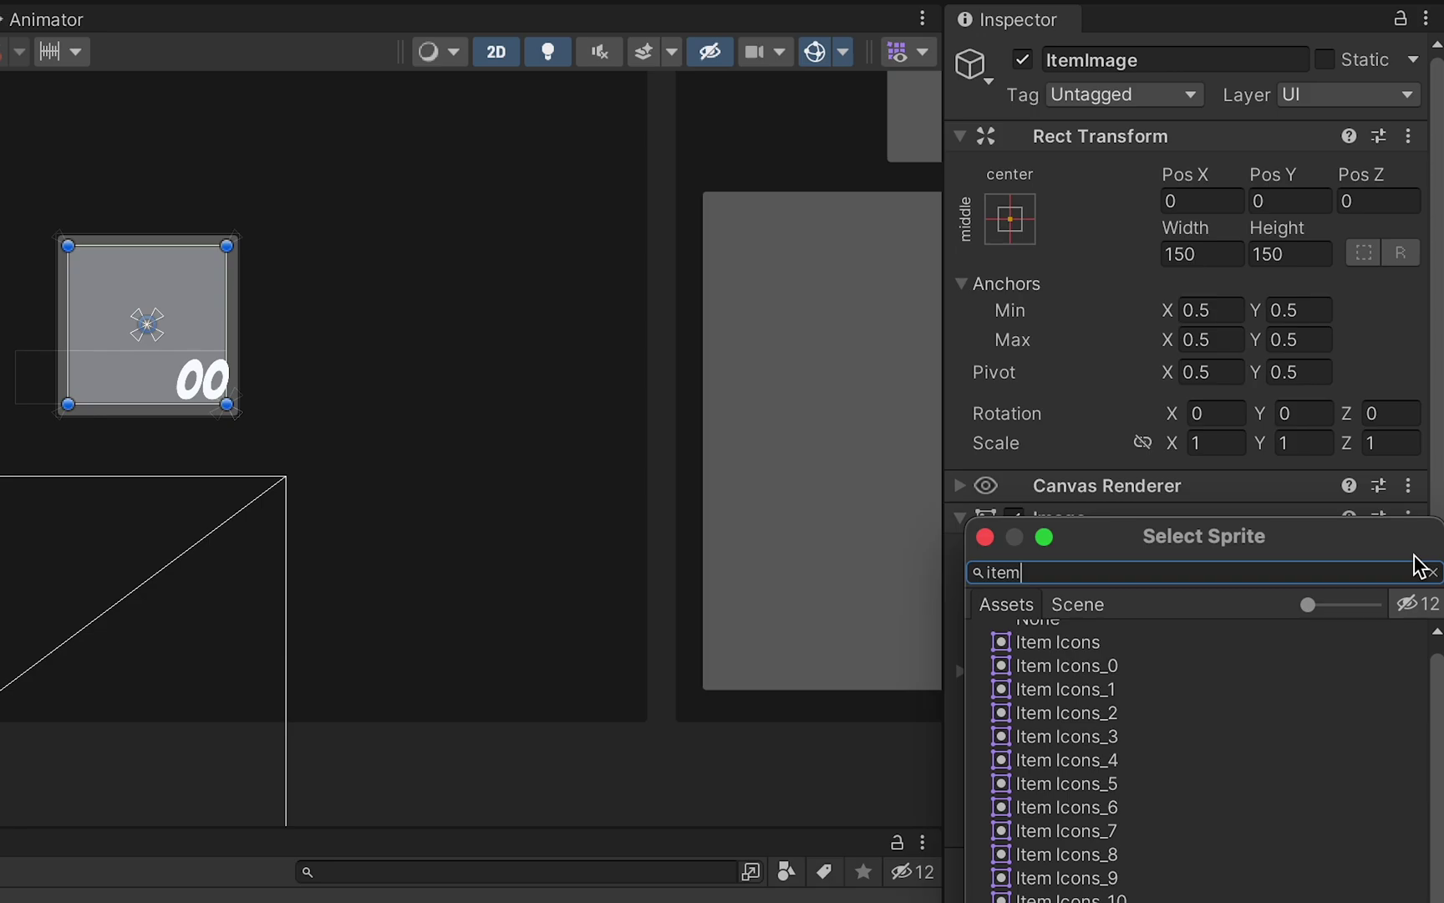
{"action": "key", "text": "Return"}
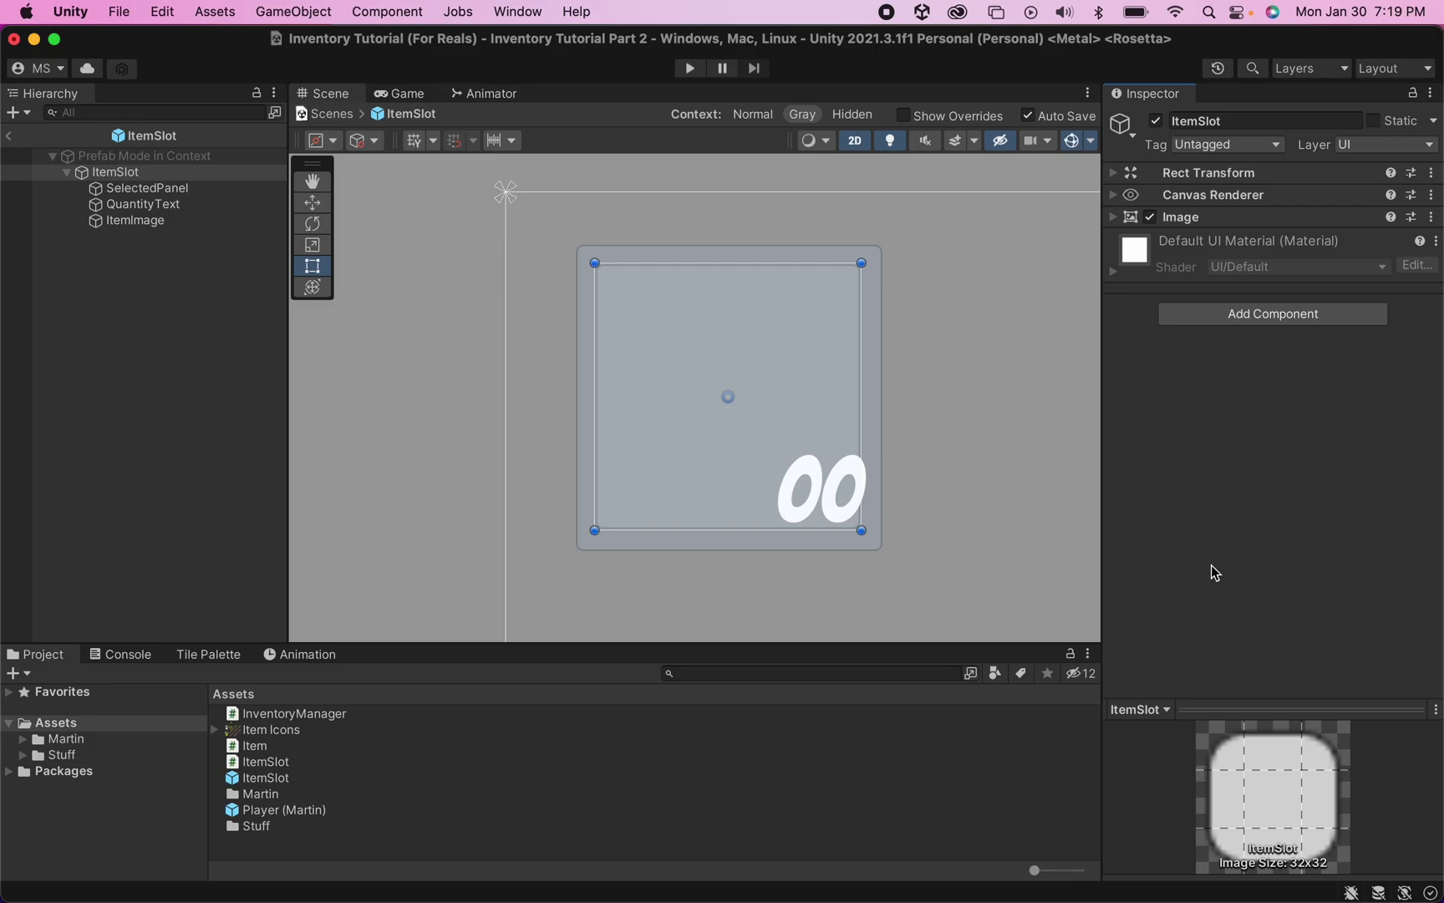
Deactivate SelectedPanel and disable QuantityText's TextMeshPro component to hide the 00.
{"action": "left_click", "coordinate": [161, 194]}
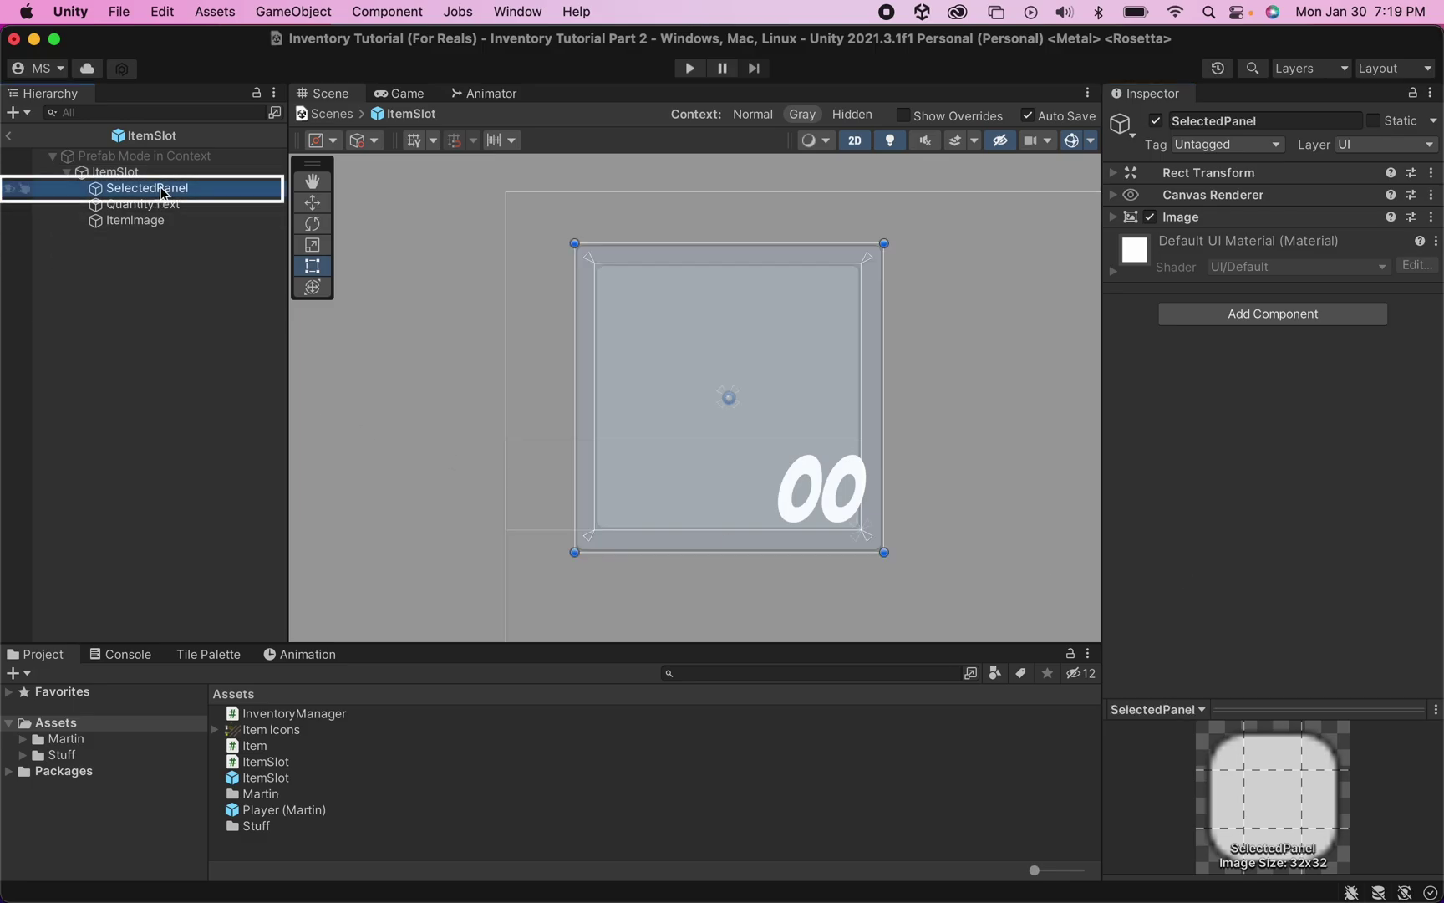
{"action": "left_click", "coordinate": [1155, 122]}
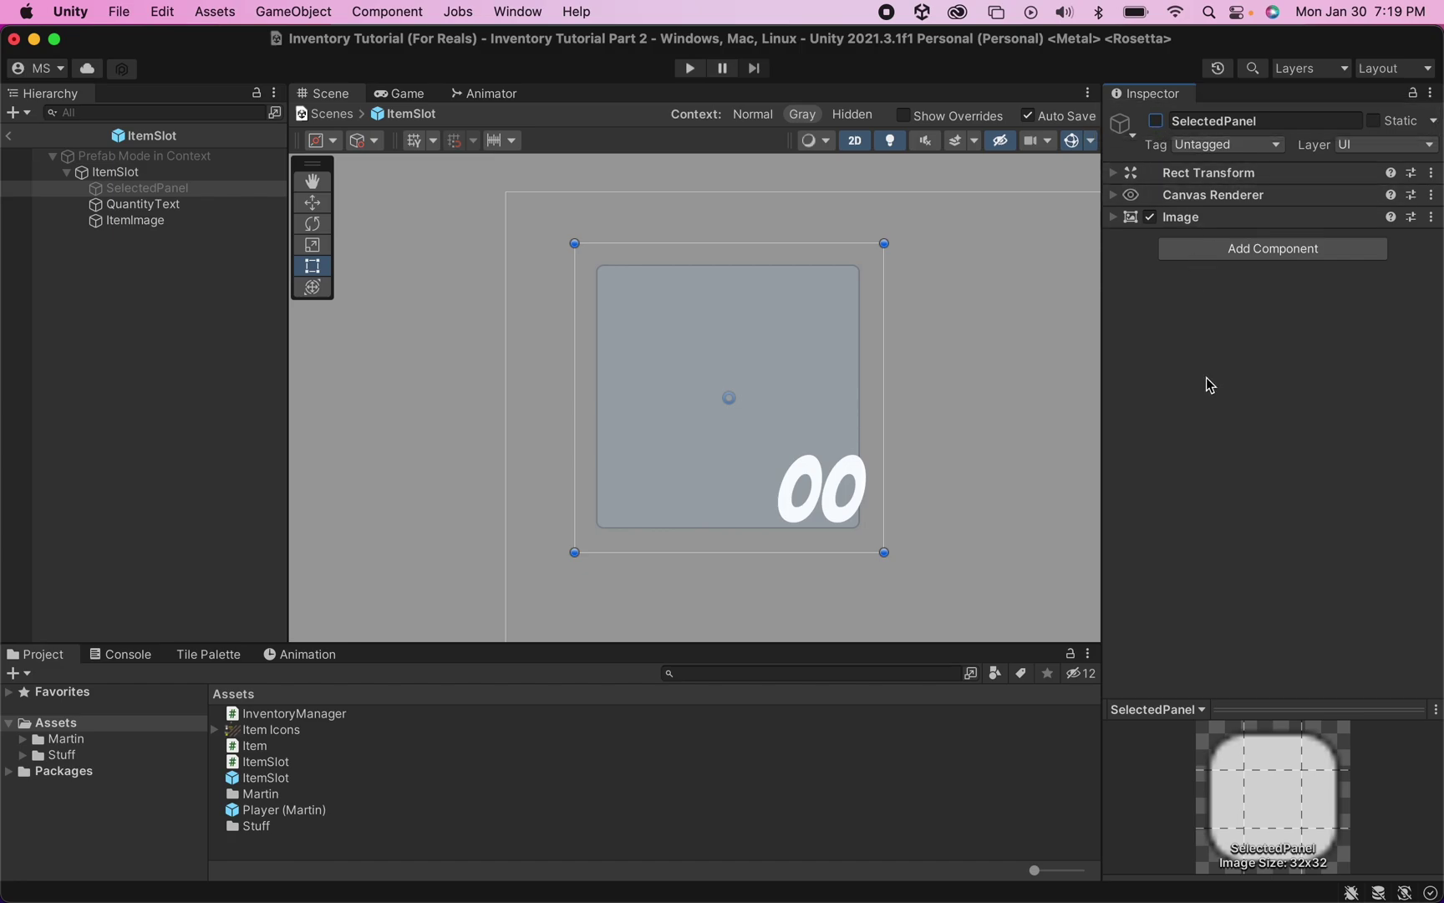
{"action": "left_click", "coordinate": [181, 207]}
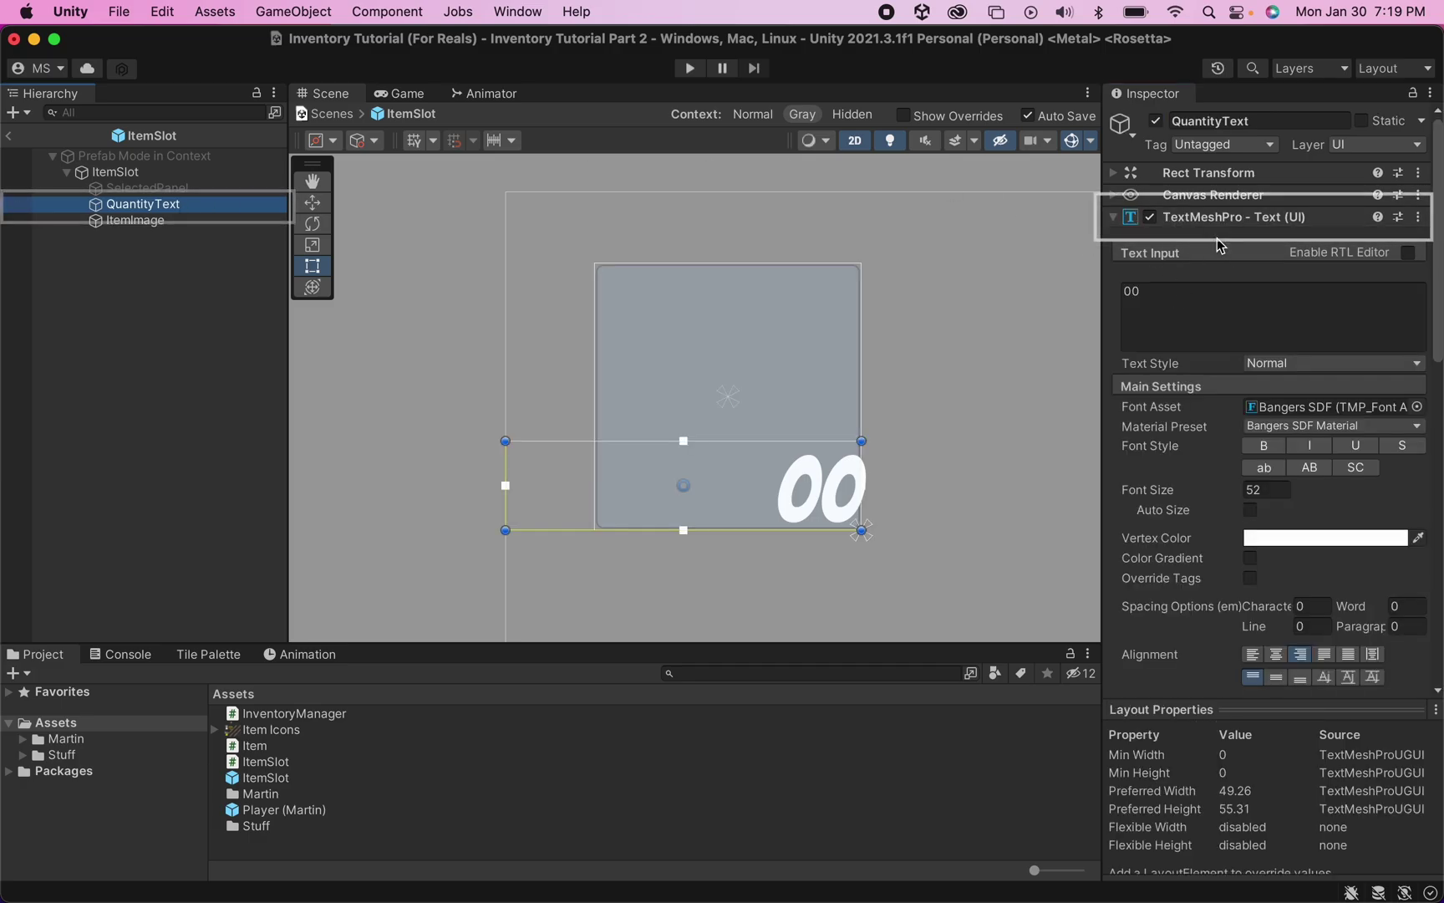
{"action": "left_click", "coordinate": [1149, 219]}
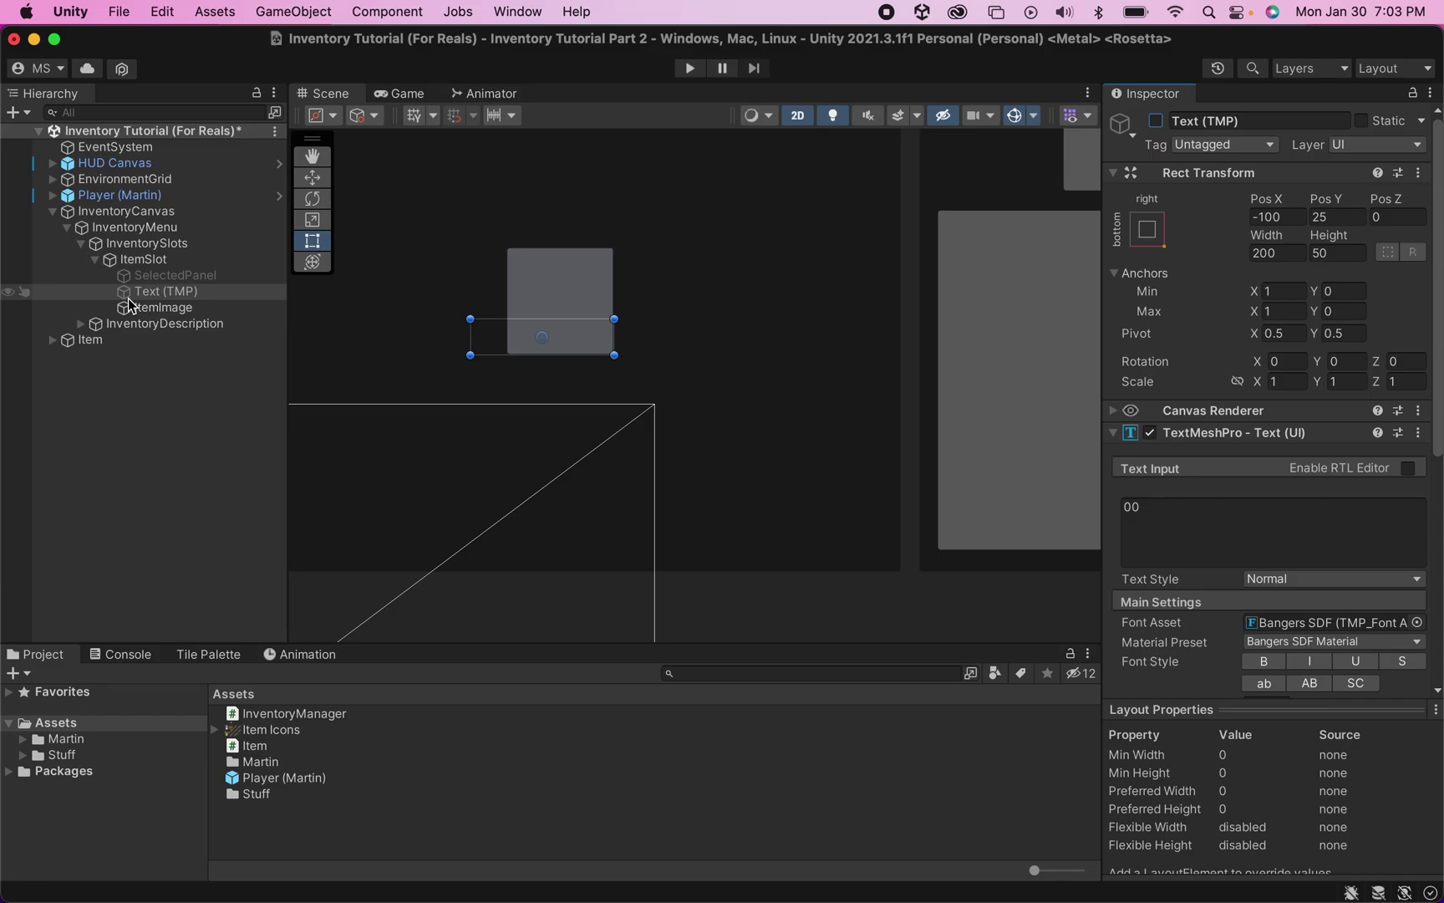
Add a new script component named ItemSlot to the ItemSlot object.
{"action": "left_click", "coordinate": [172, 260]}
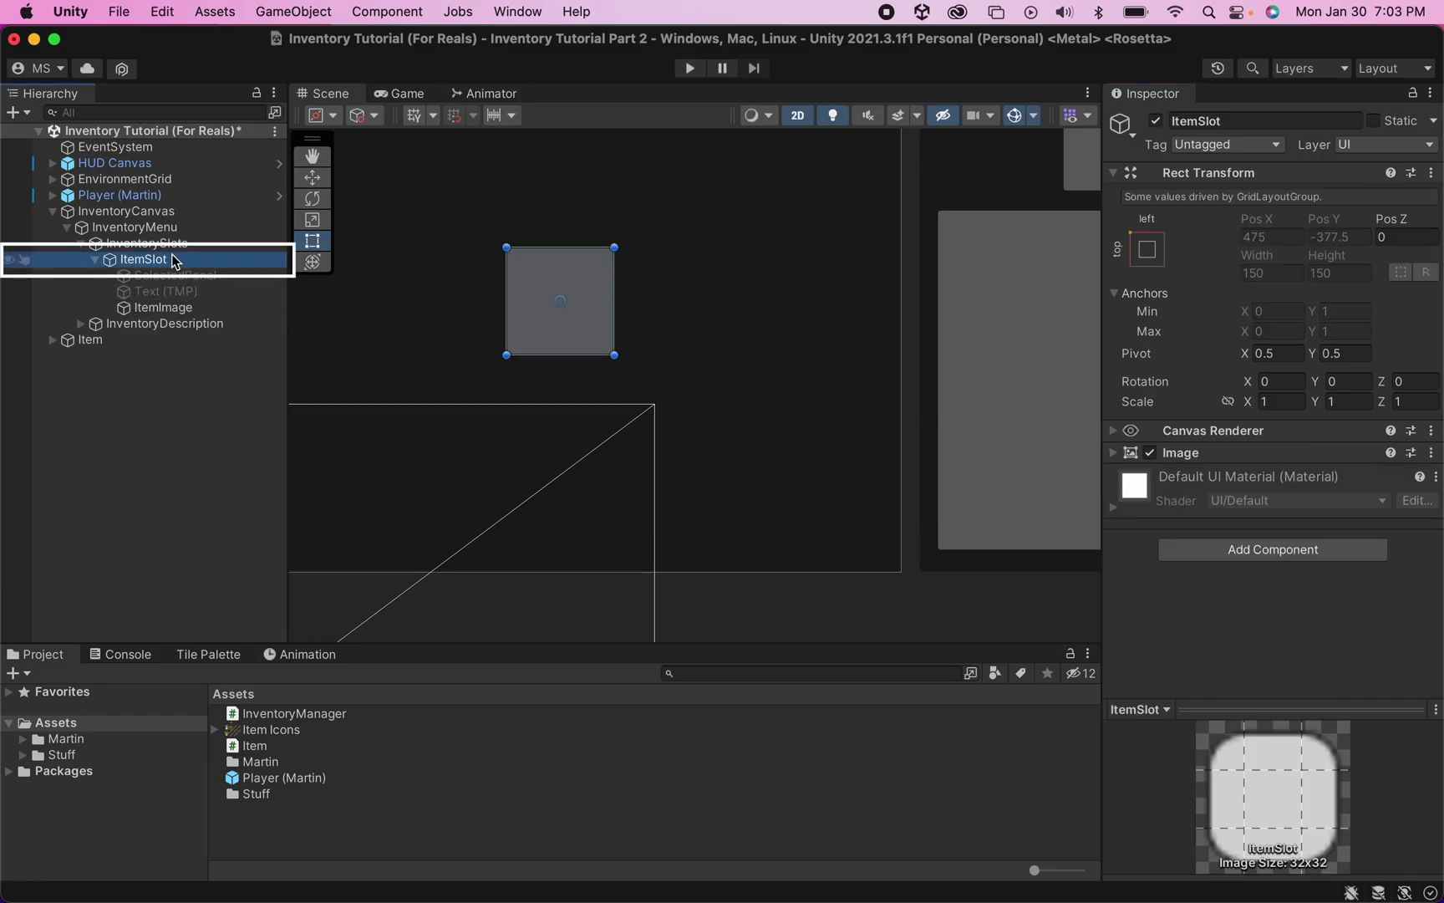
{"action": "left_click", "coordinate": [1203, 547]}
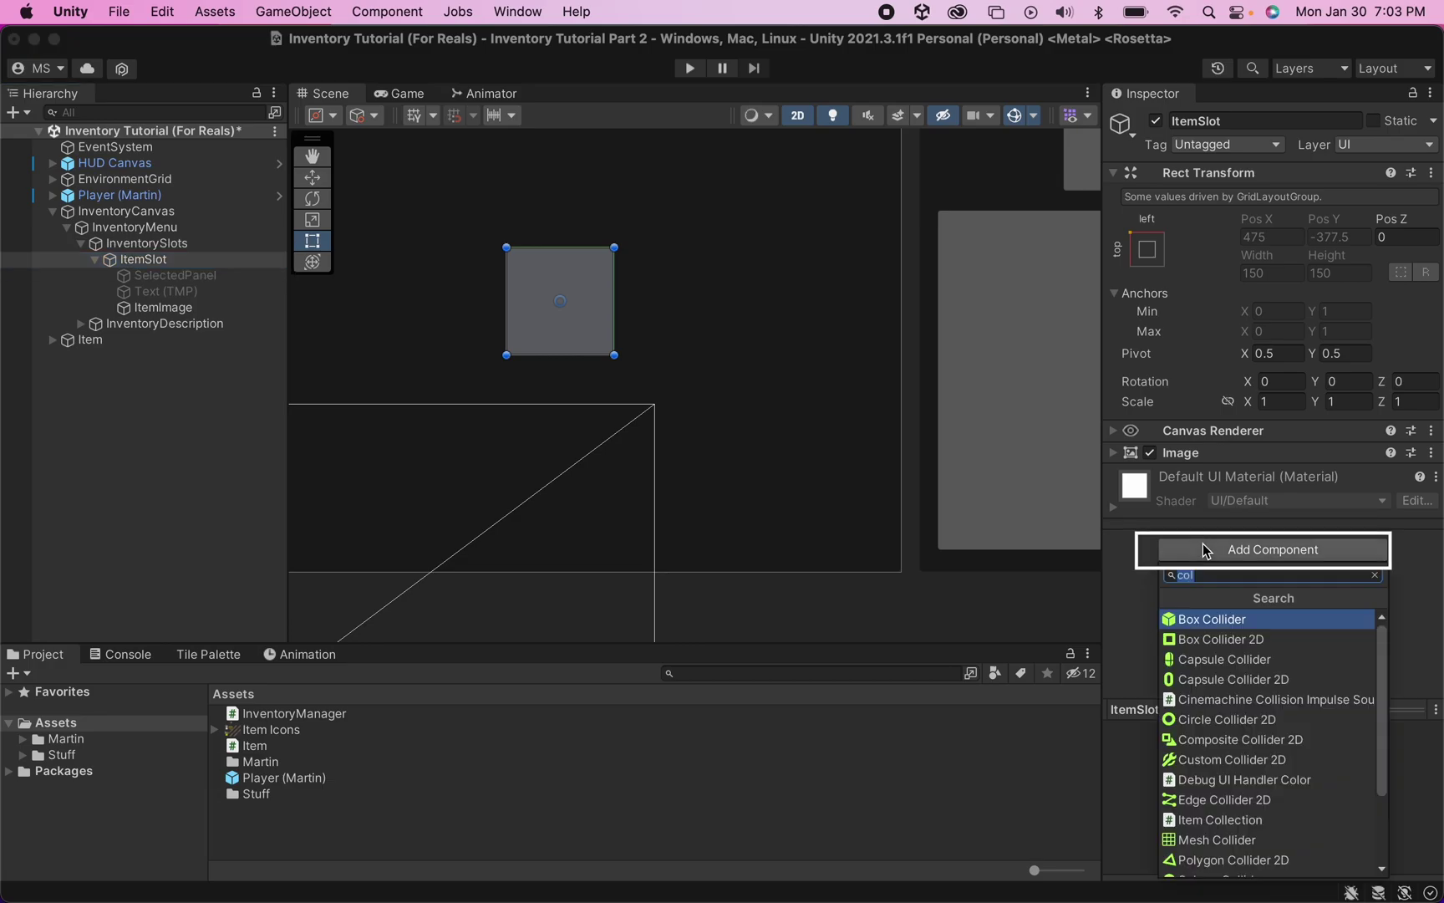
{"action": "scroll", "coordinate": [1276, 745], "scroll_direction": "down", "scroll_amount": 3}
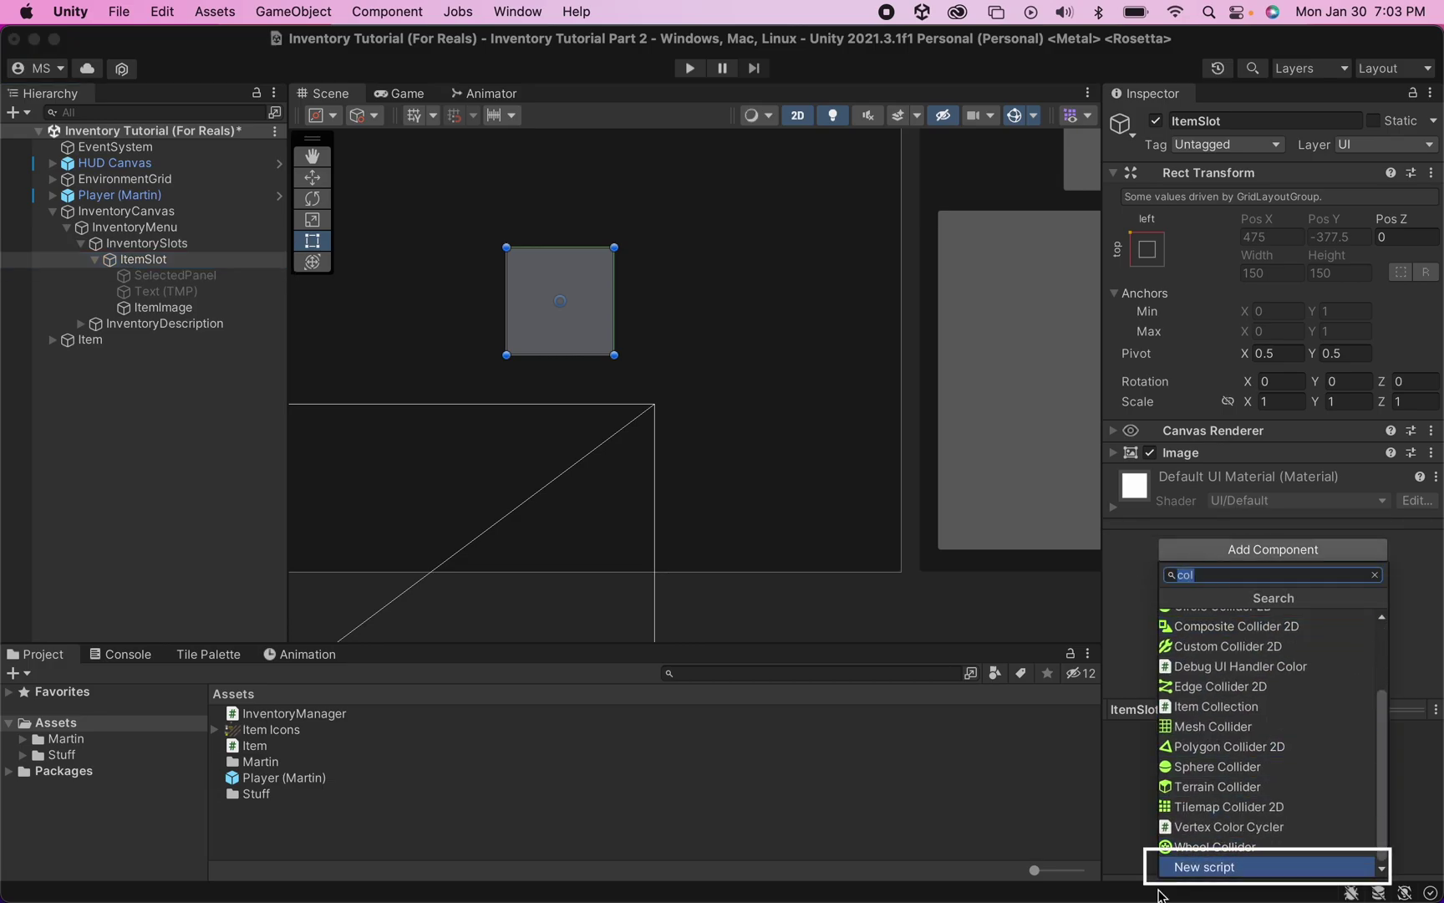
{"action": "left_click", "coordinate": [1192, 868]}
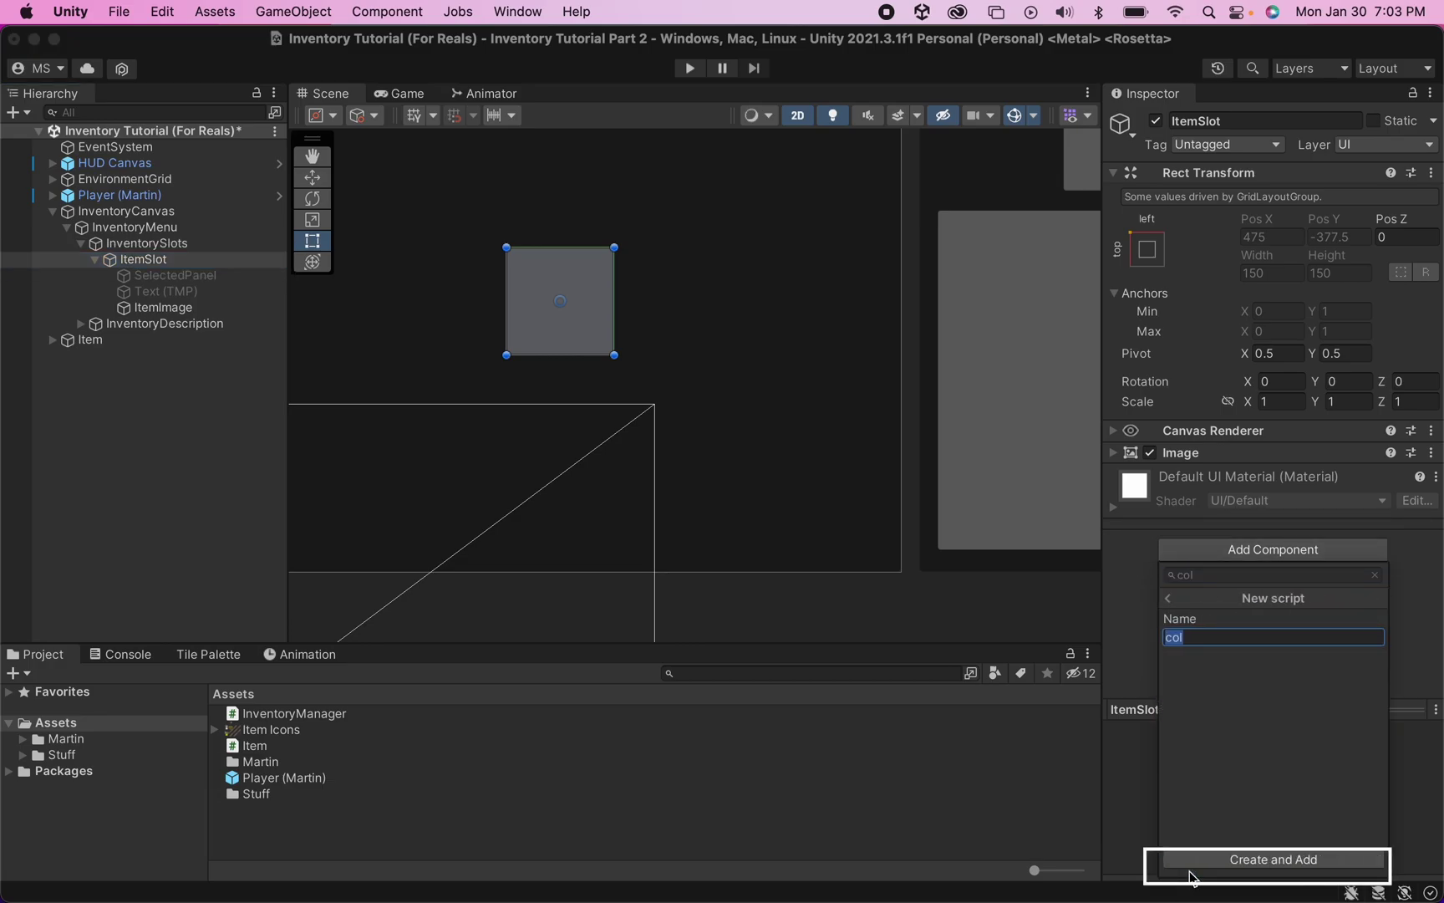
{"action": "type", "text": "itemSlot"}
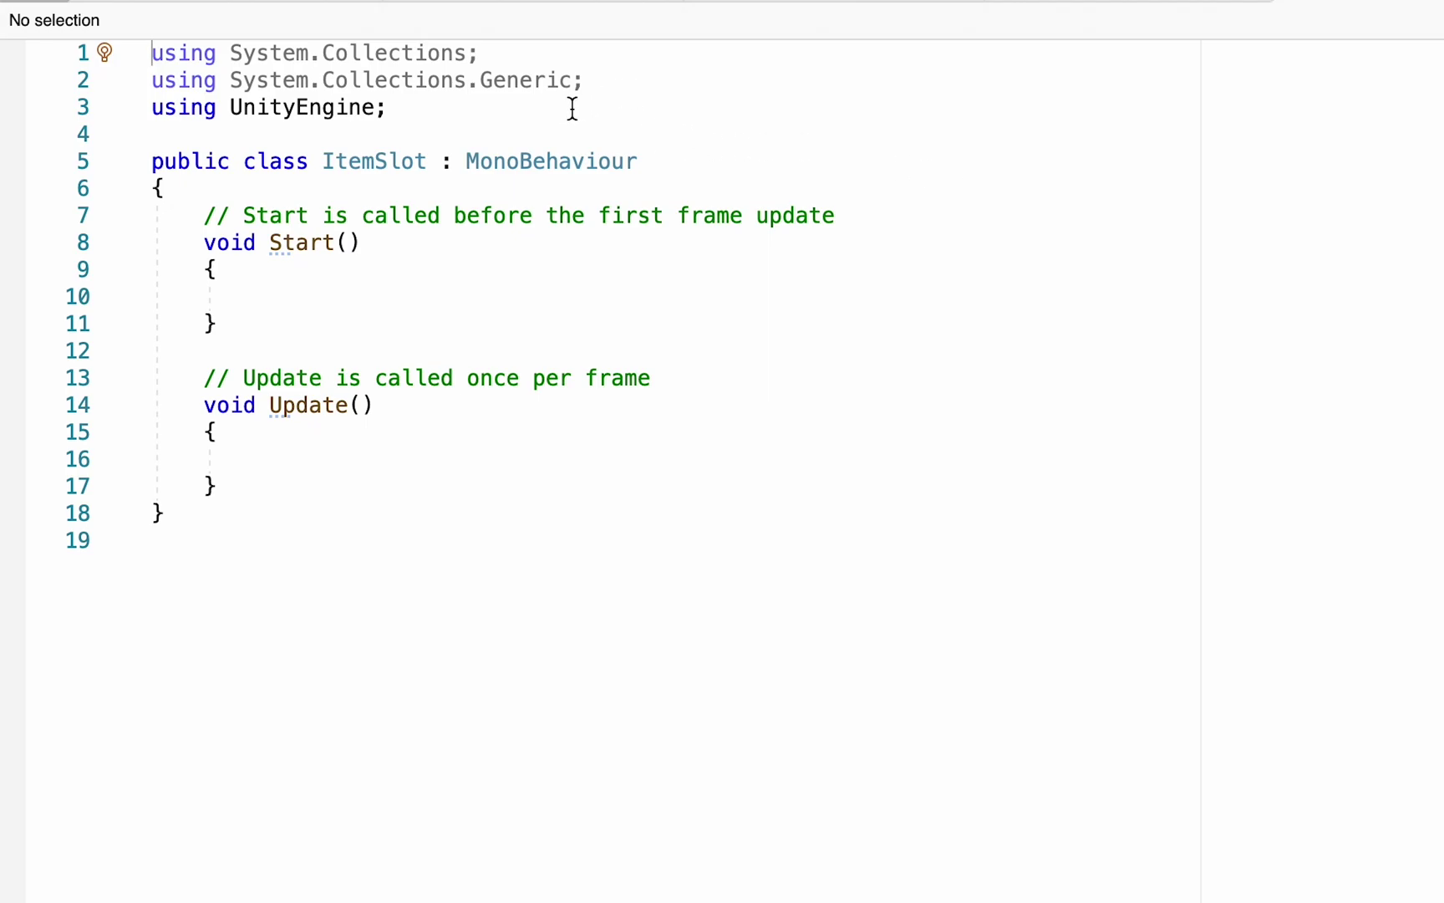
Add 'using TMPro;' and 'using UnityEngine.UI;' imports, then blank lines inside the class.
{"action": "key", "text": "Return"}
{"action": "type", "text": "sing "}
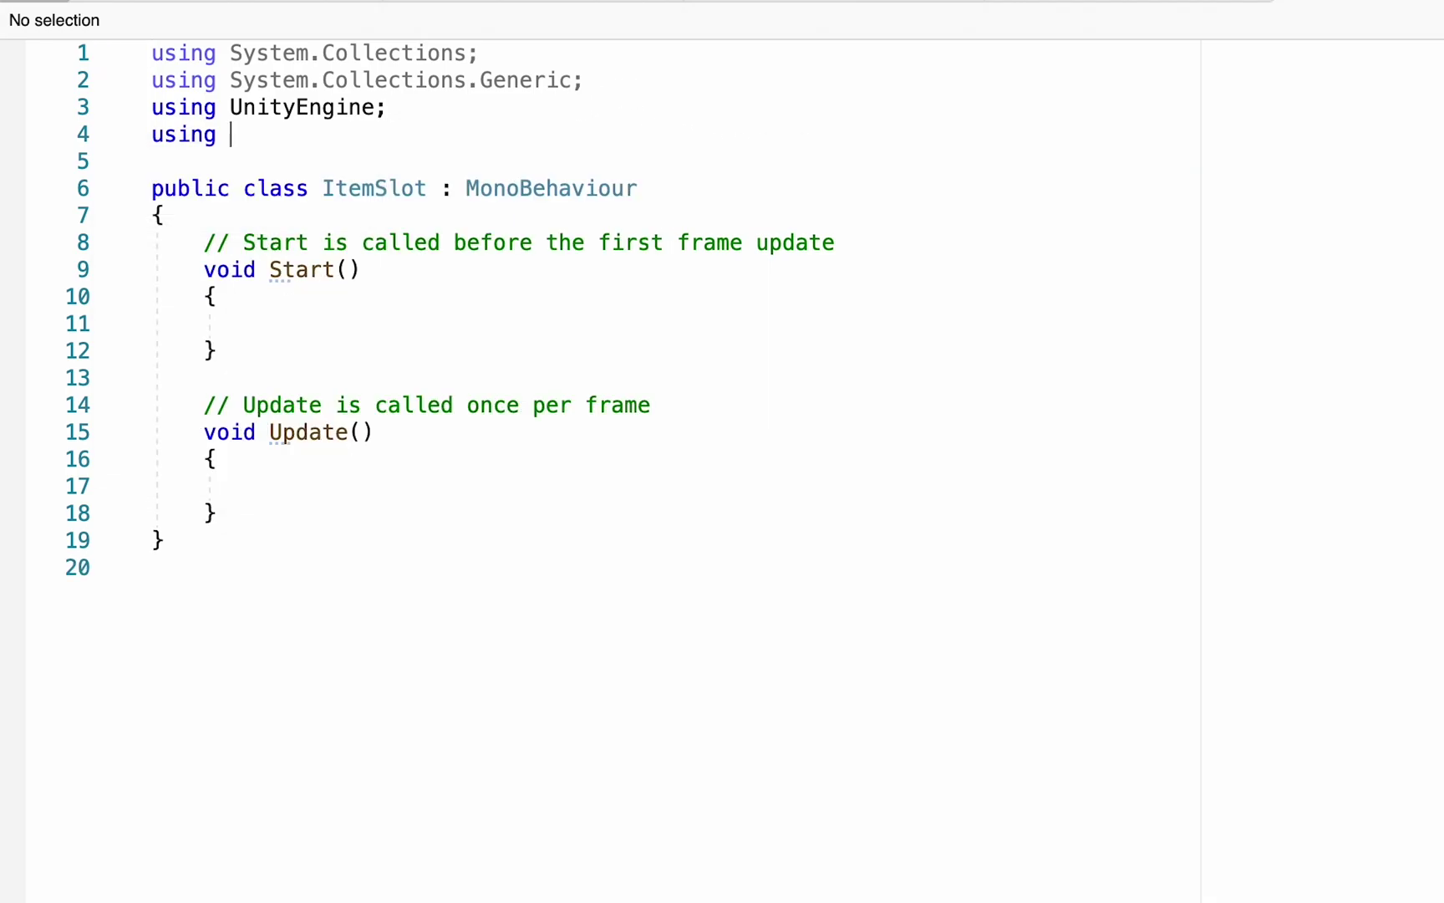
{"action": "type", "text": "TMP"}
{"action": "key", "text": "Return"}
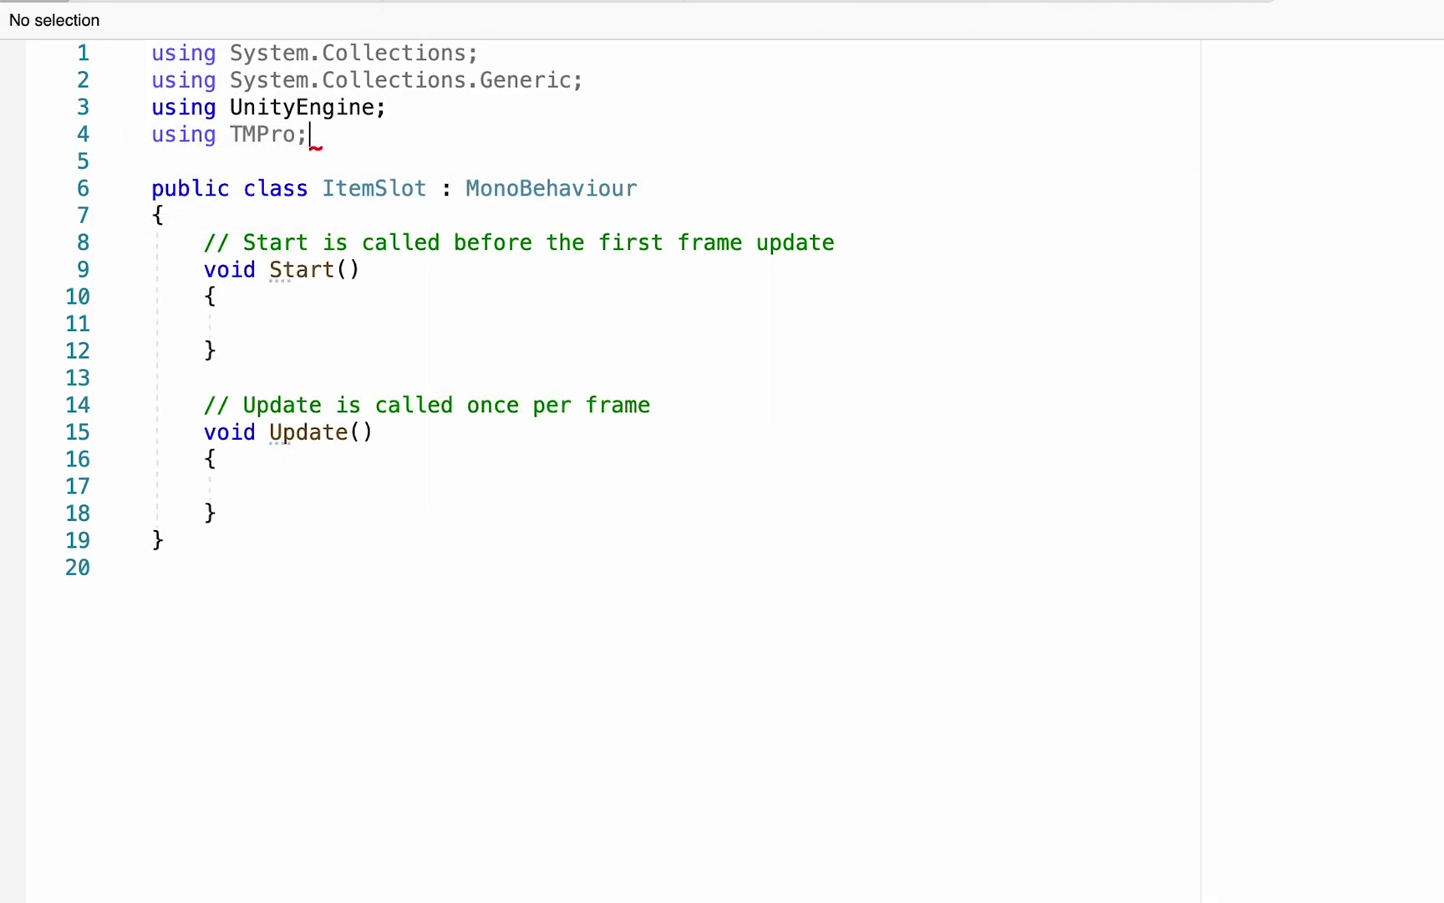
{"action": "key", "text": "Return"}
{"action": "type", "text": "using U"}
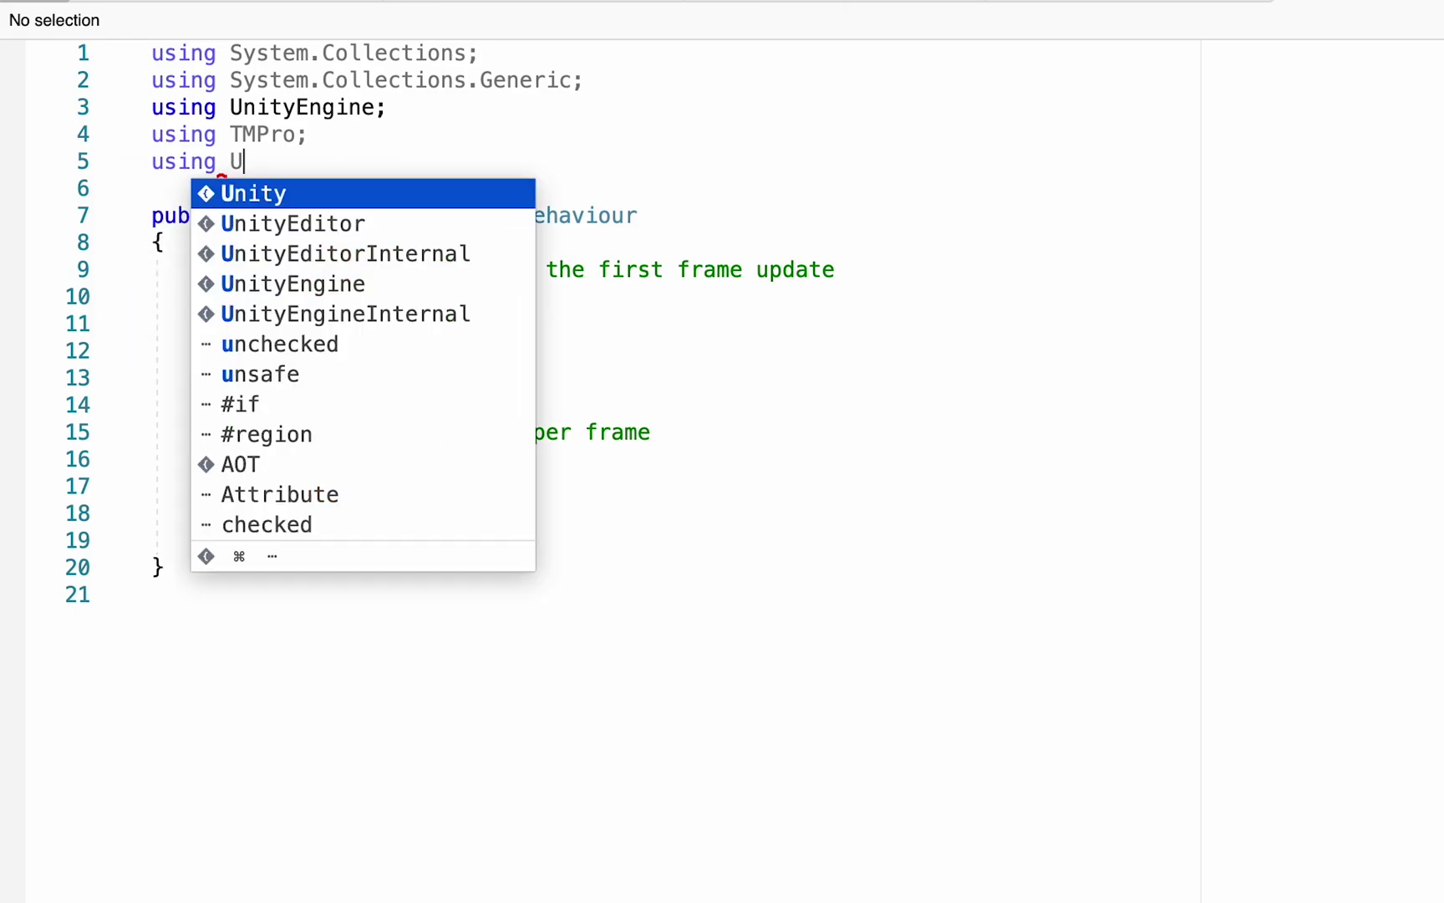
{"action": "type", "text": "ni"}
{"action": "key", "text": "Down"}
{"action": "key", "text": "Down"}
{"action": "key", "text": "Up"}
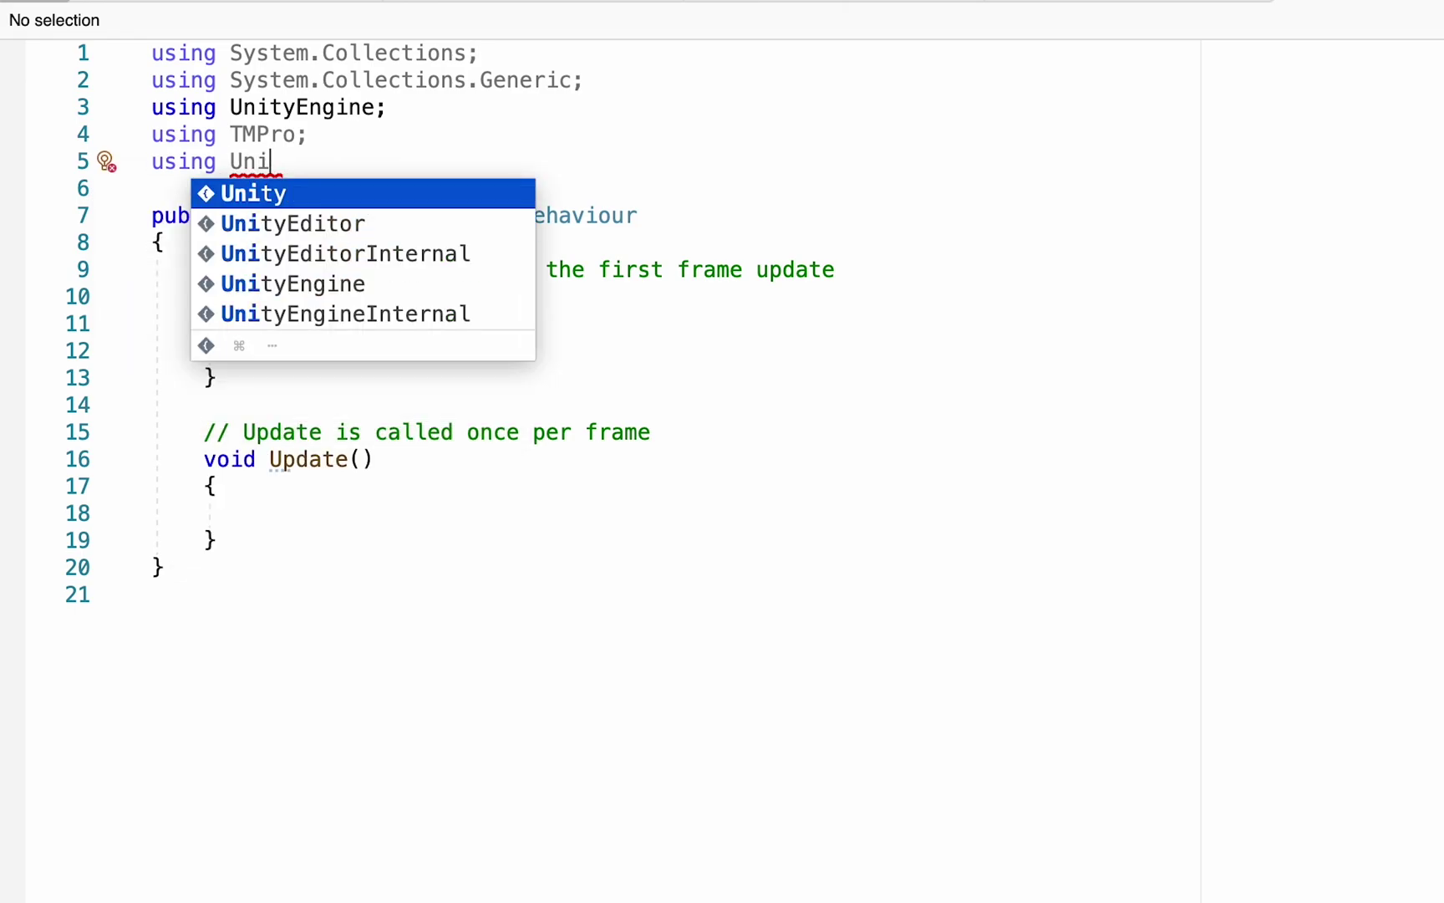
{"action": "key", "text": "Return"}
{"action": "type", "text": "Engine.UI;"}
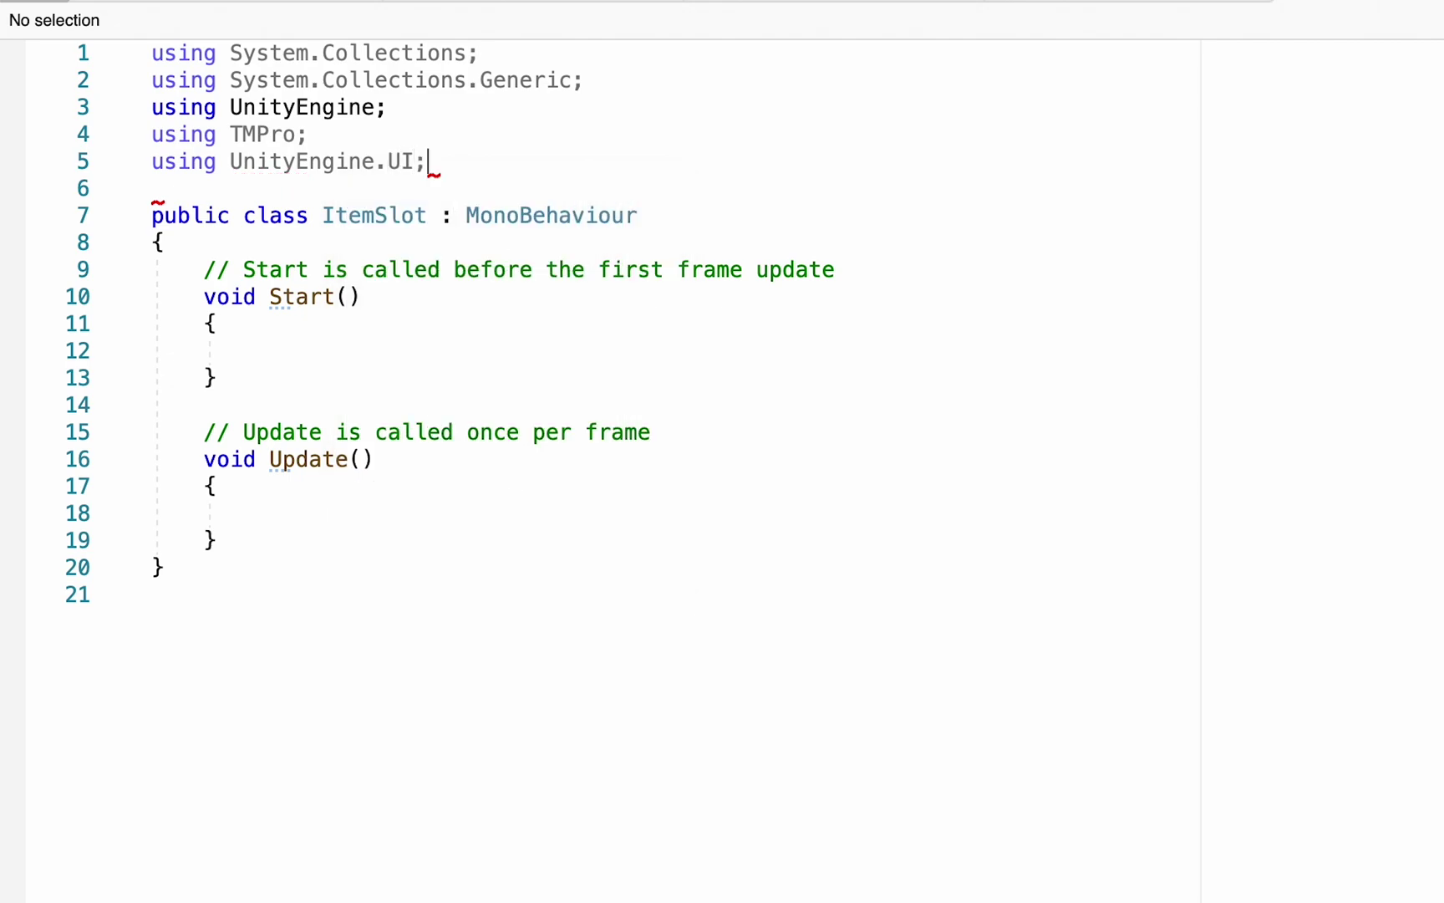
{"action": "left_click", "coordinate": [545, 243]}
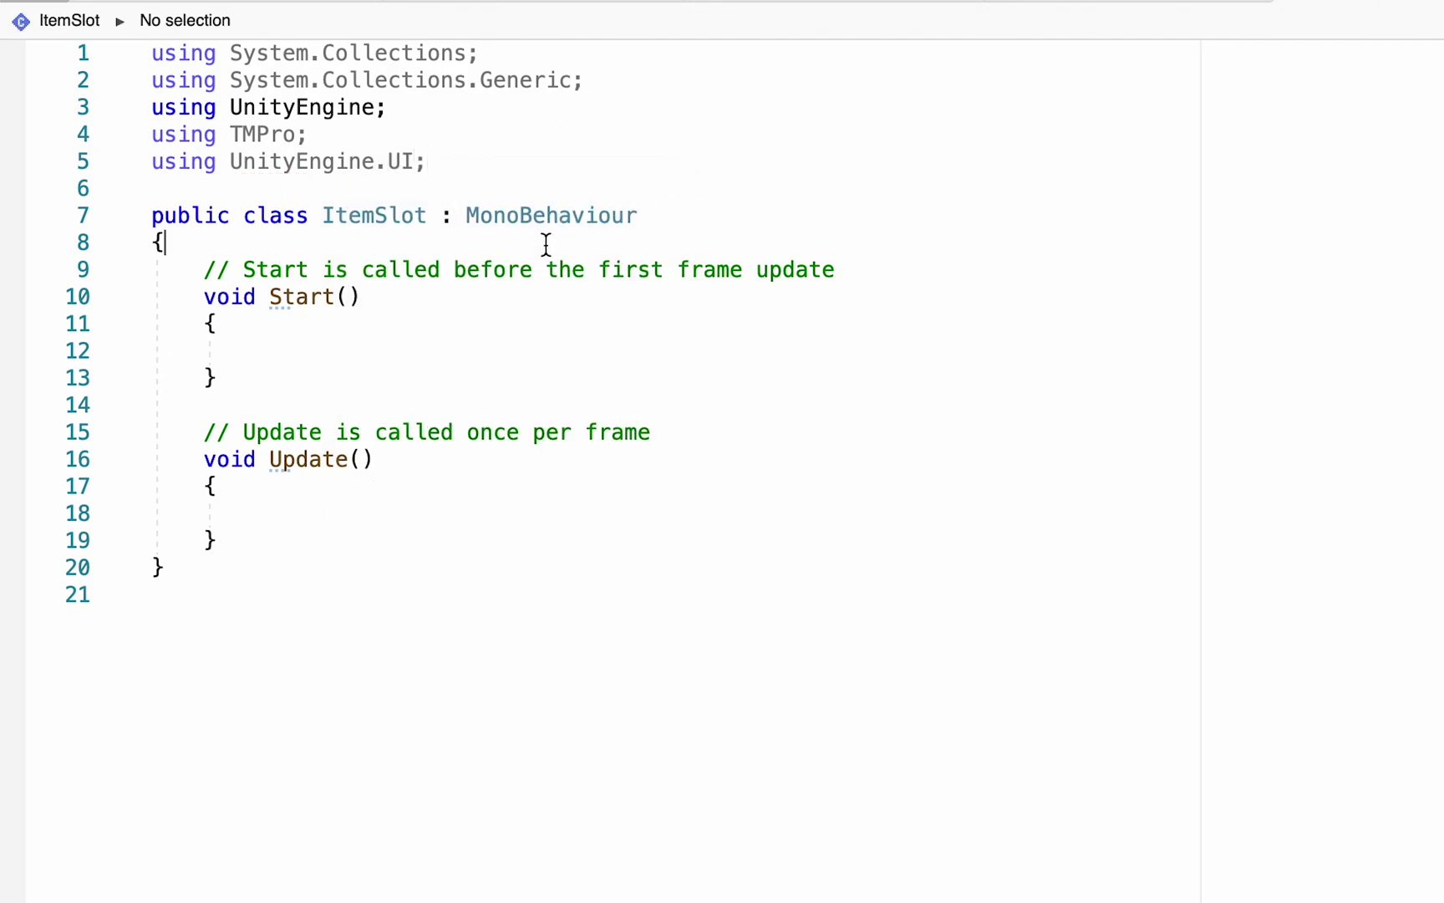
{"action": "key", "text": "Return"}
{"action": "key", "text": "Return"}
{"action": "key", "text": "Return"}
{"action": "key", "text": "Return"}
{"action": "key", "text": "Return"}
{"action": "key", "text": "Return"}
{"action": "type", "text": "//======"}
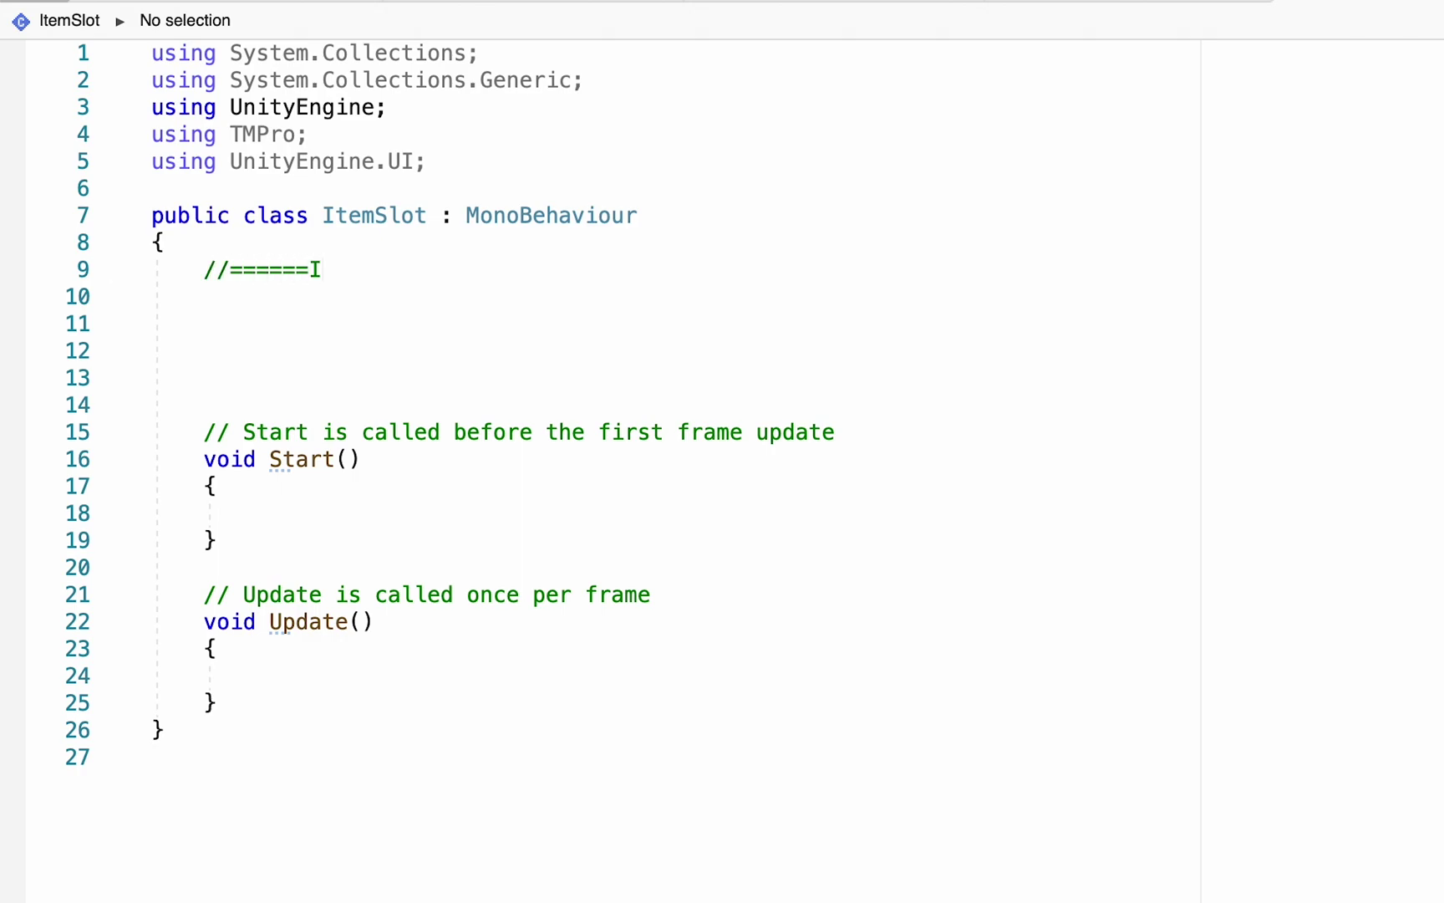
{"action": "type", "text": "TEM"}
{"action": "type", "text": " DATA======//"}
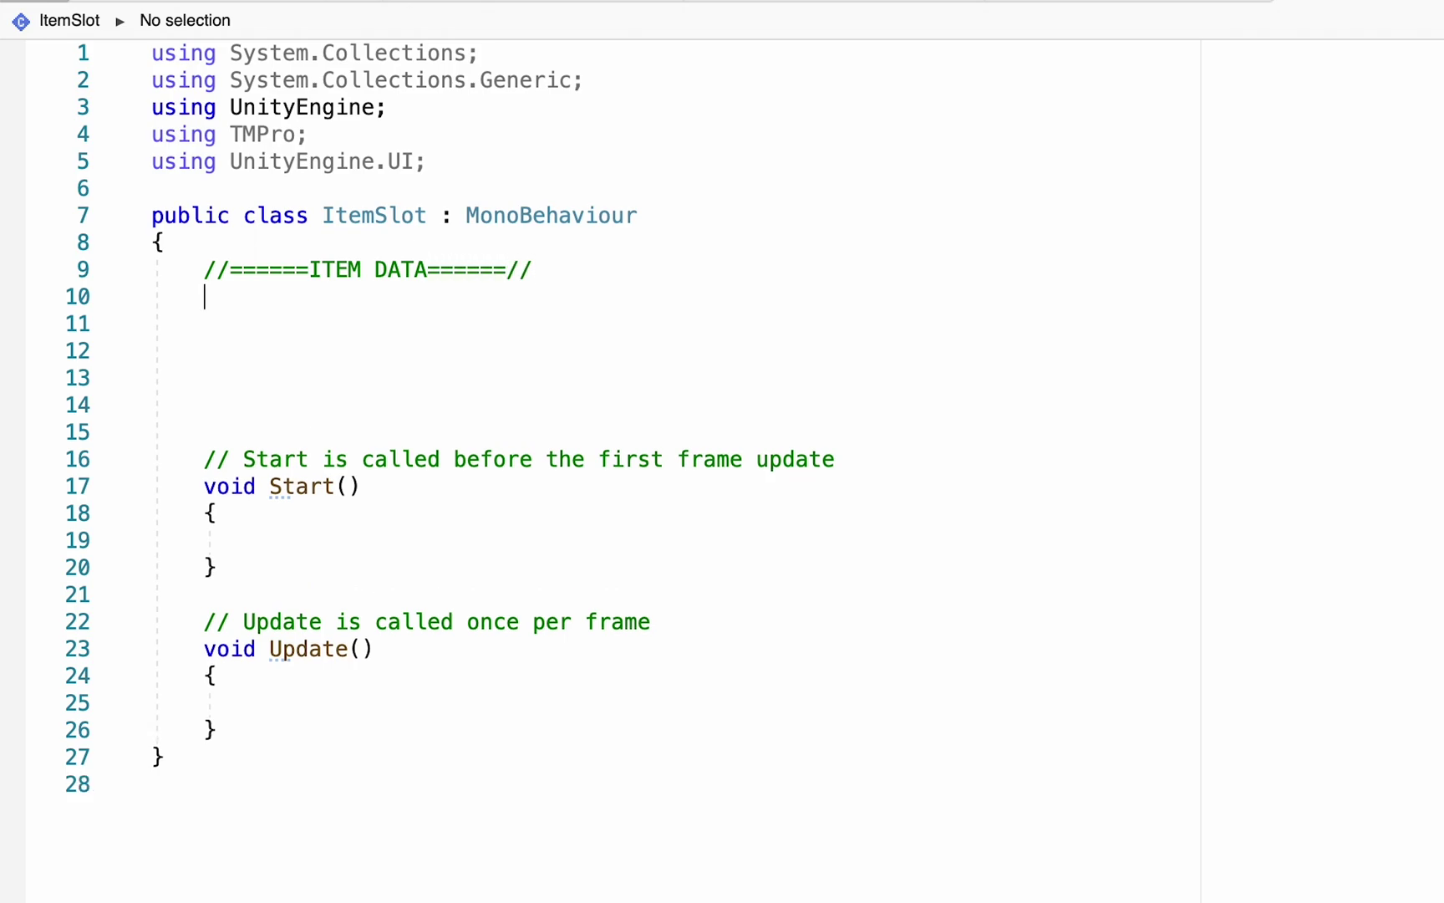
Declare public itemName, quantity, itemSprite and isFull under ITEM DATA, plus an ITEM SLOT comment.
{"action": "key", "text": "Return"}
{"action": "key", "text": "Return"}
{"action": "key", "text": "Return"}
{"action": "key", "text": "Return"}
{"action": "type", "text": "//"}
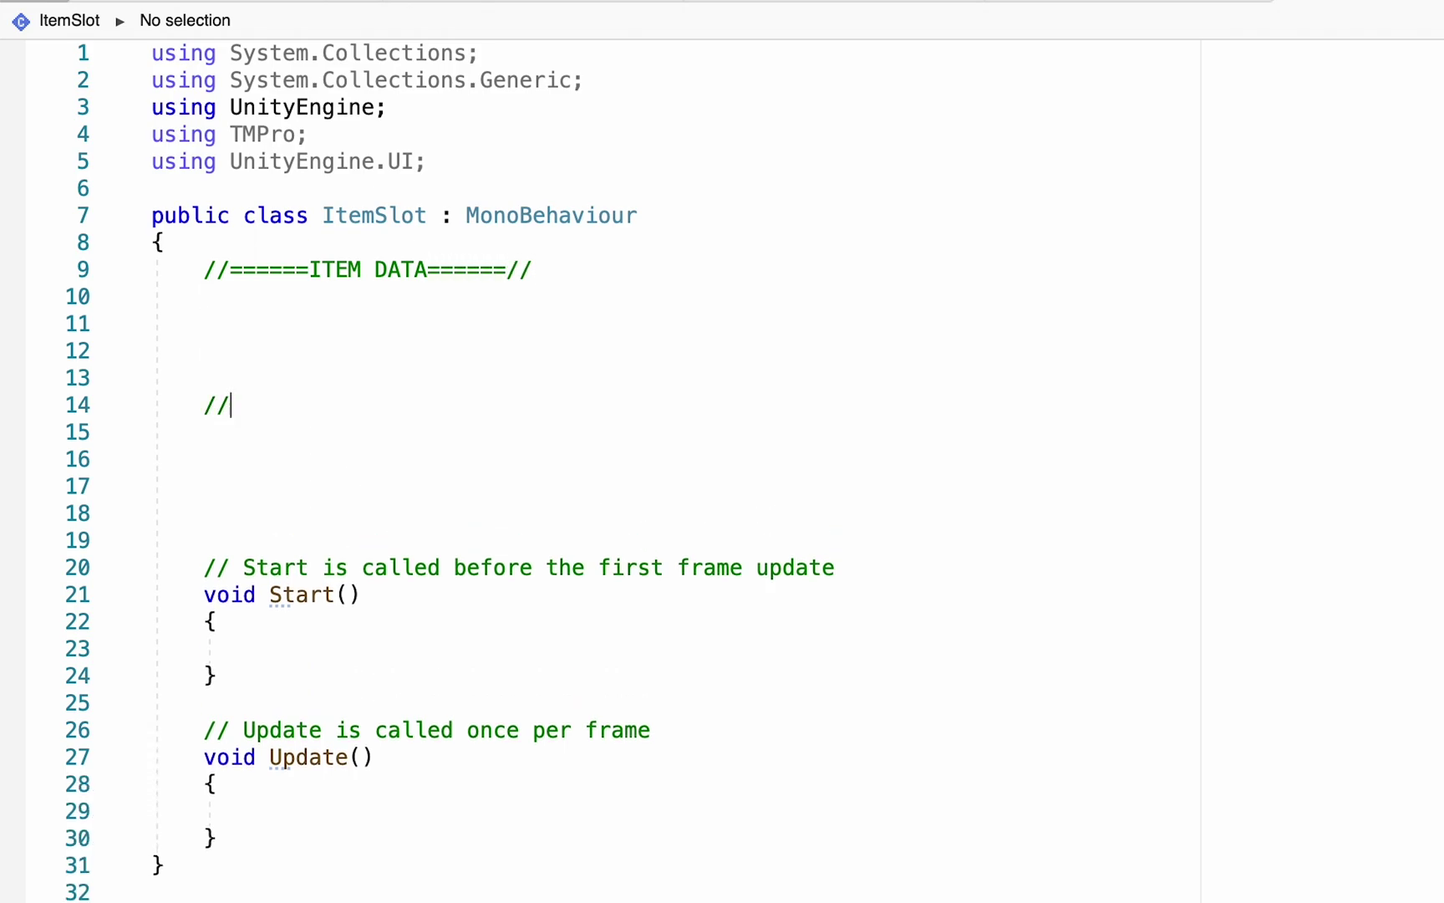
{"action": "type", "text": "====I"}
{"action": "type", "text": "TEM SLOT"}
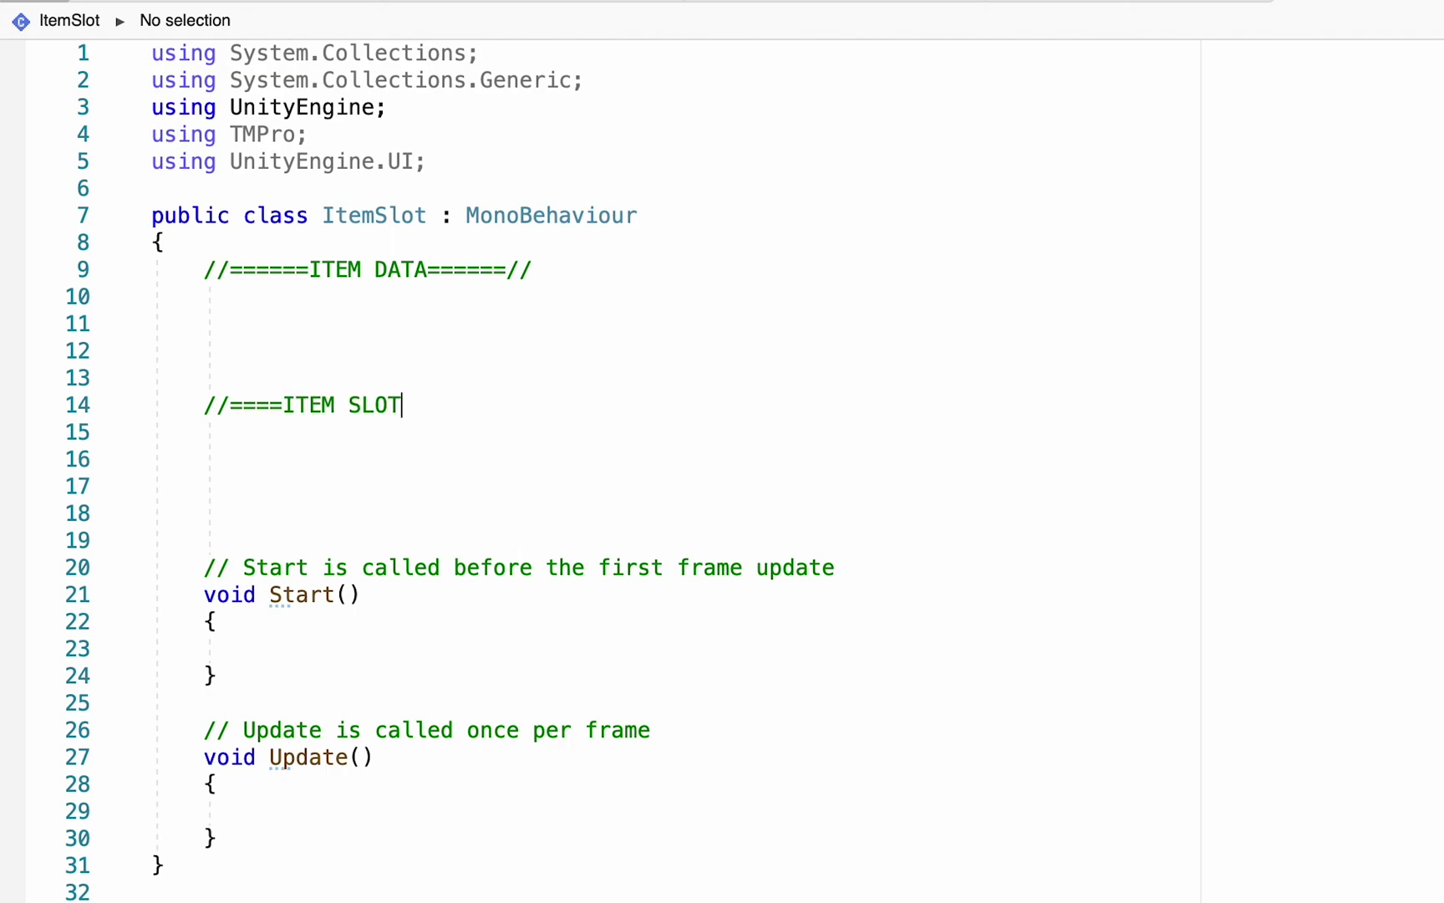
{"action": "type", "text": "==="}
{"action": "type", "text": "public s"}
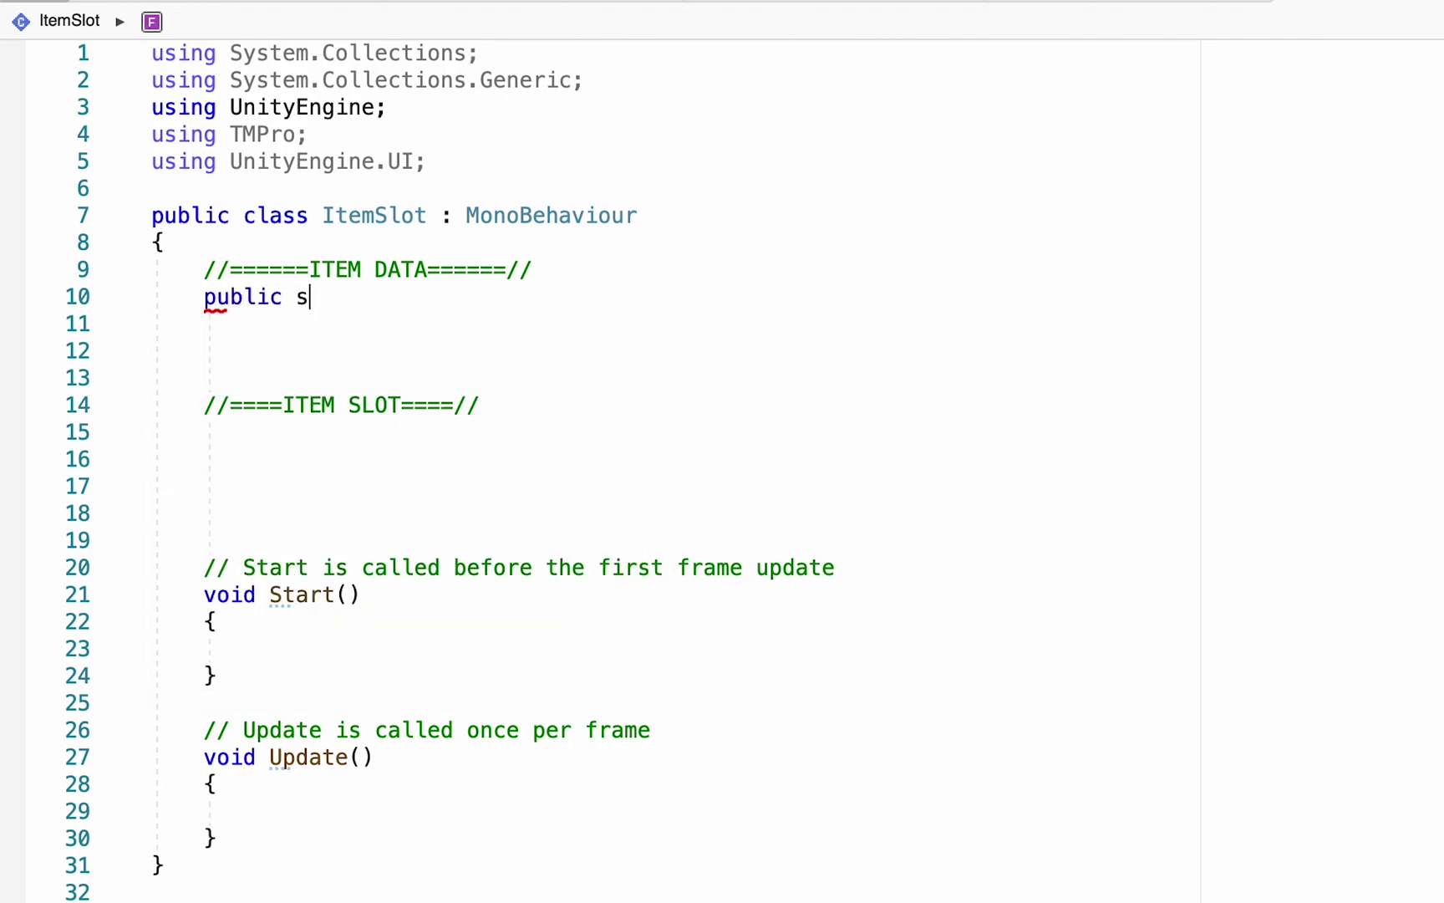
{"action": "type", "text": "tring itemName"}
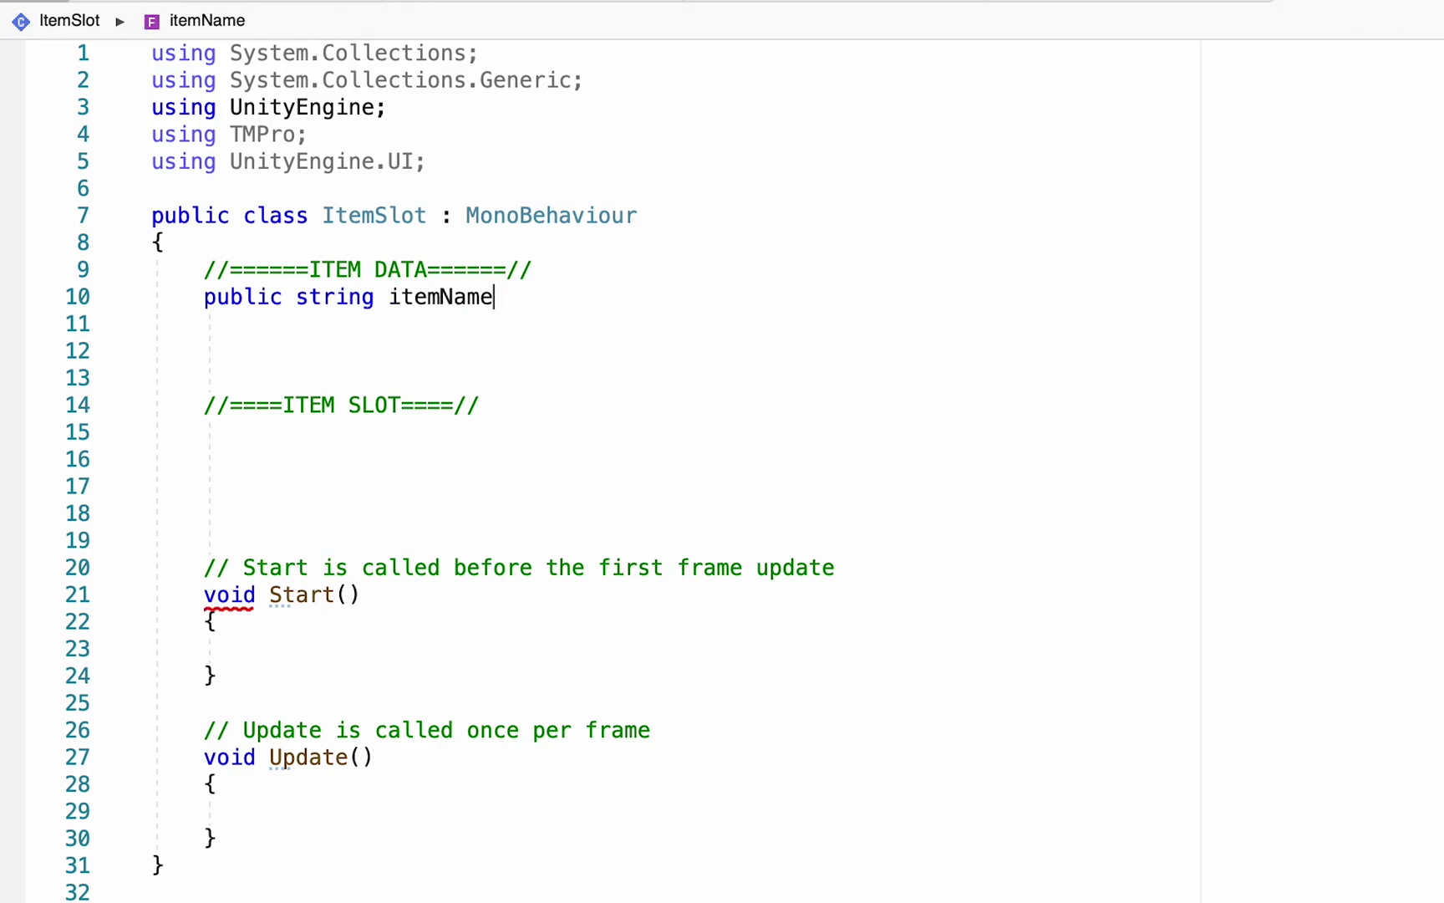
{"action": "type", "text": ";"}
{"action": "key", "text": "Return"}
{"action": "type", "text": "puvlic "}
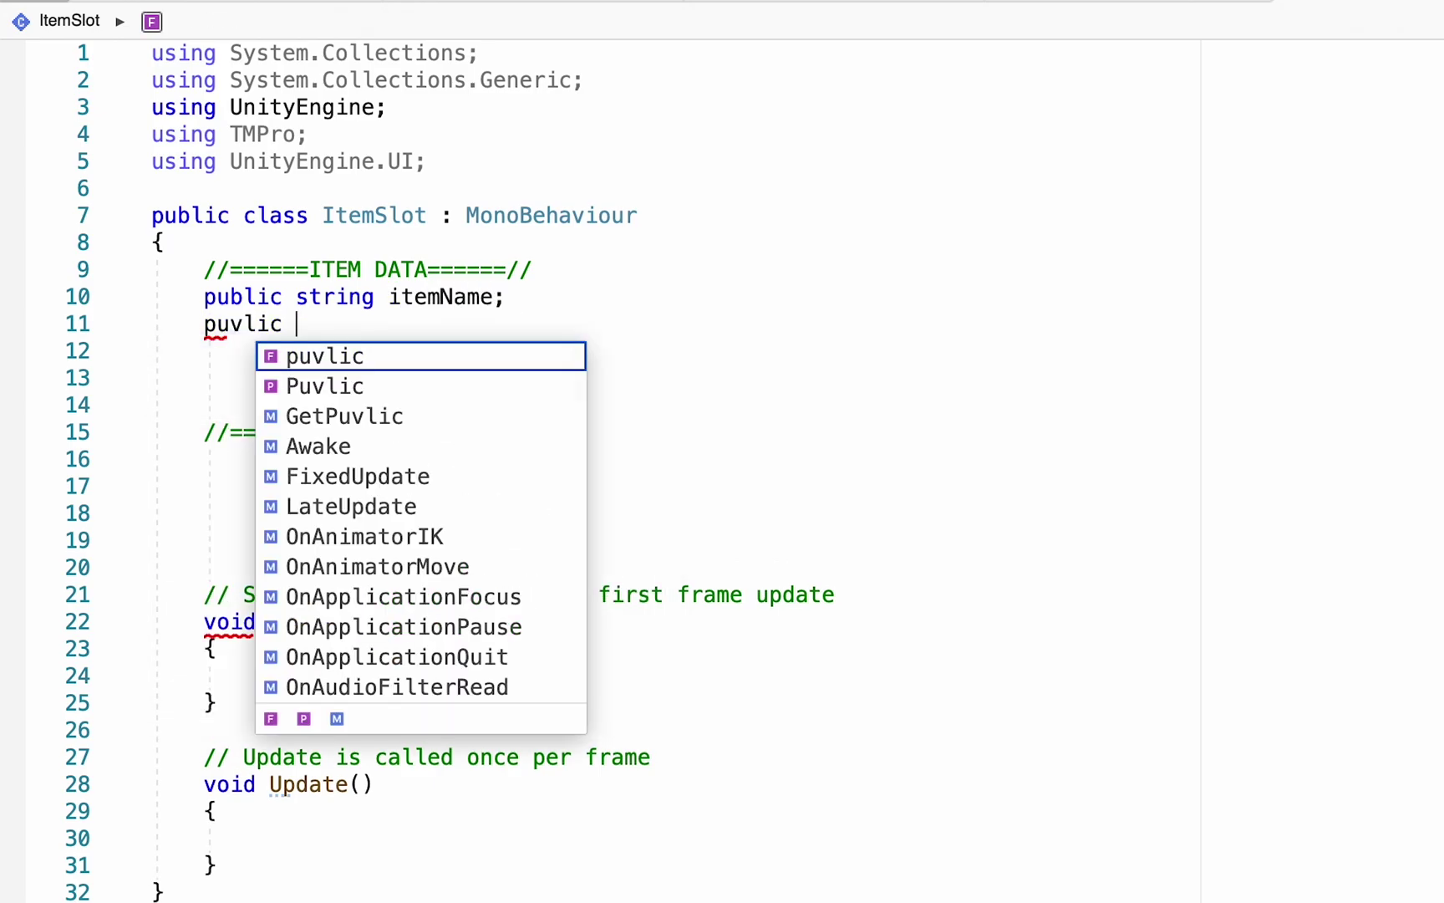
{"action": "type", "text": "int quantit"}
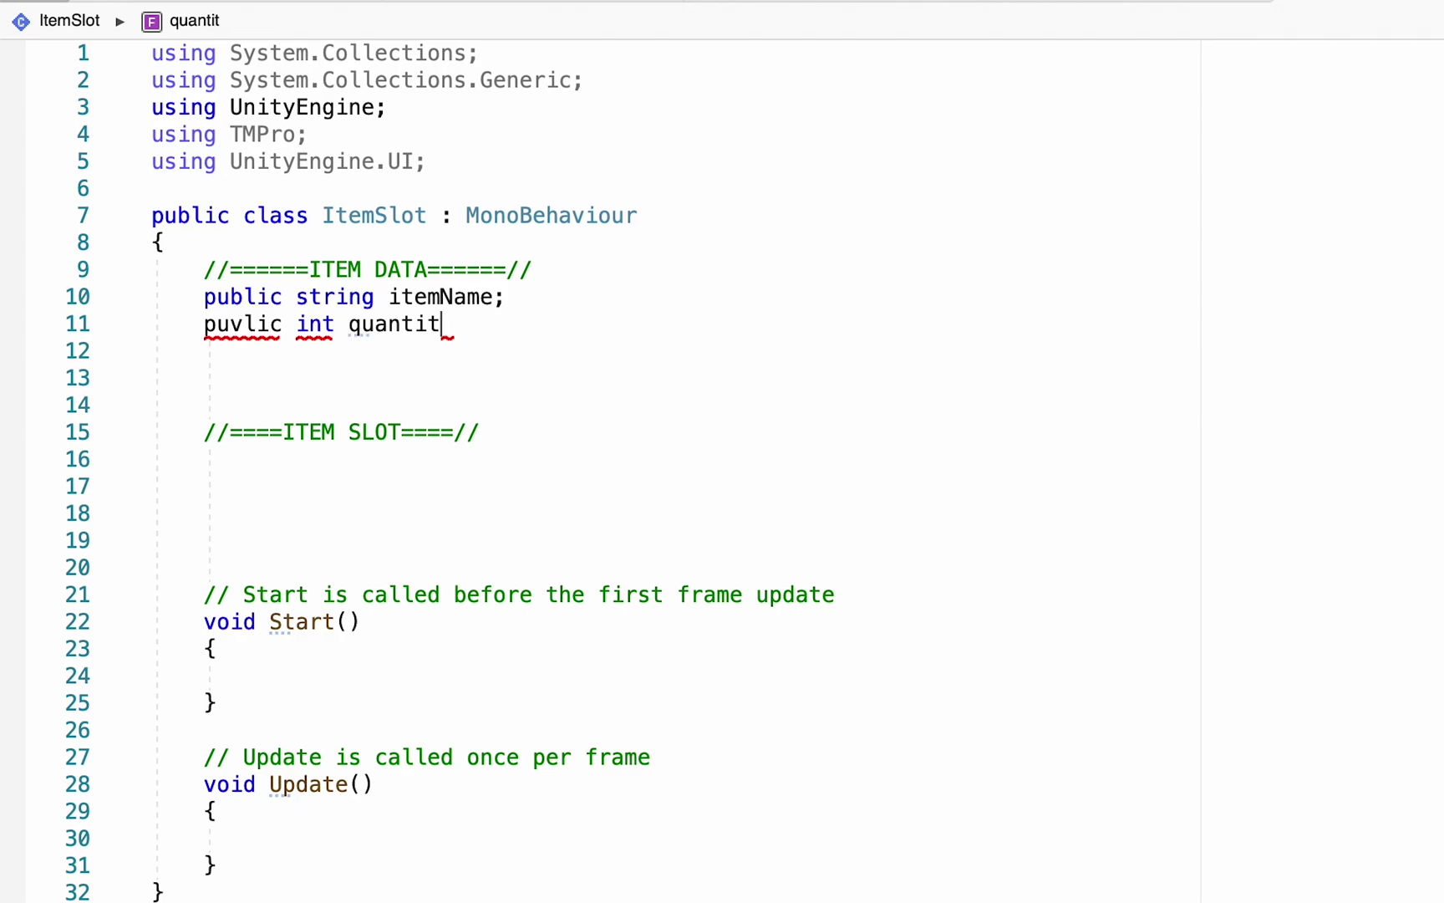
{"action": "type", "text": "y;"}
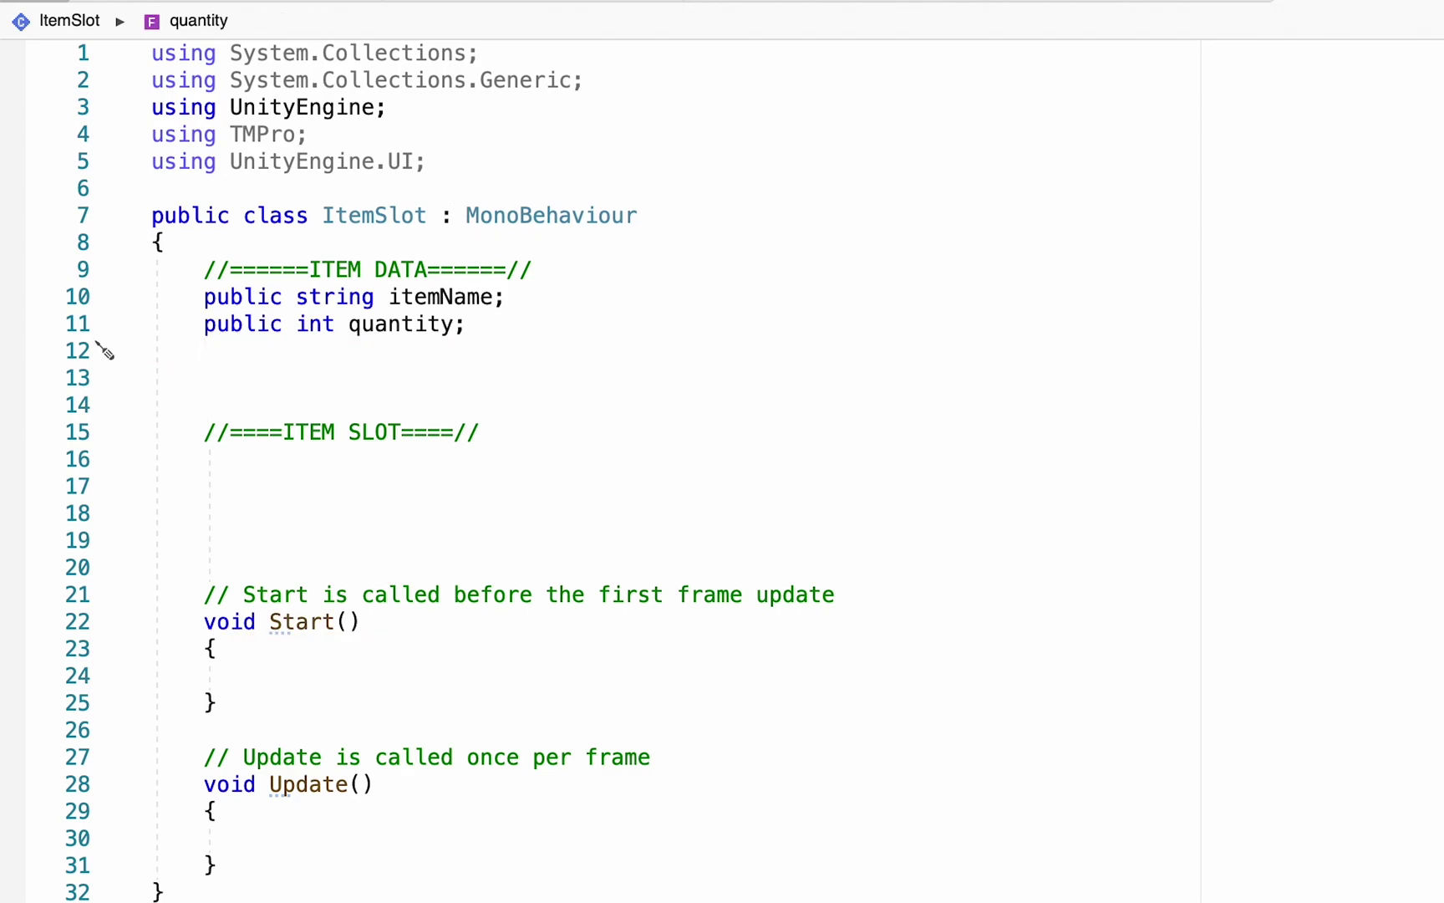
{"action": "type", "text": "public Sprite"}
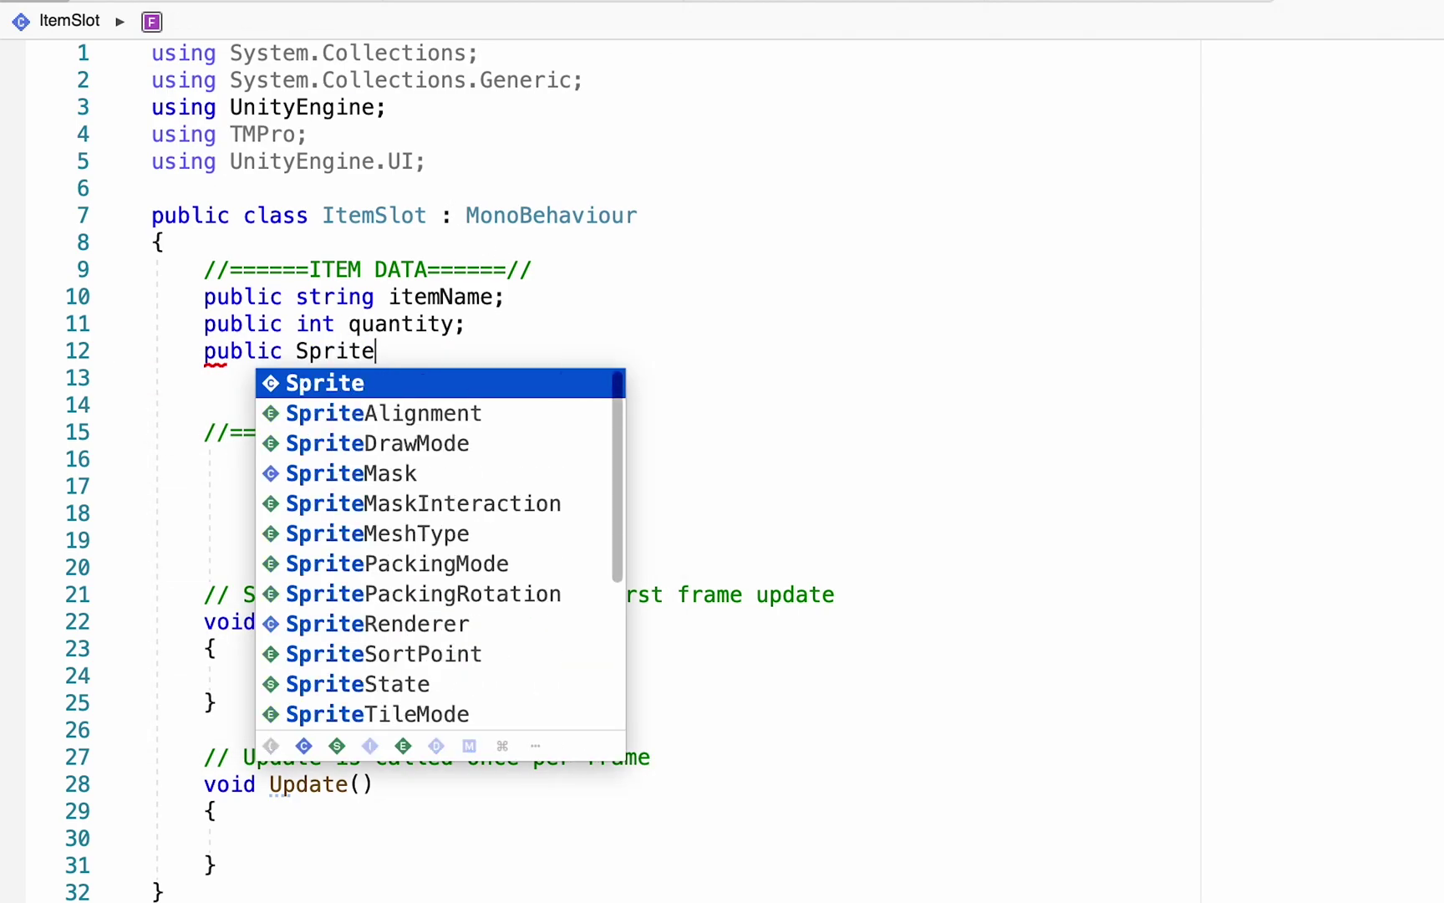
{"action": "type", "text": " itemSpri"}
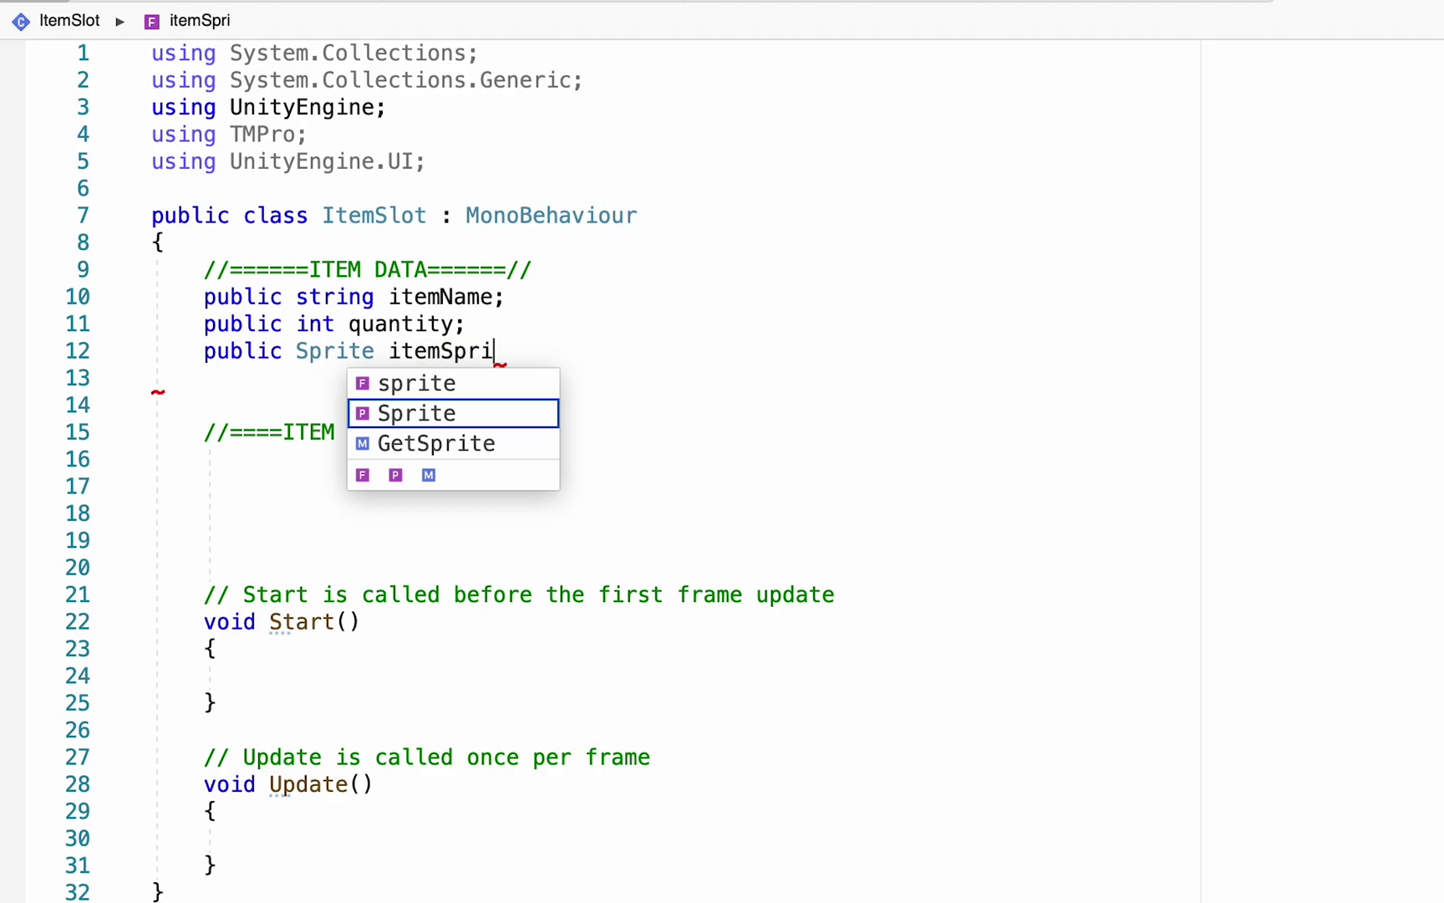
{"action": "type", "text": "te;"}
{"action": "key", "text": "Return"}
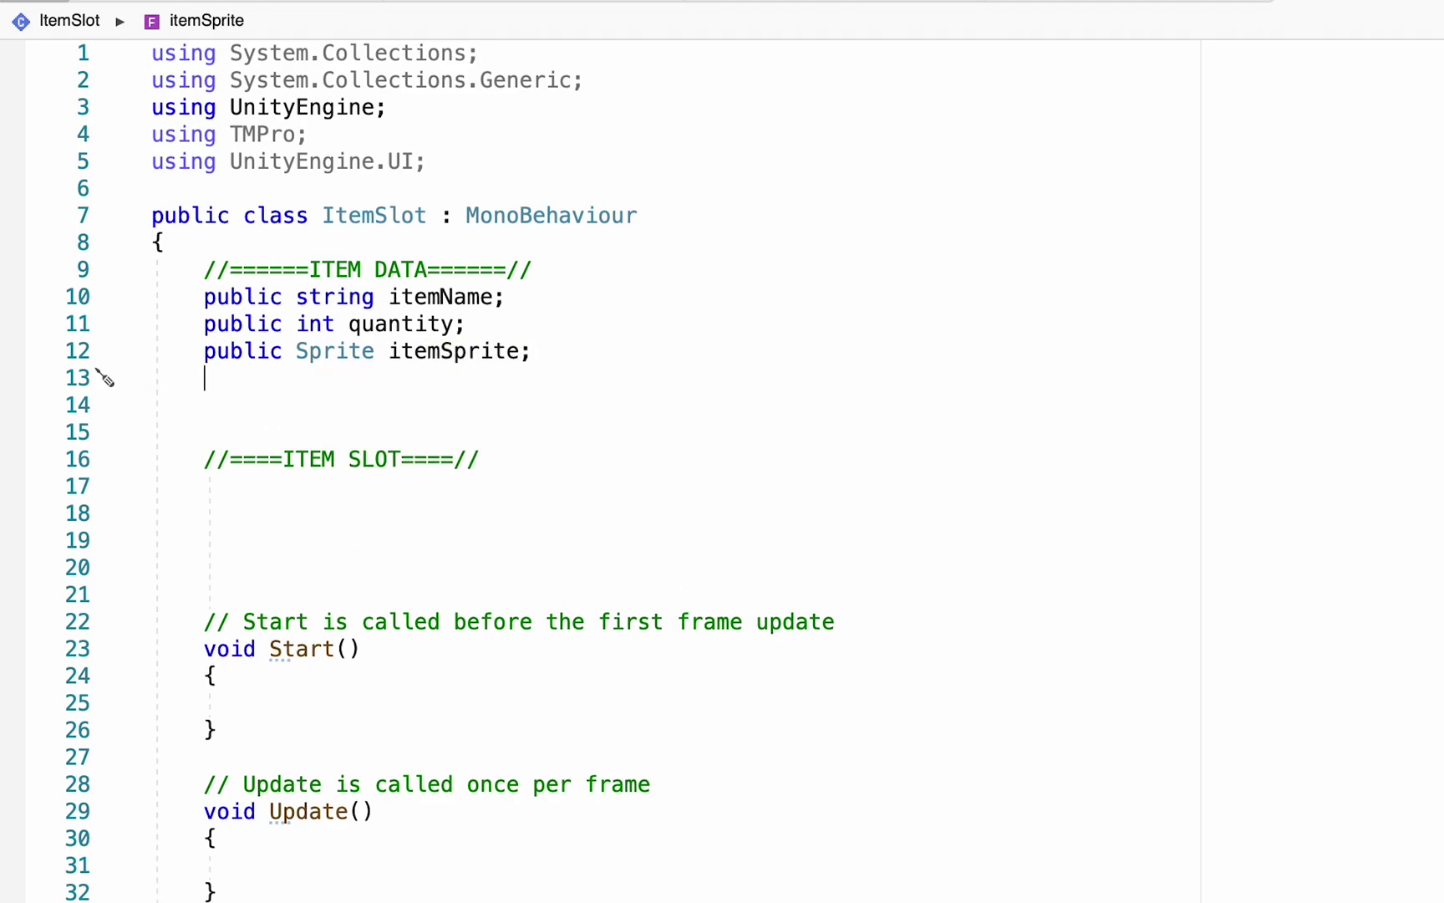
{"action": "type", "text": "public boo"}
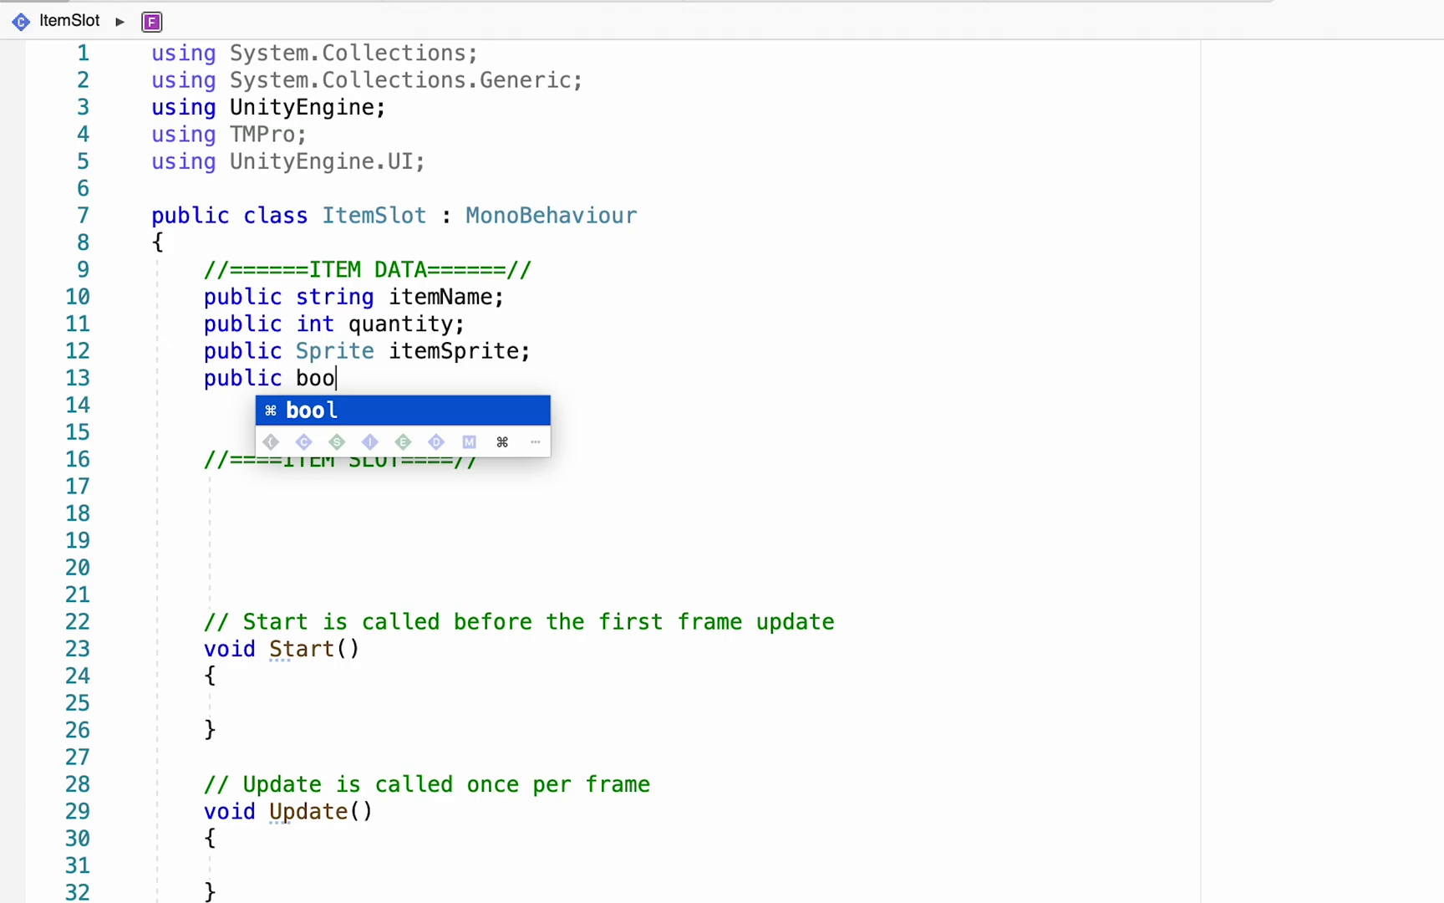
{"action": "type", "text": "l isFull;"}
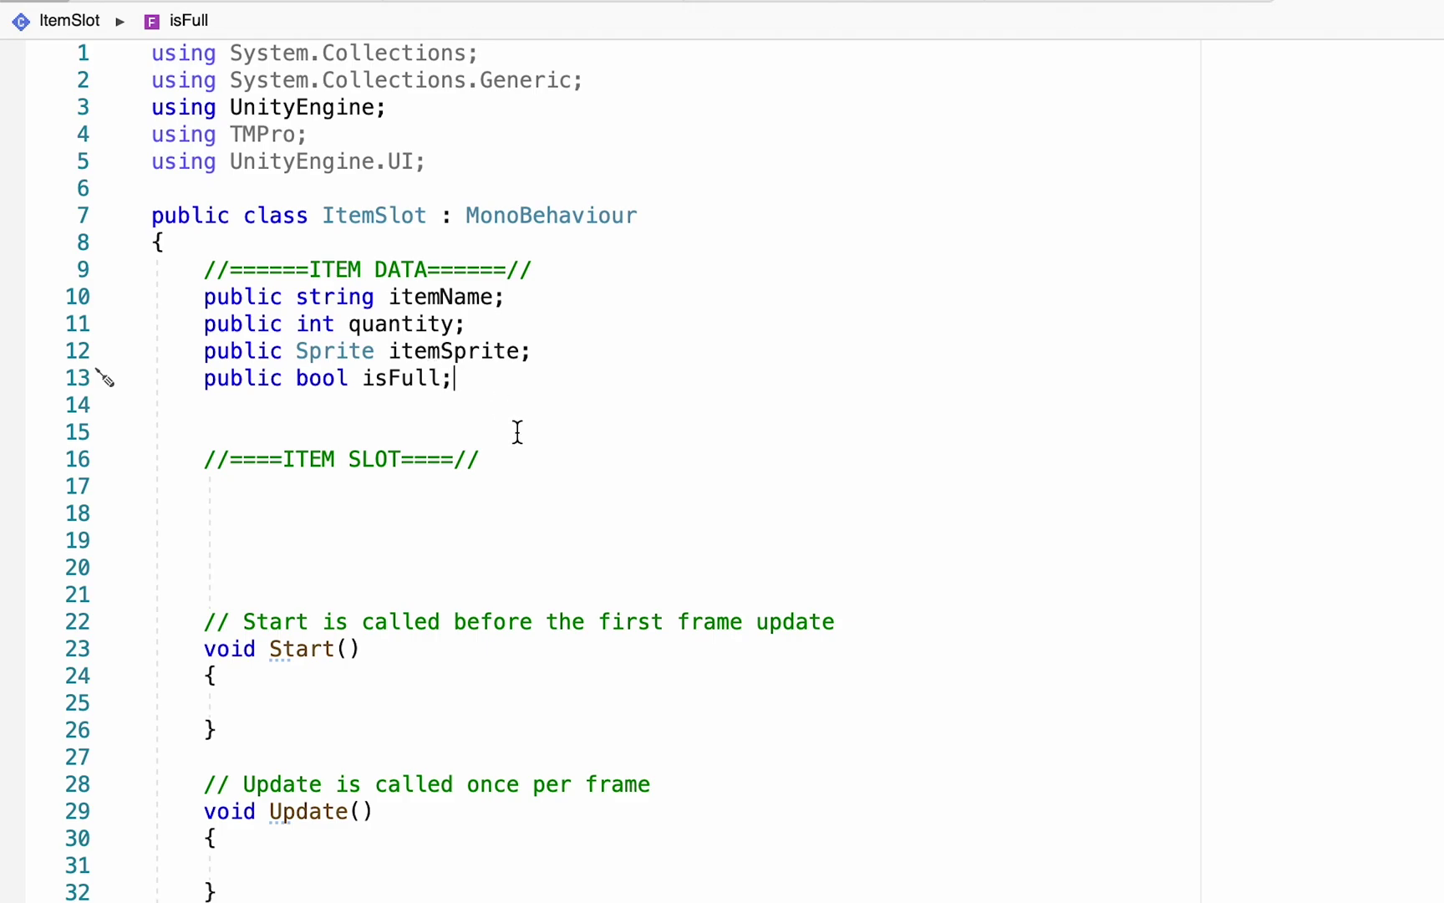
Declare [SerializeField] private TMP_Text quantityText and Image itemImage under ITEM SLOT.
{"action": "left_click", "coordinate": [516, 467]}
{"action": "key", "text": "Return"}
{"action": "type", "text": "[Ser"}
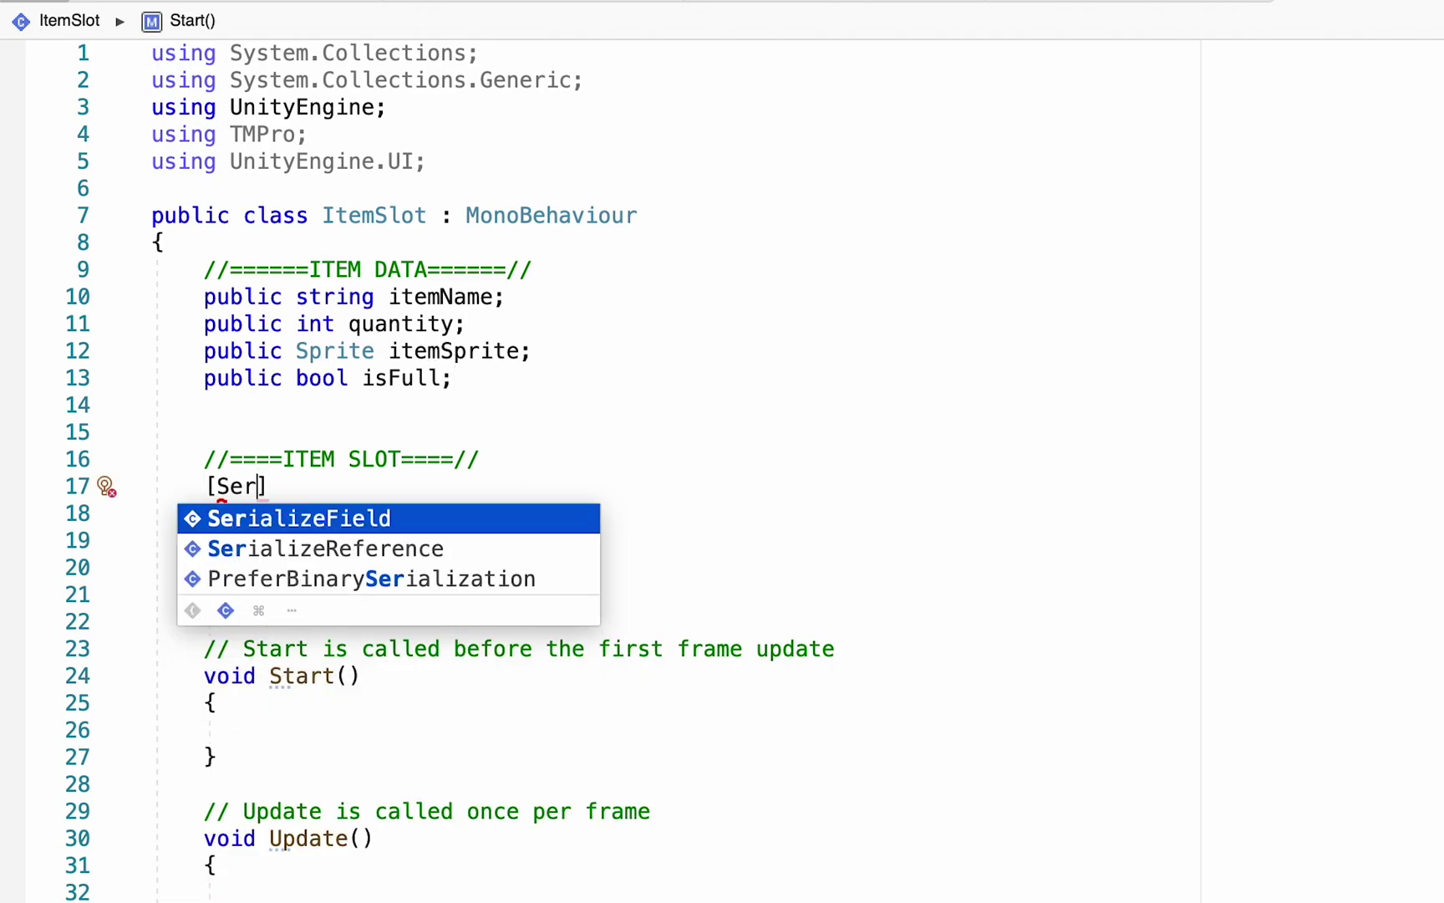
{"action": "key", "text": "Return"}
{"action": "key", "text": "Right"}
{"action": "key", "text": "Return"}
{"action": "type", "text": "p"}
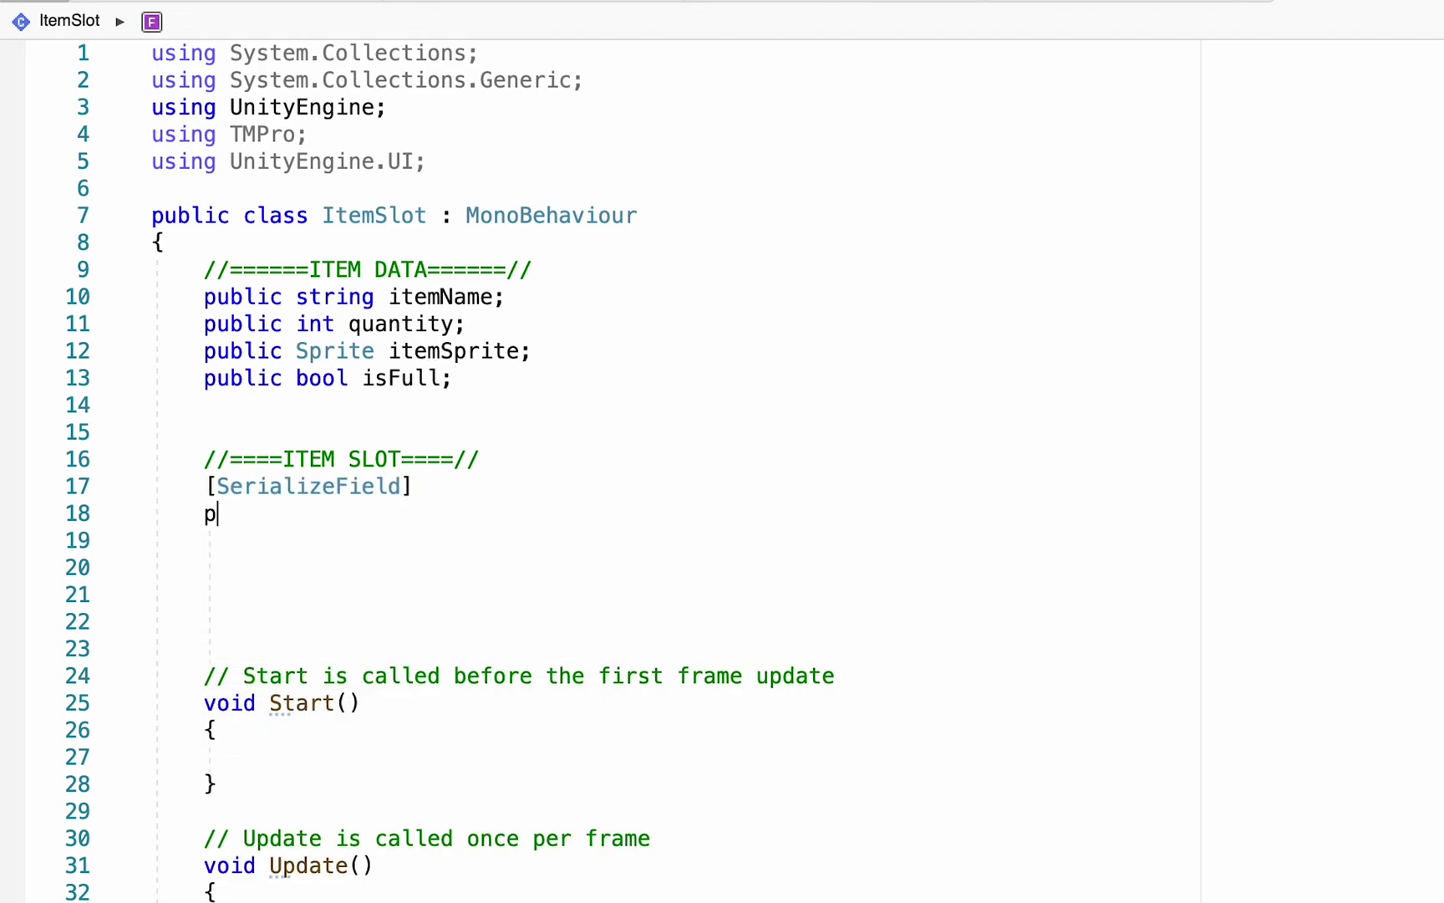
{"action": "type", "text": "rivate"}
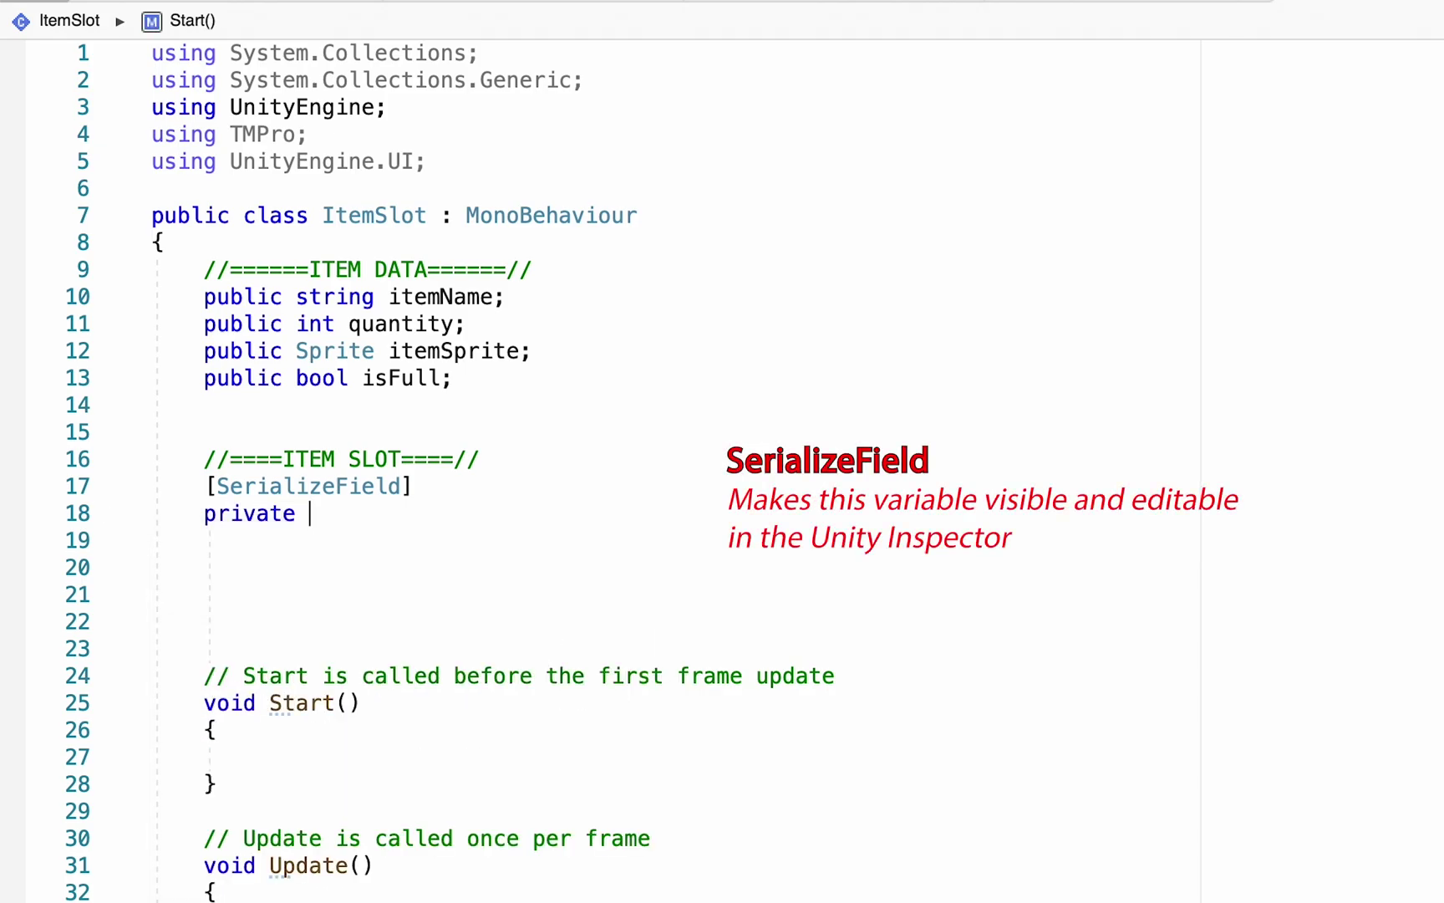
{"action": "type", "text": " TMP_Text"}
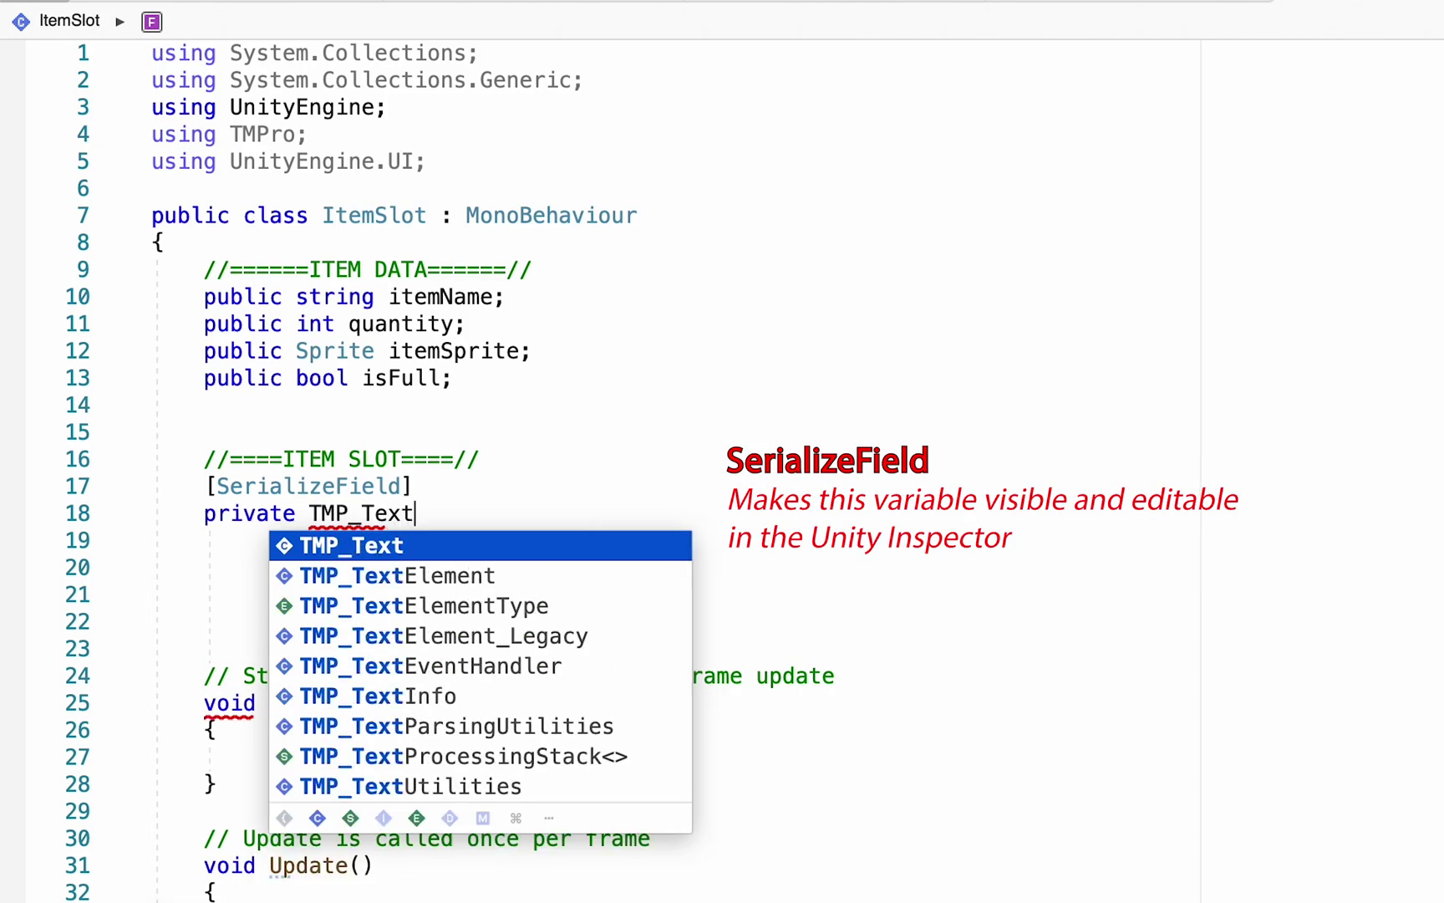
{"action": "type", "text": " qua"}
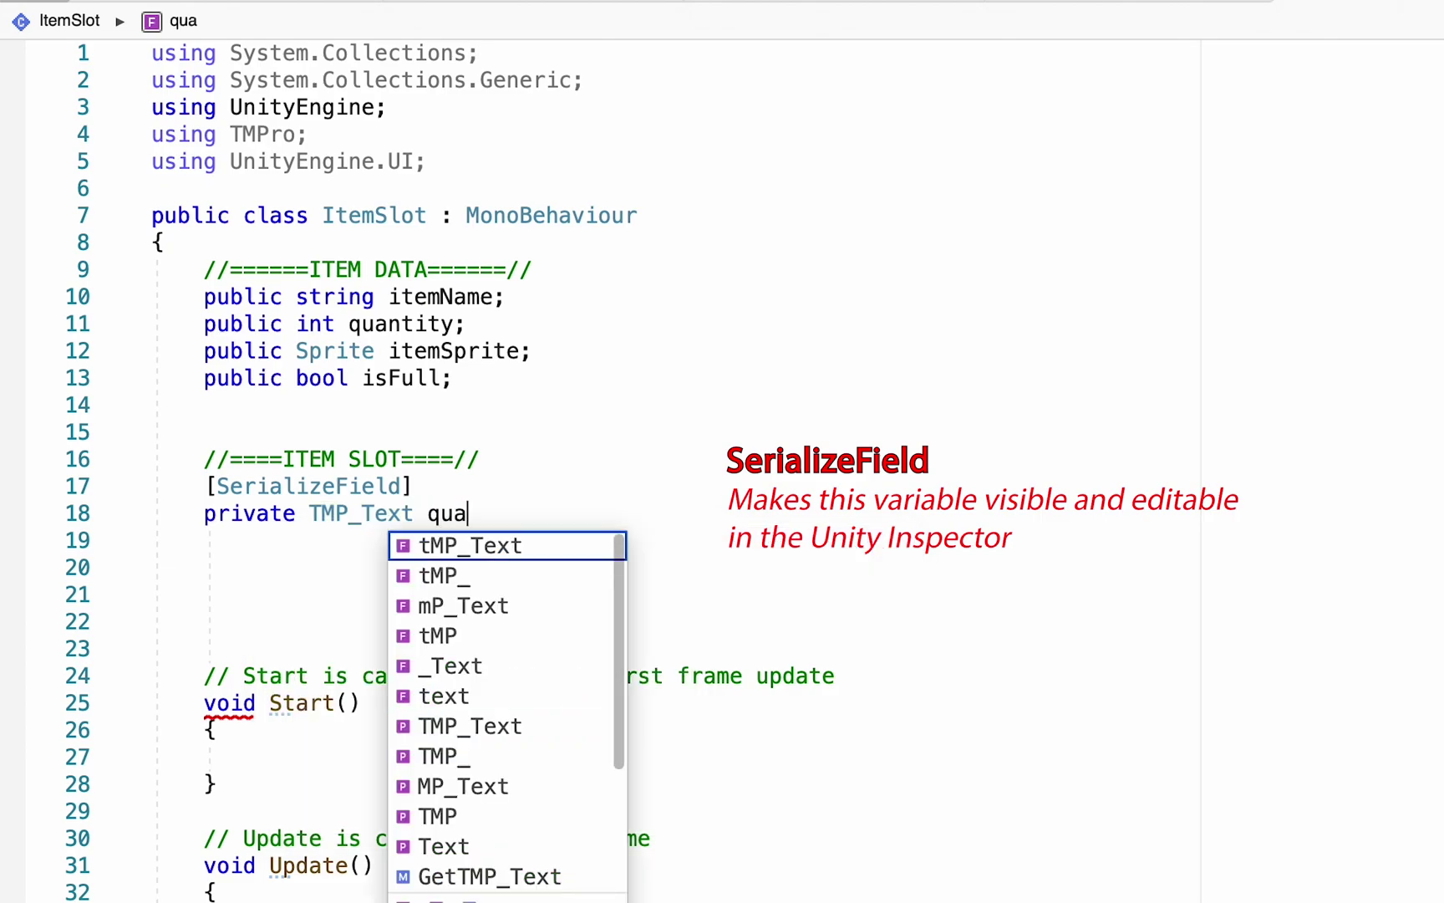
{"action": "type", "text": "ntityText;"}
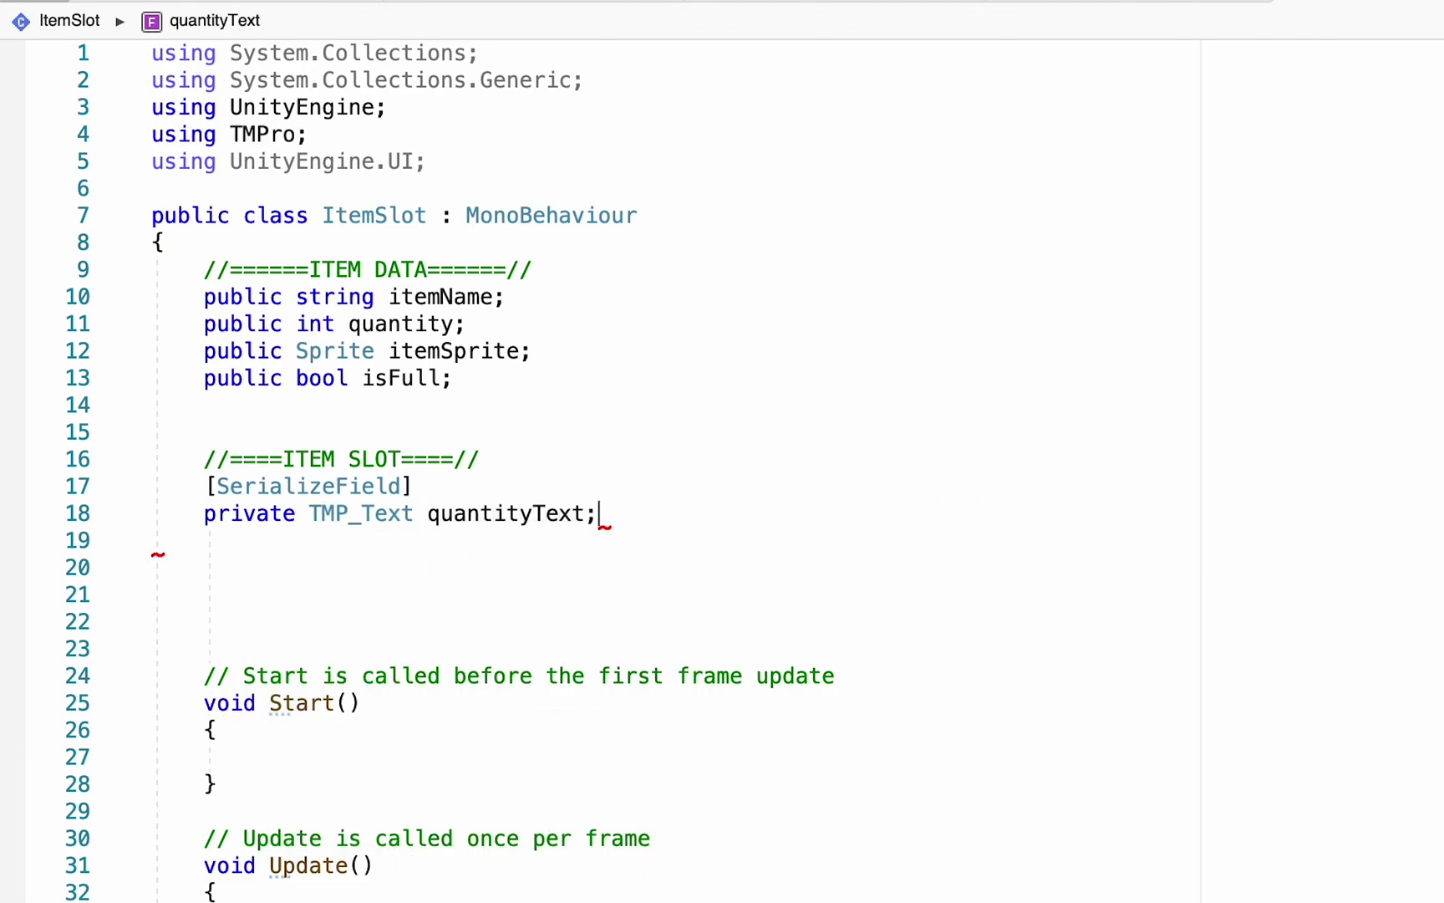
{"action": "key", "text": "Return"}
{"action": "key", "text": "Return"}
{"action": "type", "text": "[Ser"}
{"action": "key", "text": "Return"}
{"action": "type", "text": "]"}
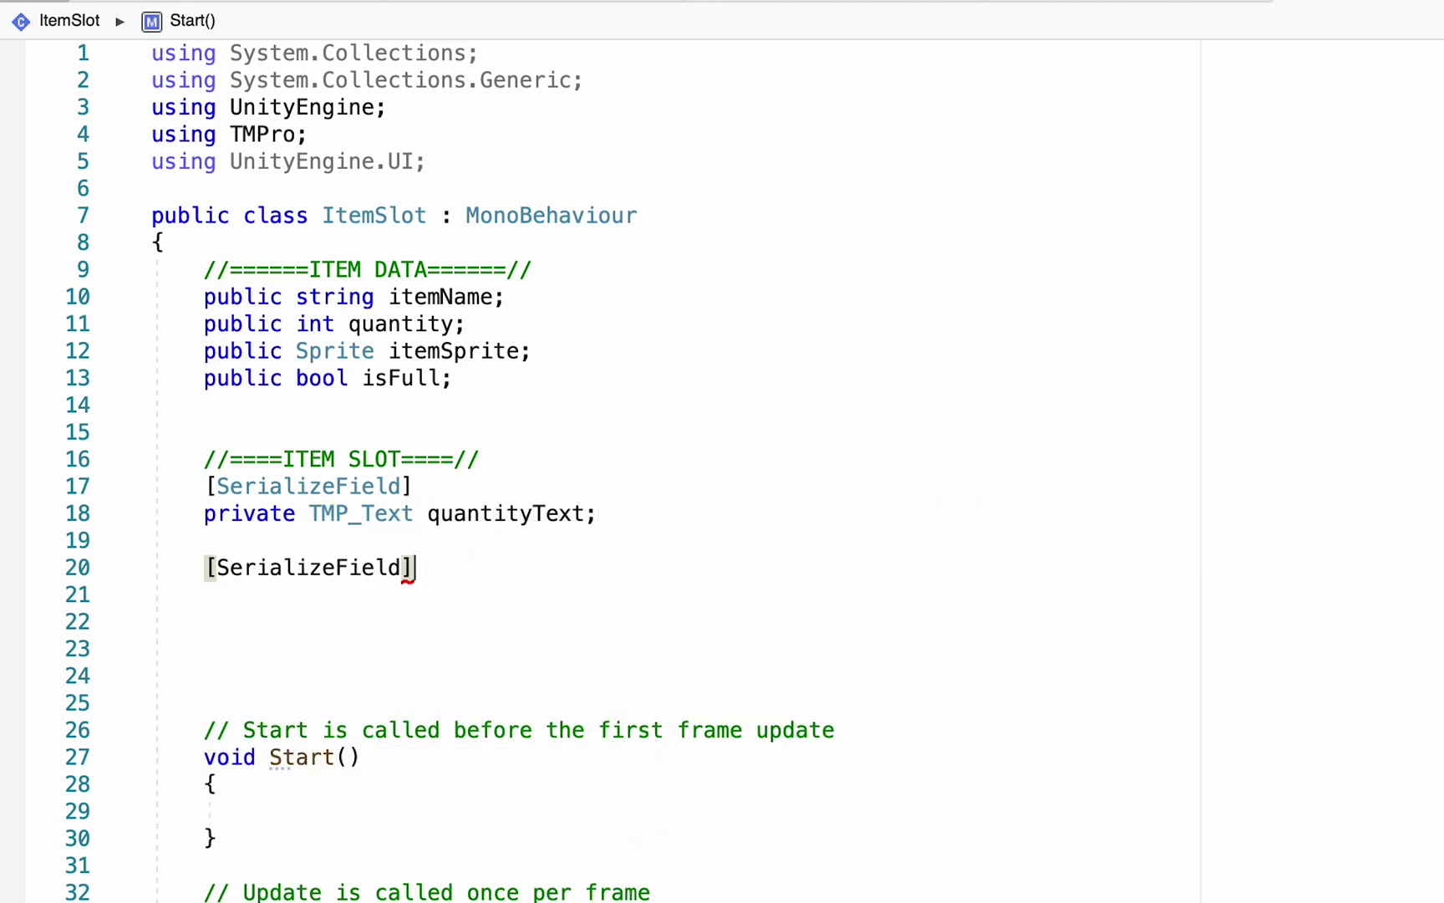
{"action": "key", "text": "Return"}
{"action": "type", "text": "priv"}
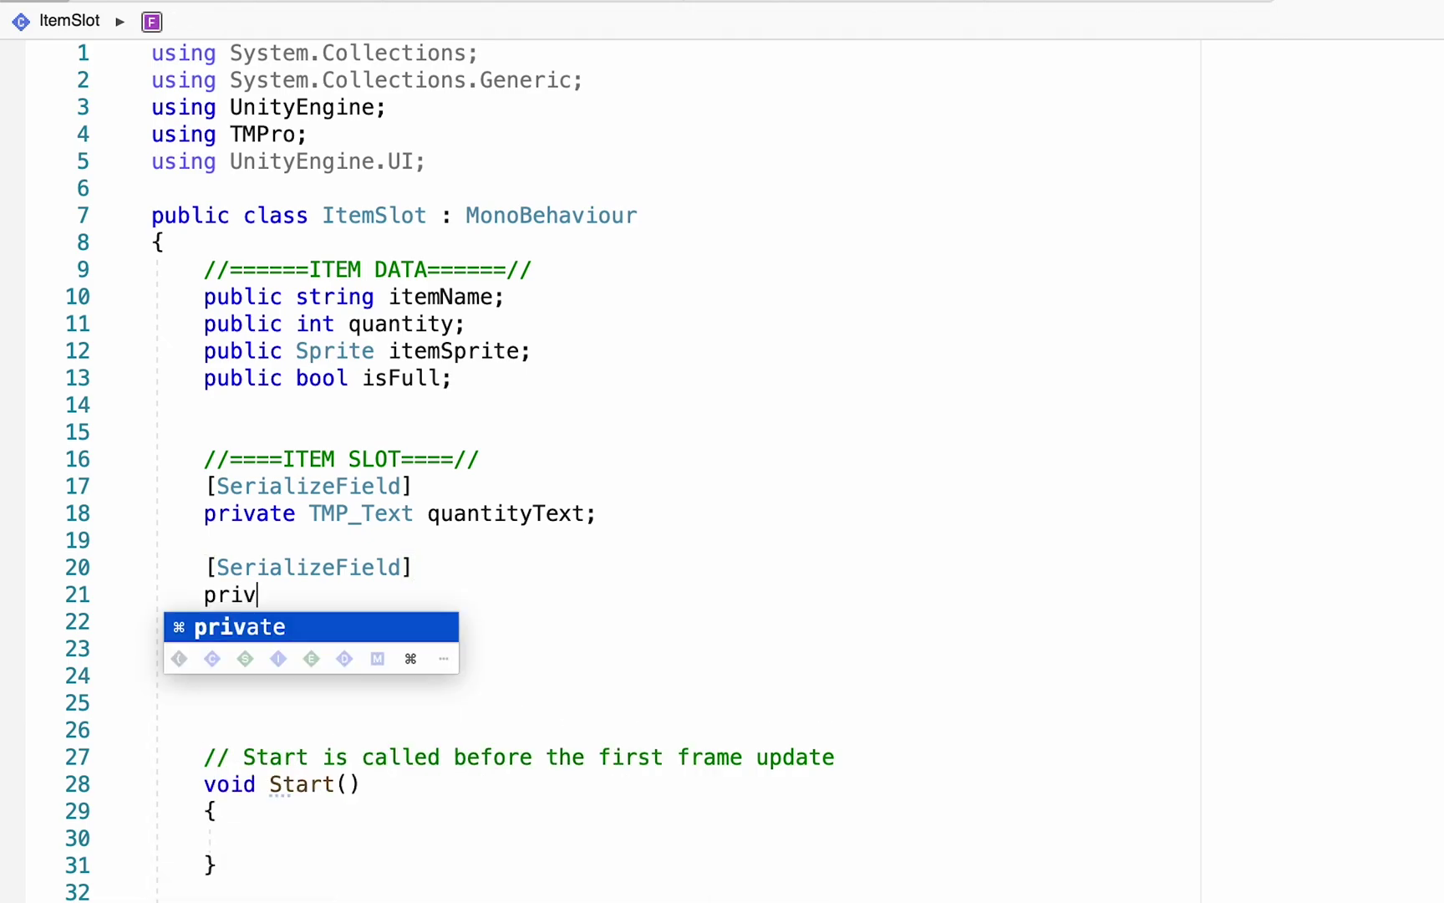
{"action": "type", "text": "ate "}
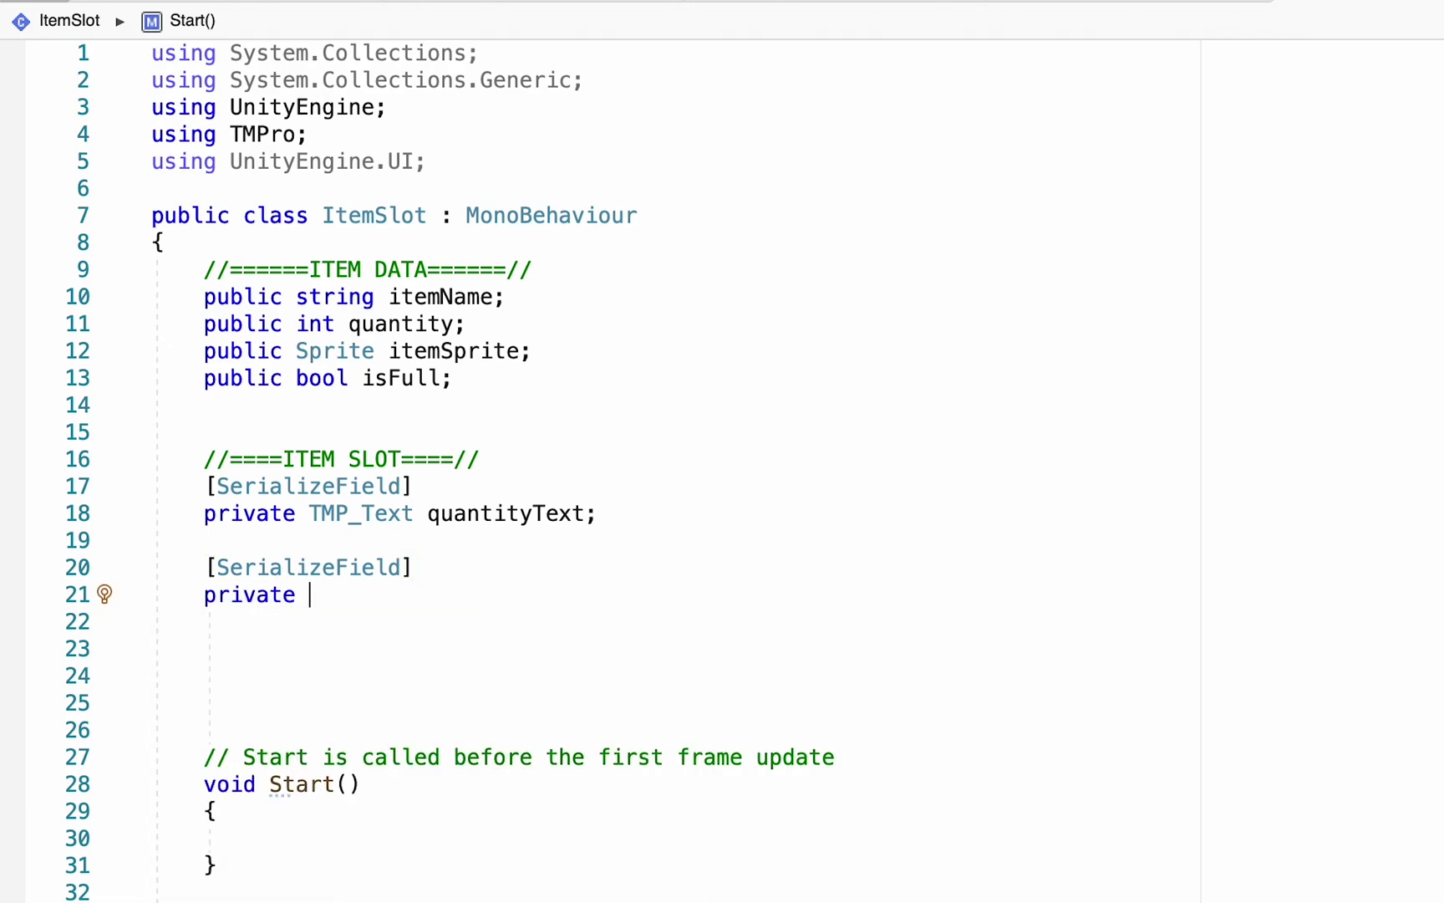
{"action": "type", "text": "Image item"}
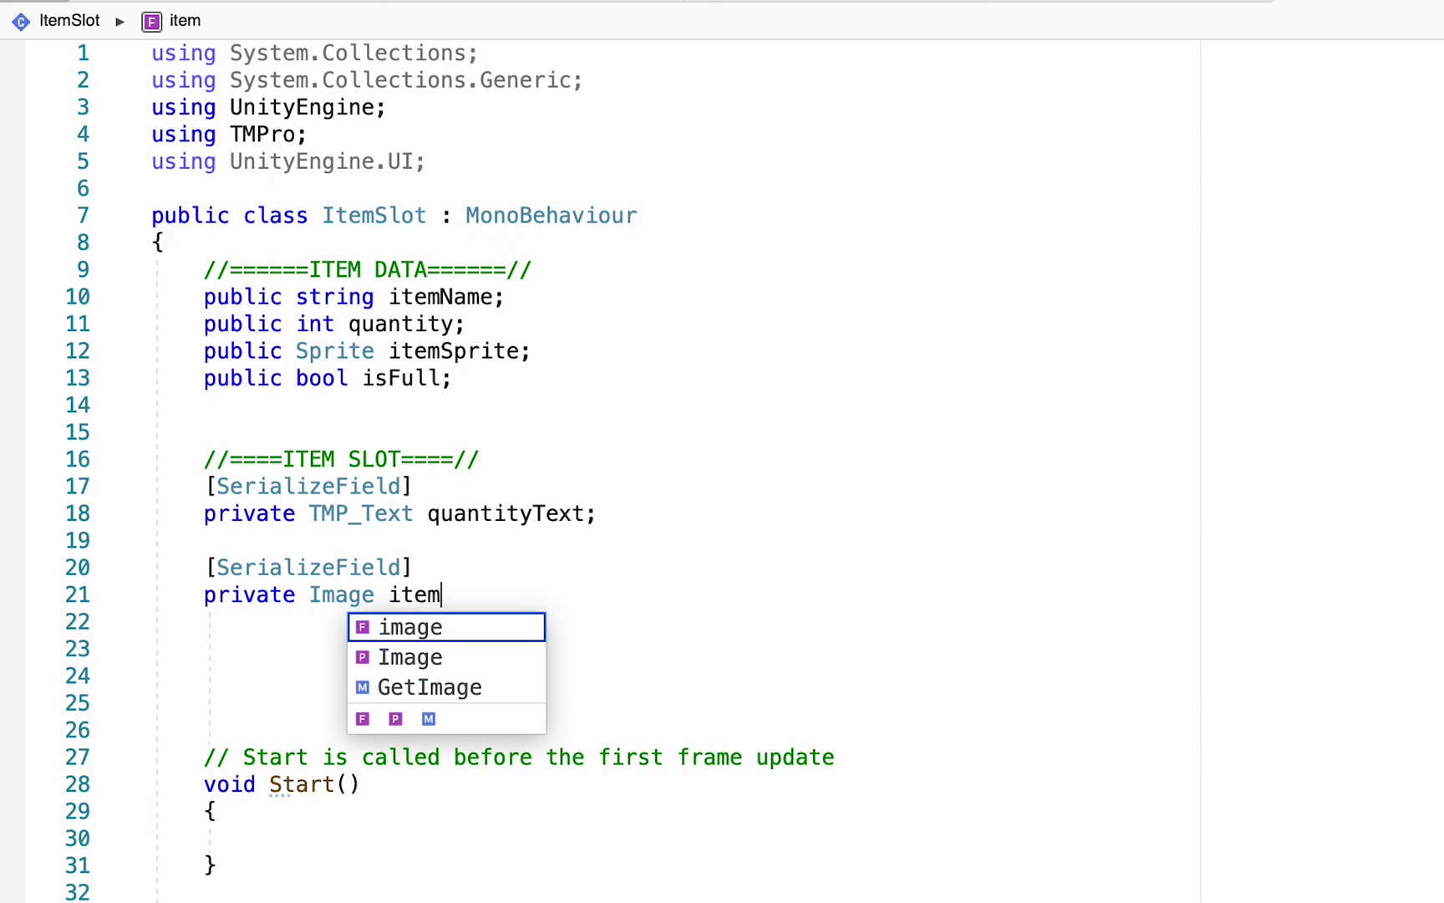
{"action": "type", "text": "Image;"}
{"action": "scroll", "coordinate": [562, 544], "scroll_direction": "down", "scroll_amount": 2}
{"action": "scroll", "coordinate": [561, 544], "scroll_direction": "down", "scroll_amount": 2}
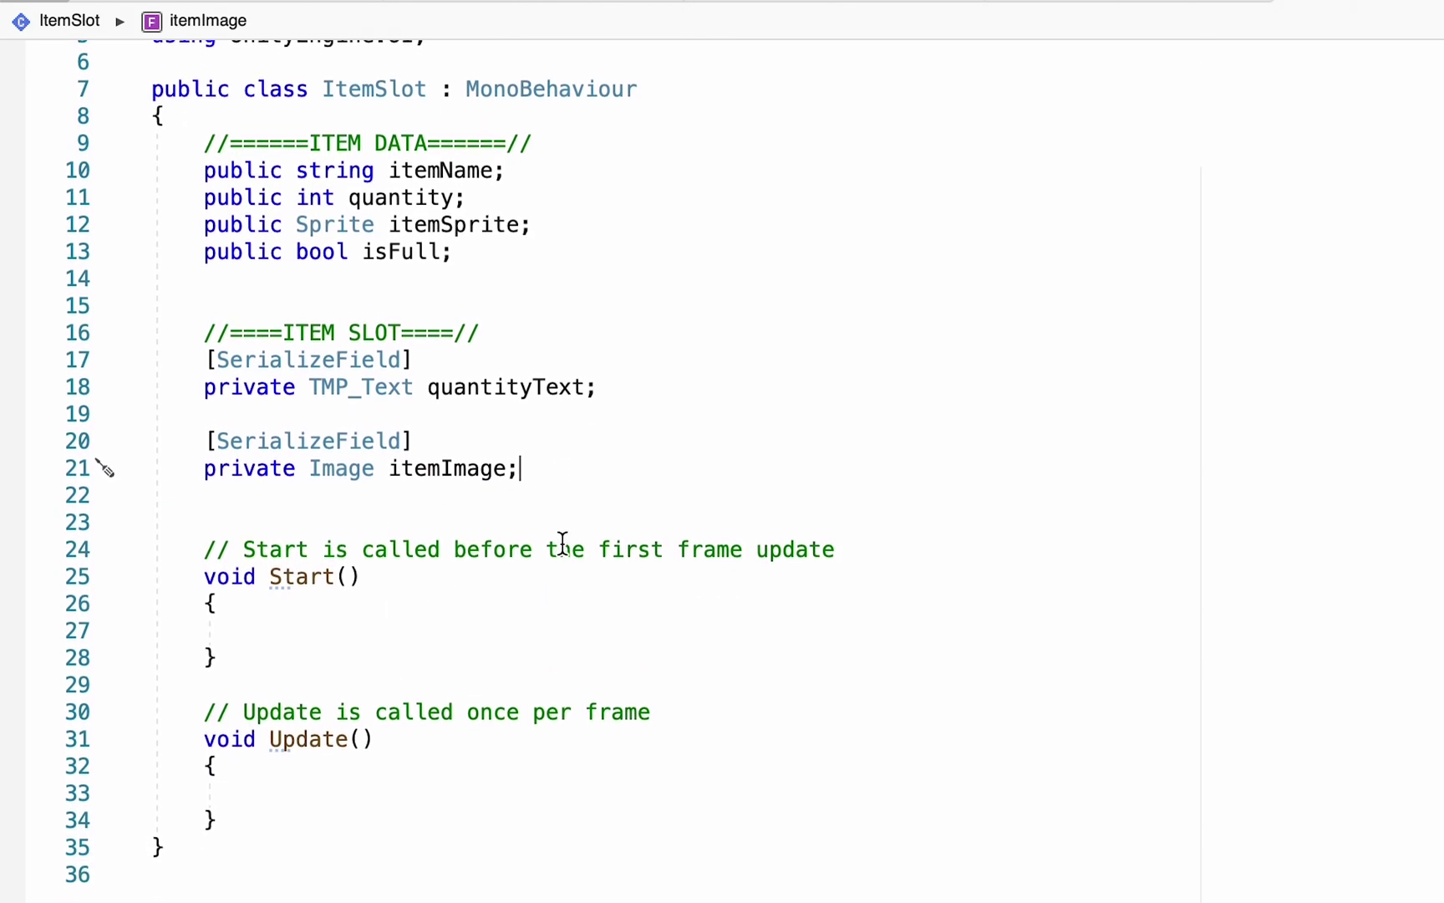
{"action": "scroll", "coordinate": [562, 543], "scroll_direction": "down", "scroll_amount": 1}
Replace ItemSlot's Start and Update methods with an empty public AddItem() method.
{"action": "left_click_drag", "start_coordinate": [236, 780], "coordinate": [149, 509]}
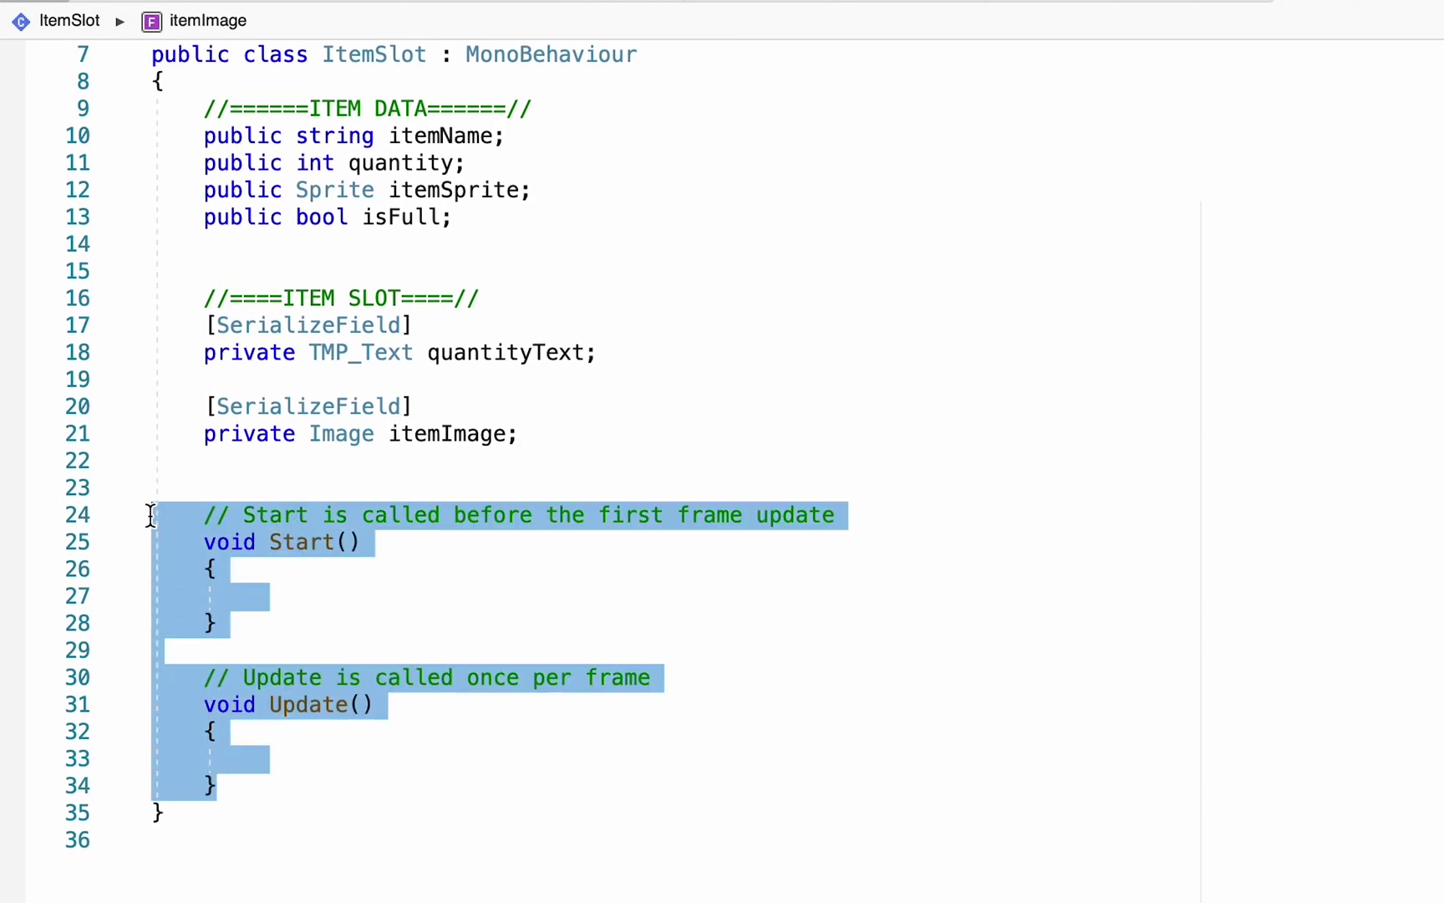
{"action": "key", "text": "BackSpace"}
{"action": "type", "text": "public void"}
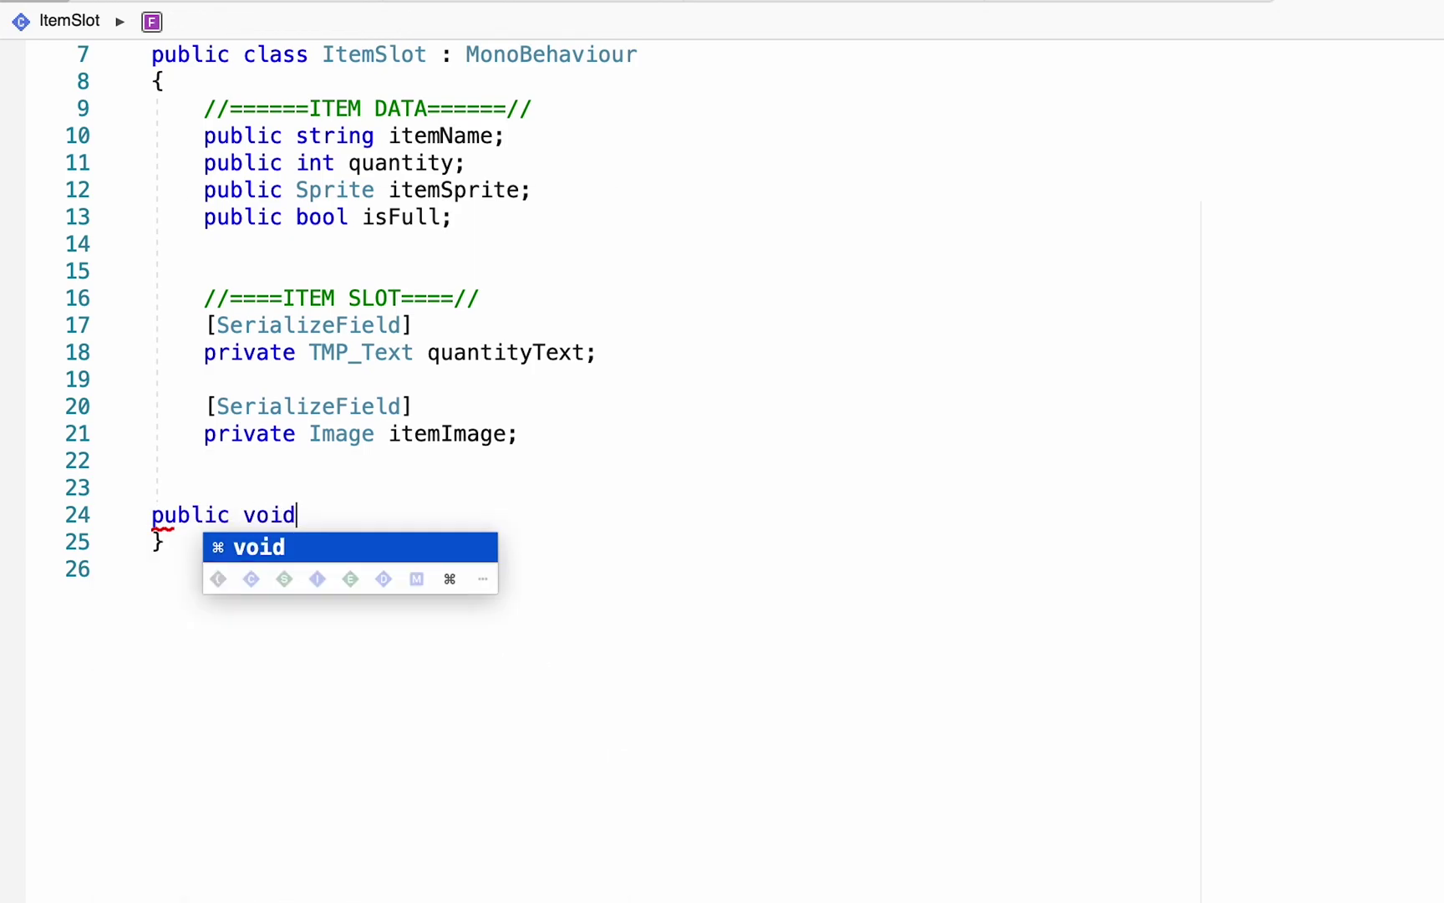
{"action": "type", "text": " AddiItem"}
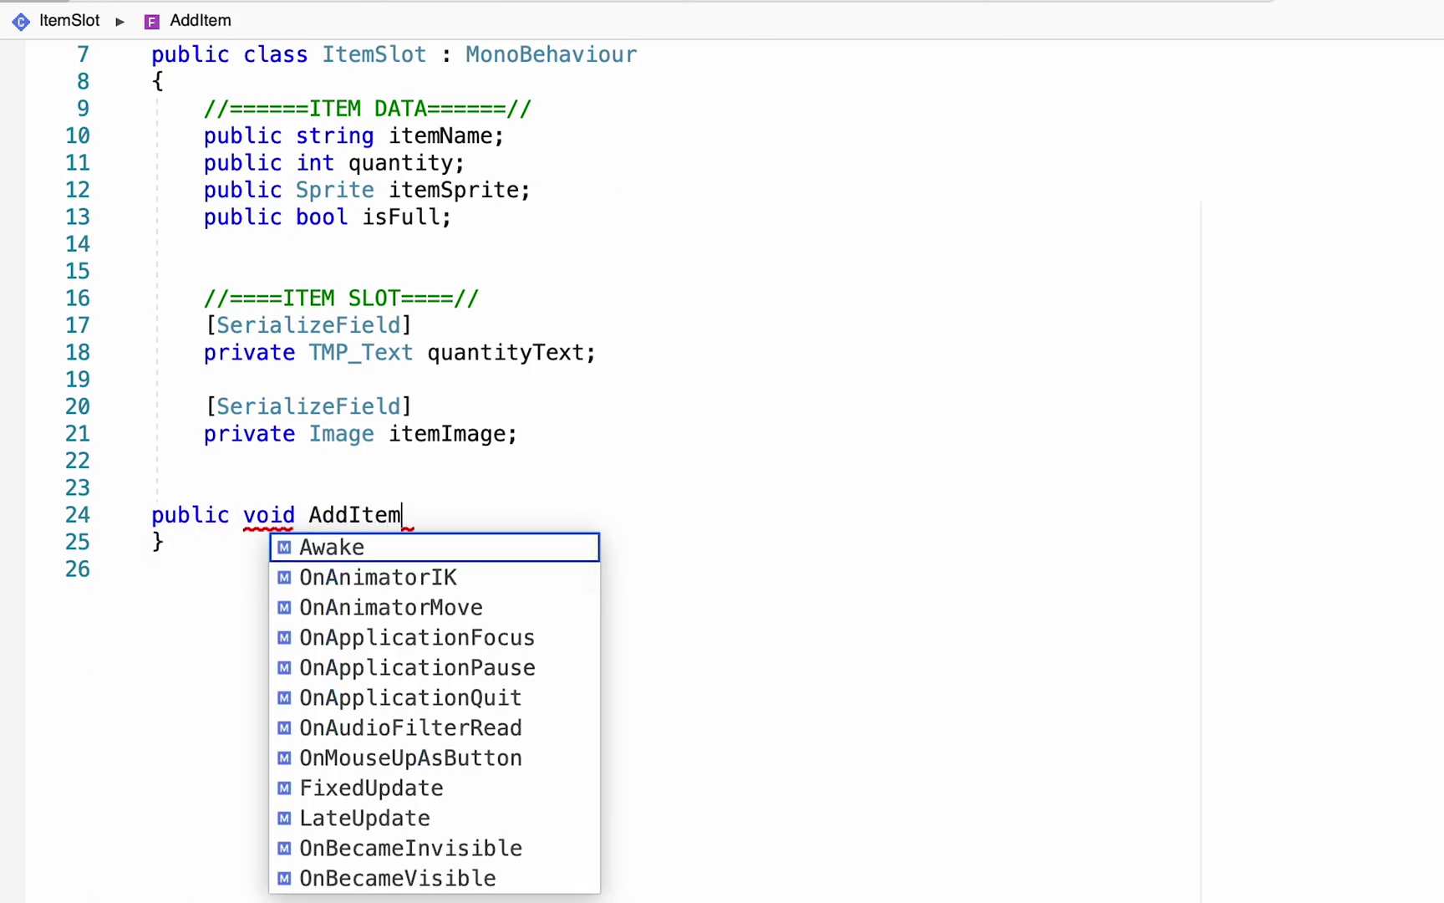
{"action": "type", "text": "() {"}
{"action": "key", "text": "Return"}
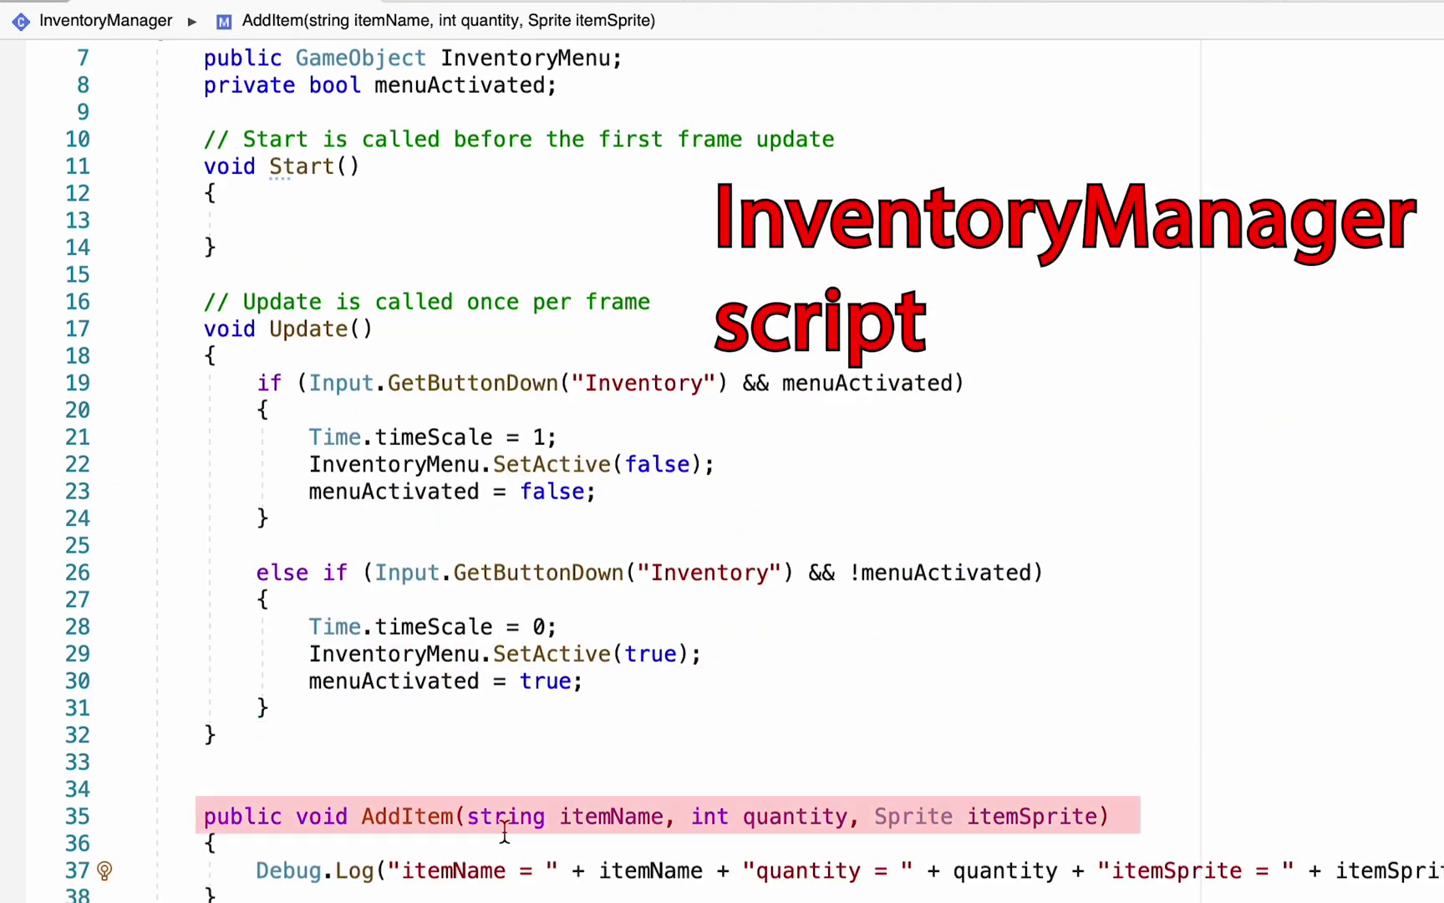
Copy InventoryManager's itemName, quantity and itemSprite parameters into ItemSlot's AddItem.
{"action": "left_click_drag", "start_coordinate": [1111, 817], "coordinate": [456, 816]}
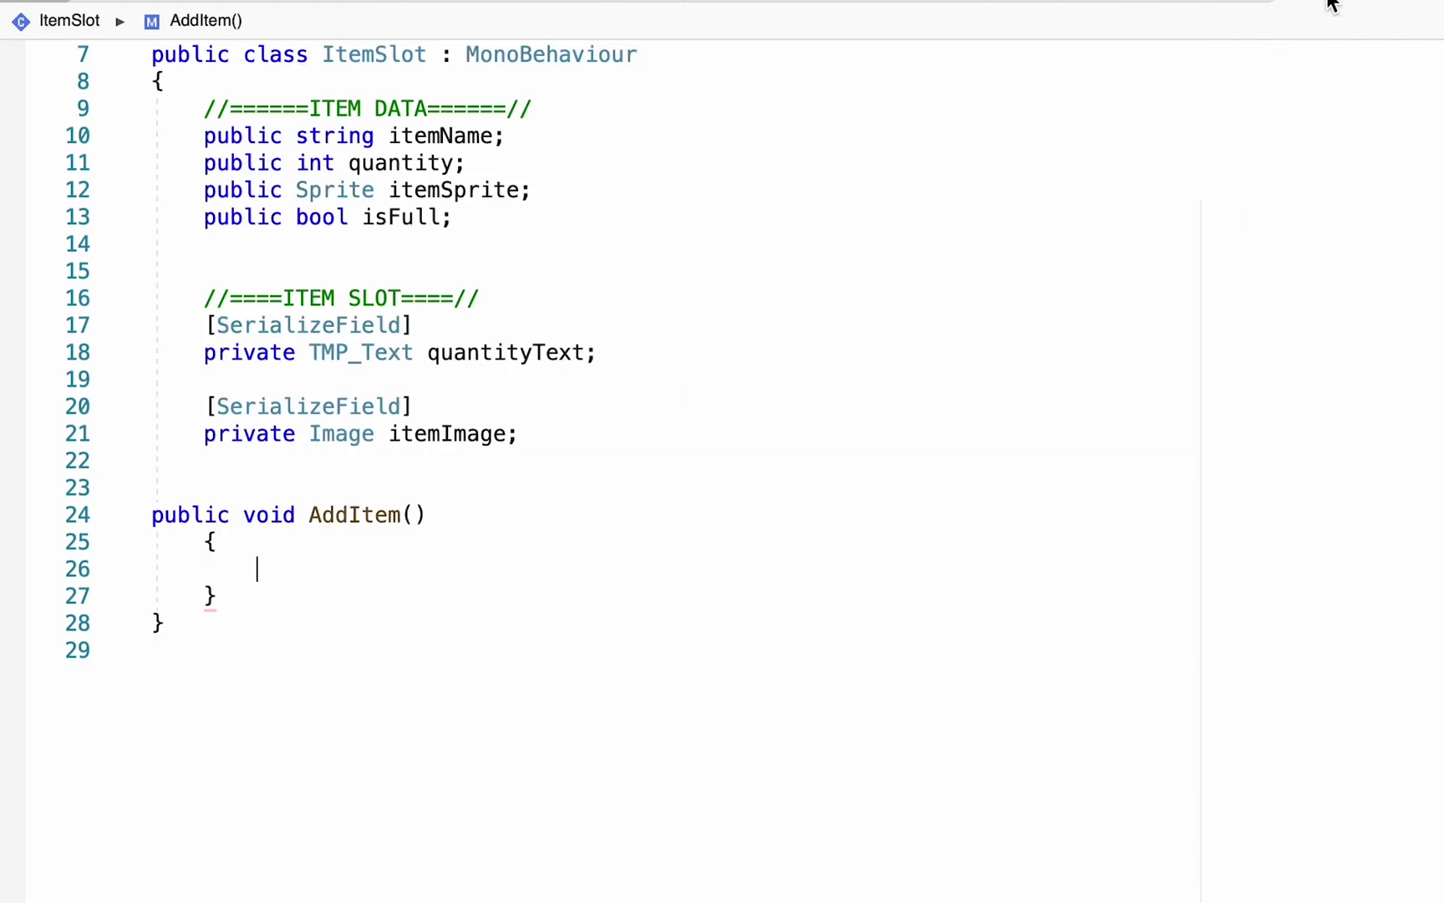
{"action": "type", "text": "(string itemName, int quantity, Sprite itemSprite)"}
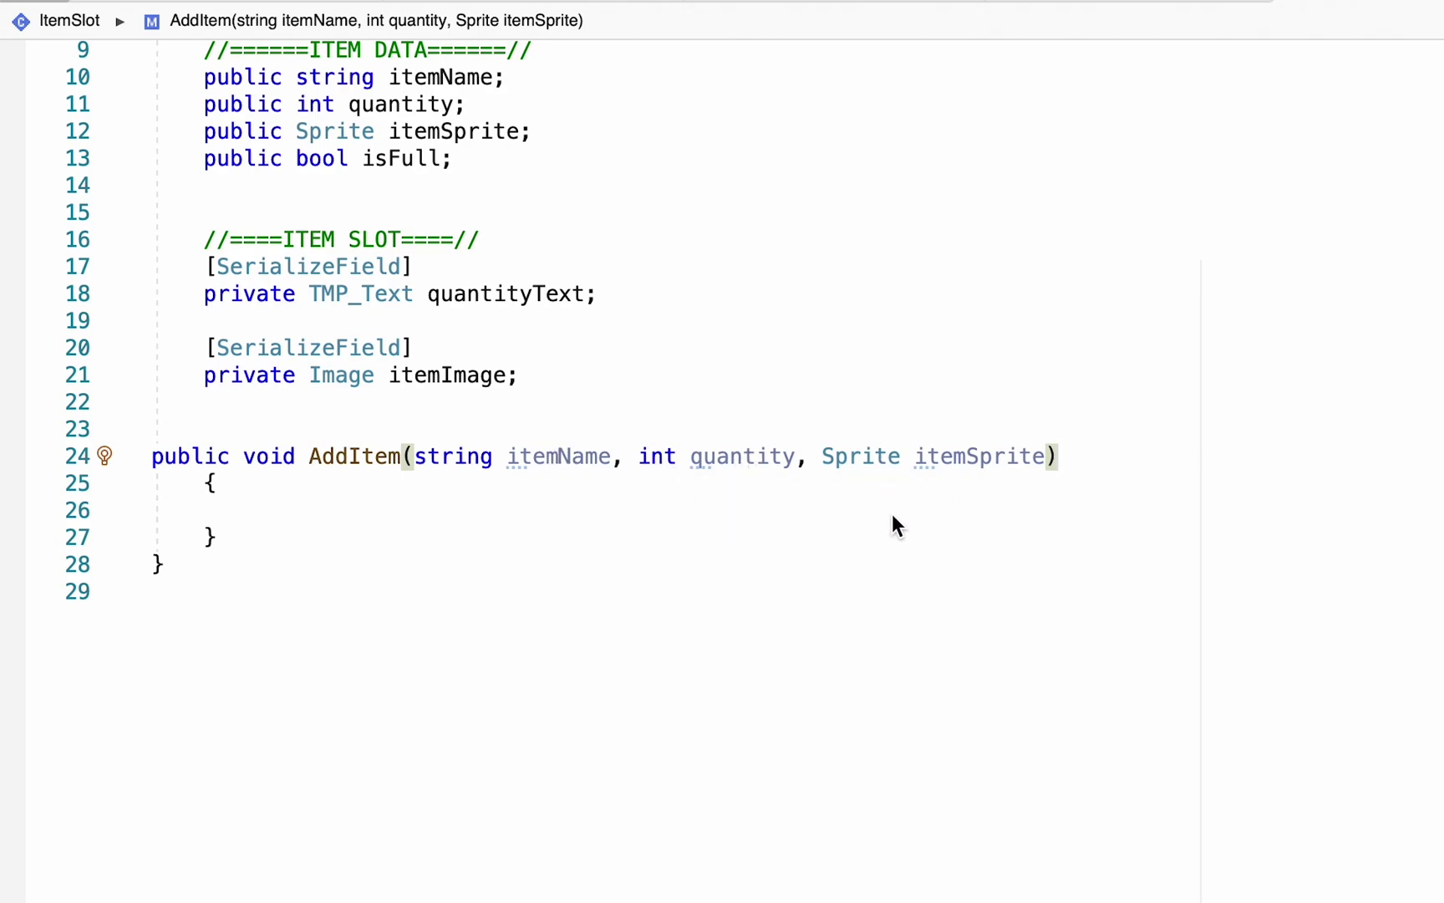
{"action": "scroll", "coordinate": [863, 498], "scroll_direction": "down", "scroll_amount": 1}
{"action": "left_click", "coordinate": [762, 463]}
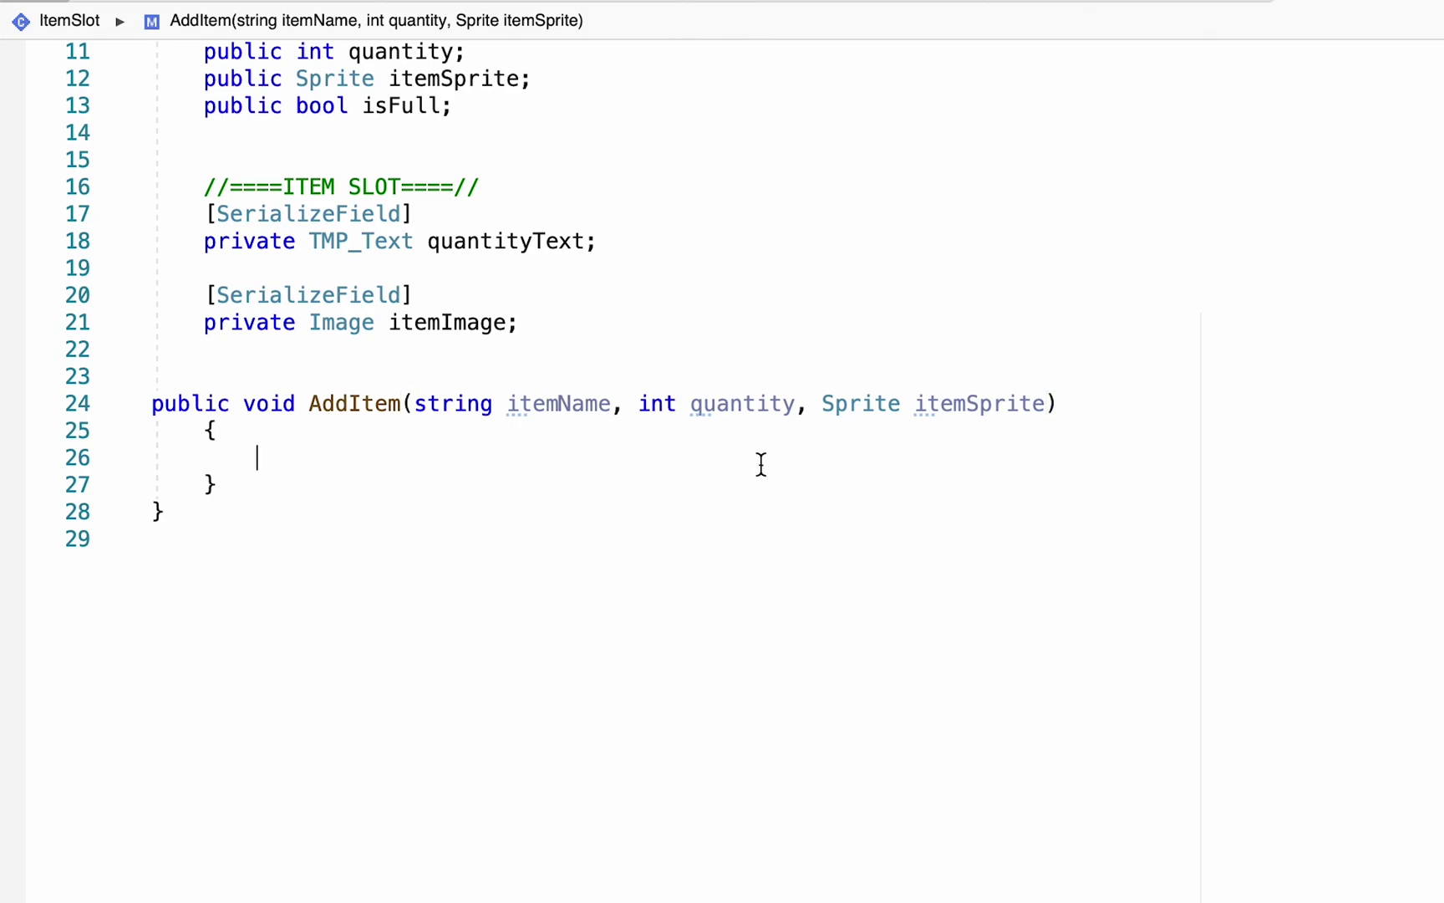
{"action": "type", "text": "this."}
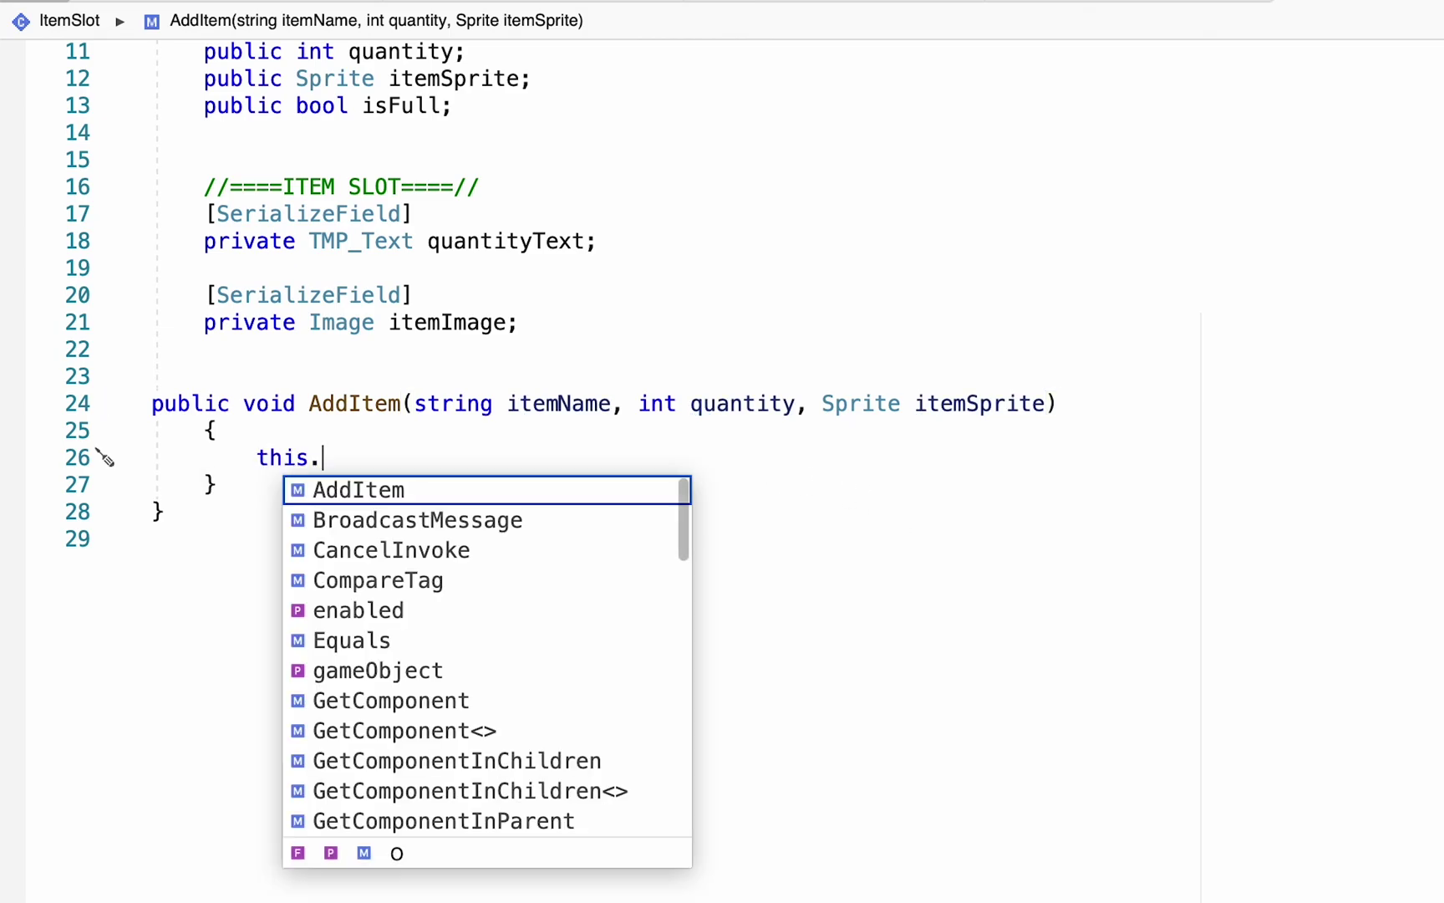
{"action": "type", "text": "item"}
Assign itemName, quantity and itemSprite to the slot's fields, then set isFull to true.
{"action": "key", "text": "Down"}
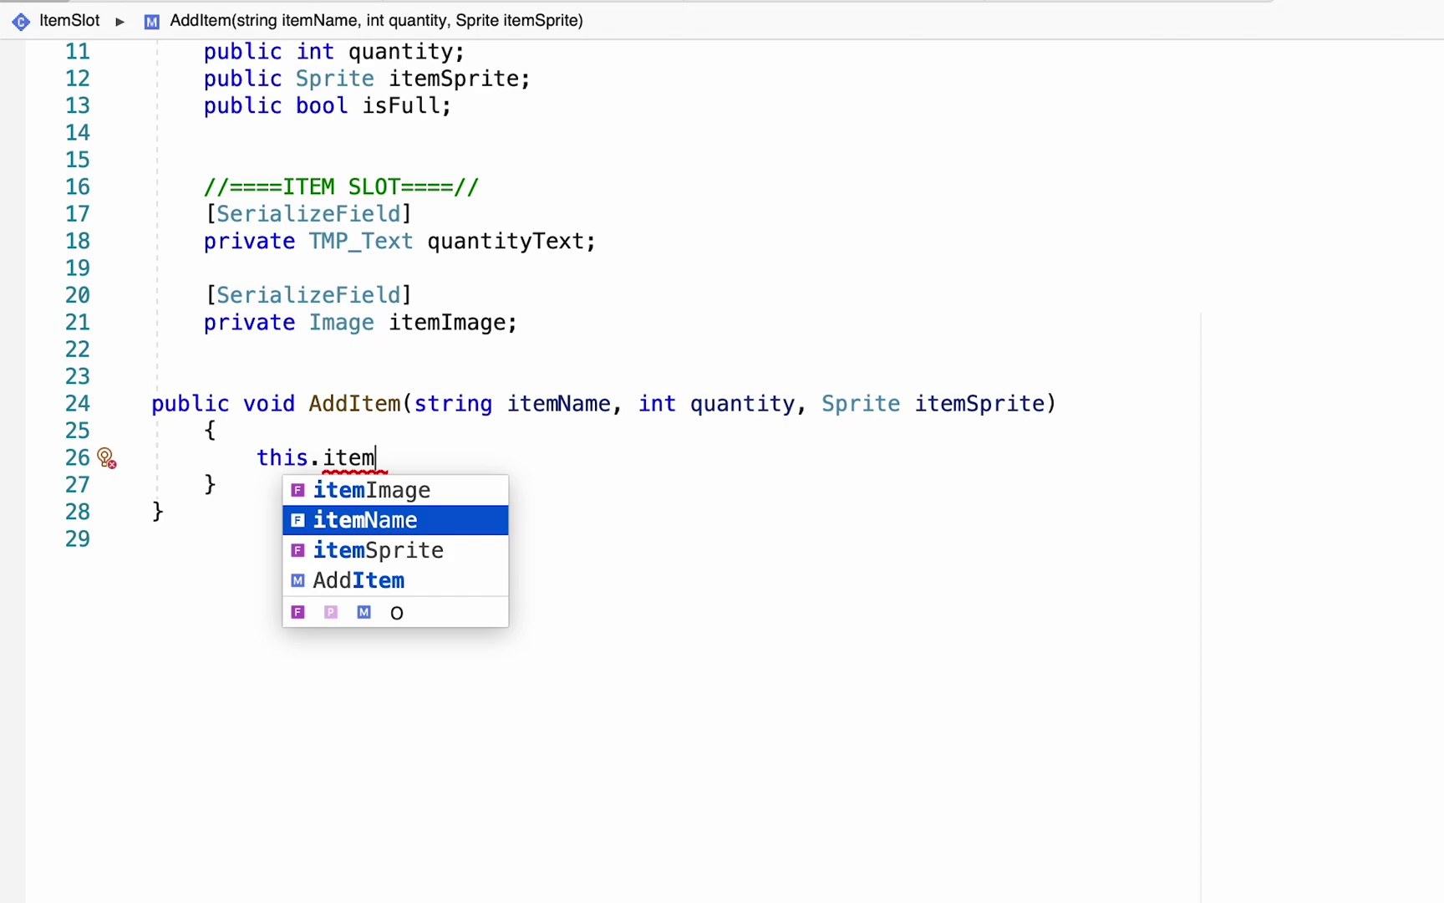
{"action": "key", "text": "Return"}
{"action": "type", "text": "= itemNa"}
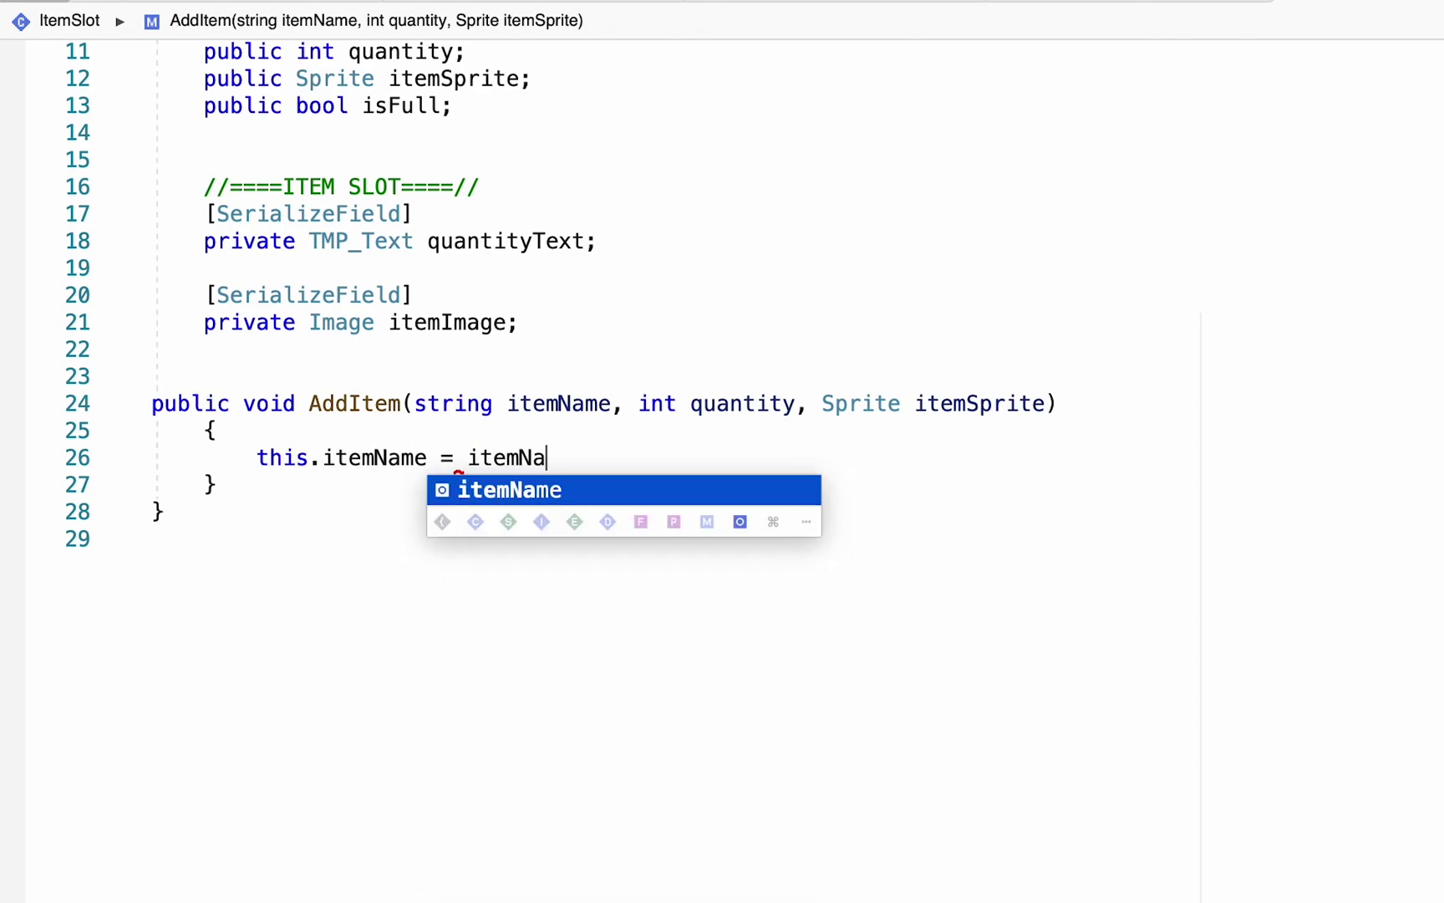
{"action": "type", "text": "me;"}
{"action": "key", "text": "Return"}
{"action": "type", "text": "this."}
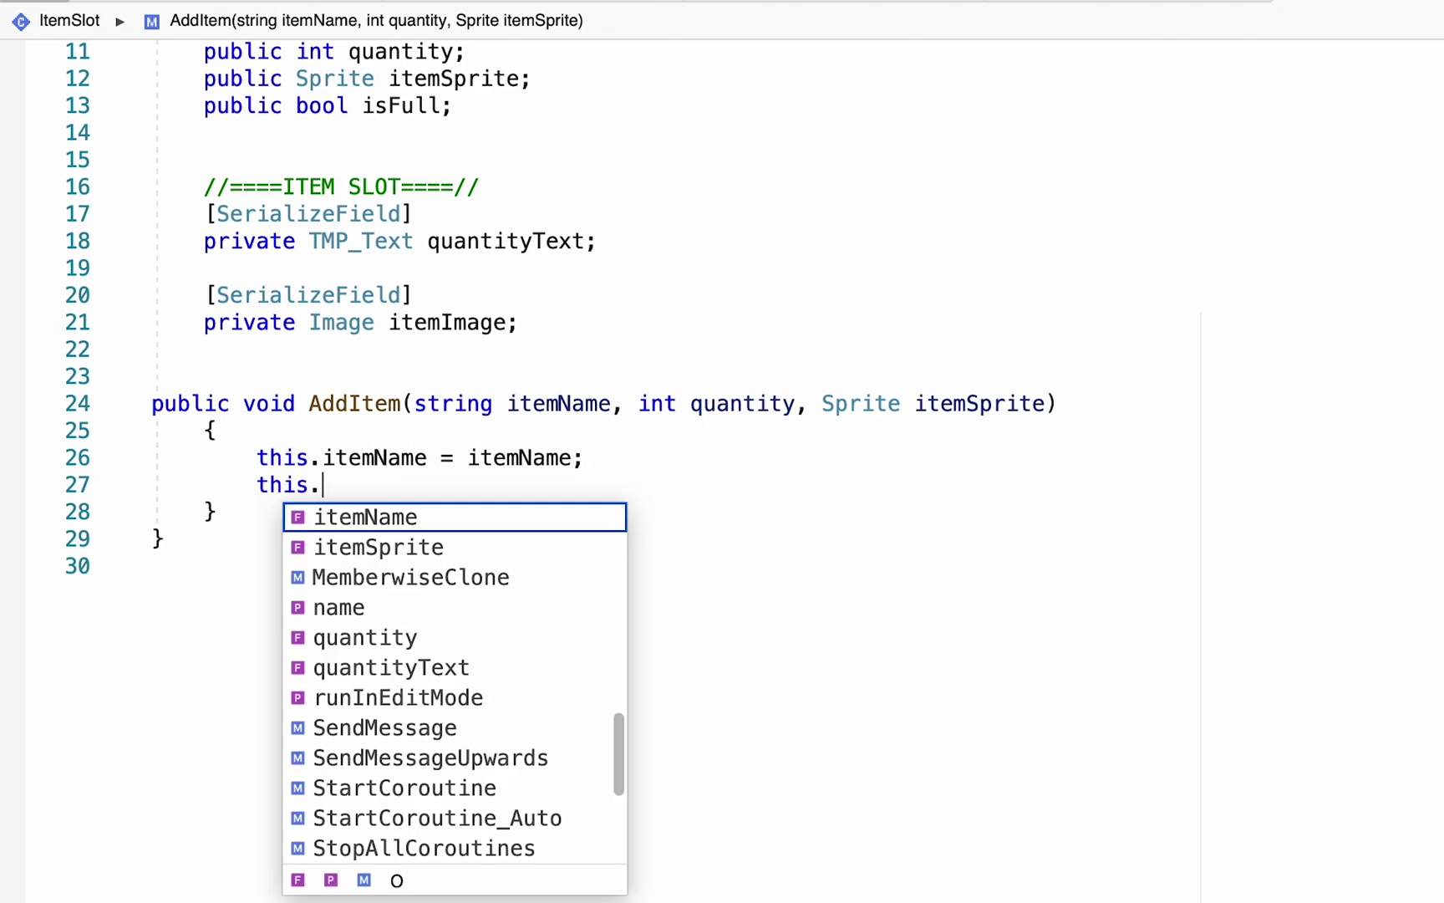
{"action": "type", "text": "qua"}
{"action": "key", "text": "Return"}
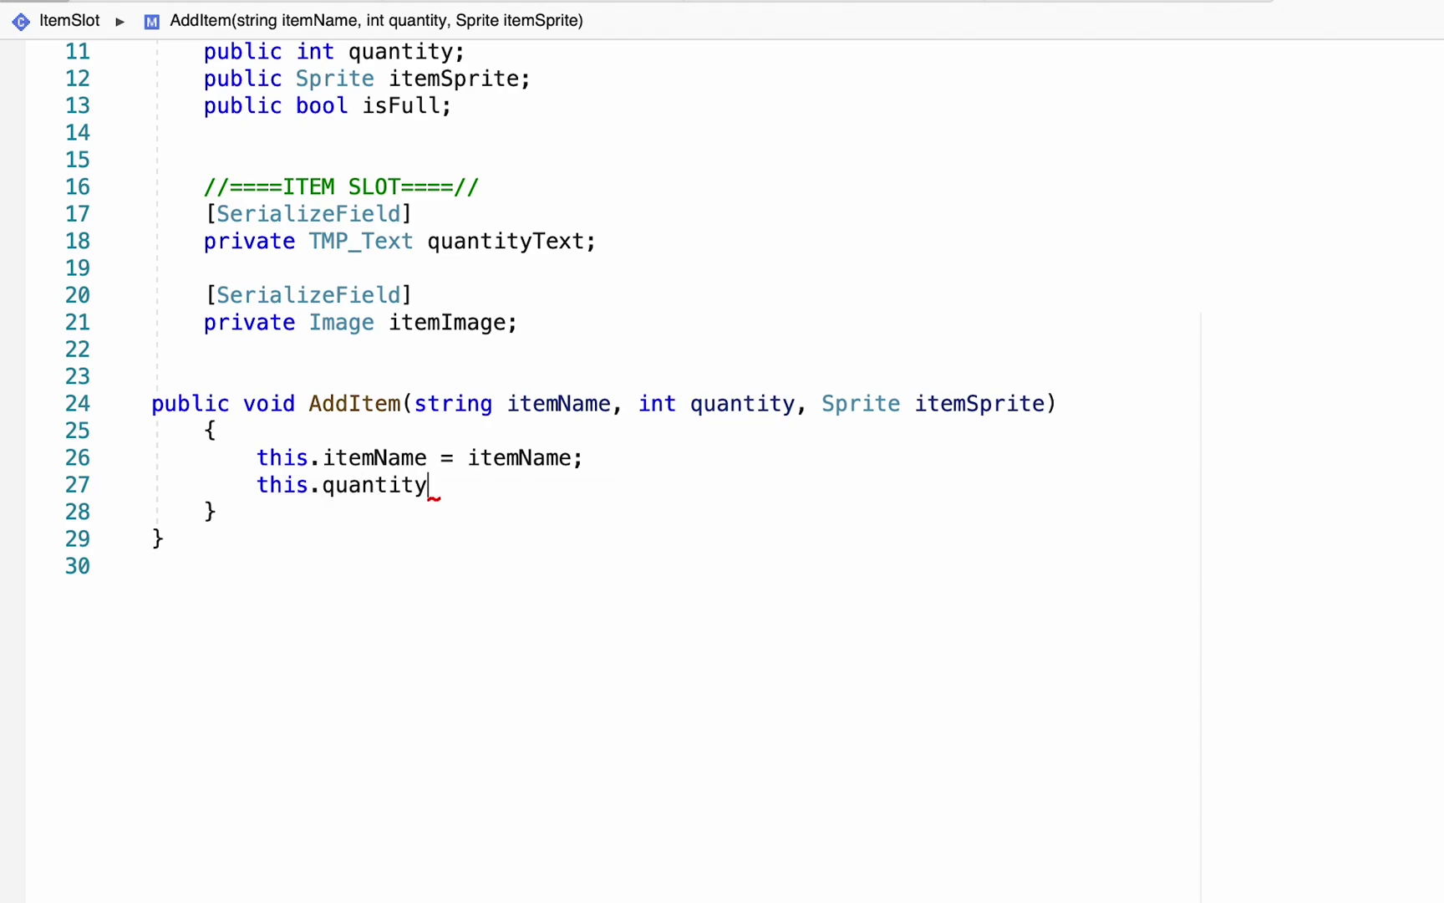
{"action": "type", "text": " = quan"}
{"action": "key", "text": "Return"}
{"action": "type", "text": ";"}
{"action": "key", "text": "Return"}
{"action": "type", "text": "this"}
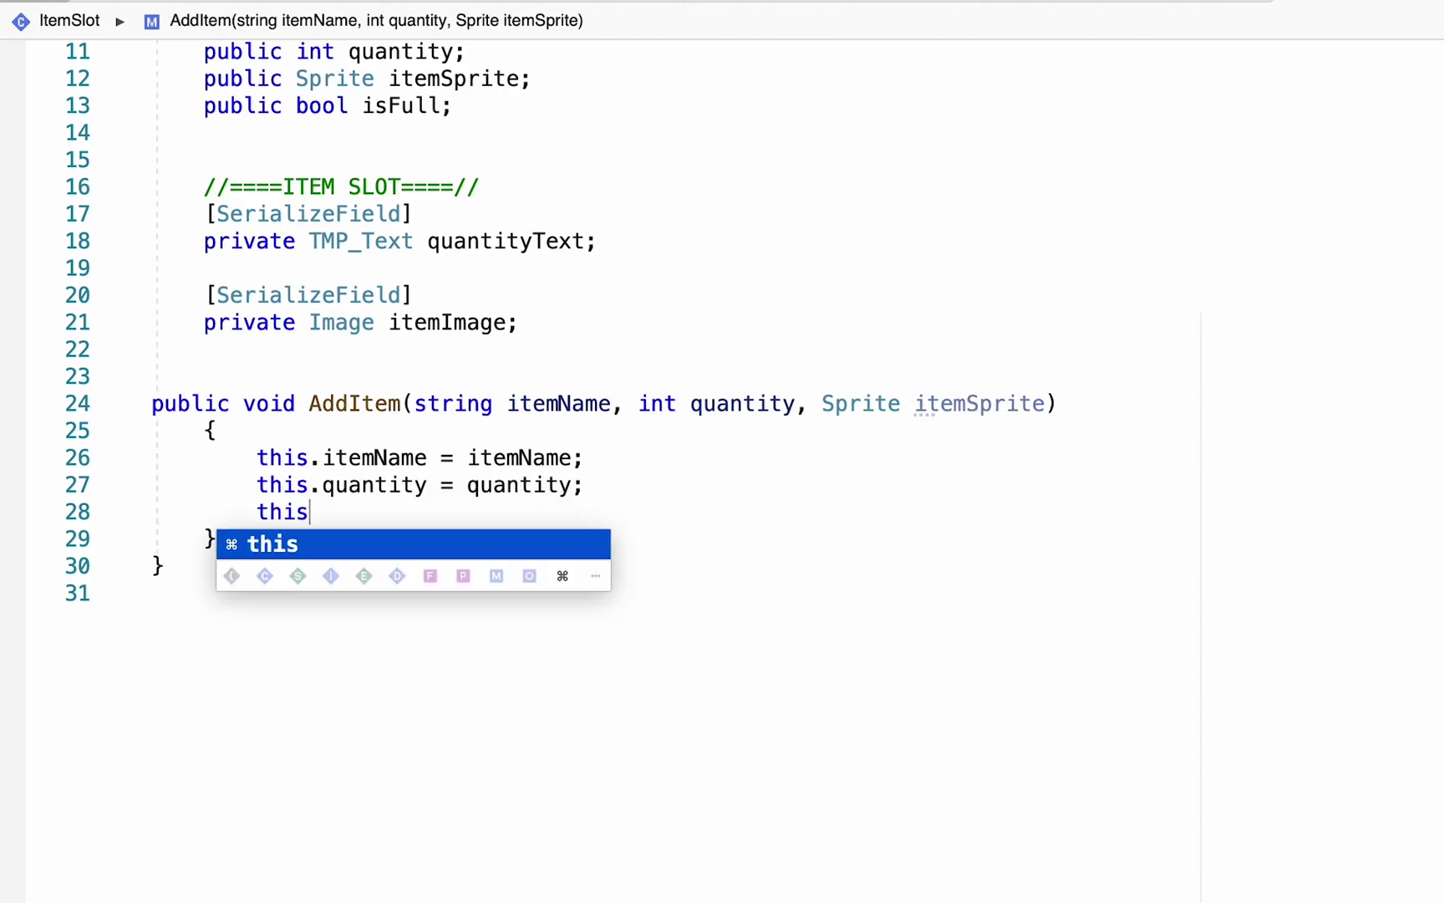
{"action": "type", "text": ".itemS"}
{"action": "key", "text": "Return"}
{"action": "type", "text": "= "}
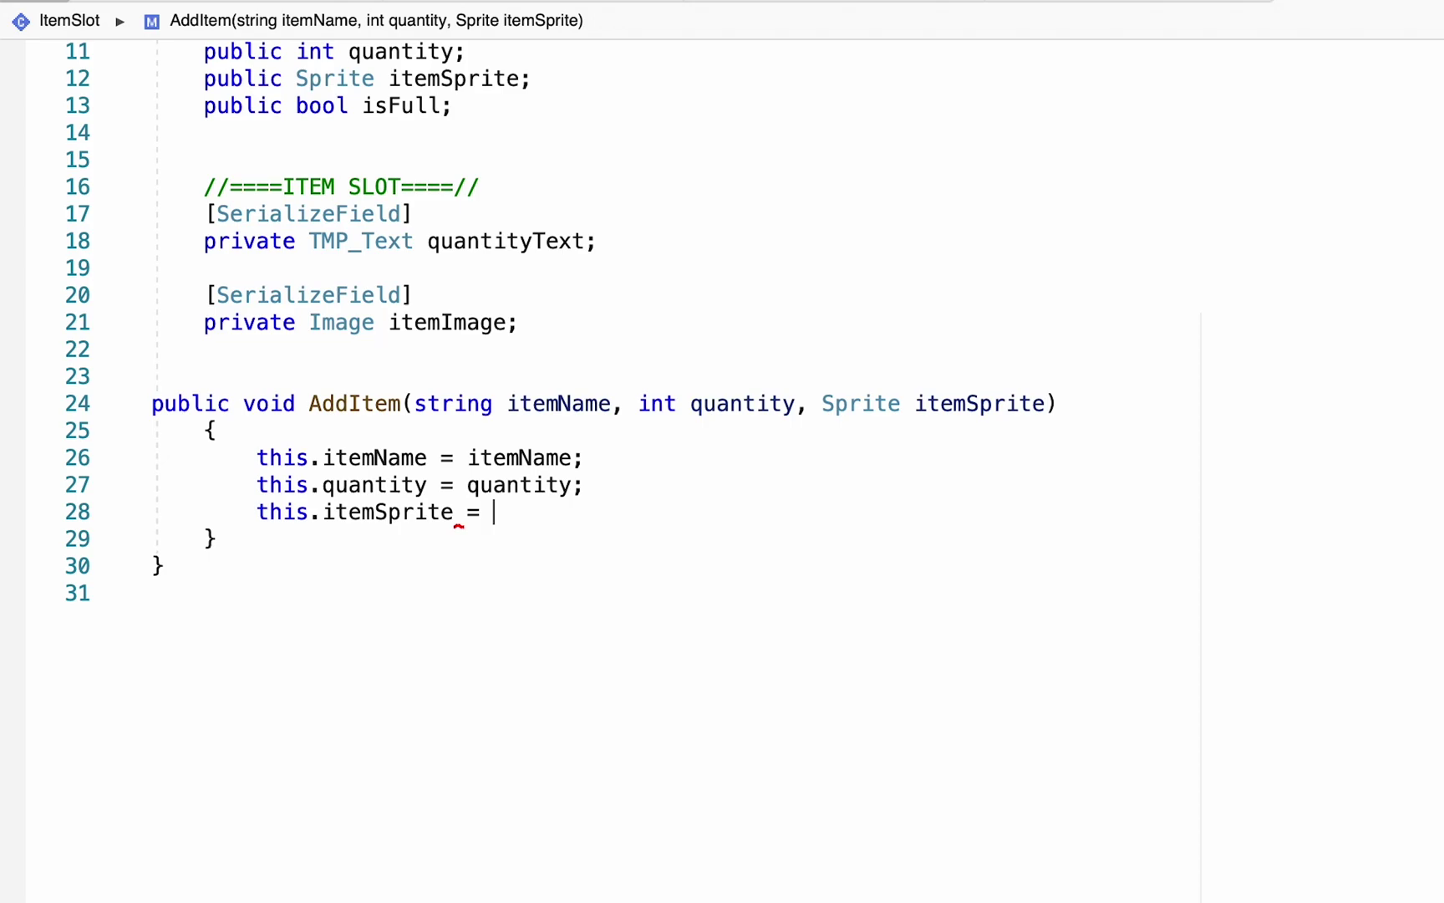
{"action": "type", "text": "itm"}
{"action": "key", "text": "Down"}
{"action": "key", "text": "Return"}
{"action": "type", "text": ";"}
{"action": "key", "text": "Return"}
{"action": "type", "text": "is"}
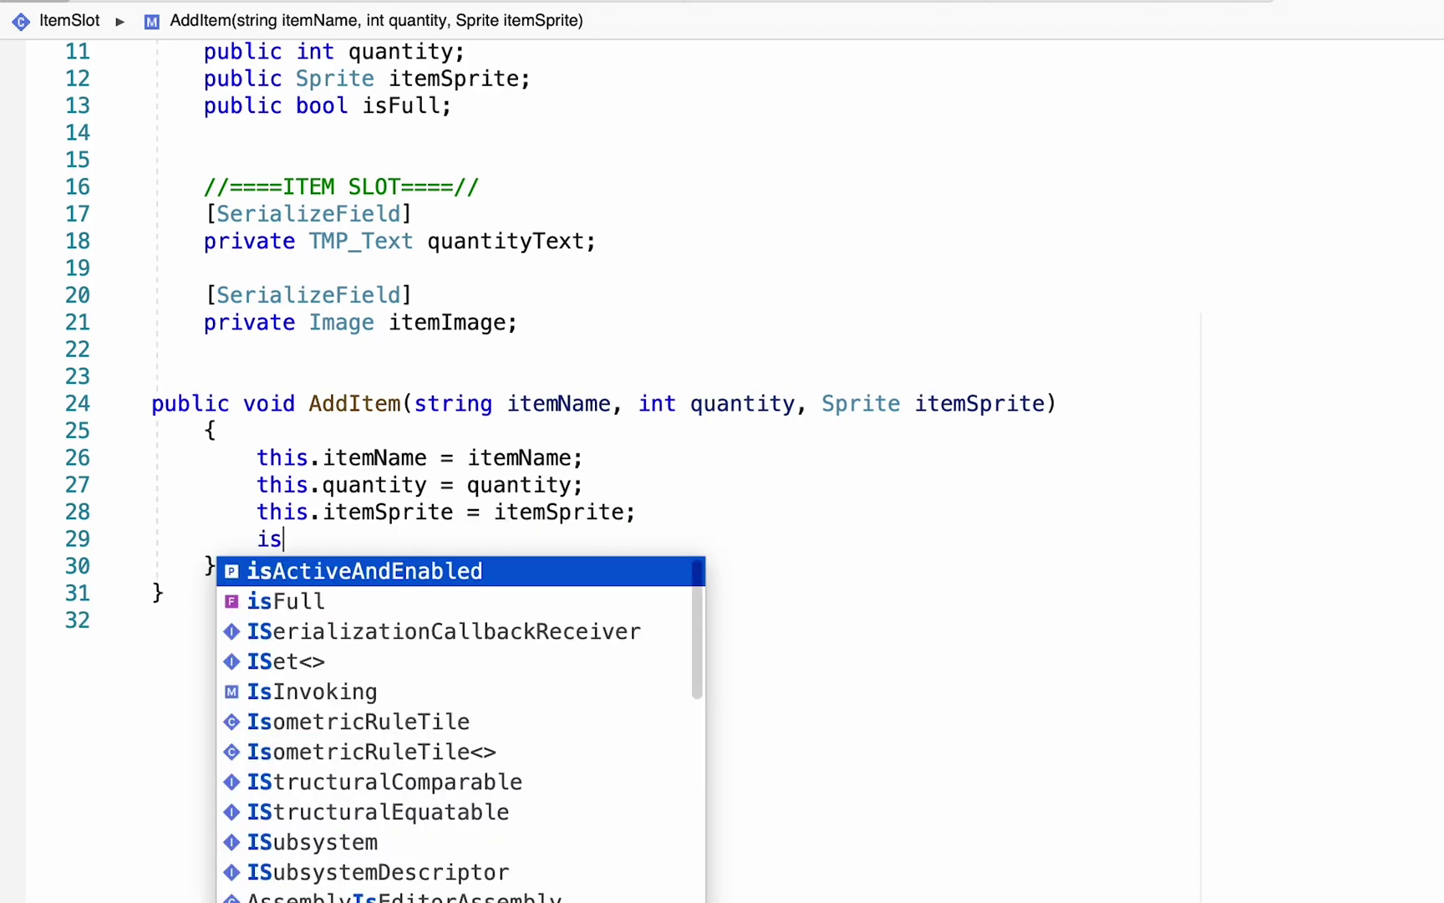
{"action": "type", "text": "Full"}
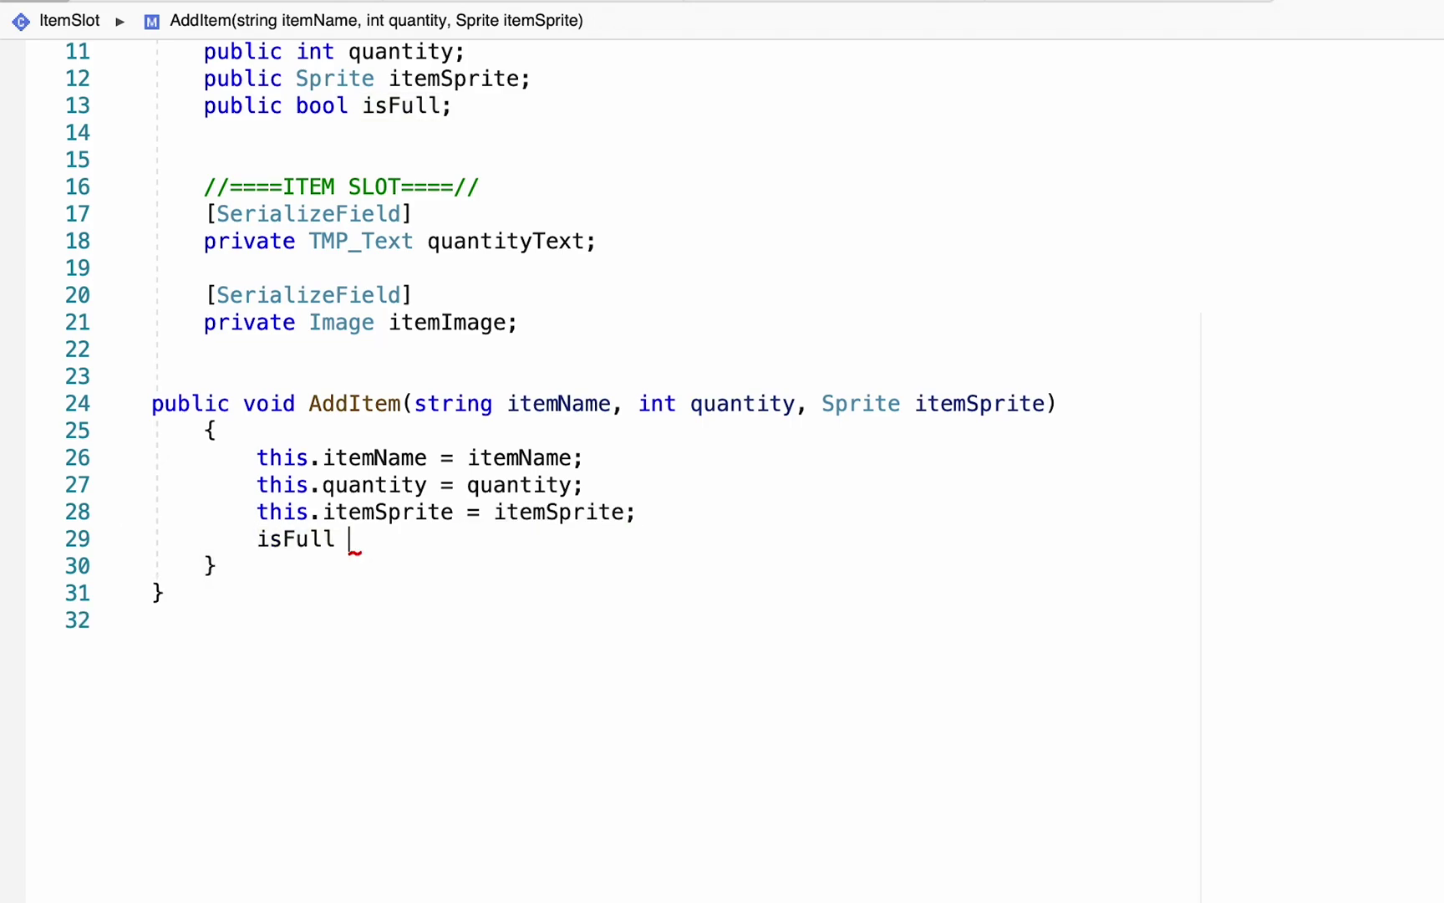
{"action": "type", "text": " = true;"}
Add quantityText.text = quantity.ToString(); below the field assignments.
{"action": "key", "text": "Return"}
{"action": "key", "text": "Return"}
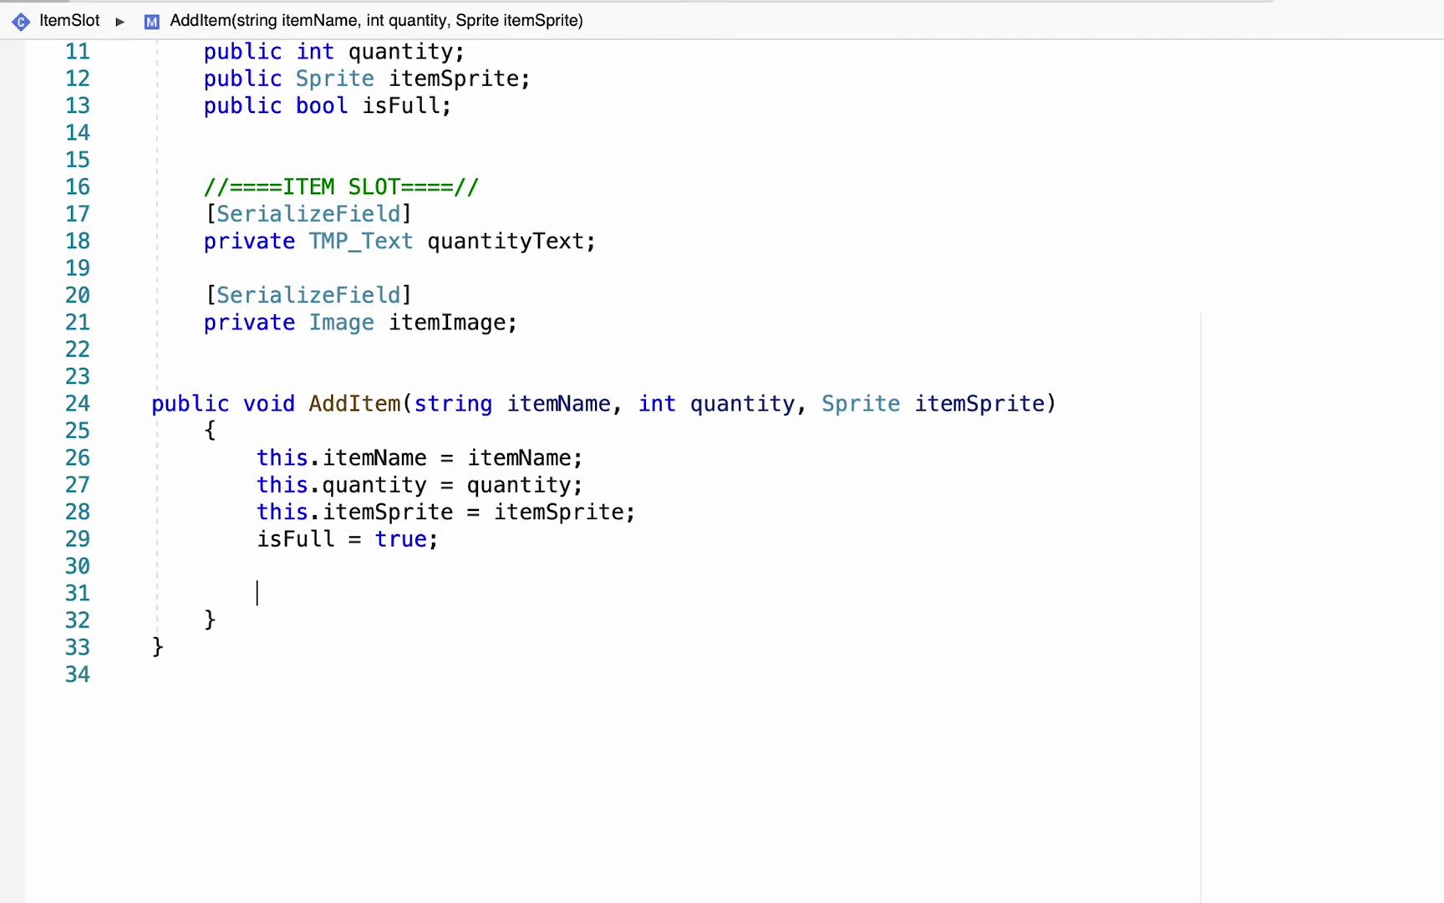
{"action": "scroll", "coordinate": [105, 539], "scroll_direction": "up", "scroll_amount": 2}
{"action": "type", "text": "qua"}
{"action": "key", "text": "Down"}
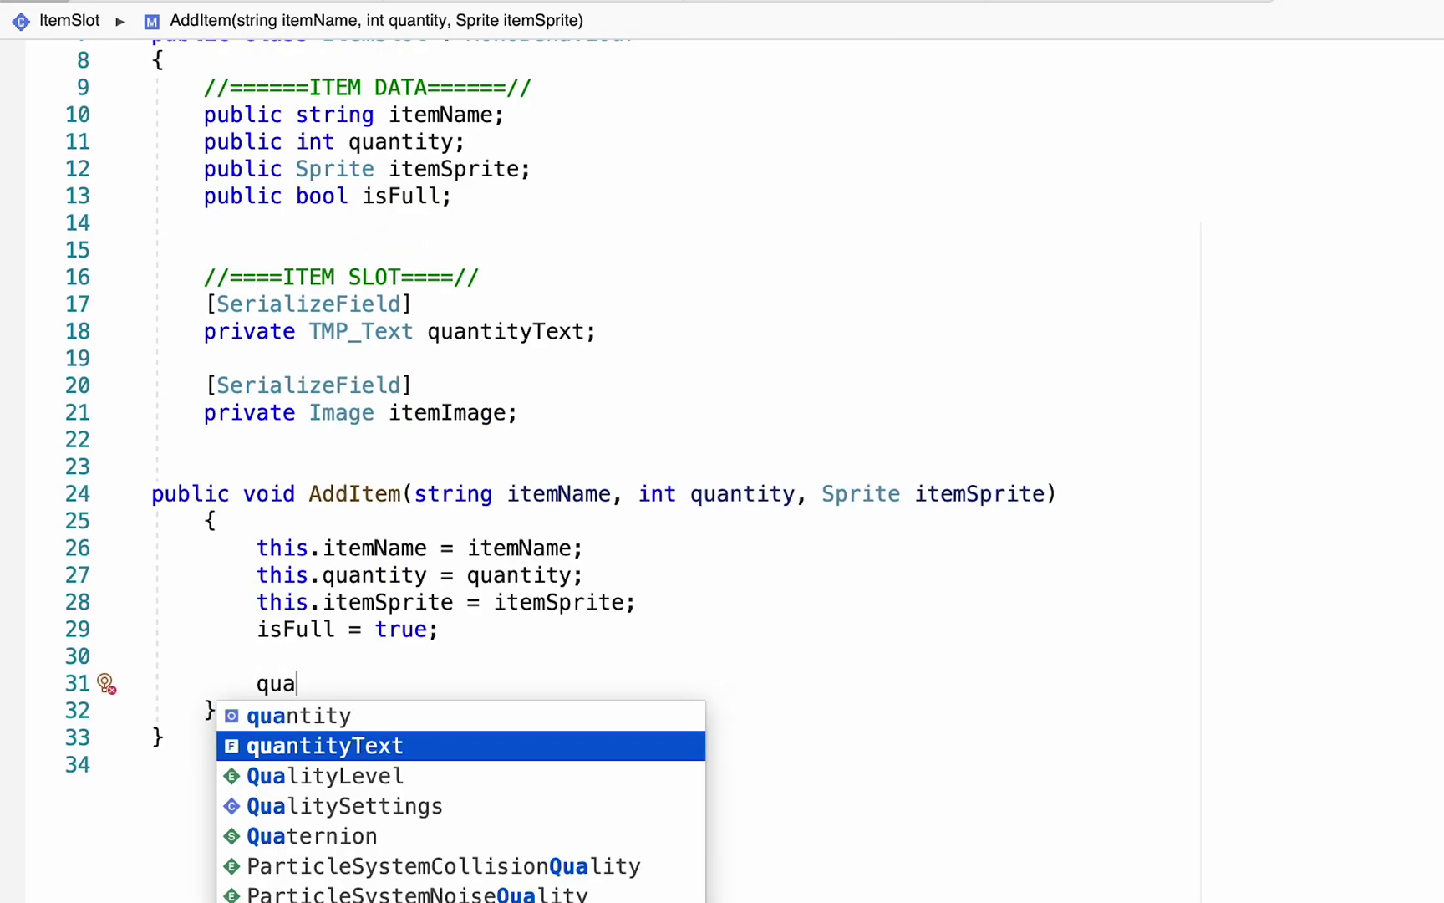
{"action": "key", "text": "Return"}
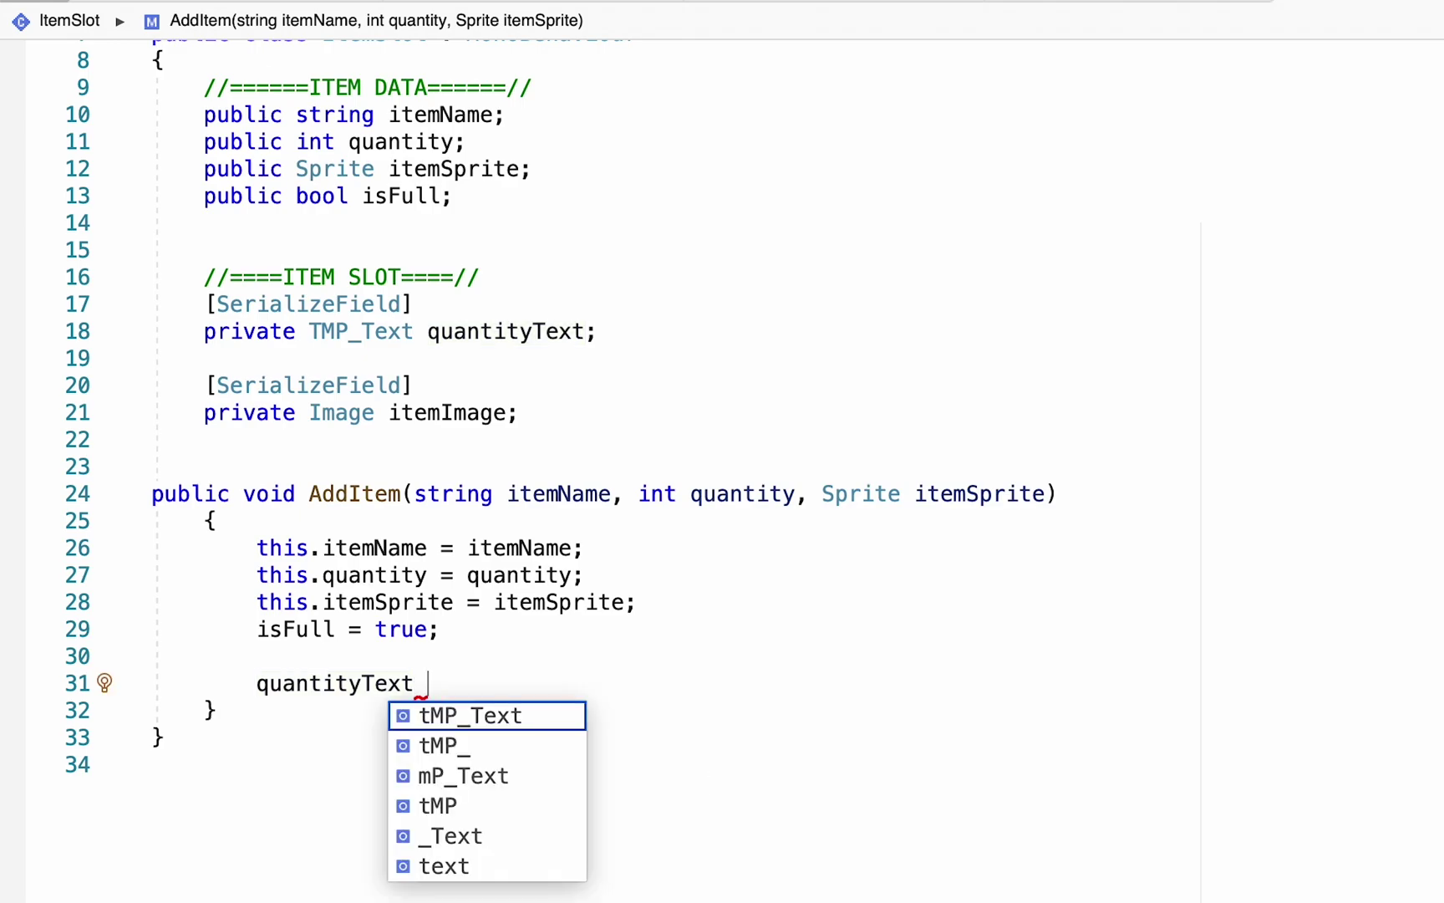
{"action": "type", "text": "= quantity;"}
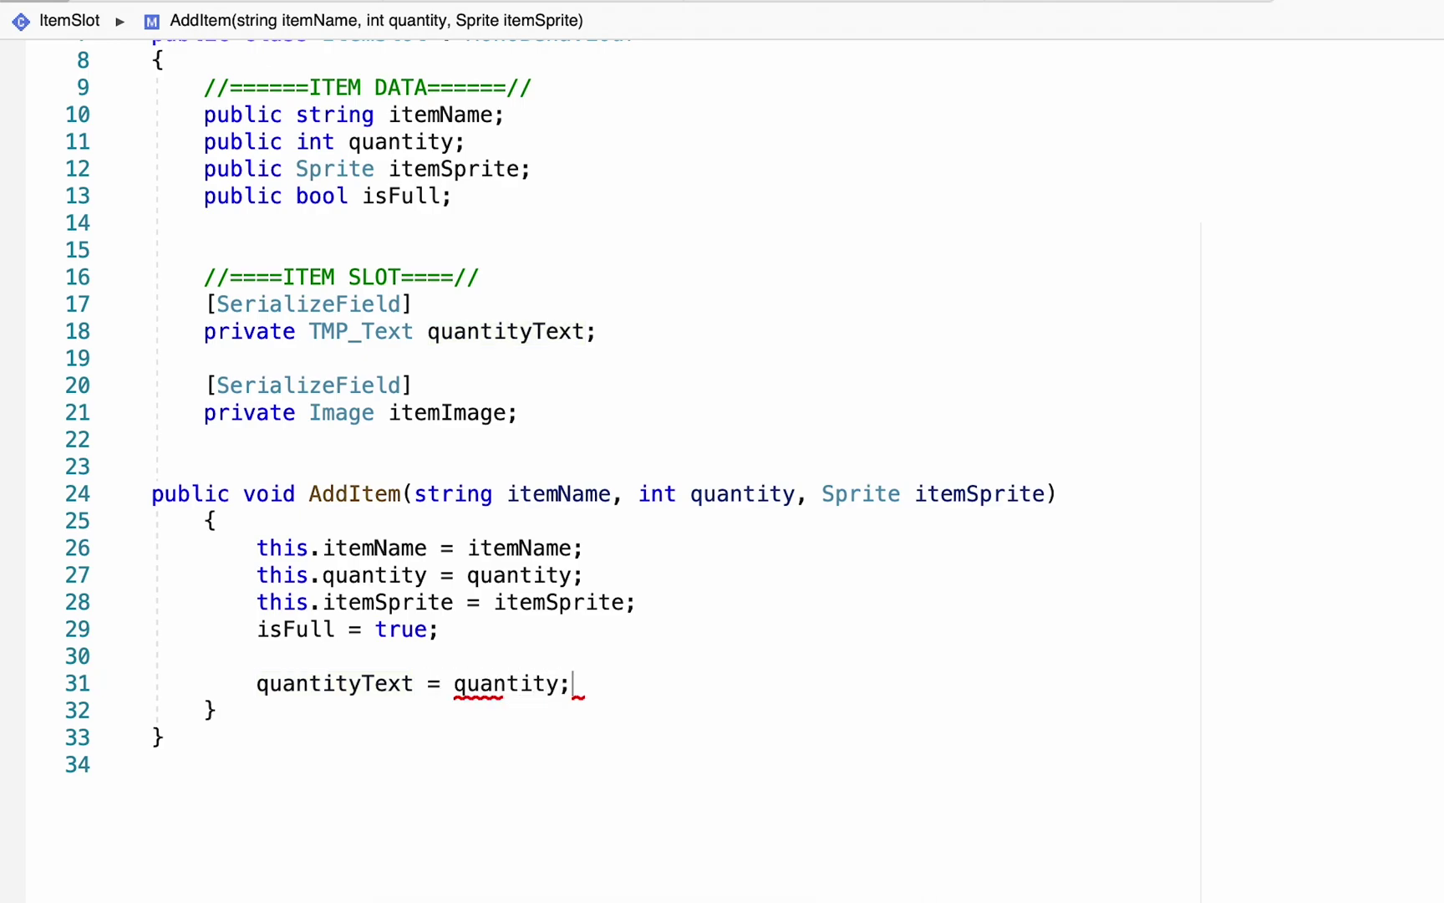
{"action": "key", "text": "Left"}
{"action": "key", "text": "Left"}
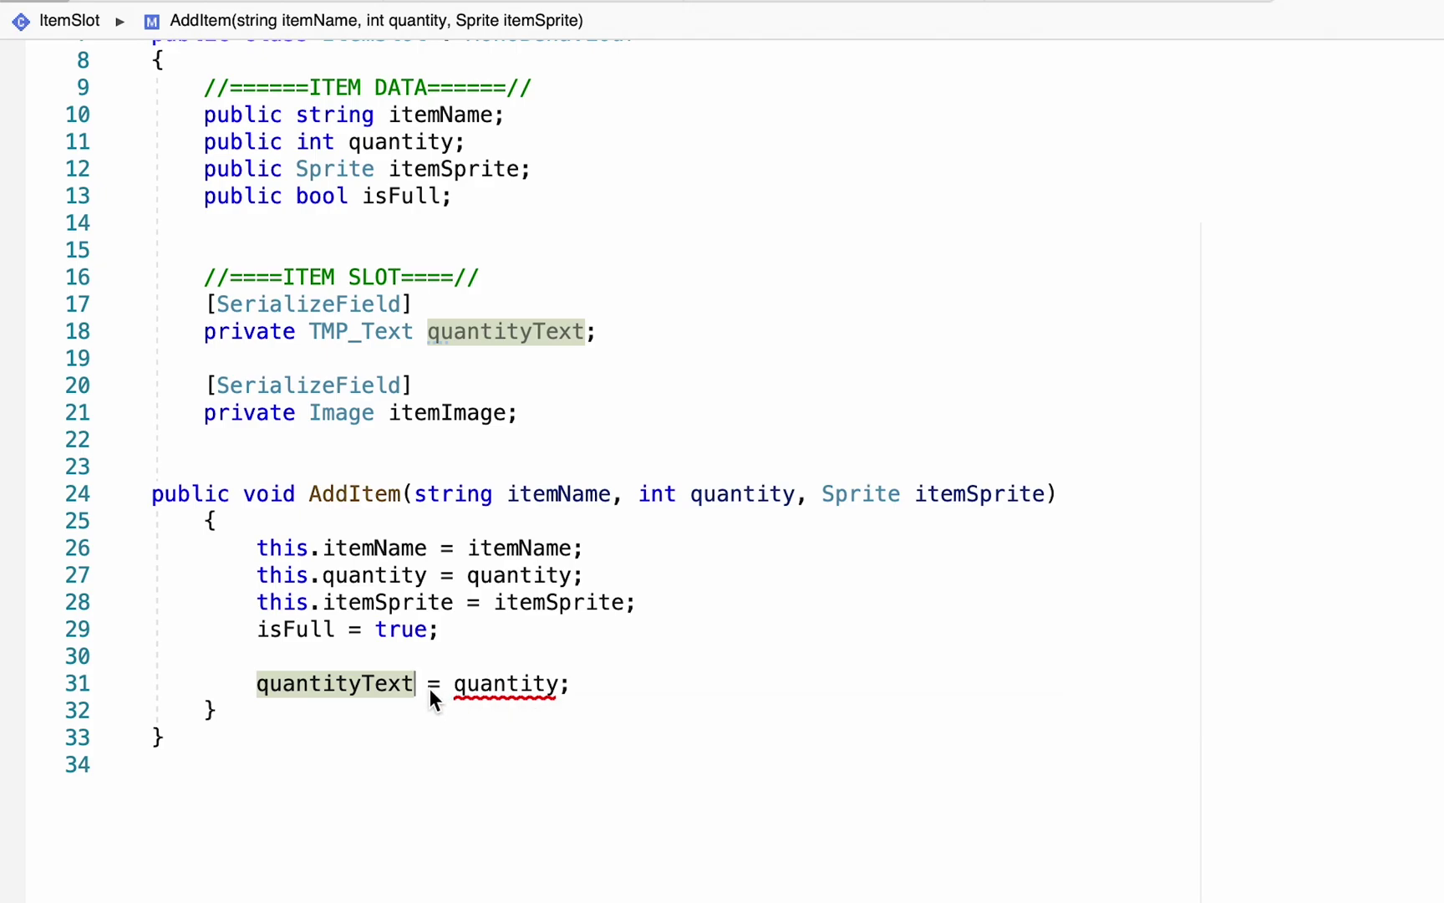
{"action": "type", "text": ".text"}
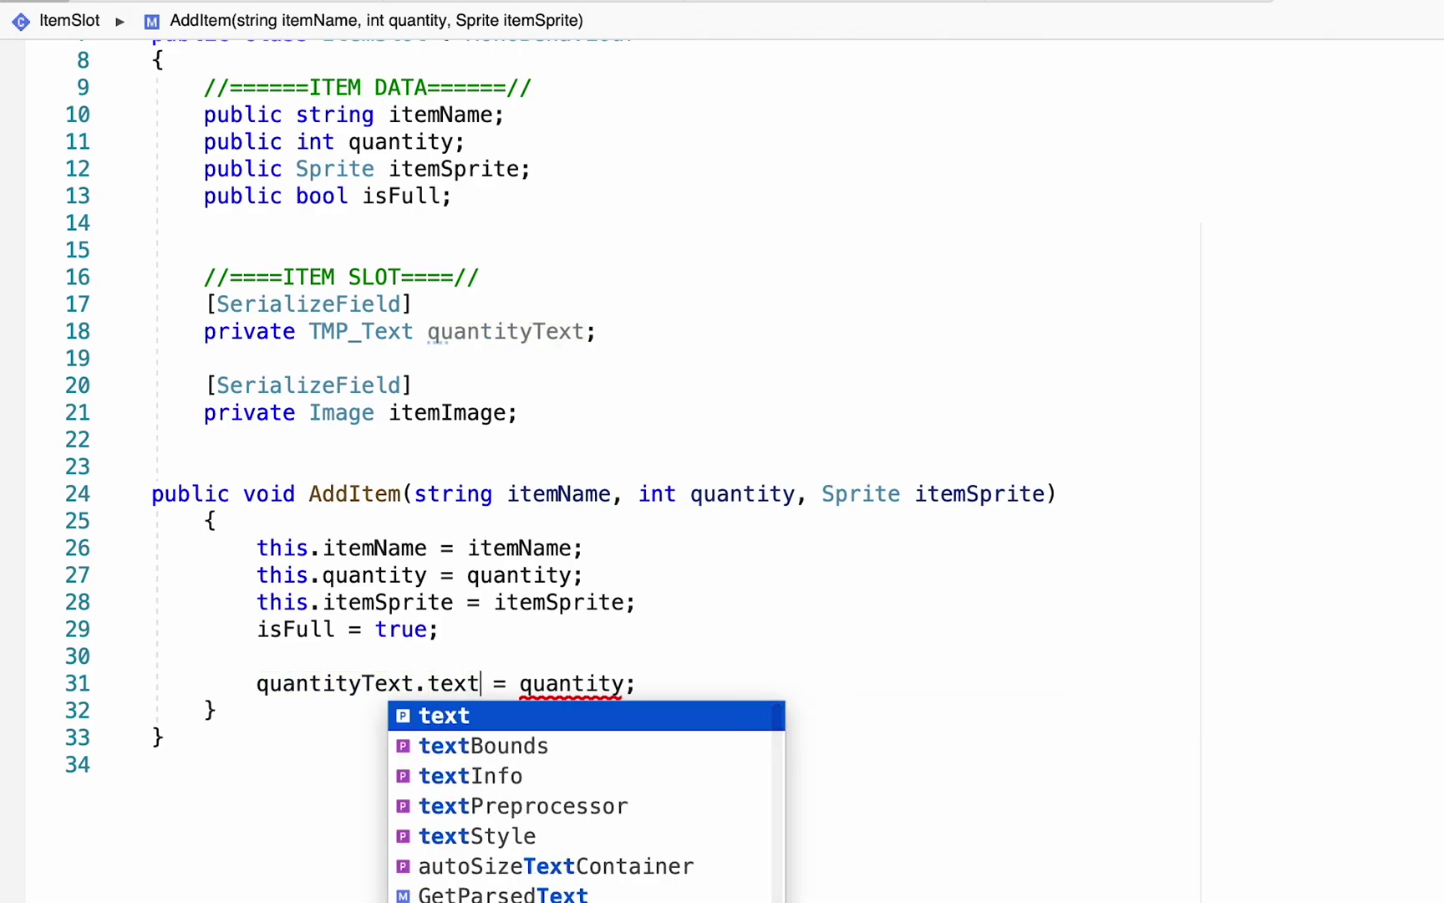
{"action": "left_click", "coordinate": [680, 666]}
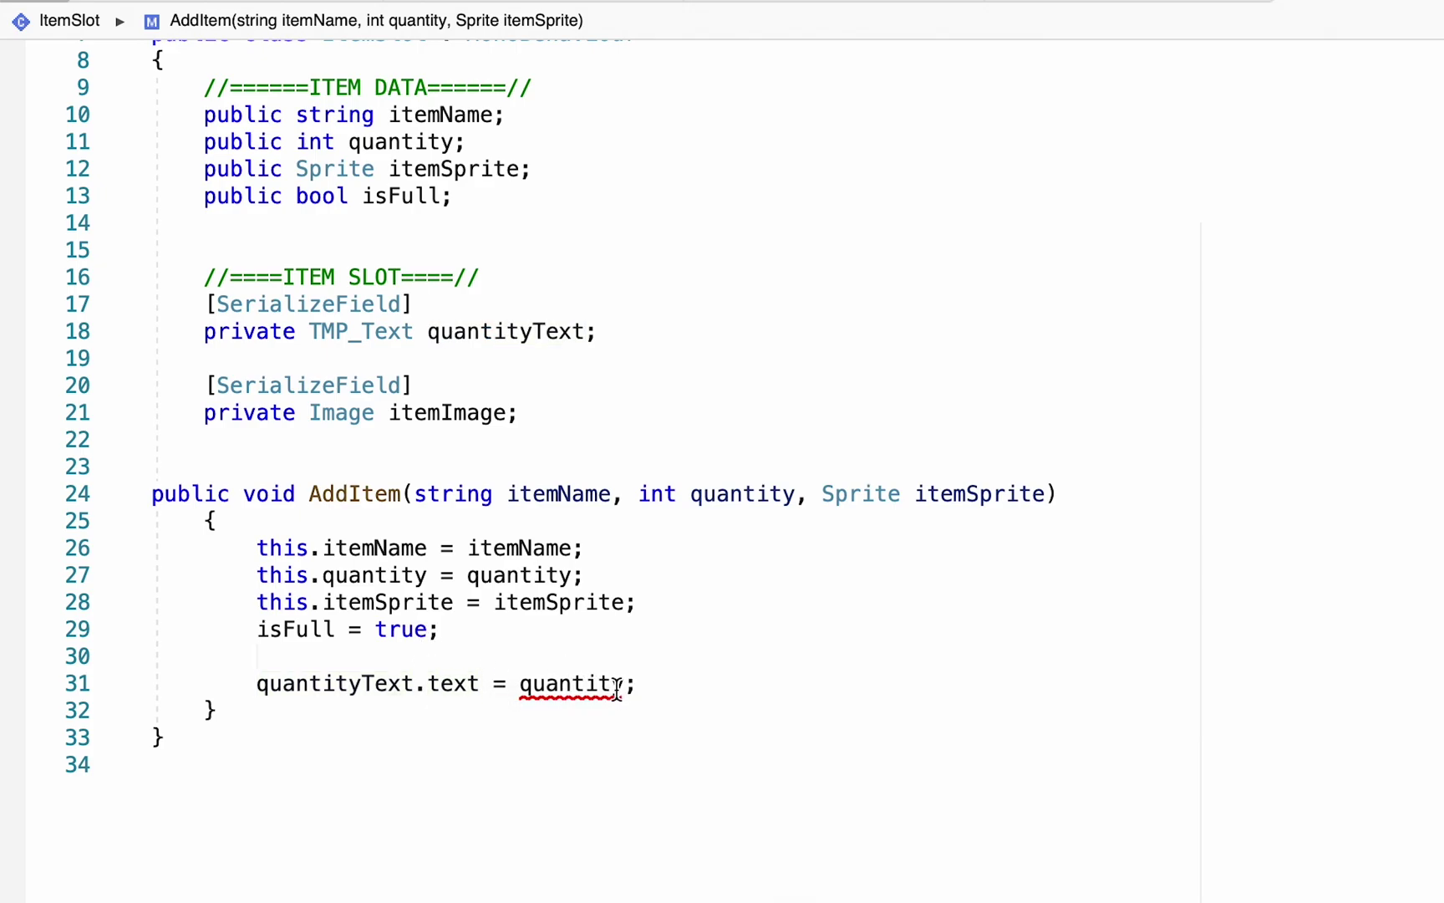
{"action": "left_click", "coordinate": [612, 684]}
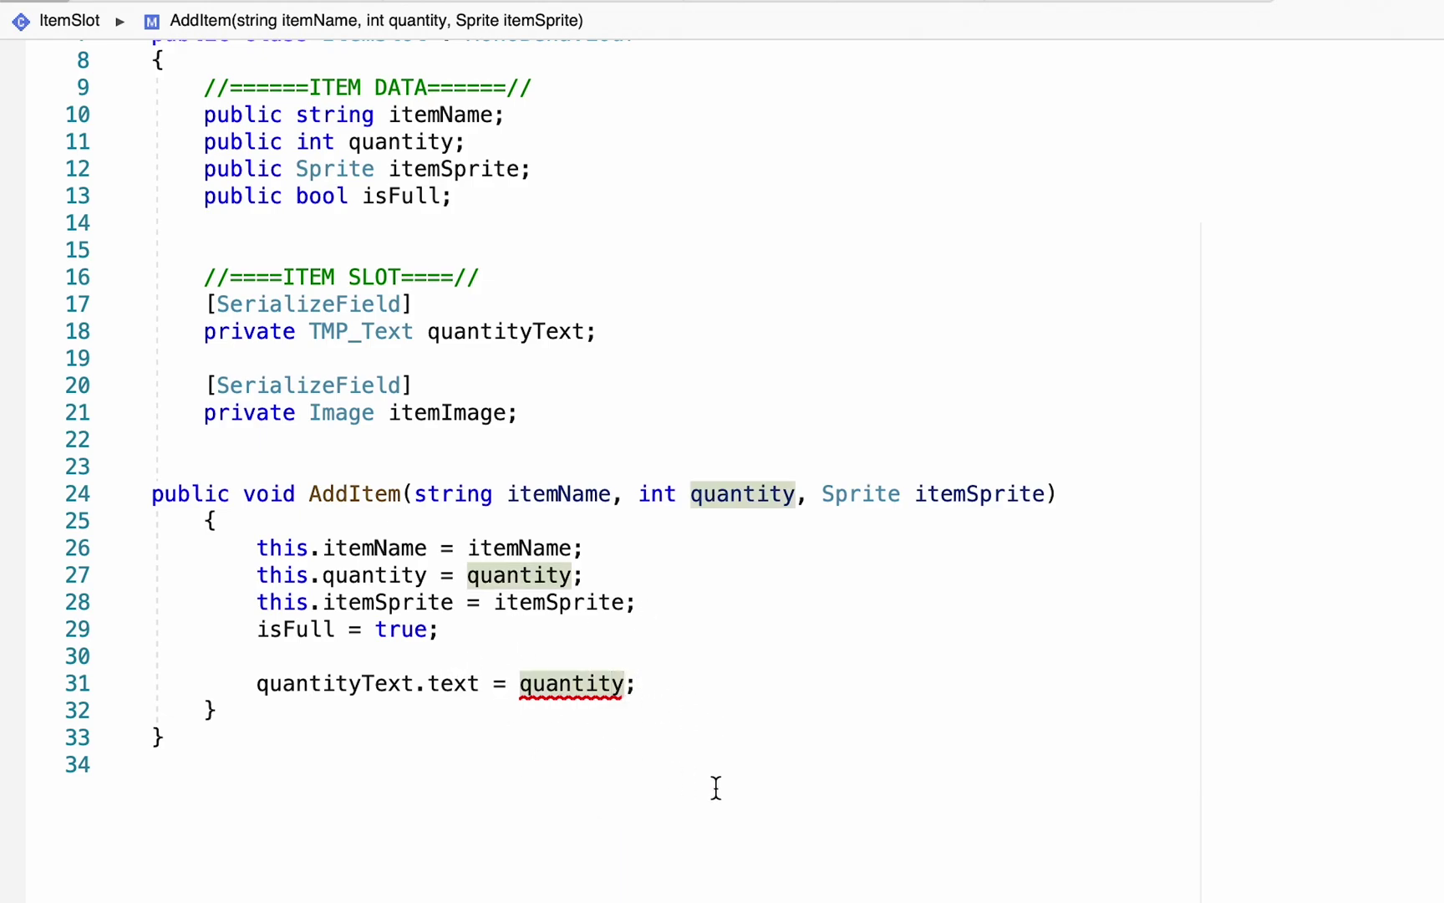
{"action": "type", "text": ".ToStr"}
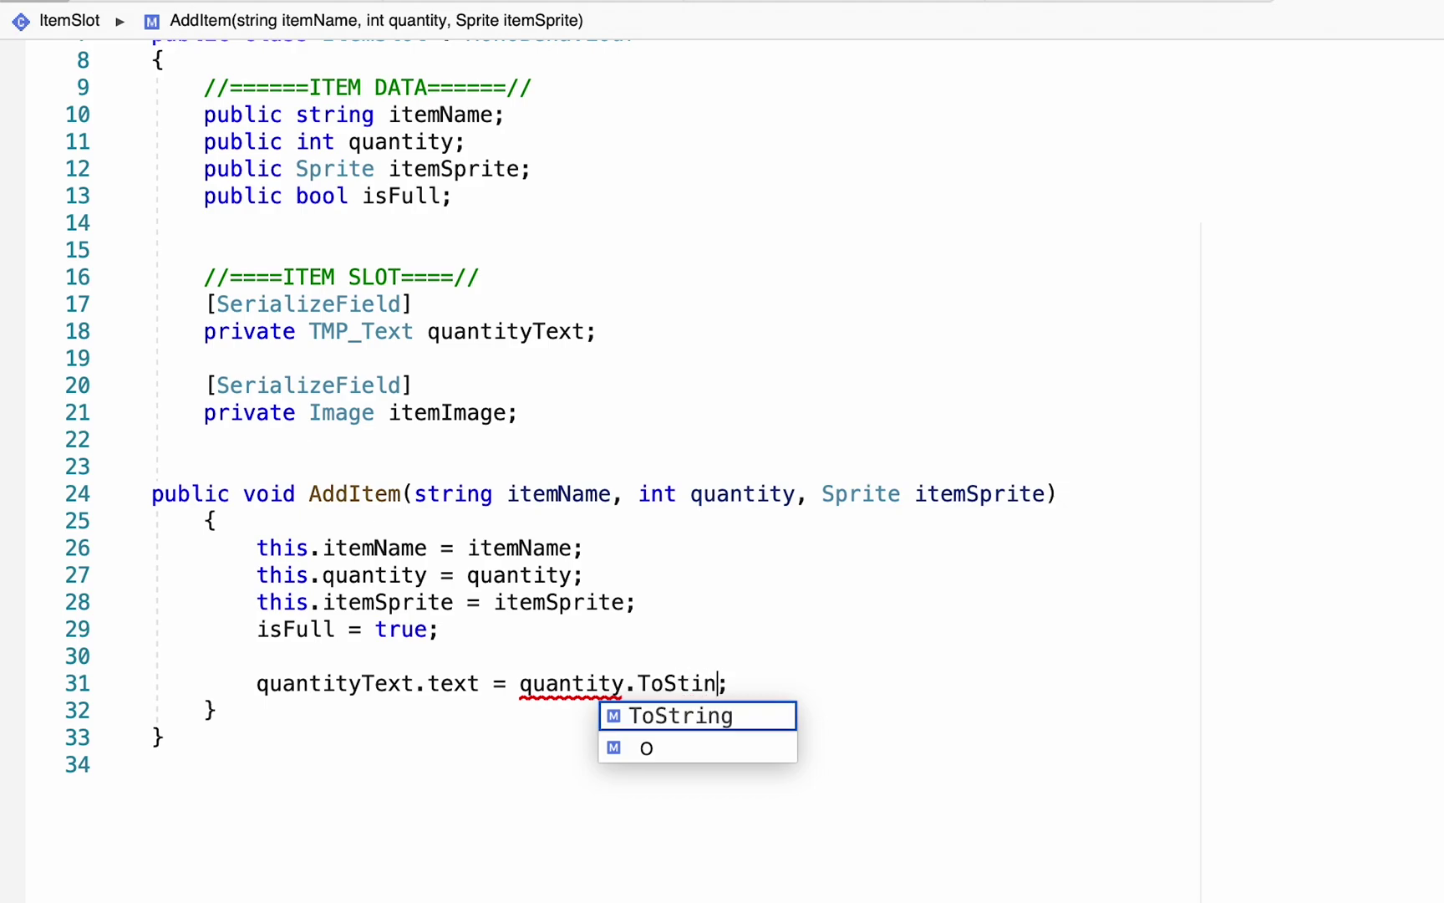
{"action": "type", "text": "ing()"}
{"action": "key", "text": "Right"}
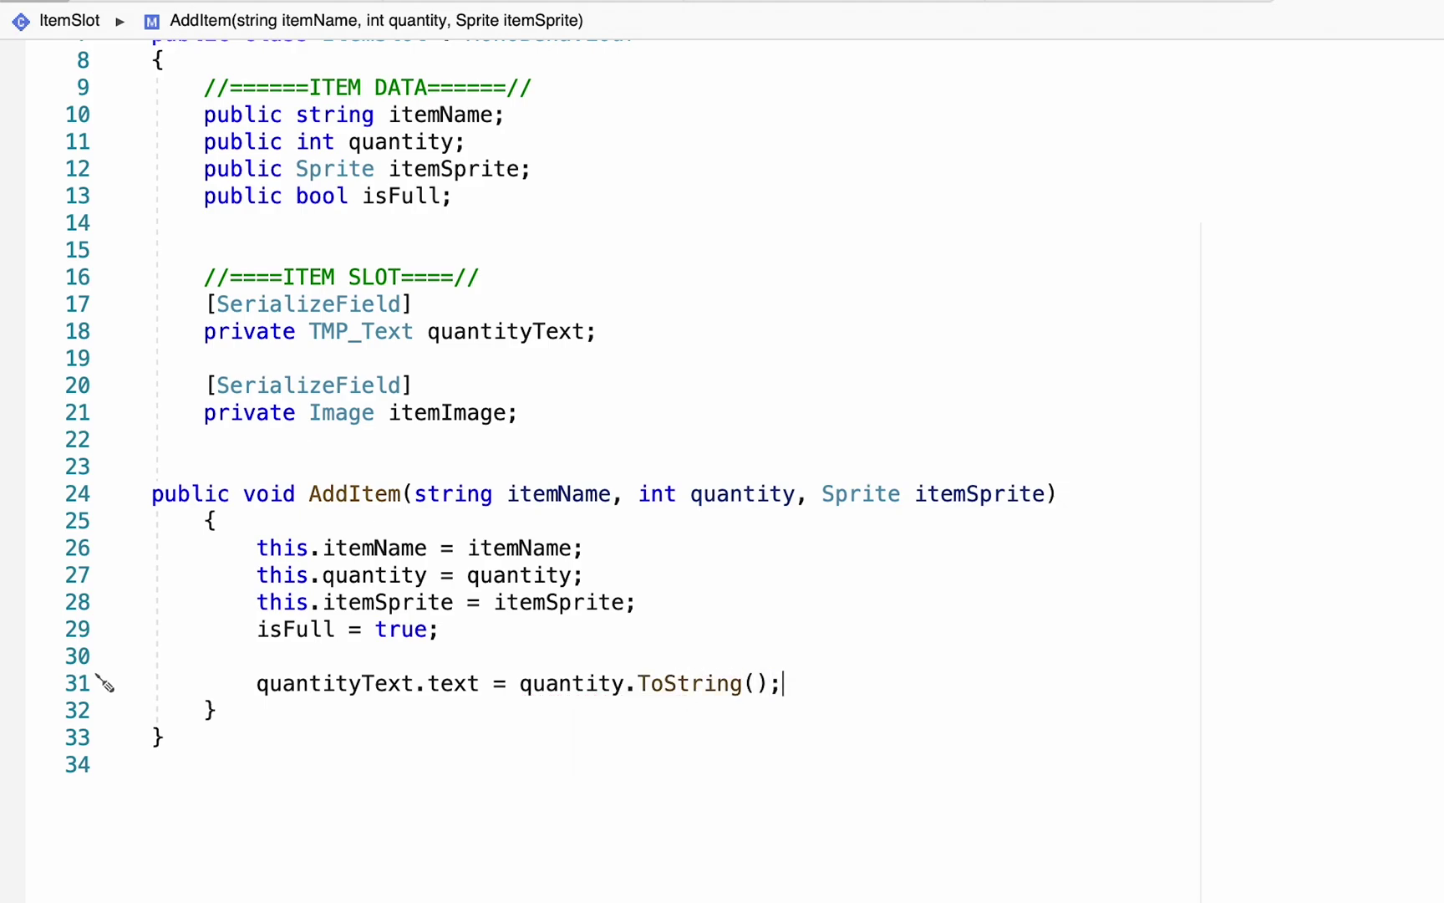
Add quantityText.enabled = true; on the next line.
{"action": "key", "text": "Return"}
{"action": "type", "text": "quan"}
{"action": "key", "text": "Down"}
{"action": "key", "text": "Return"}
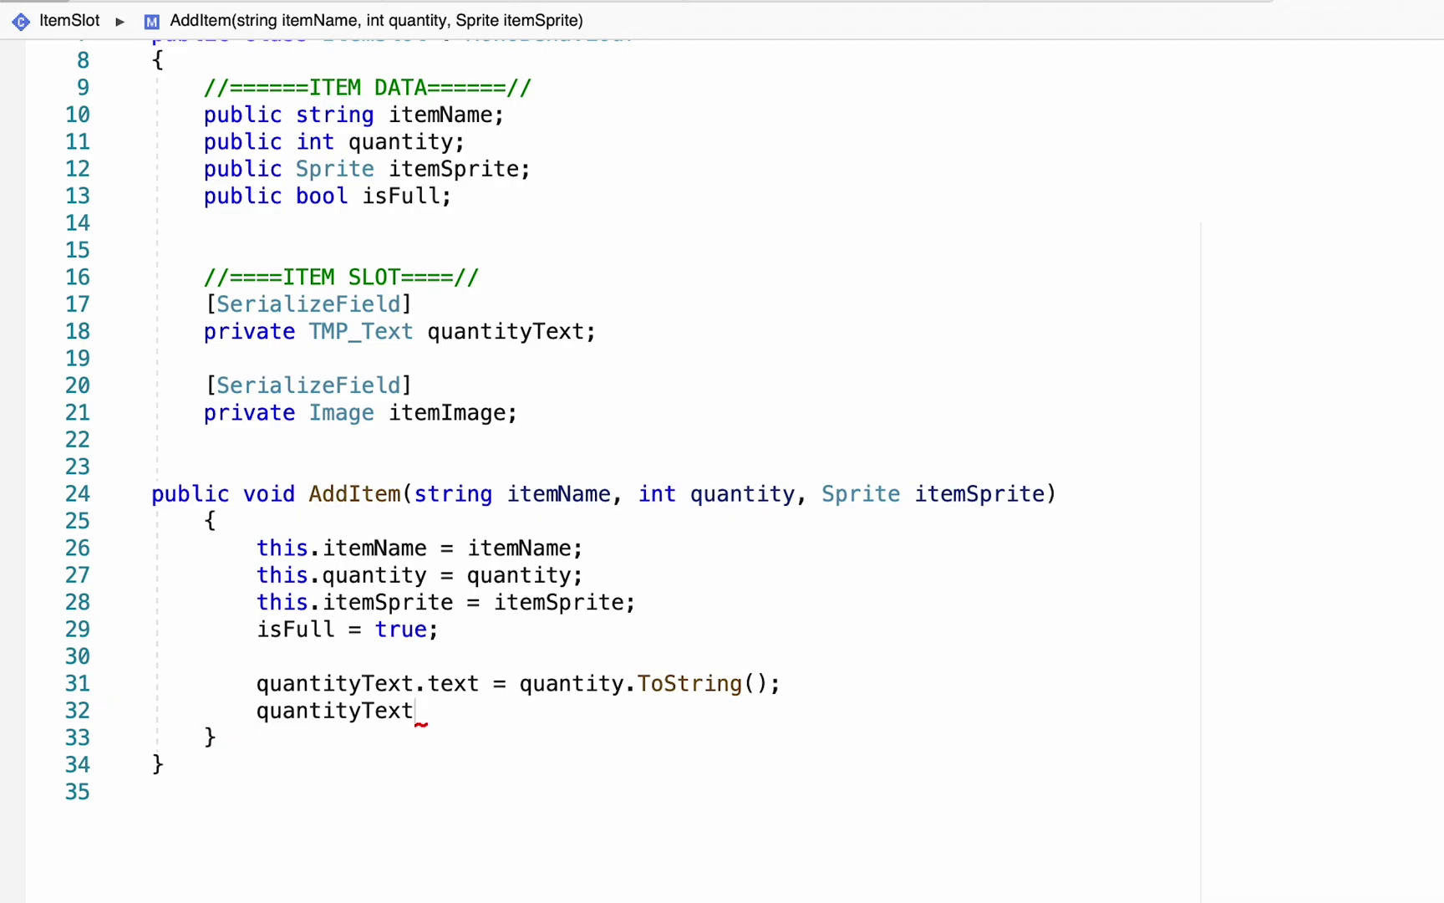
{"action": "type", "text": ".enabled"}
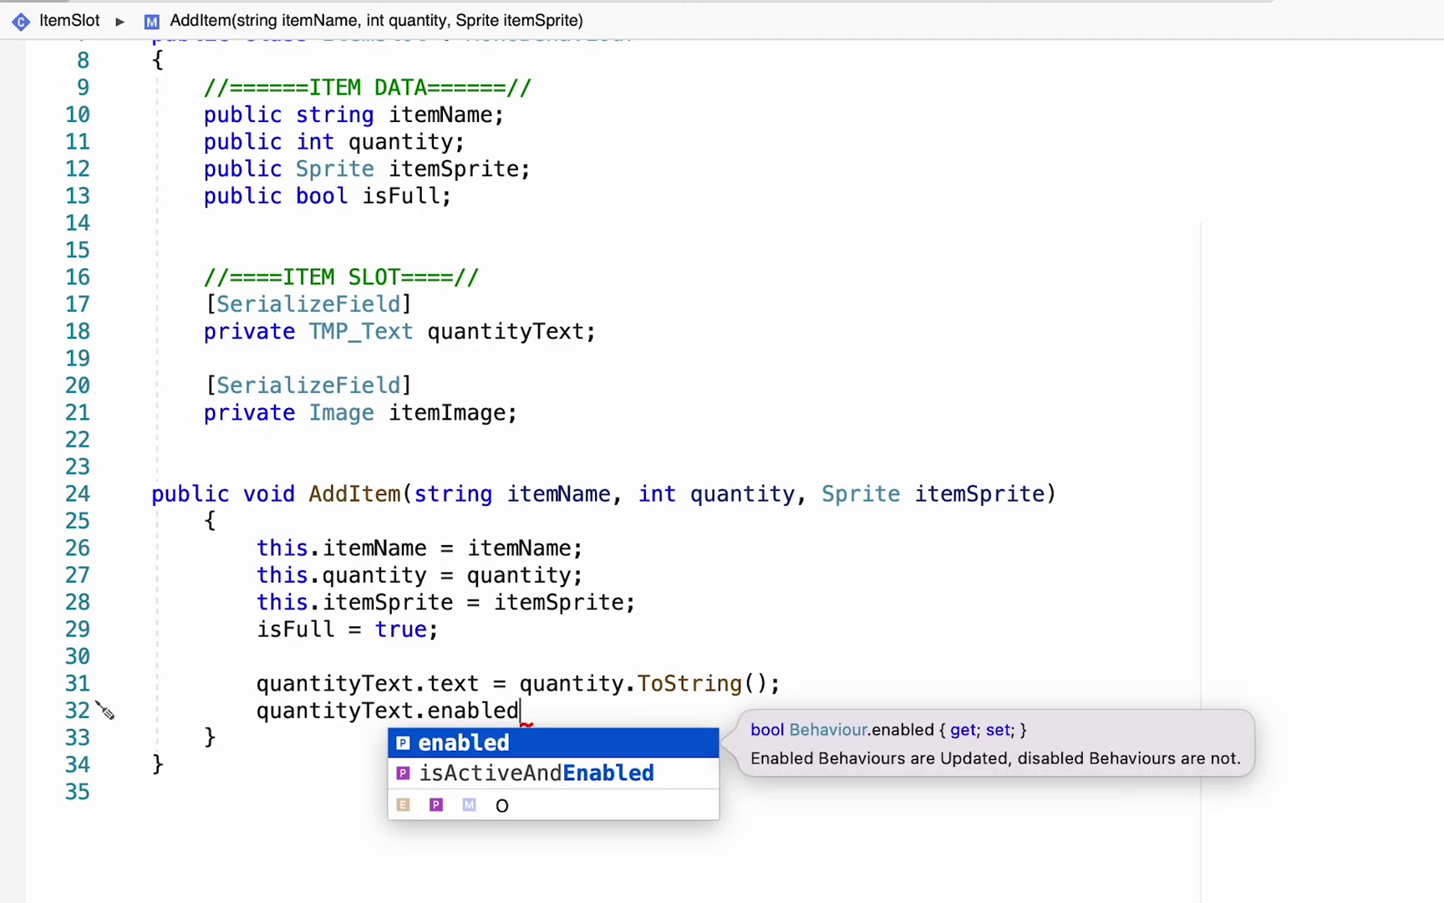
{"action": "type", "text": " = "}
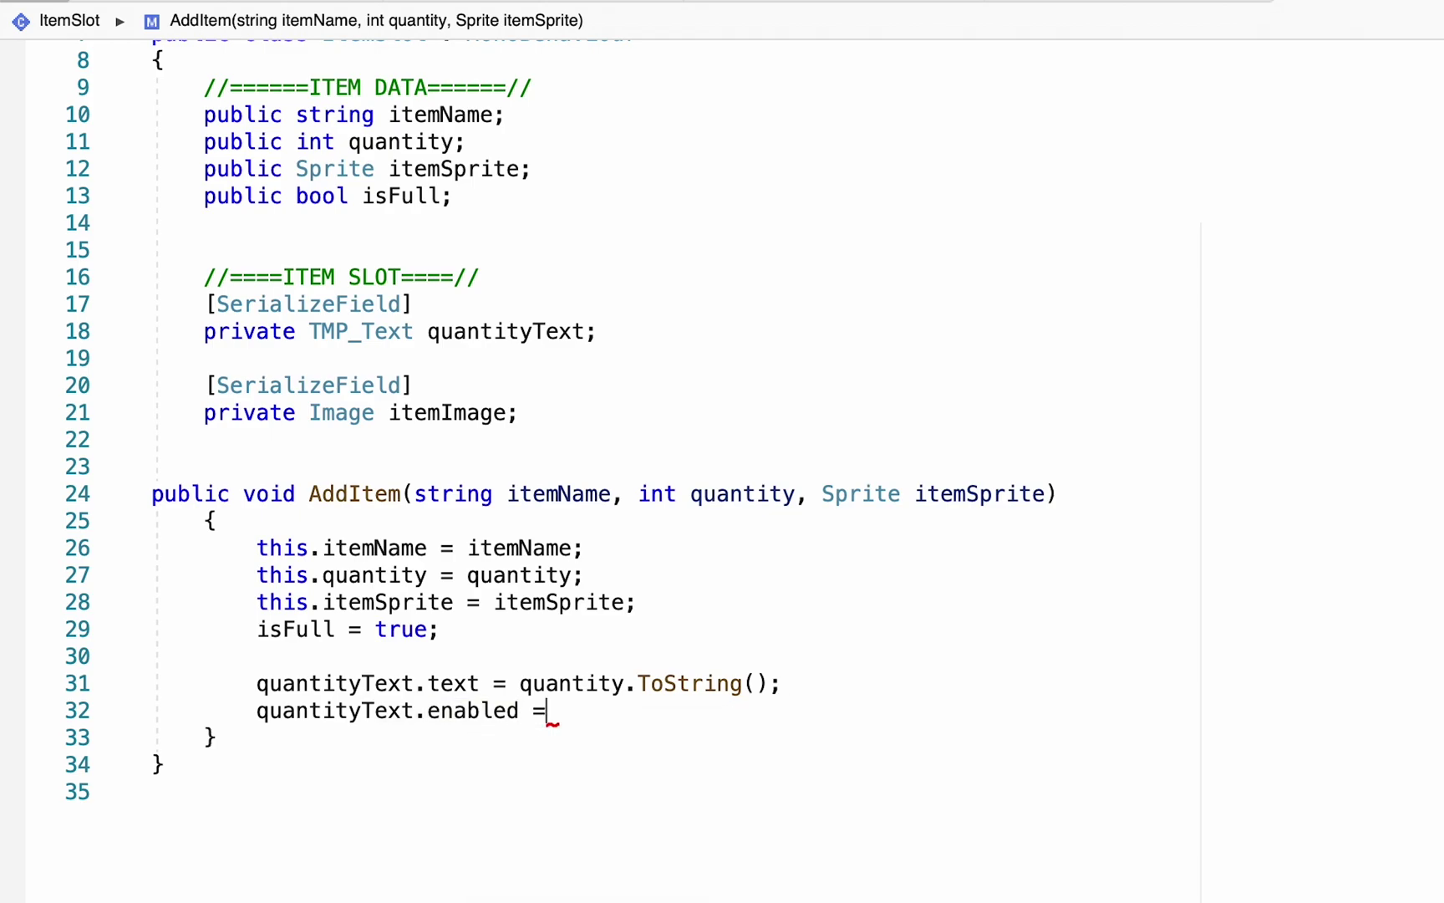
{"action": "type", "text": "truel"}
{"action": "key", "text": "BackSpace"}
{"action": "type", "text": ";"}
{"action": "key", "text": "Return"}
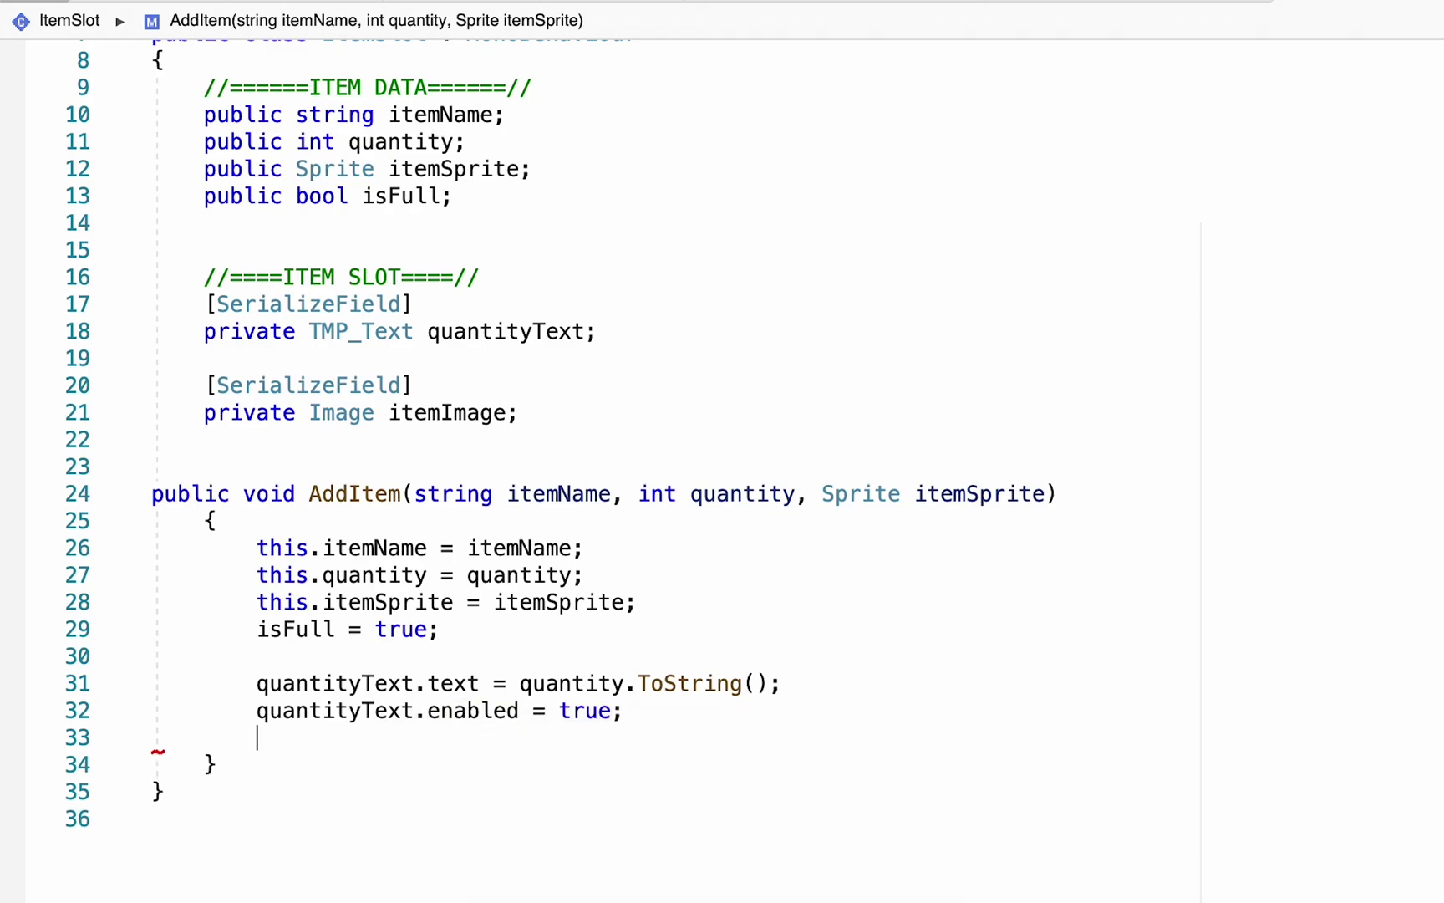
{"action": "type", "text": "i"}
{"action": "type", "text": "tem"}
Add itemImage.sprite = itemSprite; at the end of AddItem.
{"action": "key", "text": "Down"}
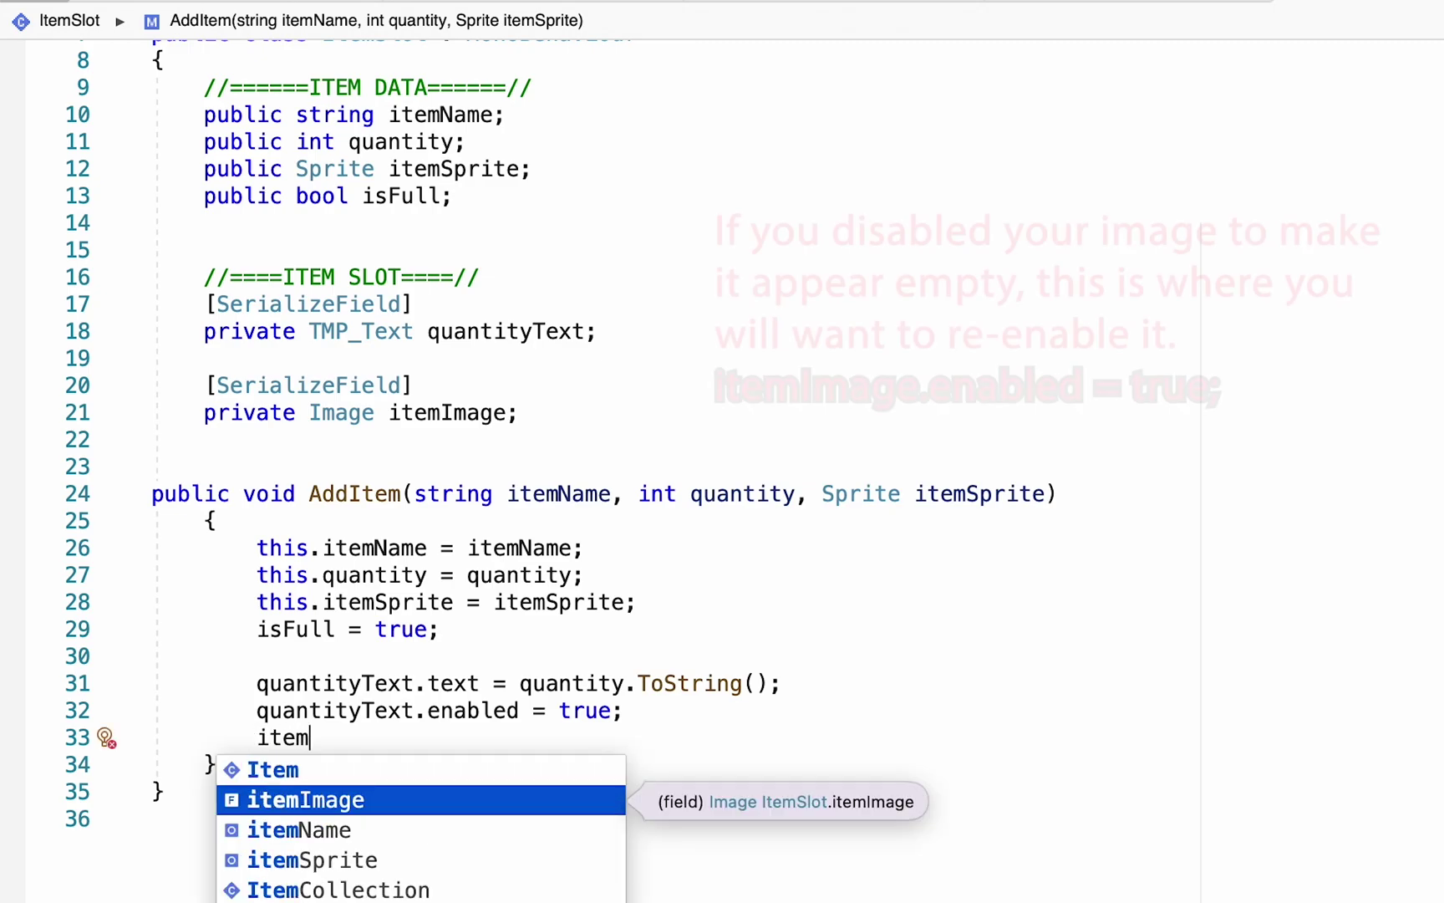
{"action": "key", "text": "Return"}
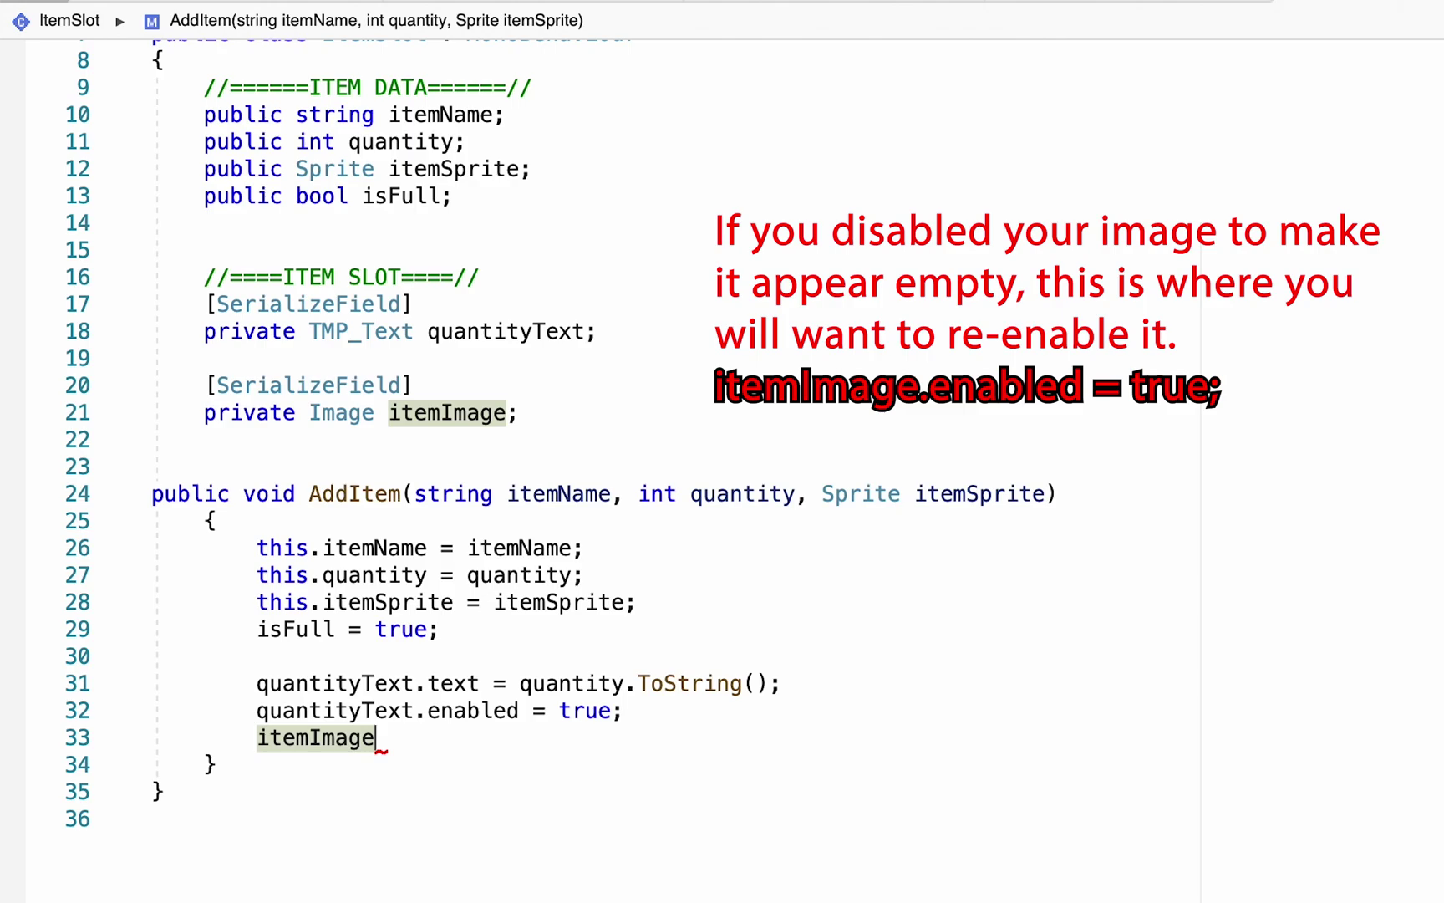
{"action": "type", "text": ".sprite = "}
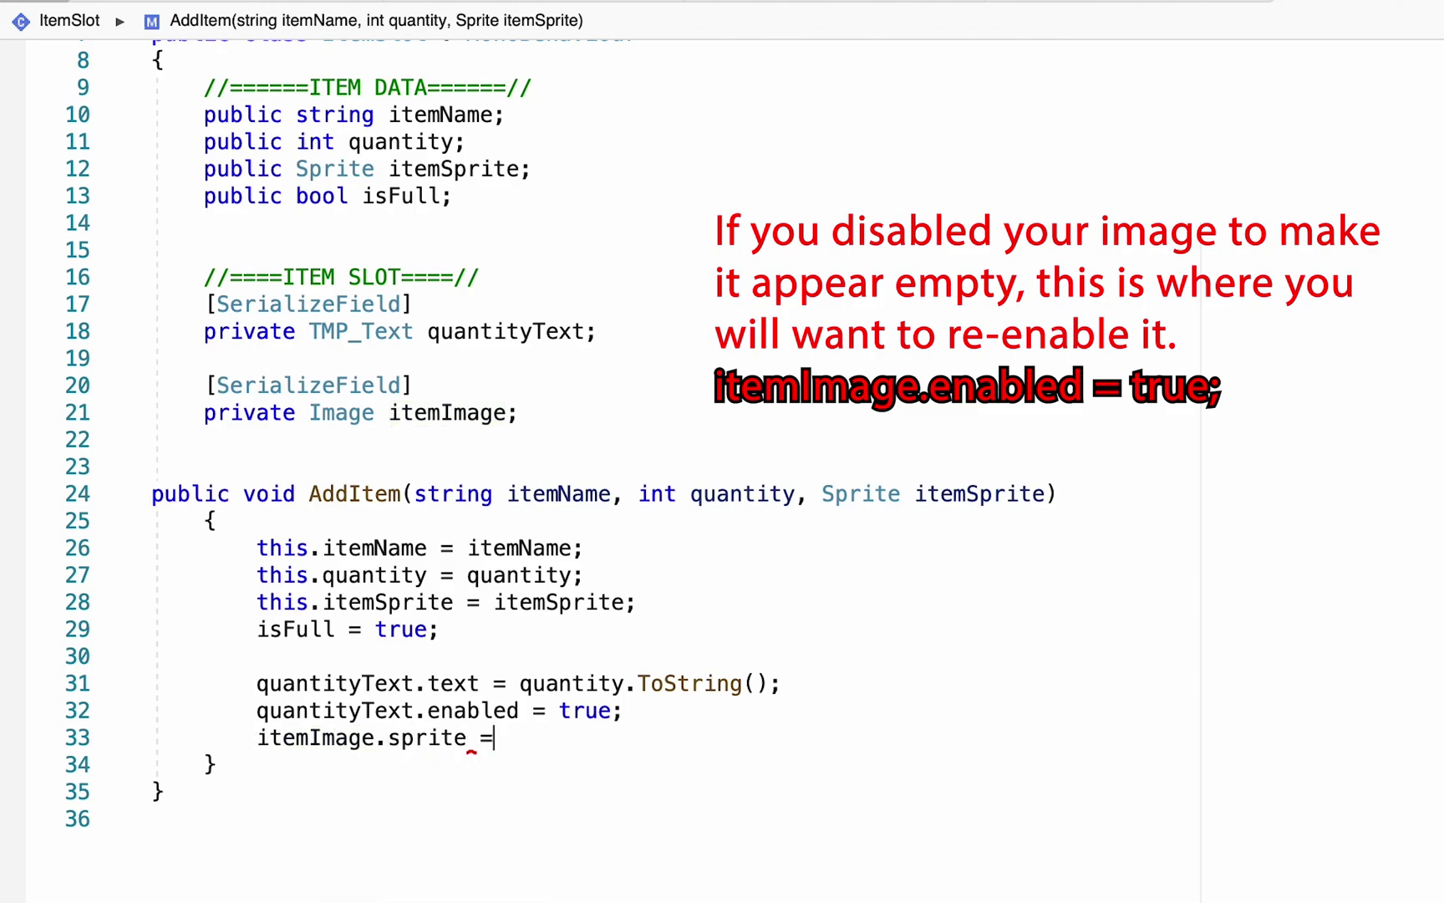
{"action": "type", "text": "item"}
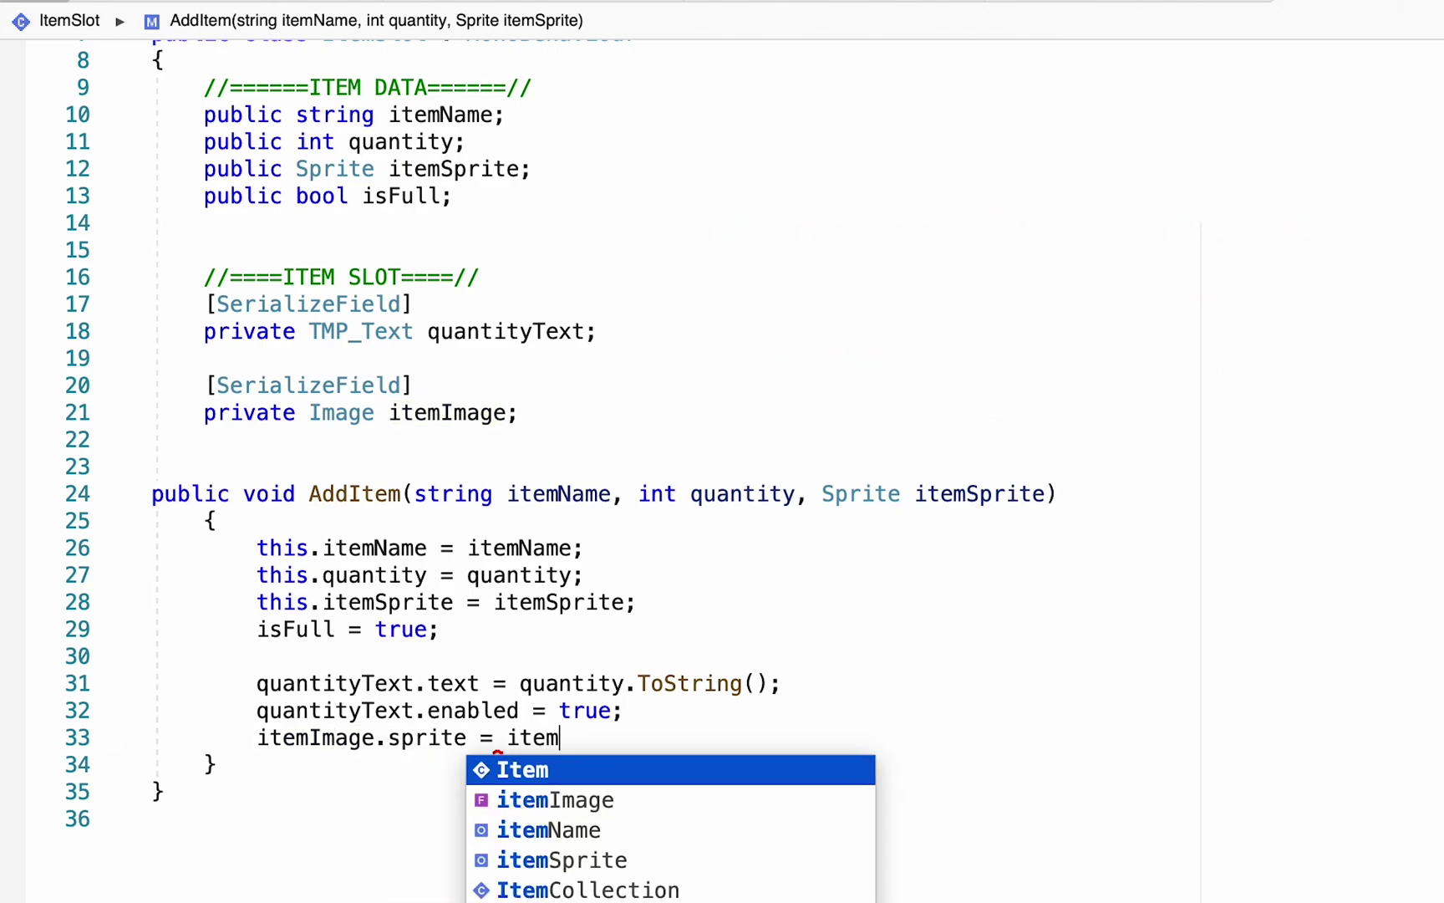
{"action": "key", "text": "Down"}
{"action": "key", "text": "Down"}
{"action": "key", "text": "Down"}
{"action": "key", "text": "Return"}
{"action": "type", "text": ";"}
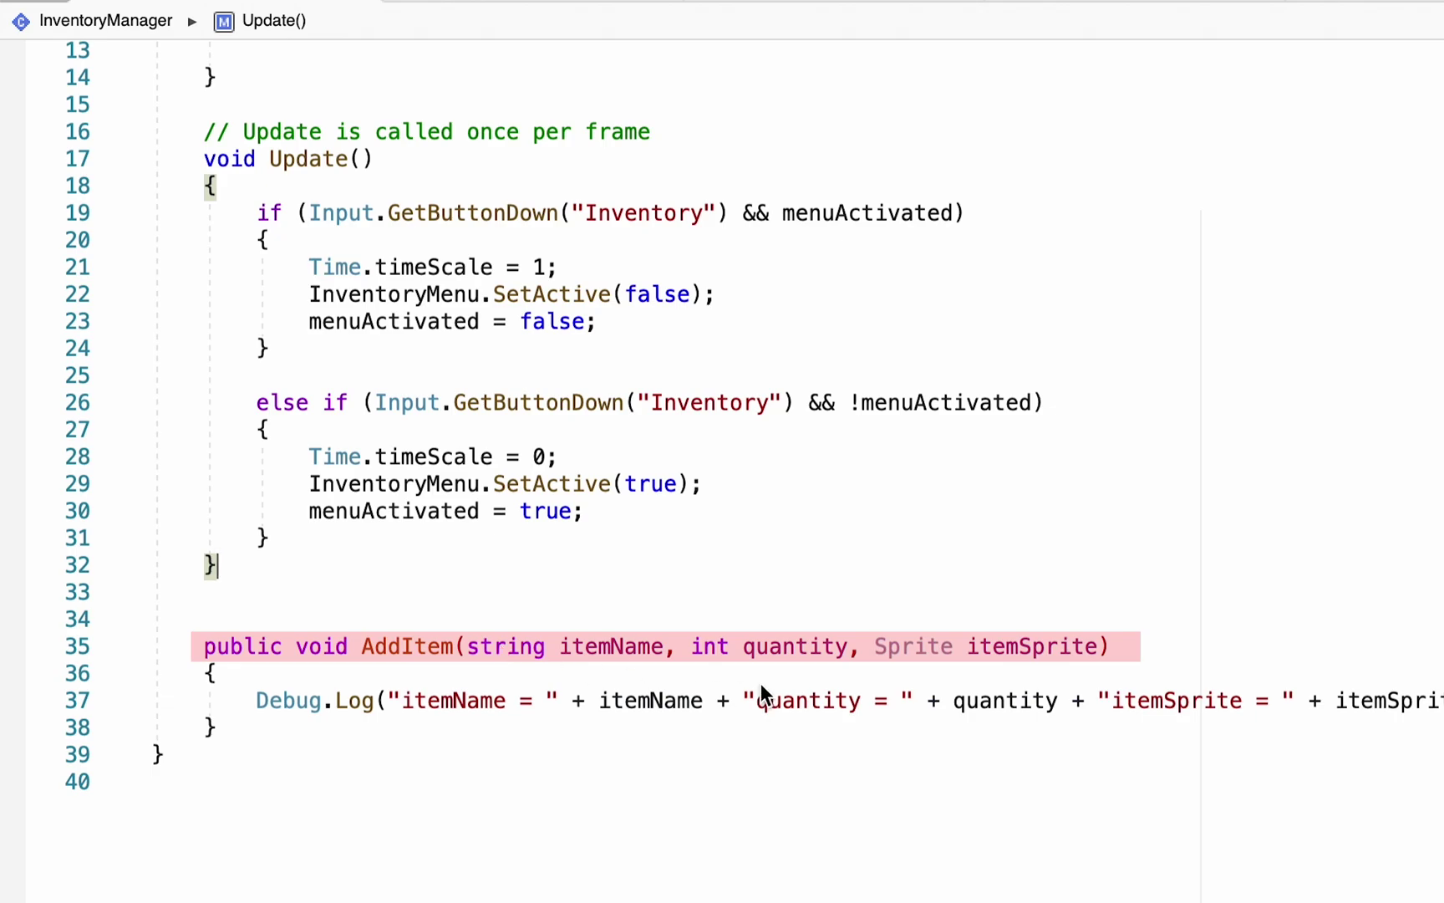
Delete the Debug.Log line from InventoryManager's AddItem method.
{"action": "key", "text": "Down"}
{"action": "key", "text": "Down"}
{"action": "key", "text": "Down"}
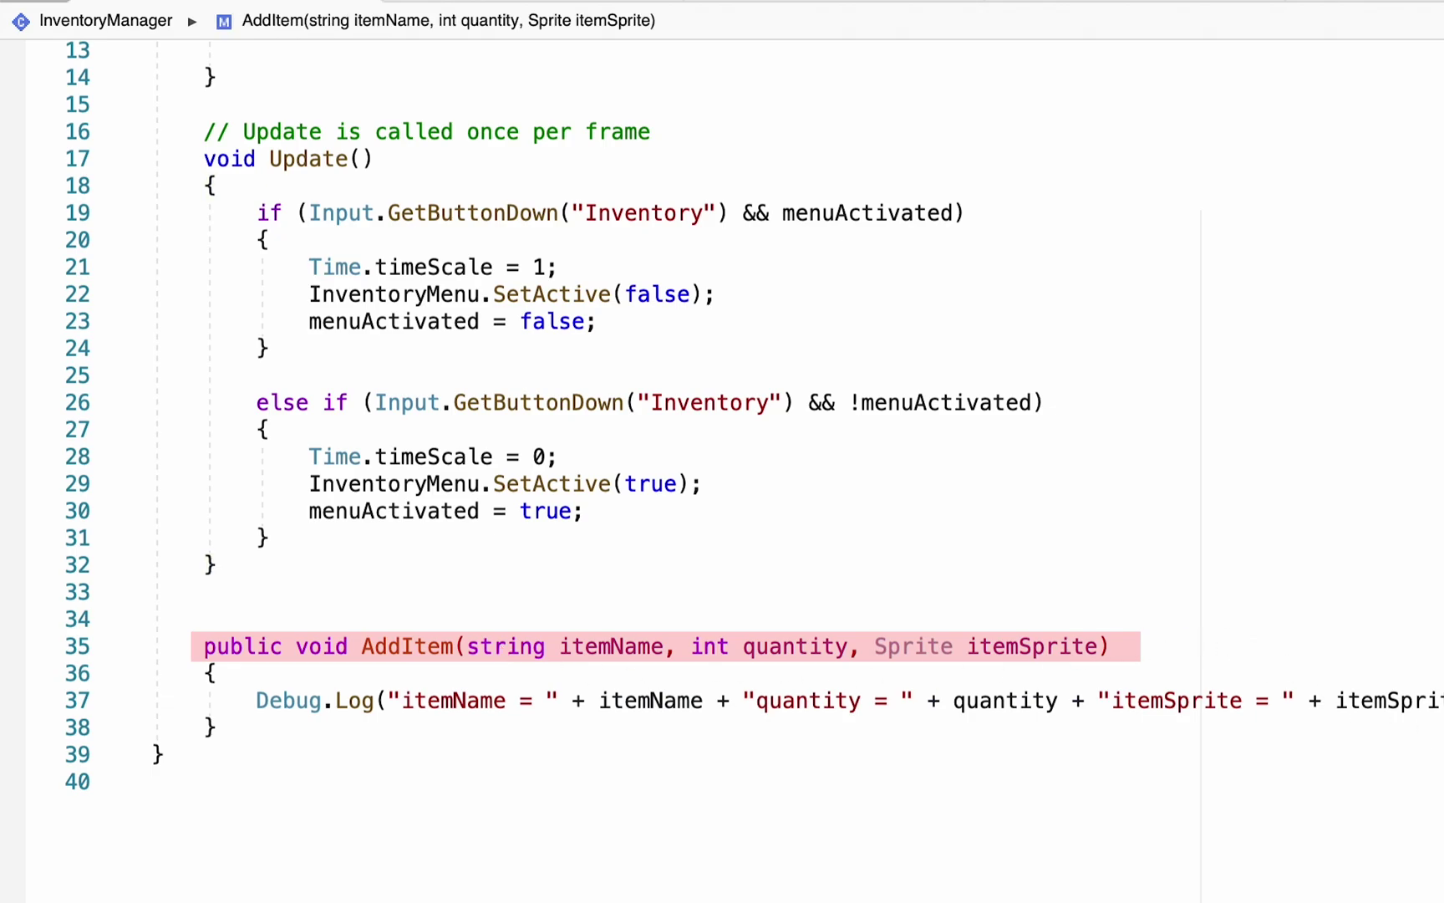
{"action": "left_click_drag", "start_coordinate": [1439, 701], "coordinate": [259, 699]}
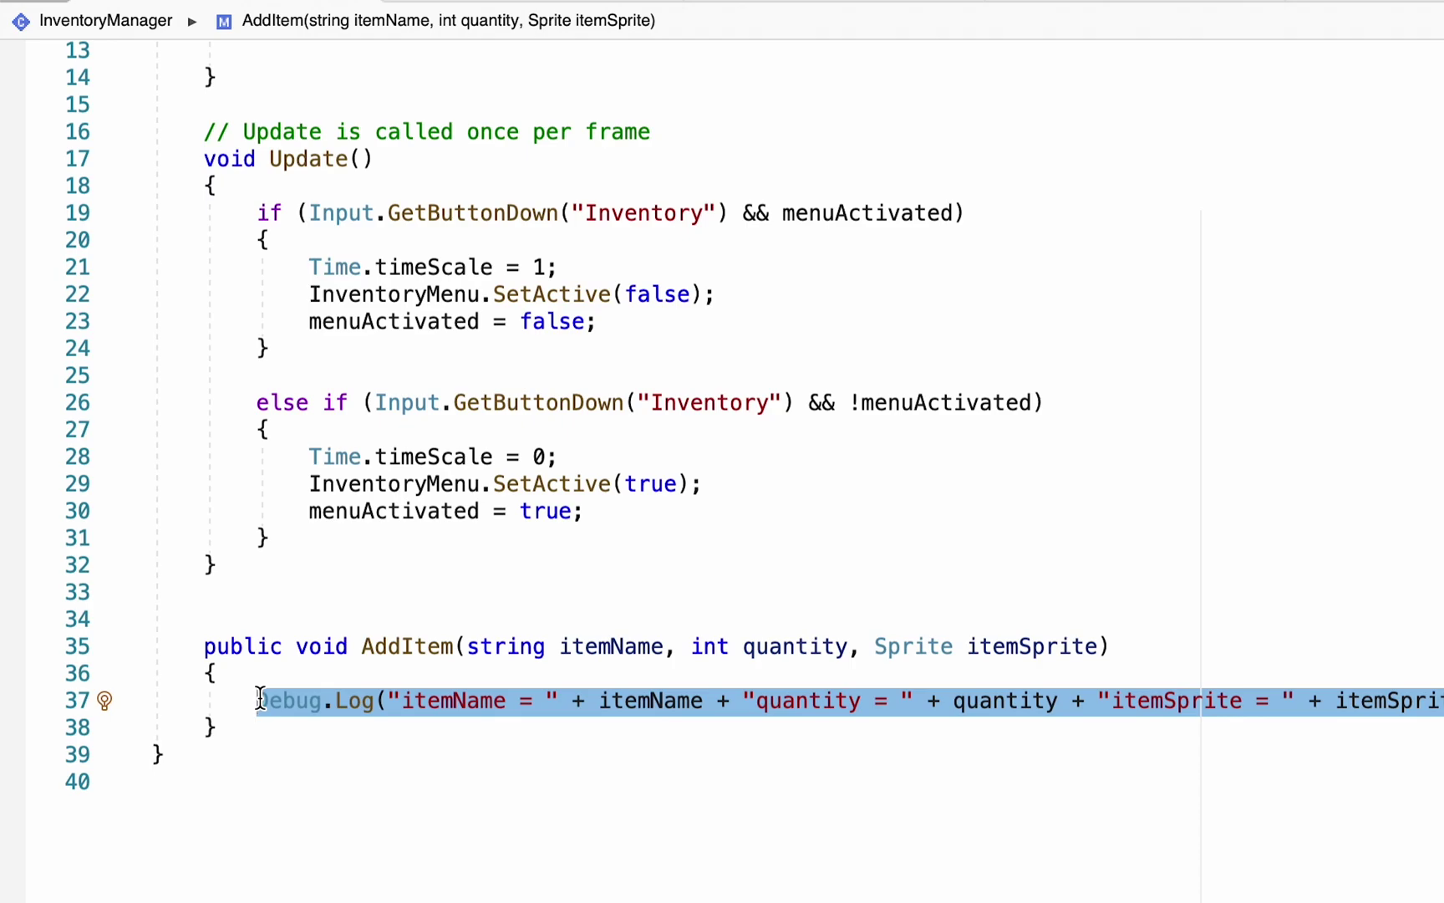
{"action": "key", "text": "BackSpace"}
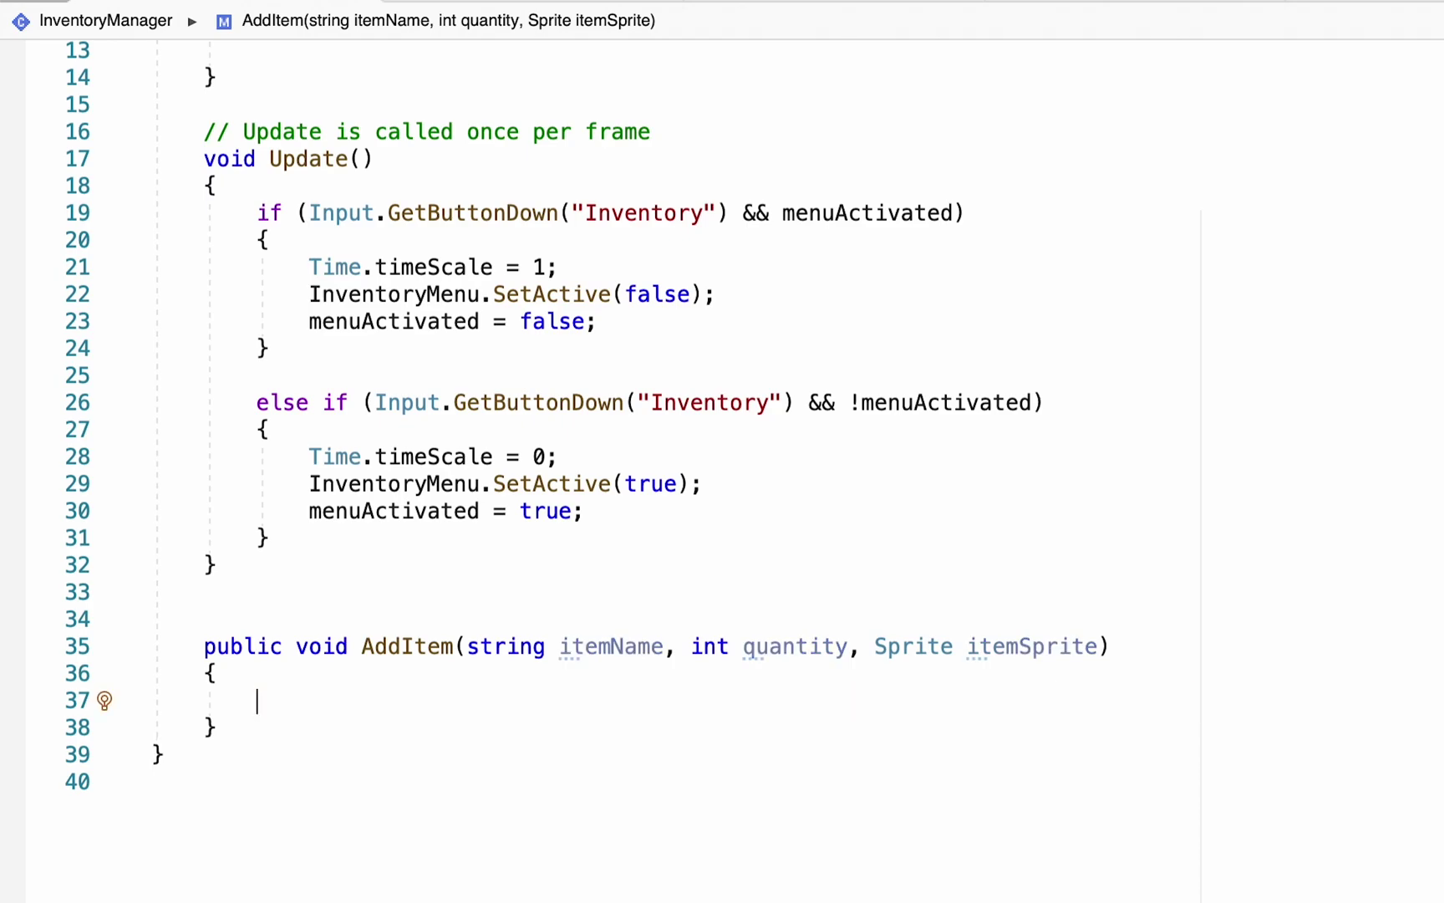
{"action": "scroll", "coordinate": [722, 451], "scroll_direction": "up", "scroll_amount": 5}
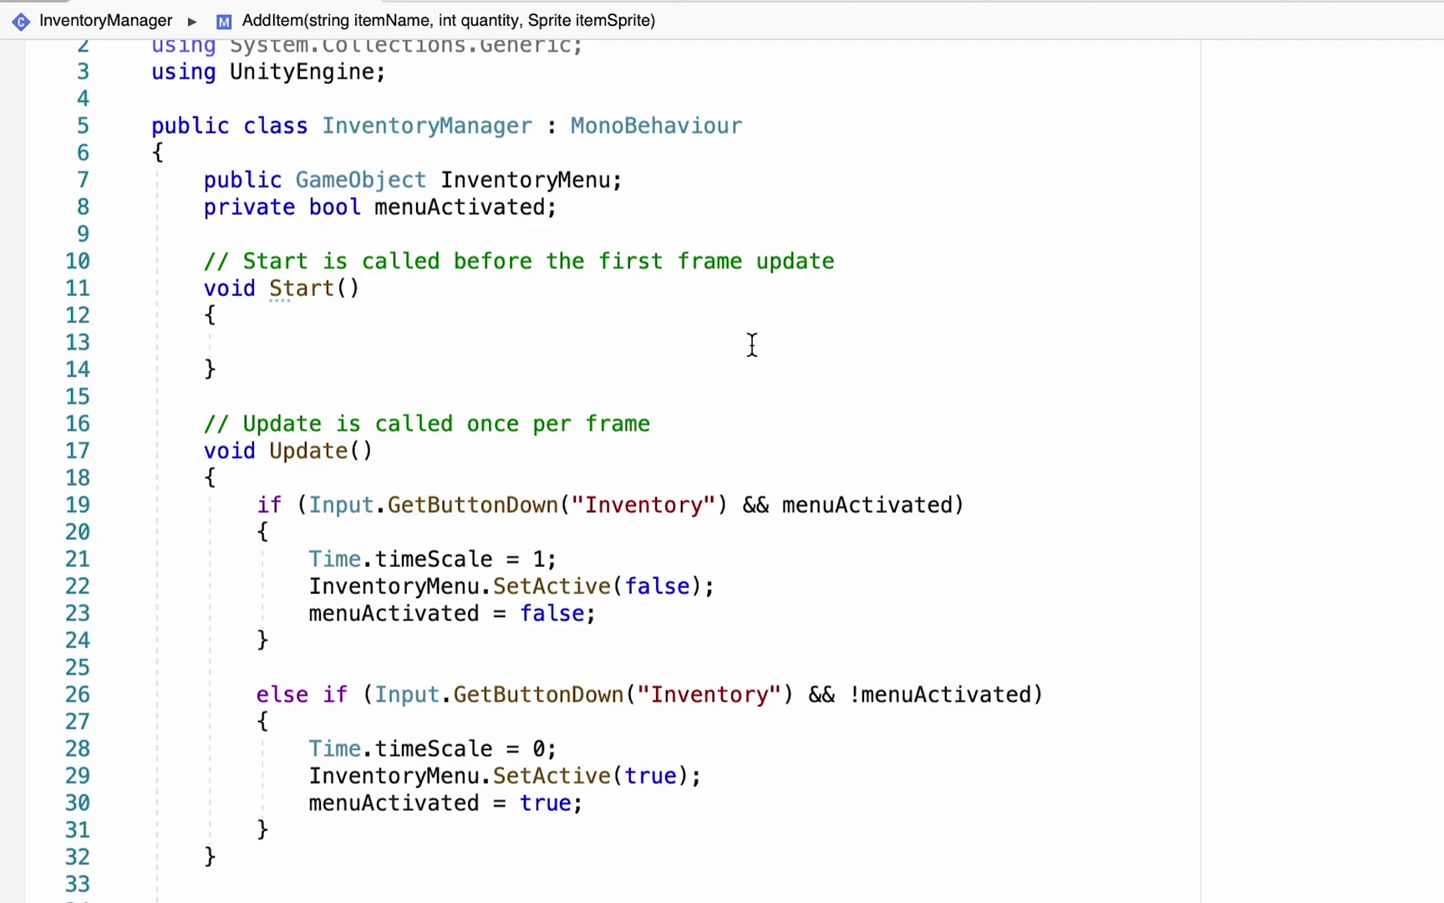
Declare public ItemSlot[] itemSlot; below the menuActivated field.
{"action": "left_click", "coordinate": [586, 217]}
{"action": "key", "text": "Return"}
{"action": "type", "text": "p"}
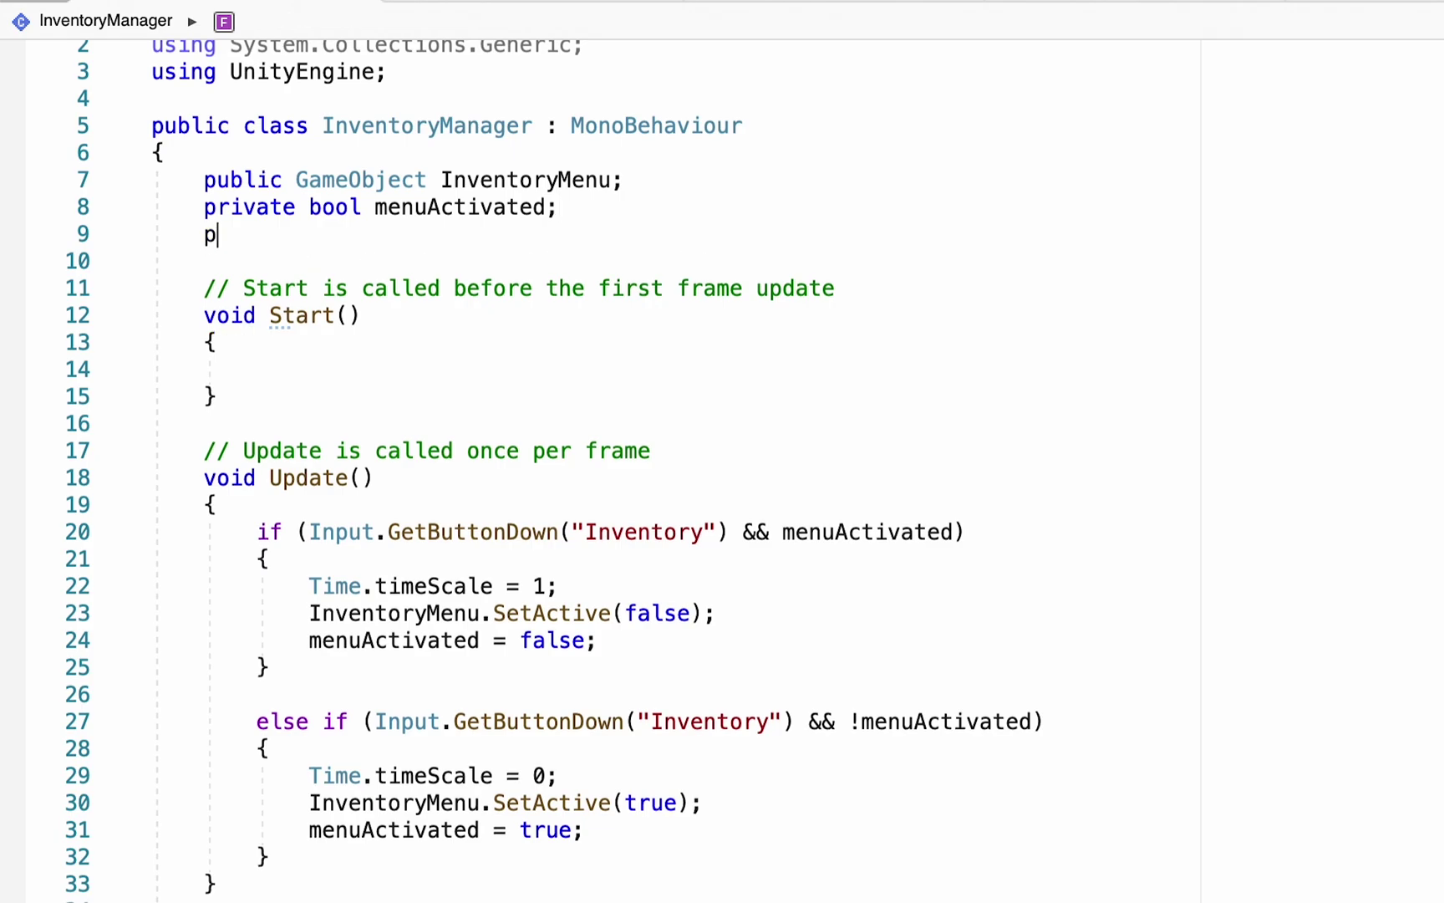
{"action": "type", "text": "ublic Ite"}
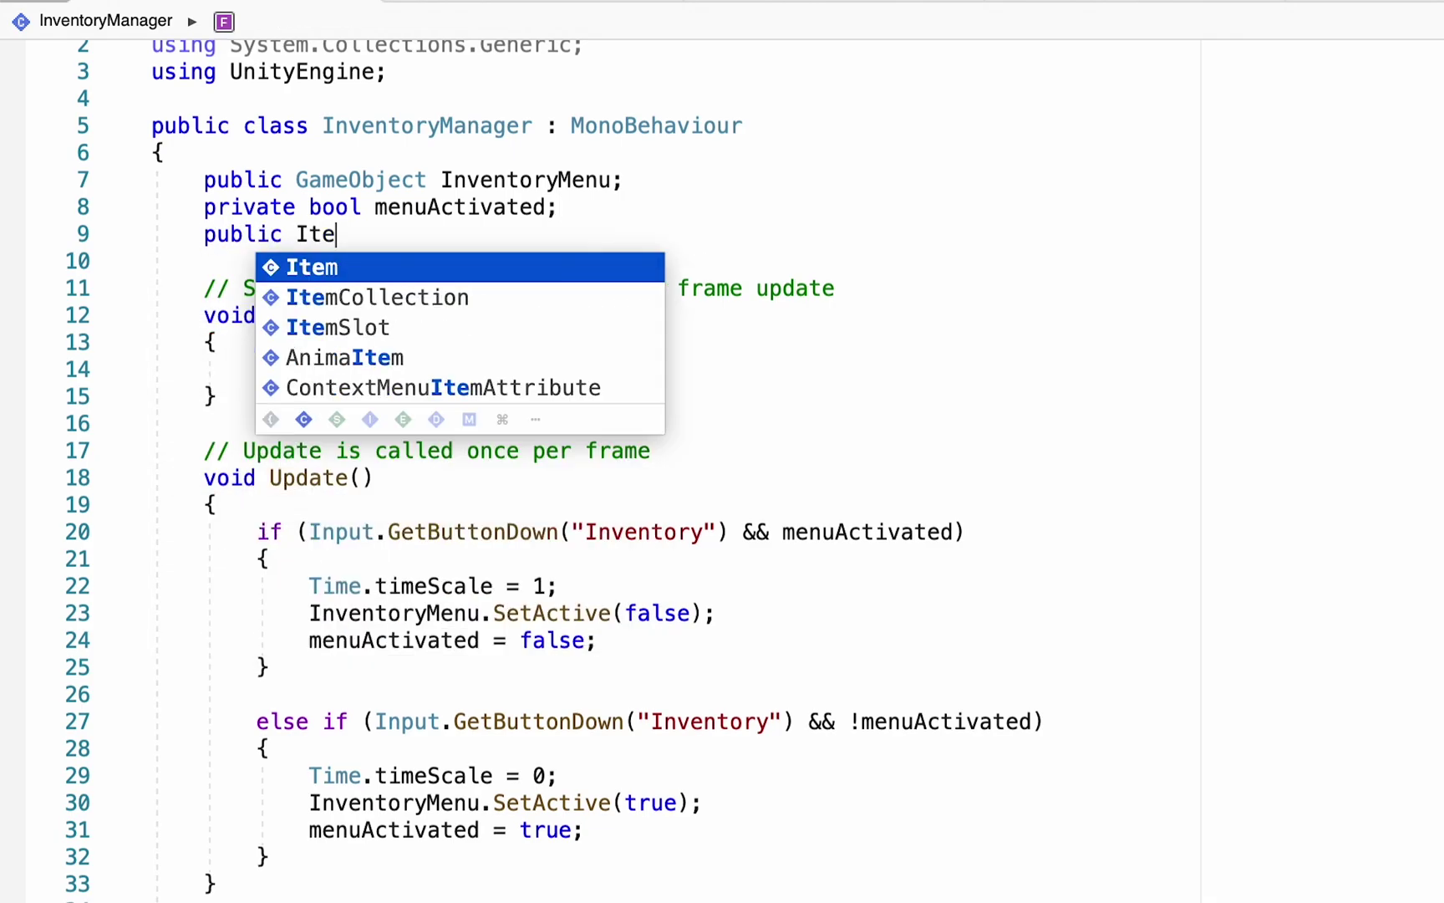
{"action": "type", "text": "mSlot ite"}
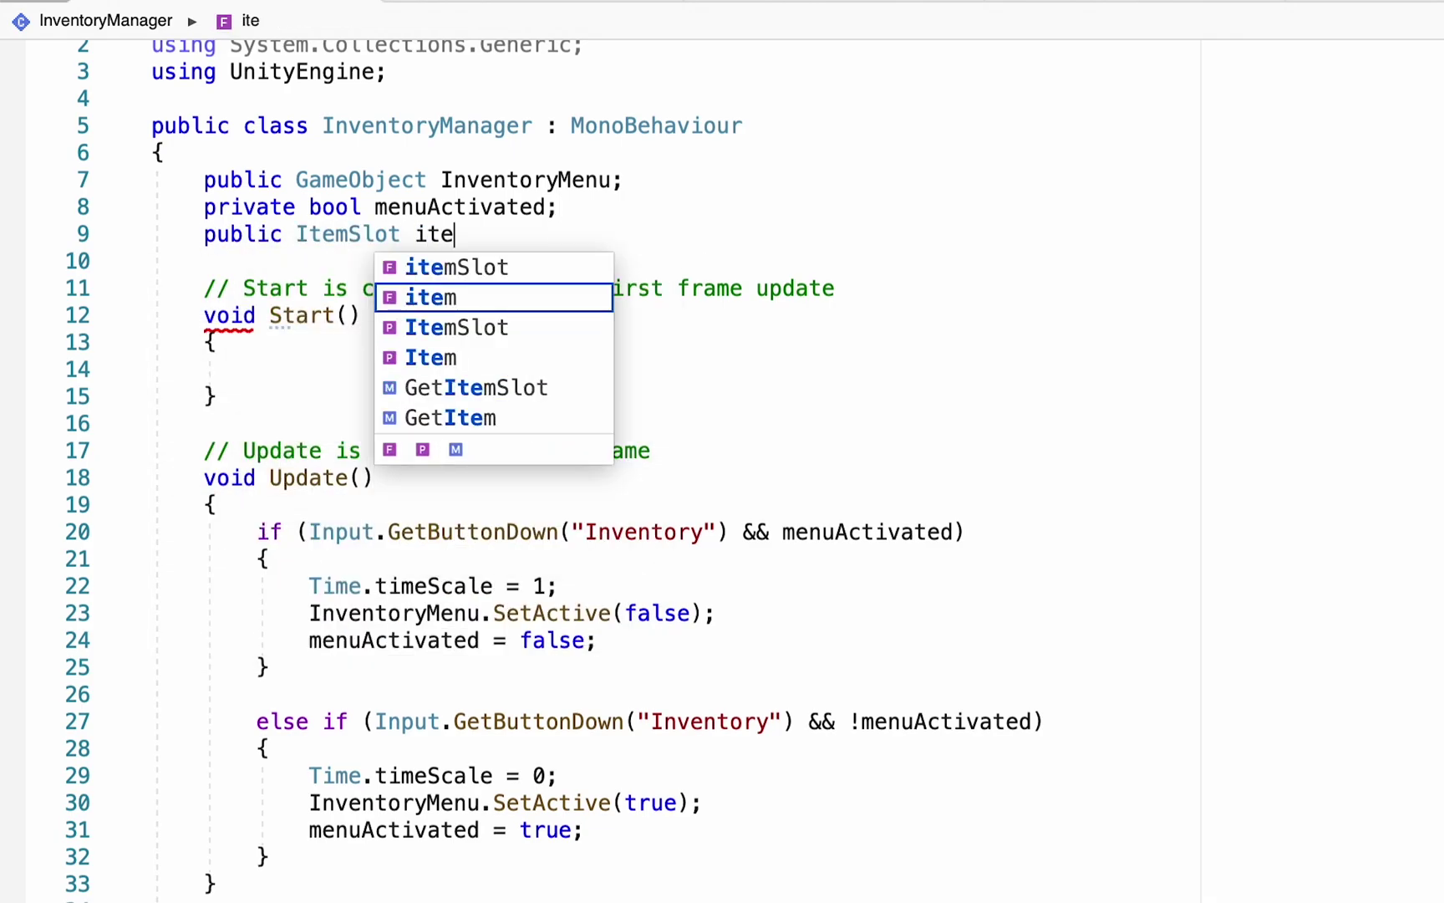
{"action": "type", "text": "mSlot;"}
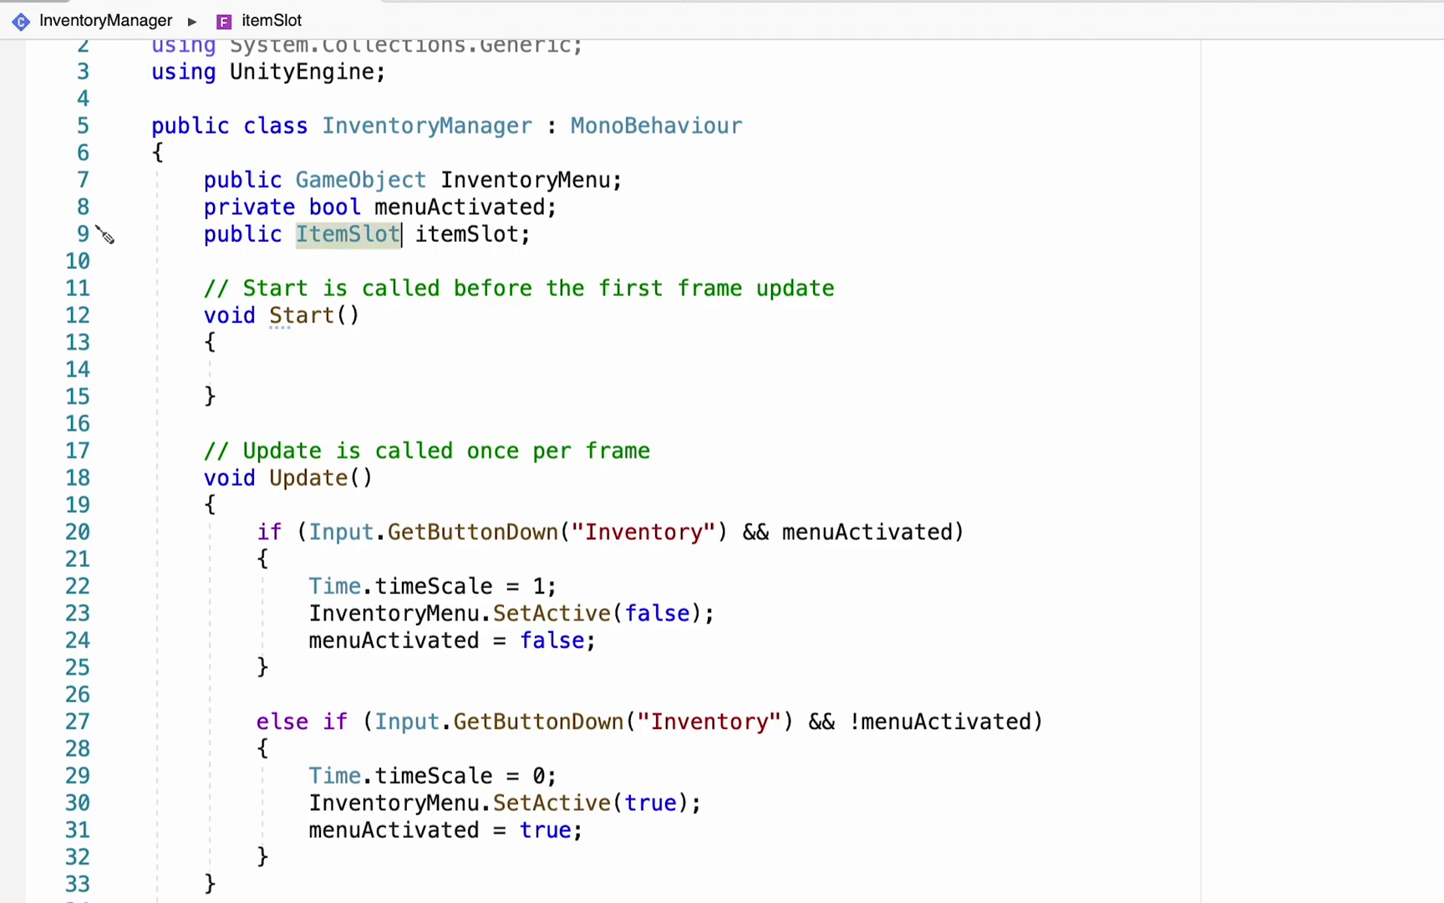
{"action": "type", "text": "[]"}
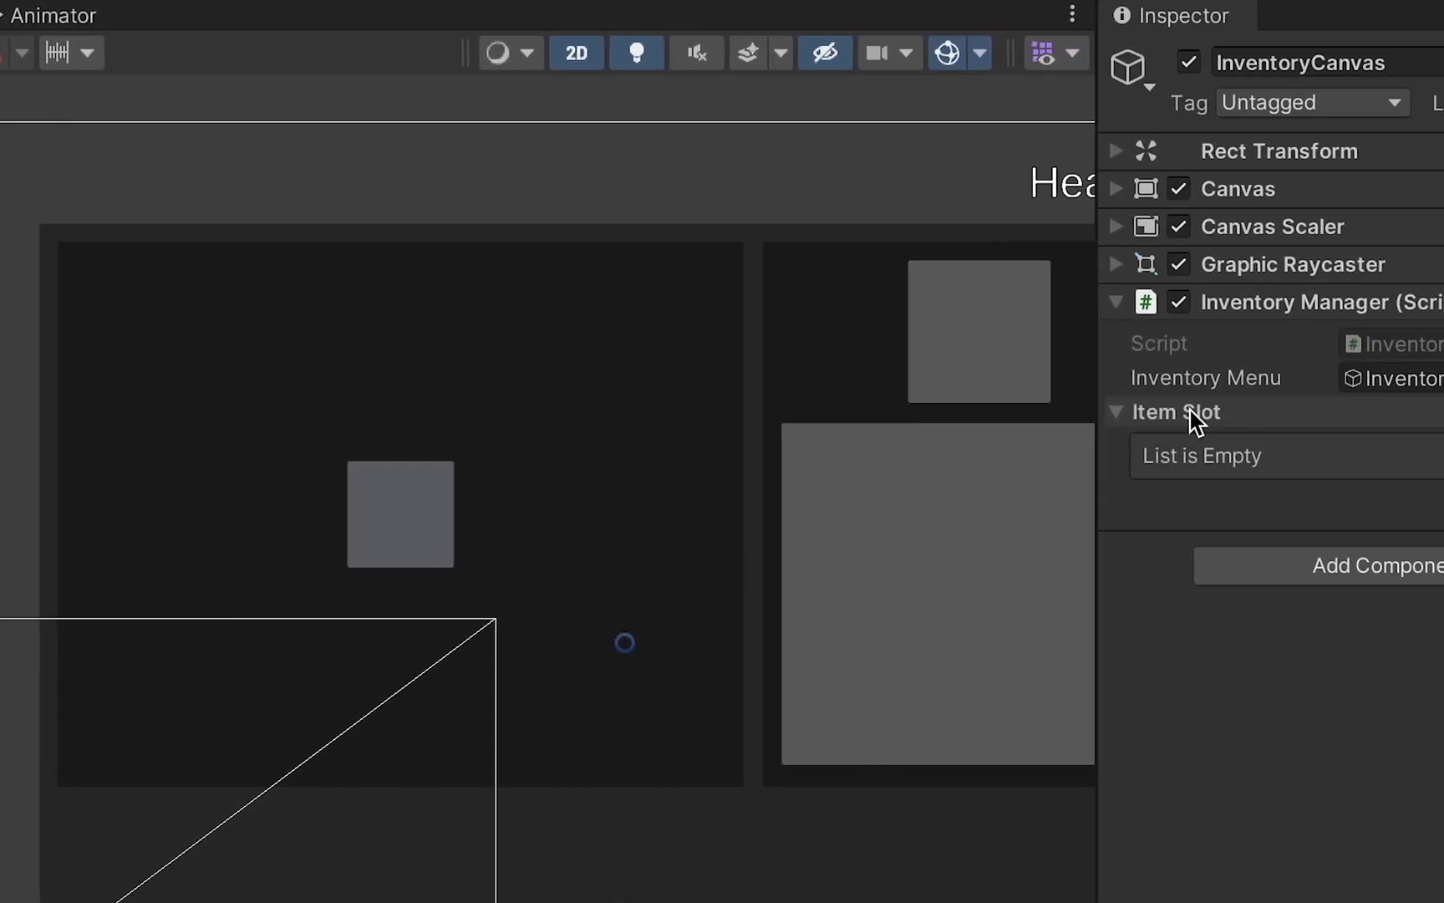
Duplicate ItemSlot and add ItemSlot through ItemSlot (3) to the Item Slot list.
{"action": "left_click_drag", "start_coordinate": [1190, 419], "coordinate": [937, 412]}
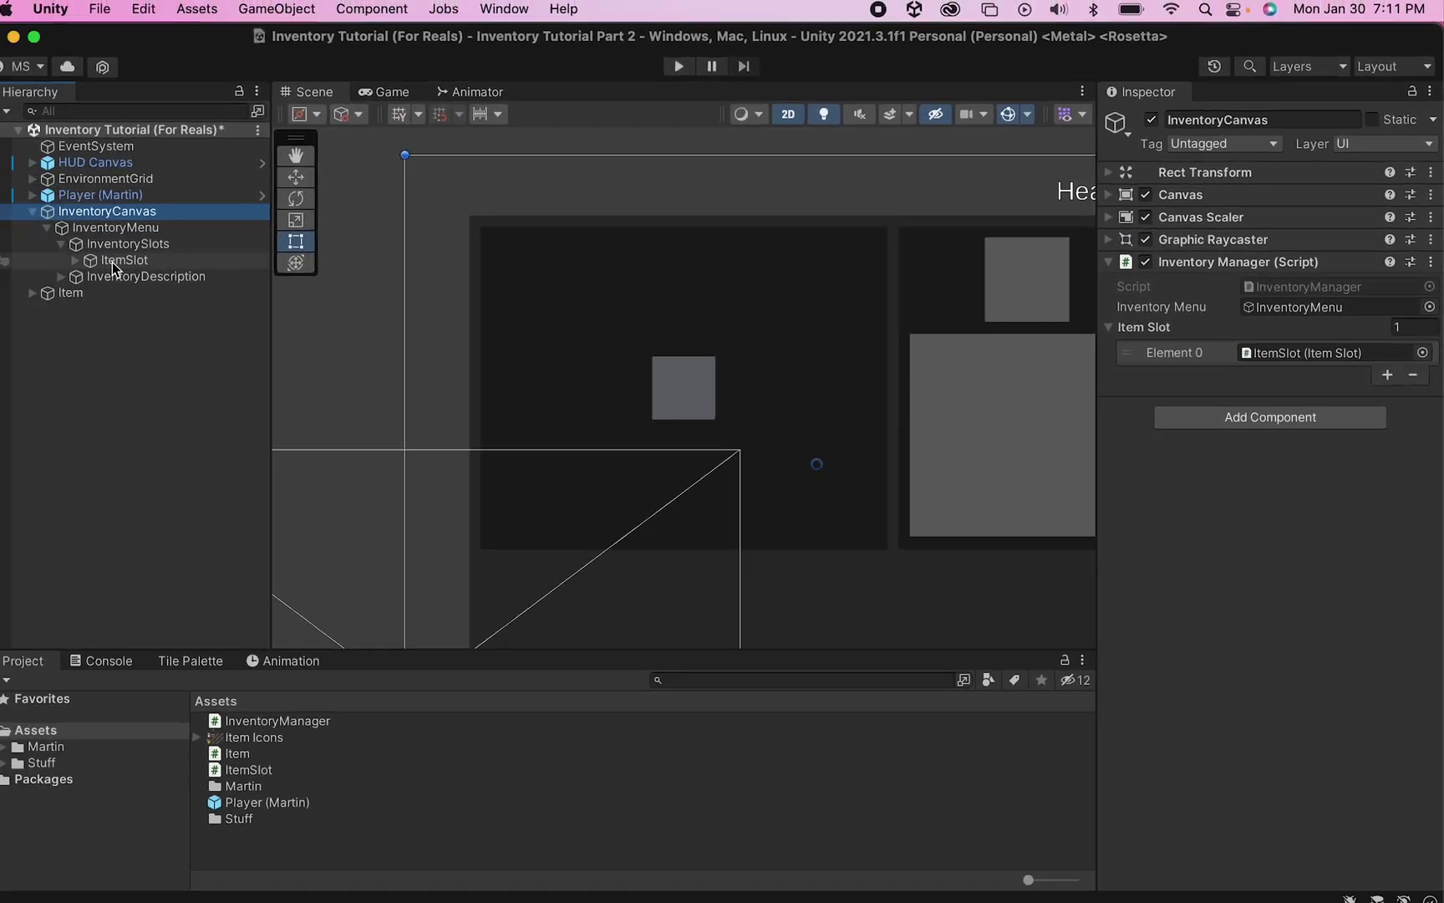
{"action": "left_click", "coordinate": [132, 260]}
{"action": "key", "text": "super+d"}
{"action": "key", "text": "super+d"}
{"action": "key", "text": "super+d"}
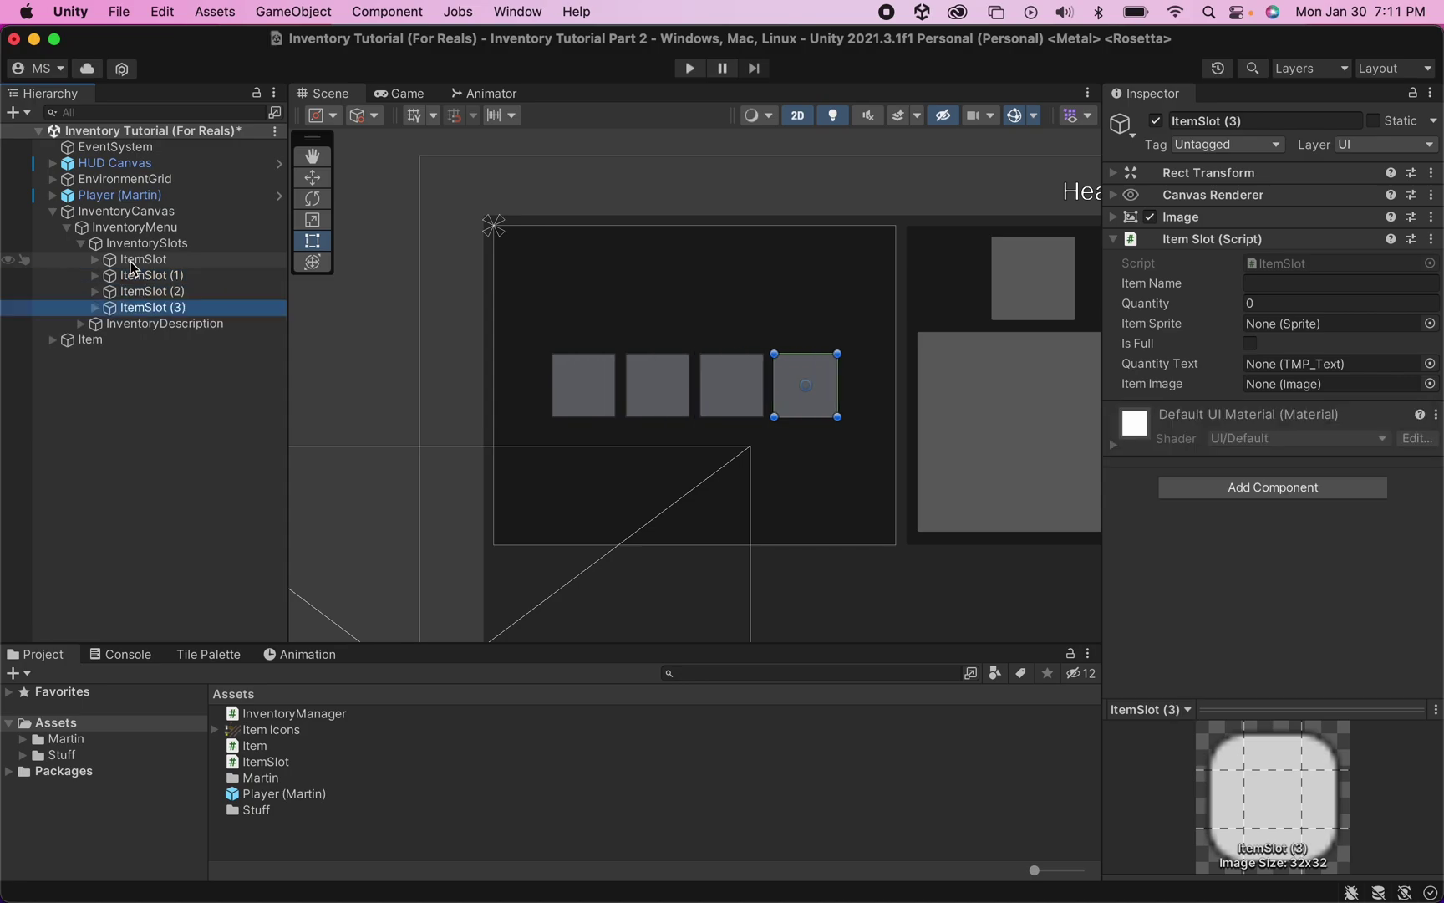
{"action": "left_click", "coordinate": [124, 211]}
{"action": "mouse_move", "coordinate": [147, 276]}
{"action": "left_mouse_down"}
{"action": "mouse_move", "coordinate": [1081, 274]}
{"action": "mouse_move", "coordinate": [1157, 328]}
{"action": "left_mouse_up"}
{"action": "left_click_drag", "start_coordinate": [116, 294], "coordinate": [1158, 324]}
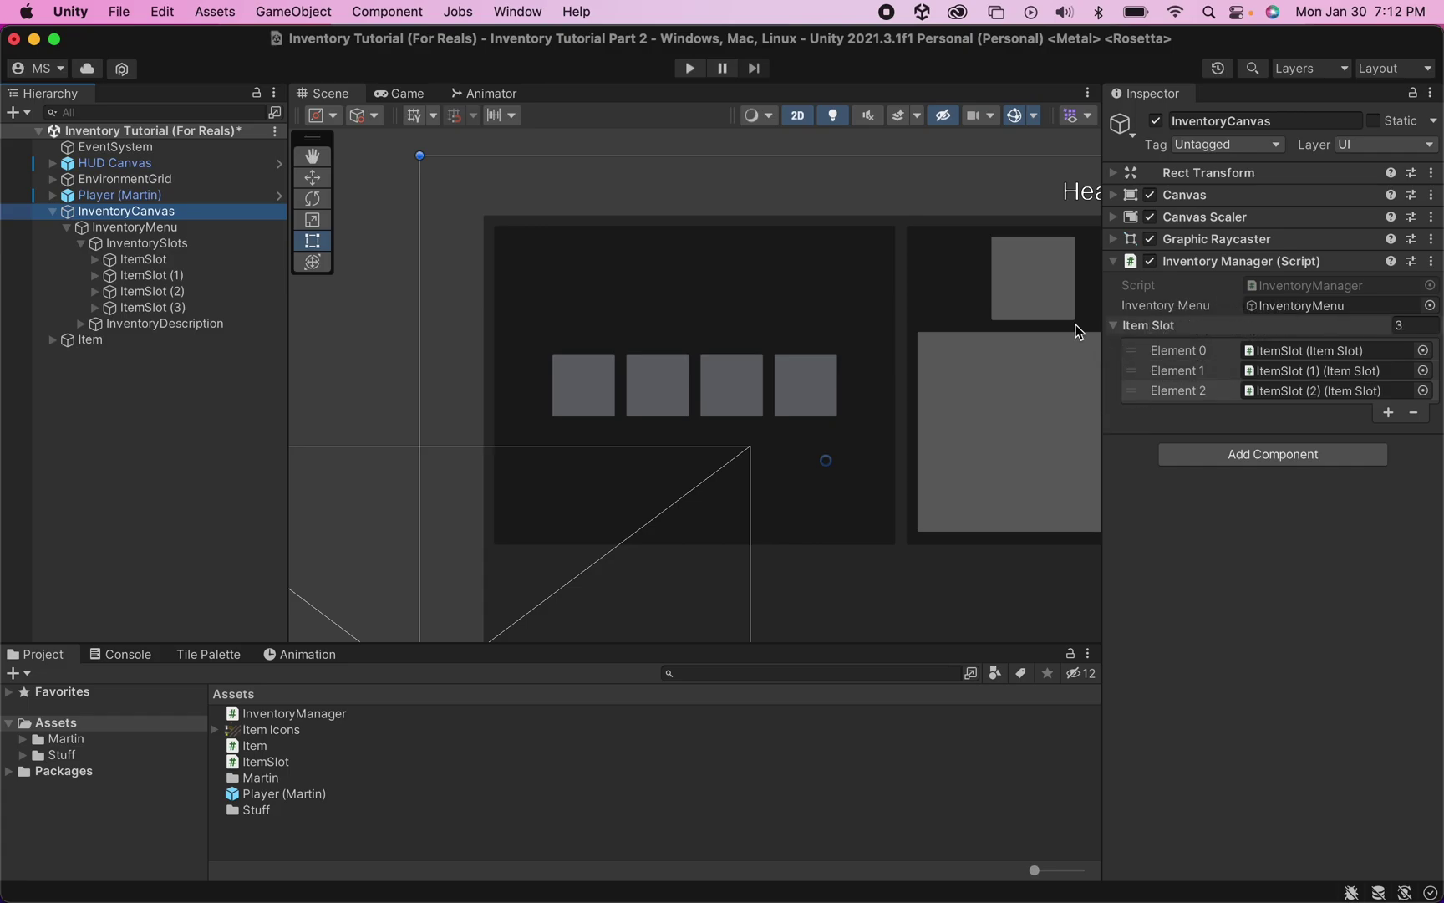
{"action": "left_click_drag", "start_coordinate": [146, 307], "coordinate": [1173, 329]}
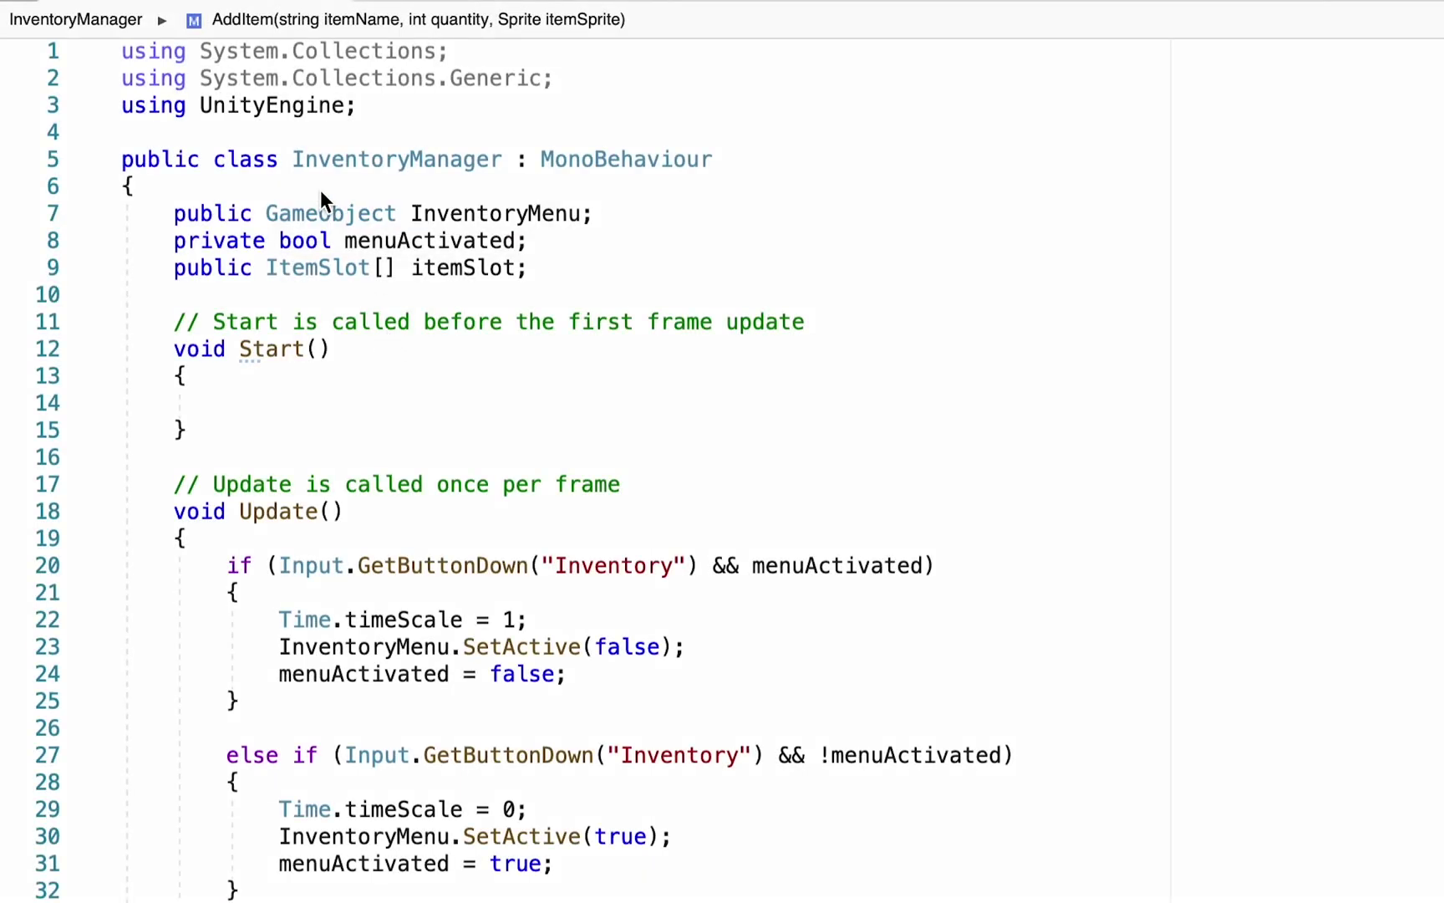
{"action": "scroll", "coordinate": [775, 502], "scroll_direction": "down", "scroll_amount": 2}
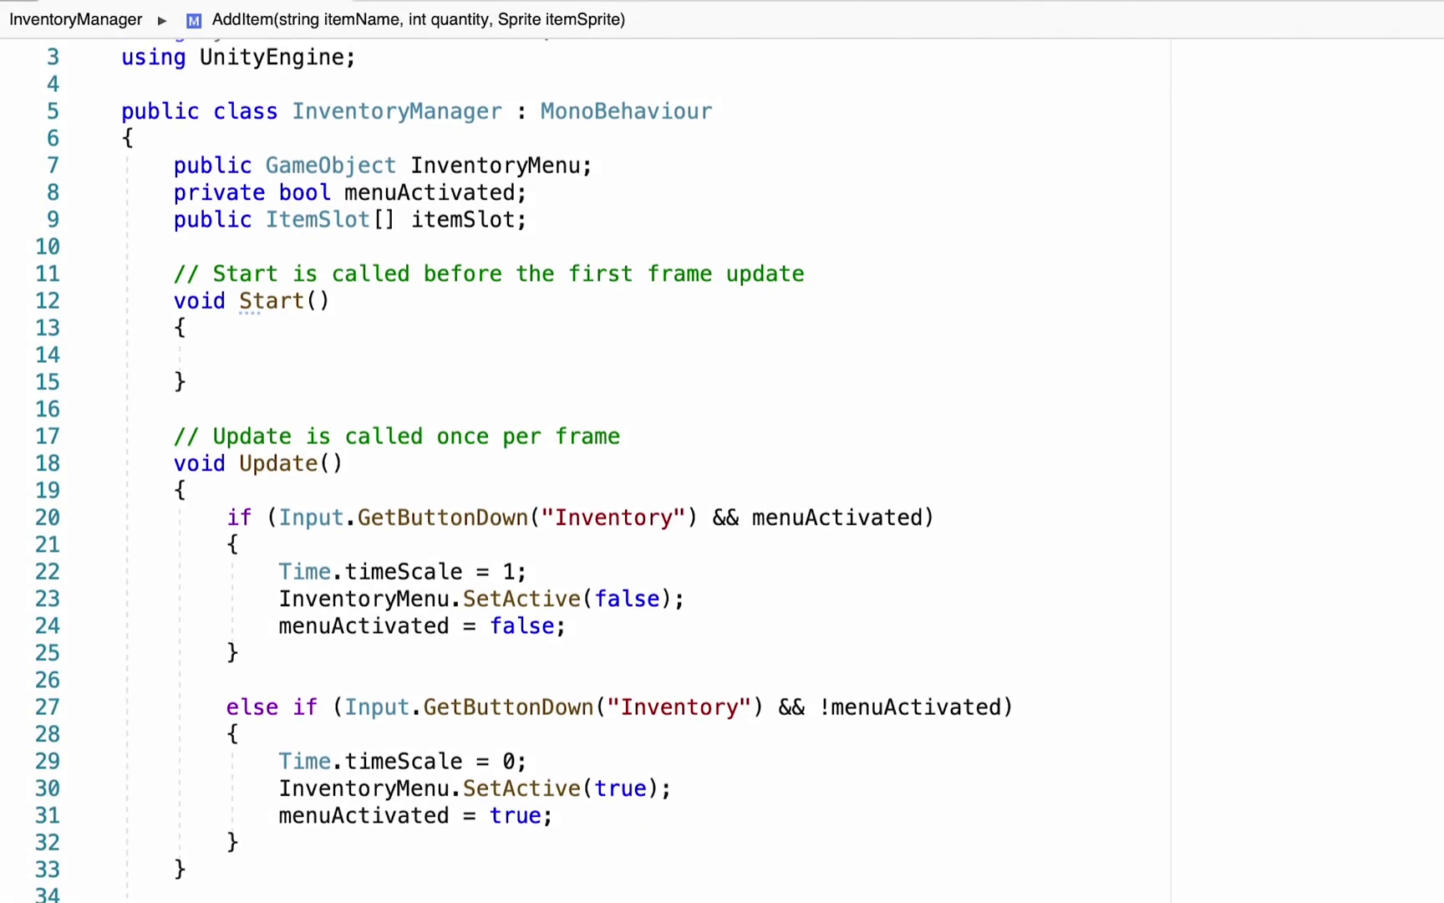
{"action": "scroll", "coordinate": [297, 737], "scroll_direction": "down", "scroll_amount": 3}
{"action": "type", "text": "fo"}
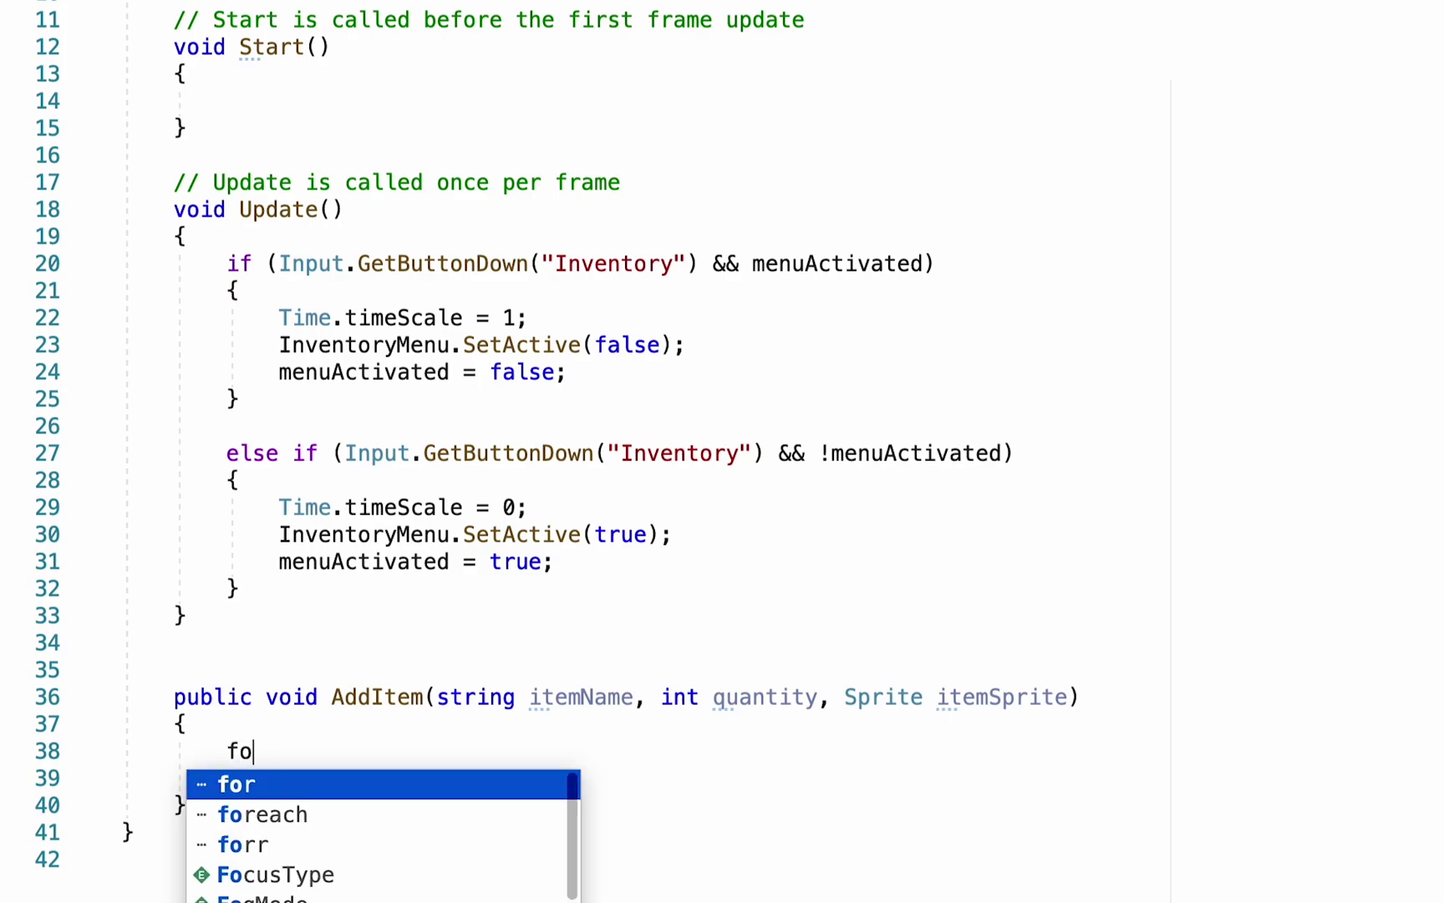
{"action": "type", "text": "r"}
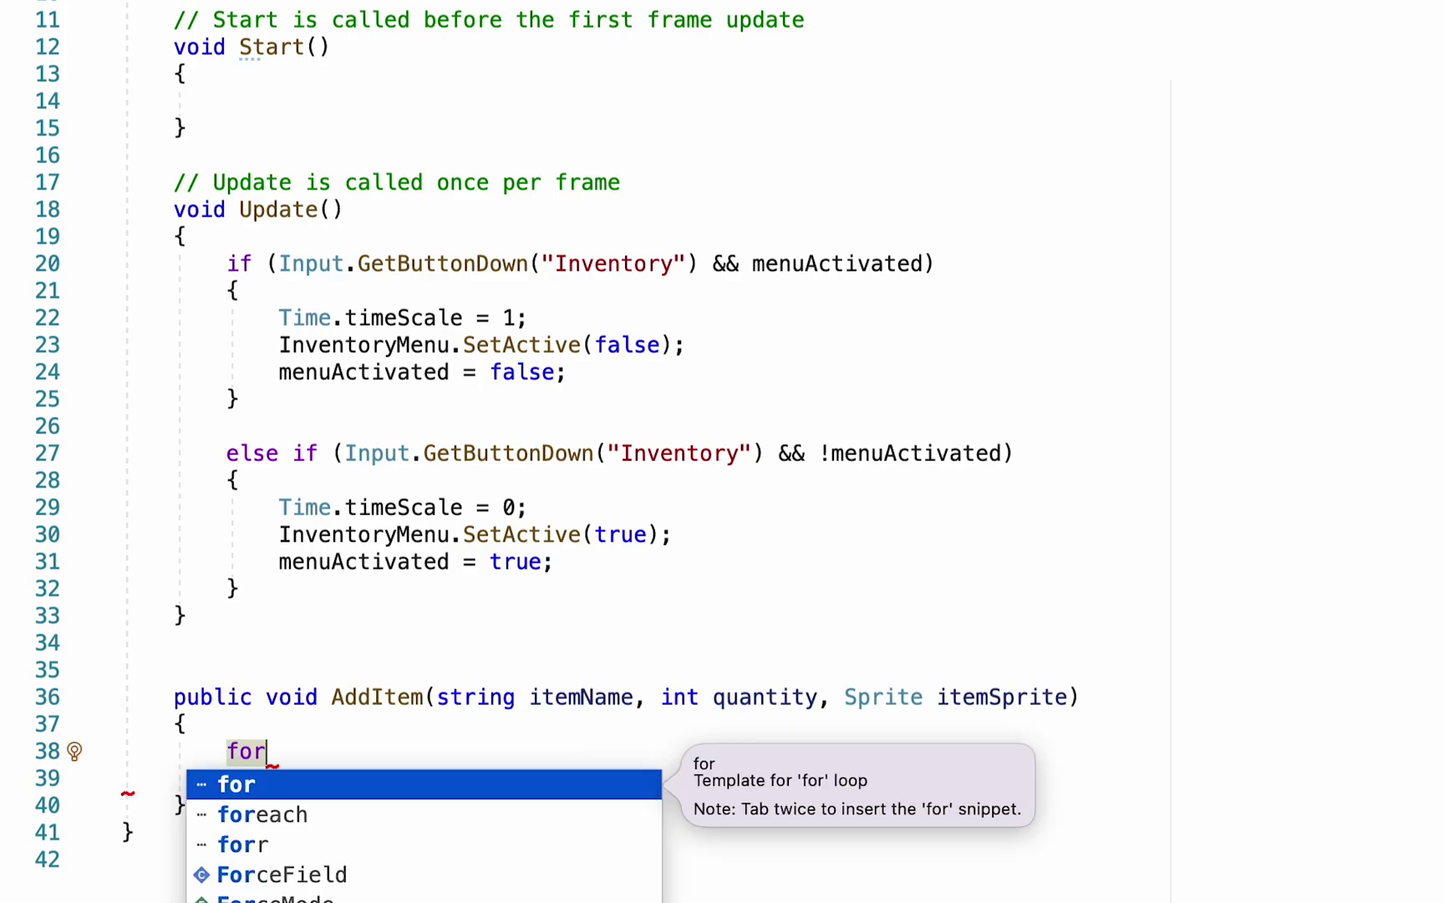
Add a for loop over the itemSlot array in InventoryManager's AddItem.
{"action": "key", "text": "Tab"}
{"action": "key", "text": "Tab"}
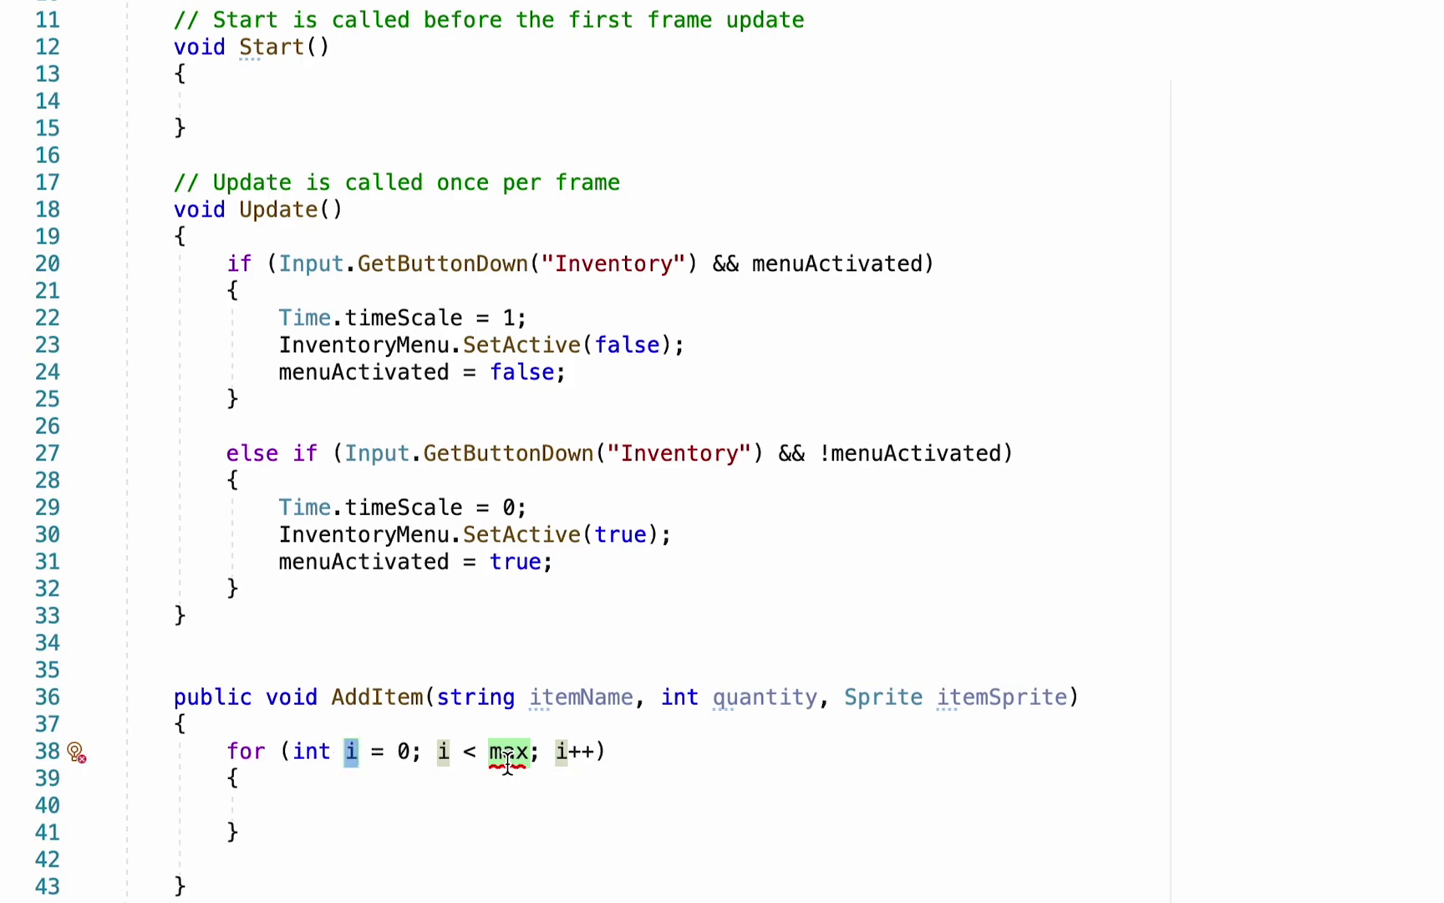
{"action": "key", "text": "Tab"}
{"action": "type", "text": "item"}
{"action": "key", "text": "Down"}
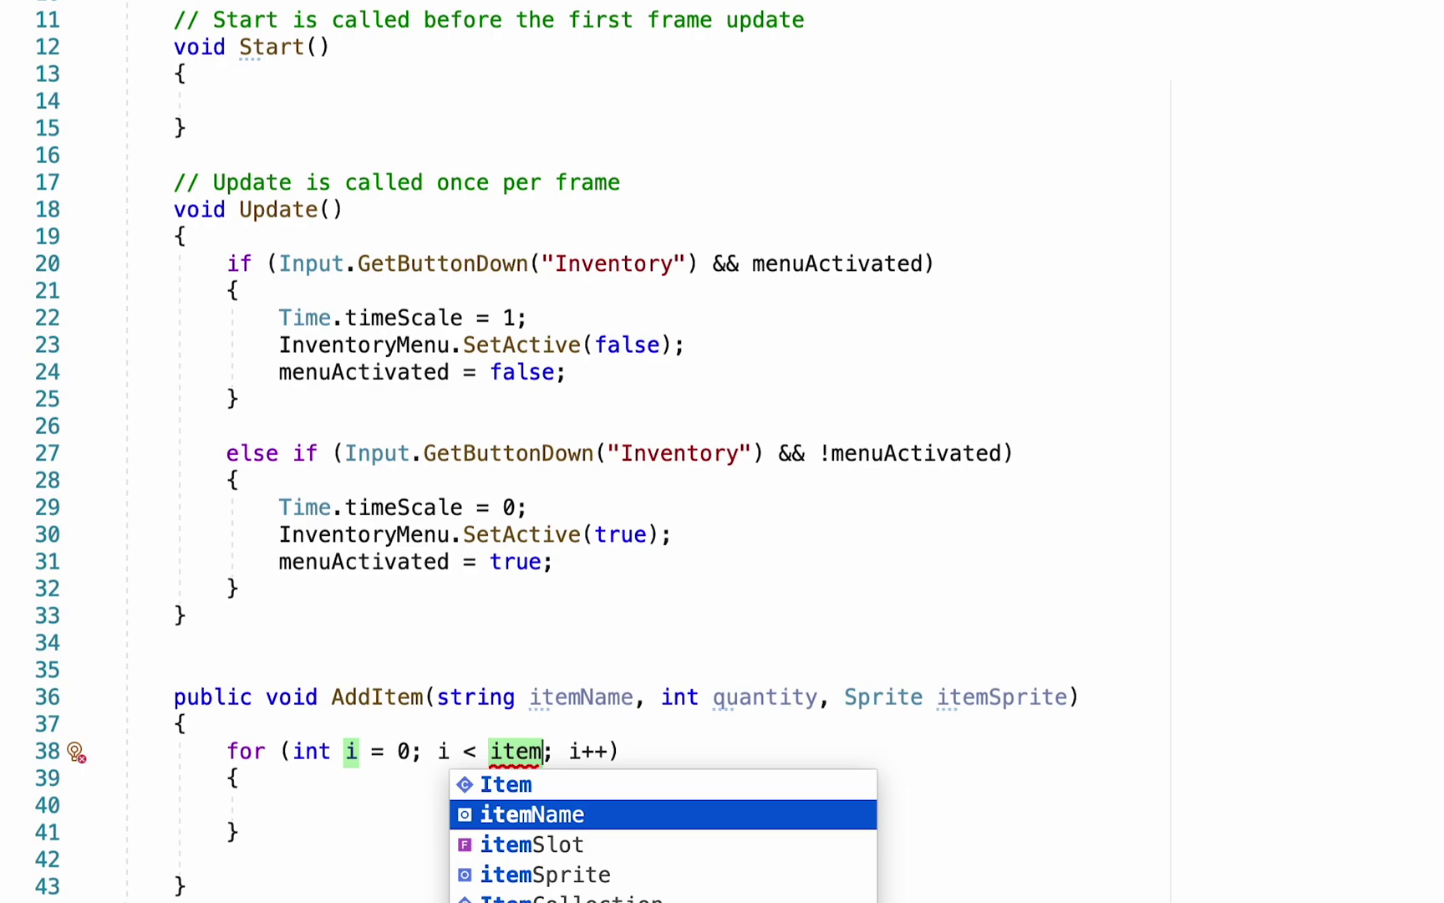
{"action": "key", "text": "Down"}
{"action": "key", "text": "Return"}
{"action": "type", "text": ".Length"}
Inside the loop, pass the item to the first non-full slot and return.
{"action": "left_click", "coordinate": [511, 724]}
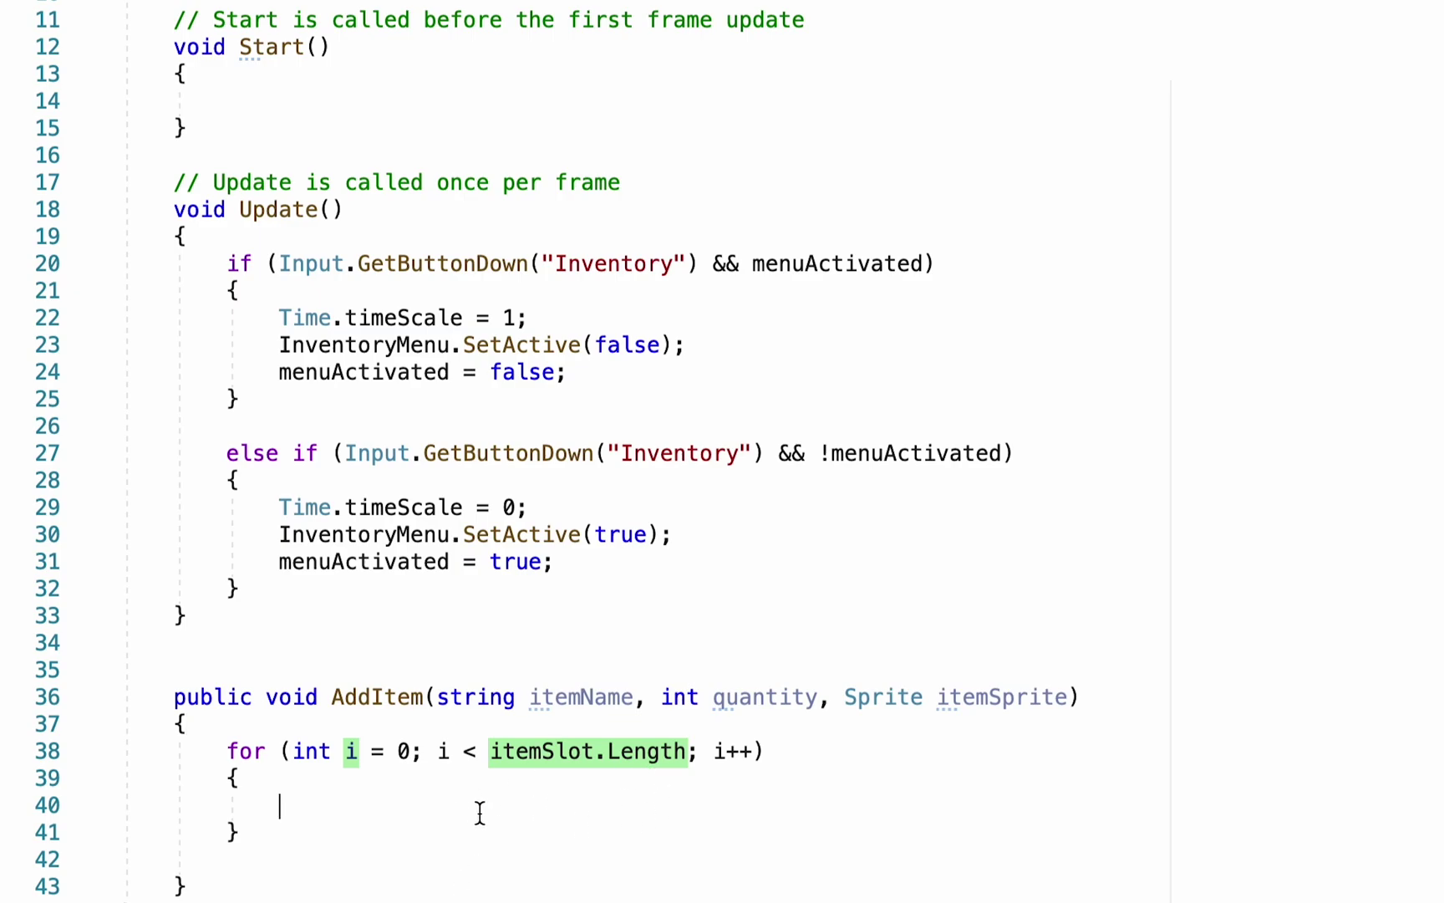
{"action": "type", "text": "if("}
{"action": "type", "text": "item"}
{"action": "key", "text": "Down"}
{"action": "key", "text": "Down"}
{"action": "key", "text": "Return"}
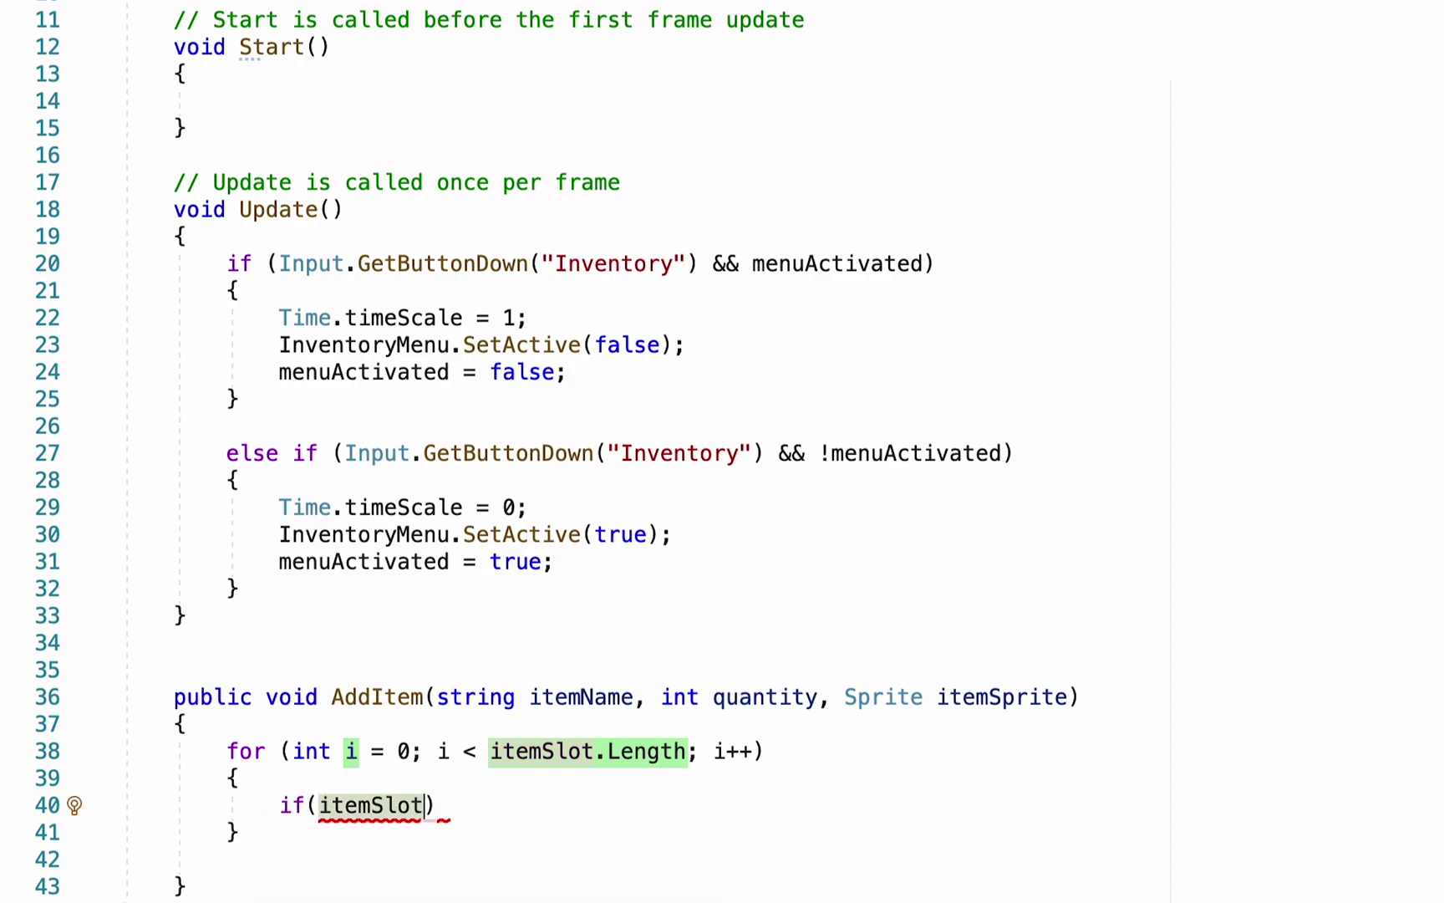
{"action": "type", "text": "[i]"}
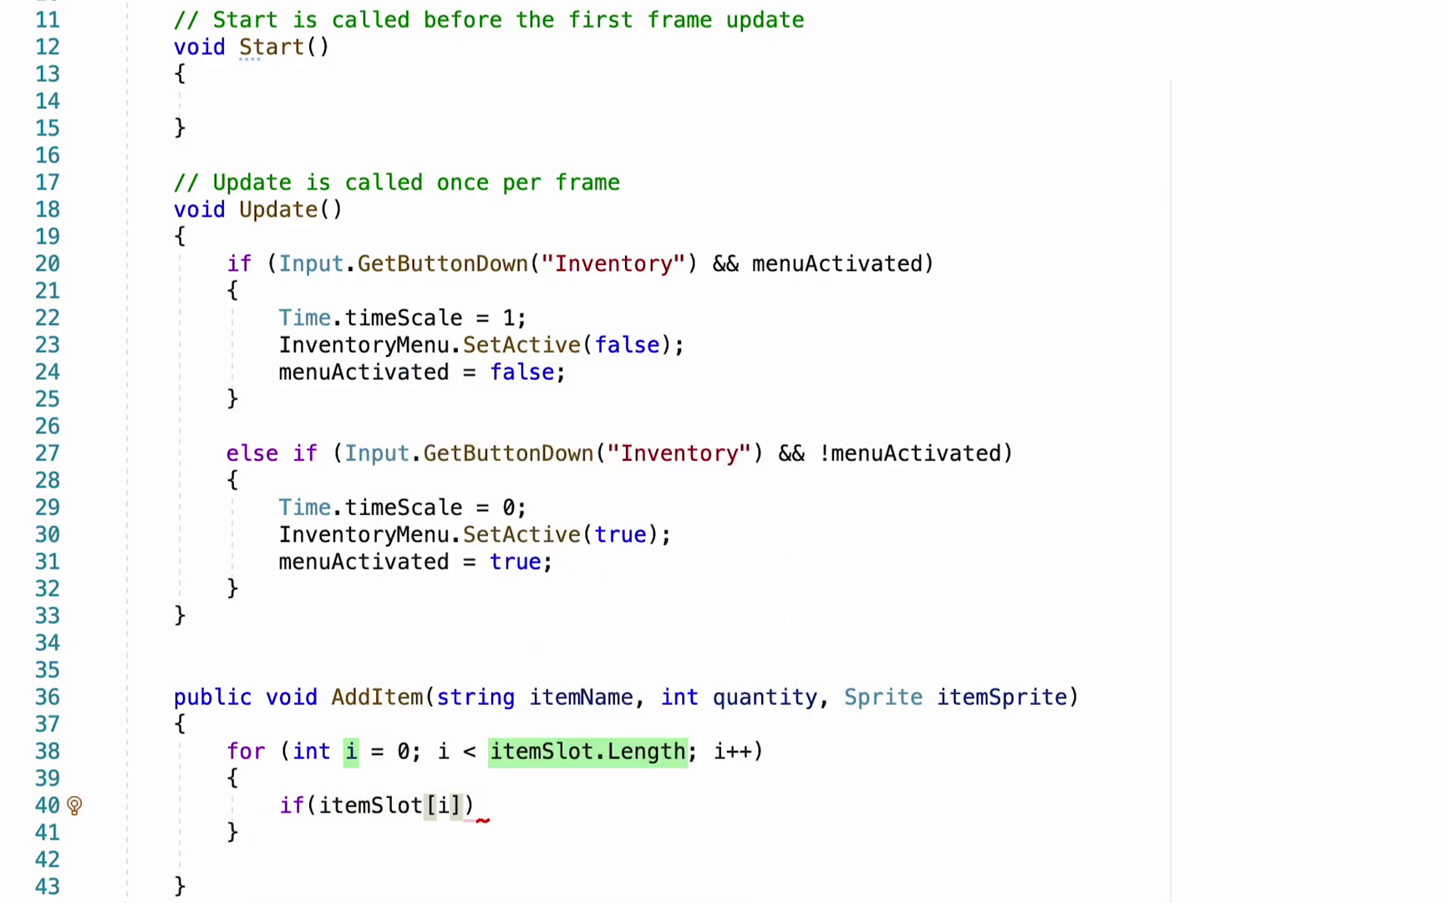
{"action": "type", "text": ".isFul"}
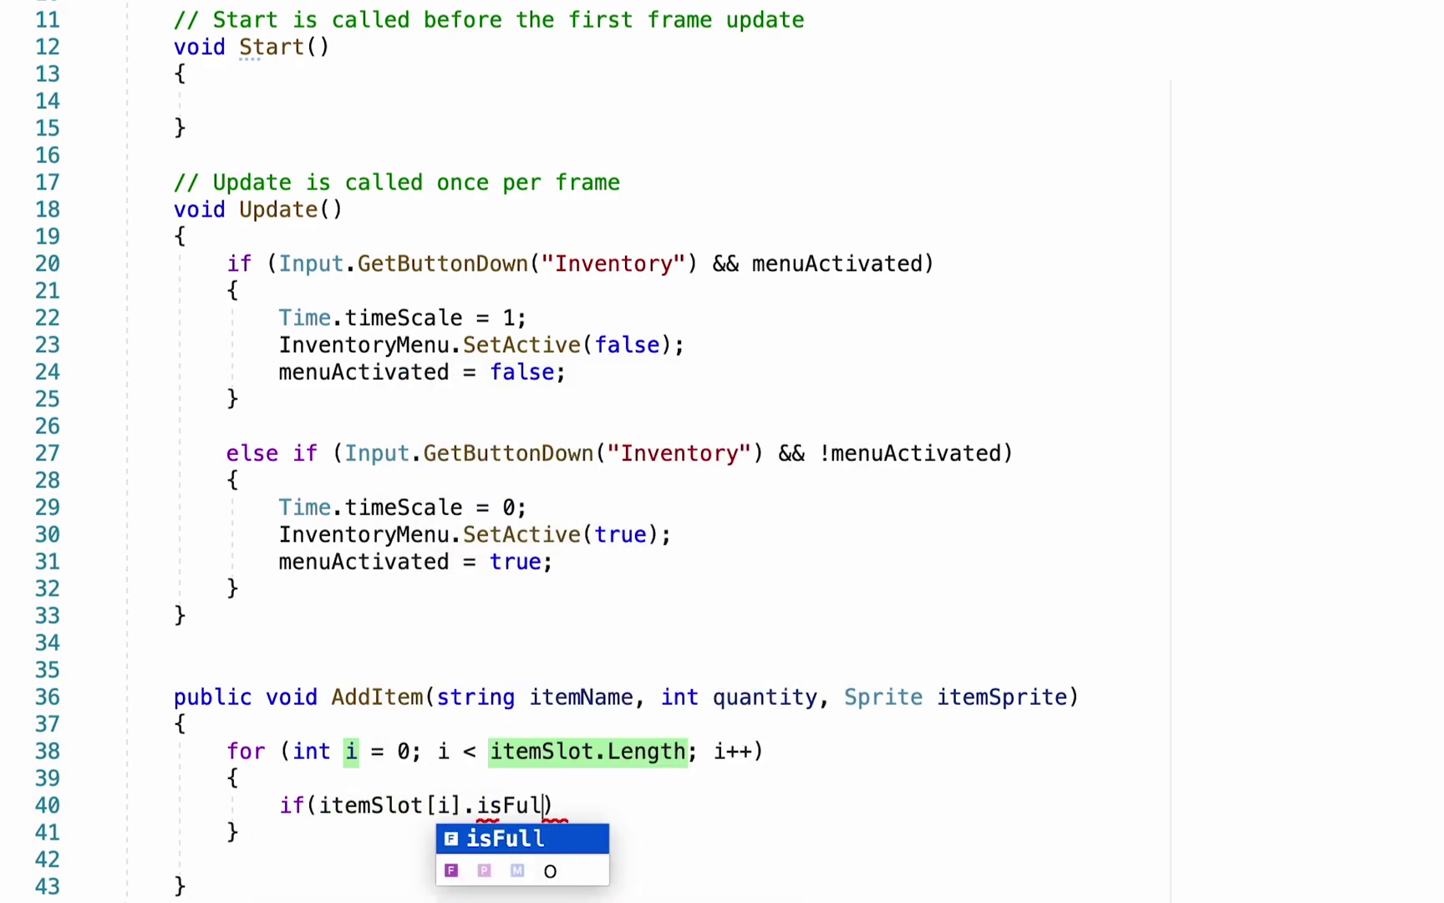
{"action": "type", "text": "l == fa"}
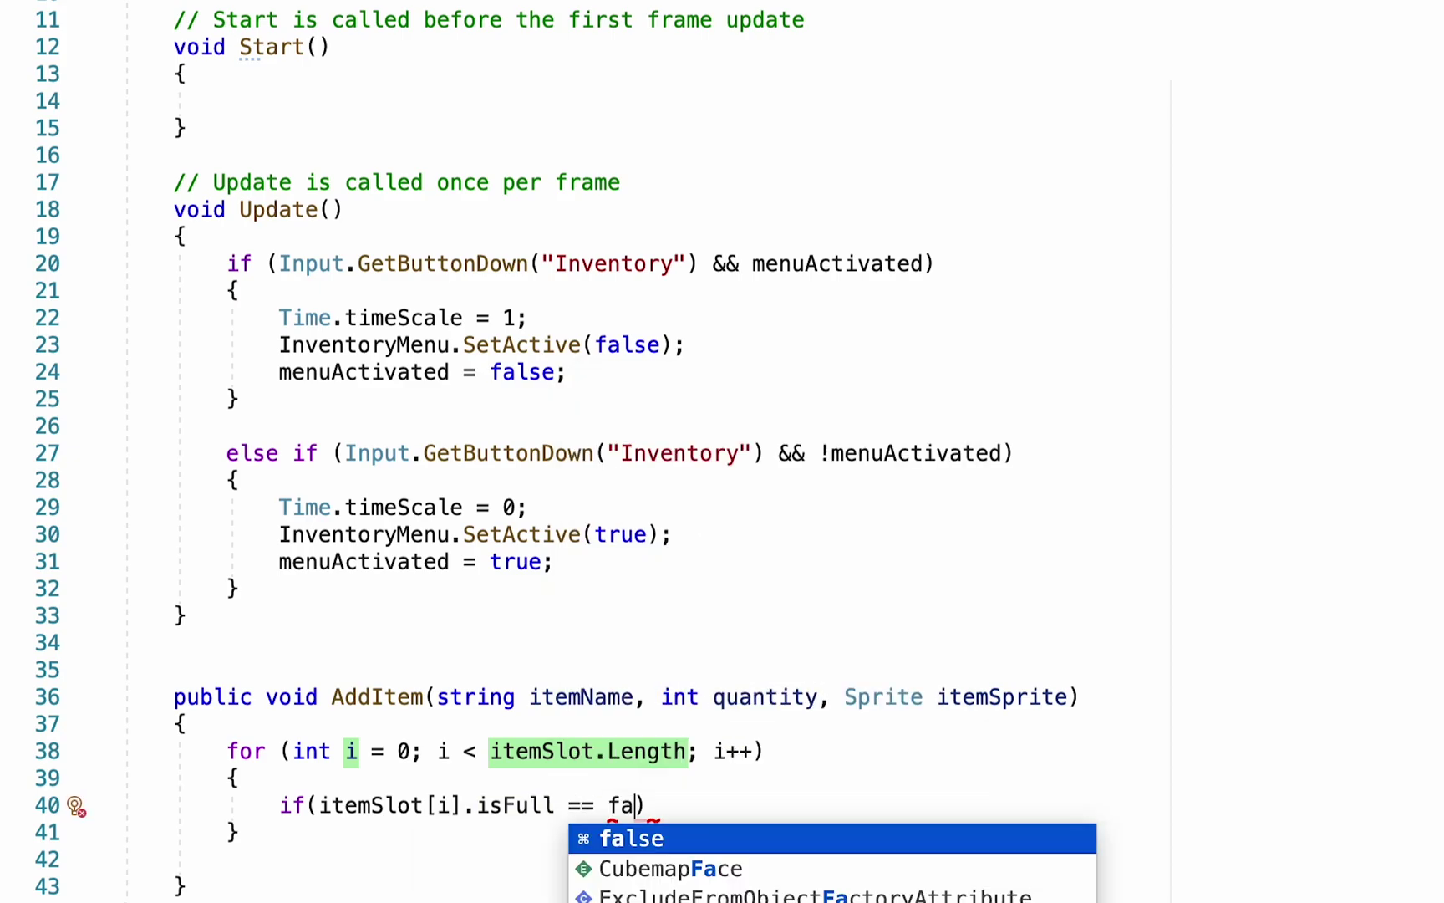
{"action": "type", "text": "lse)"}
{"action": "key", "text": "Return"}
{"action": "type", "text": "{"}
{"action": "key", "text": "Return"}
{"action": "type", "text": "item"}
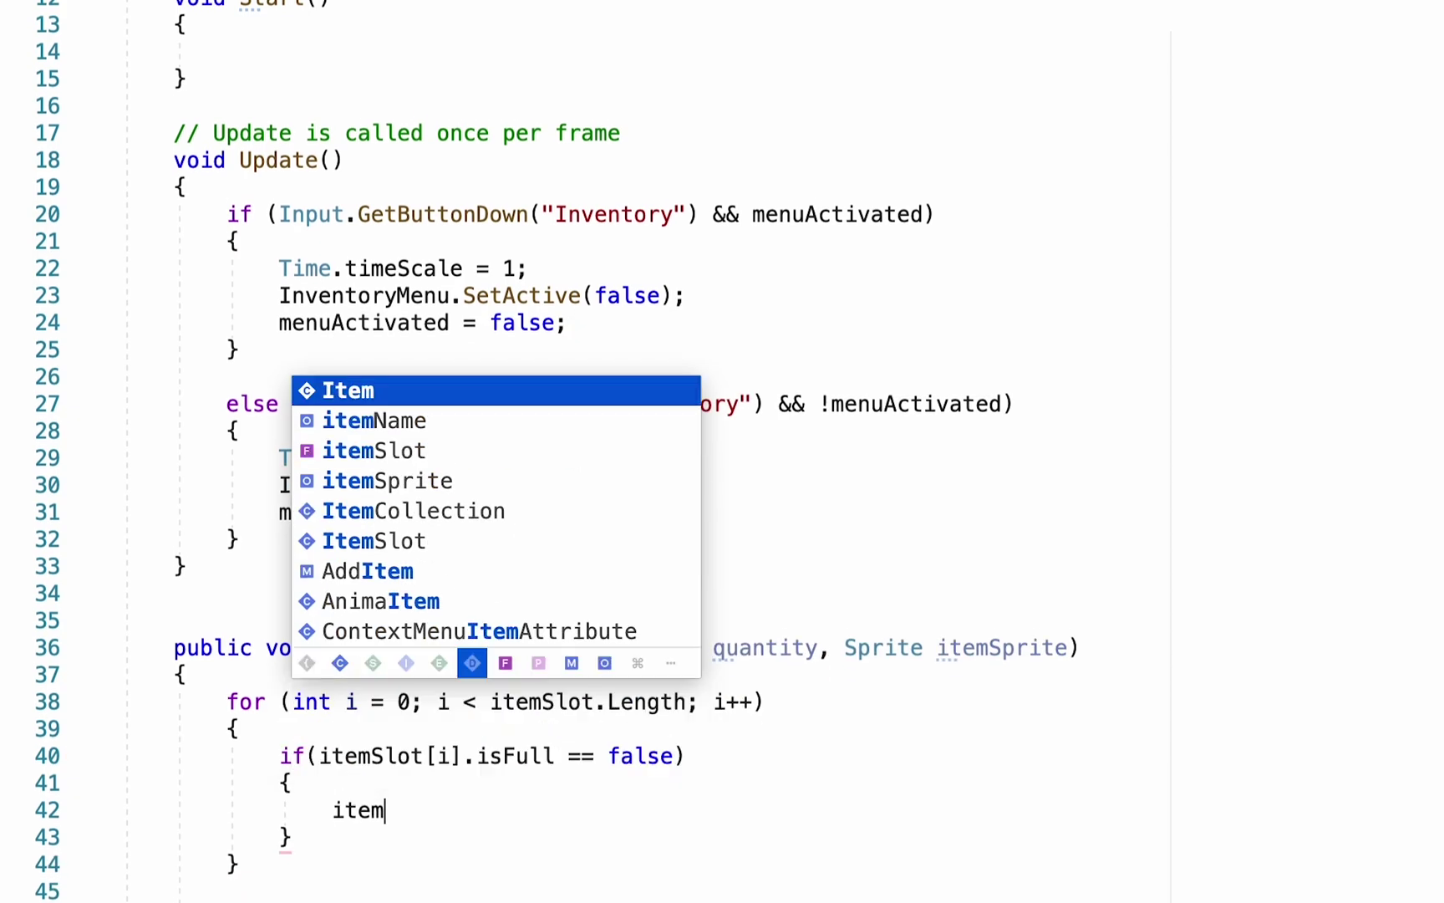
{"action": "type", "text": "Slot[i]"}
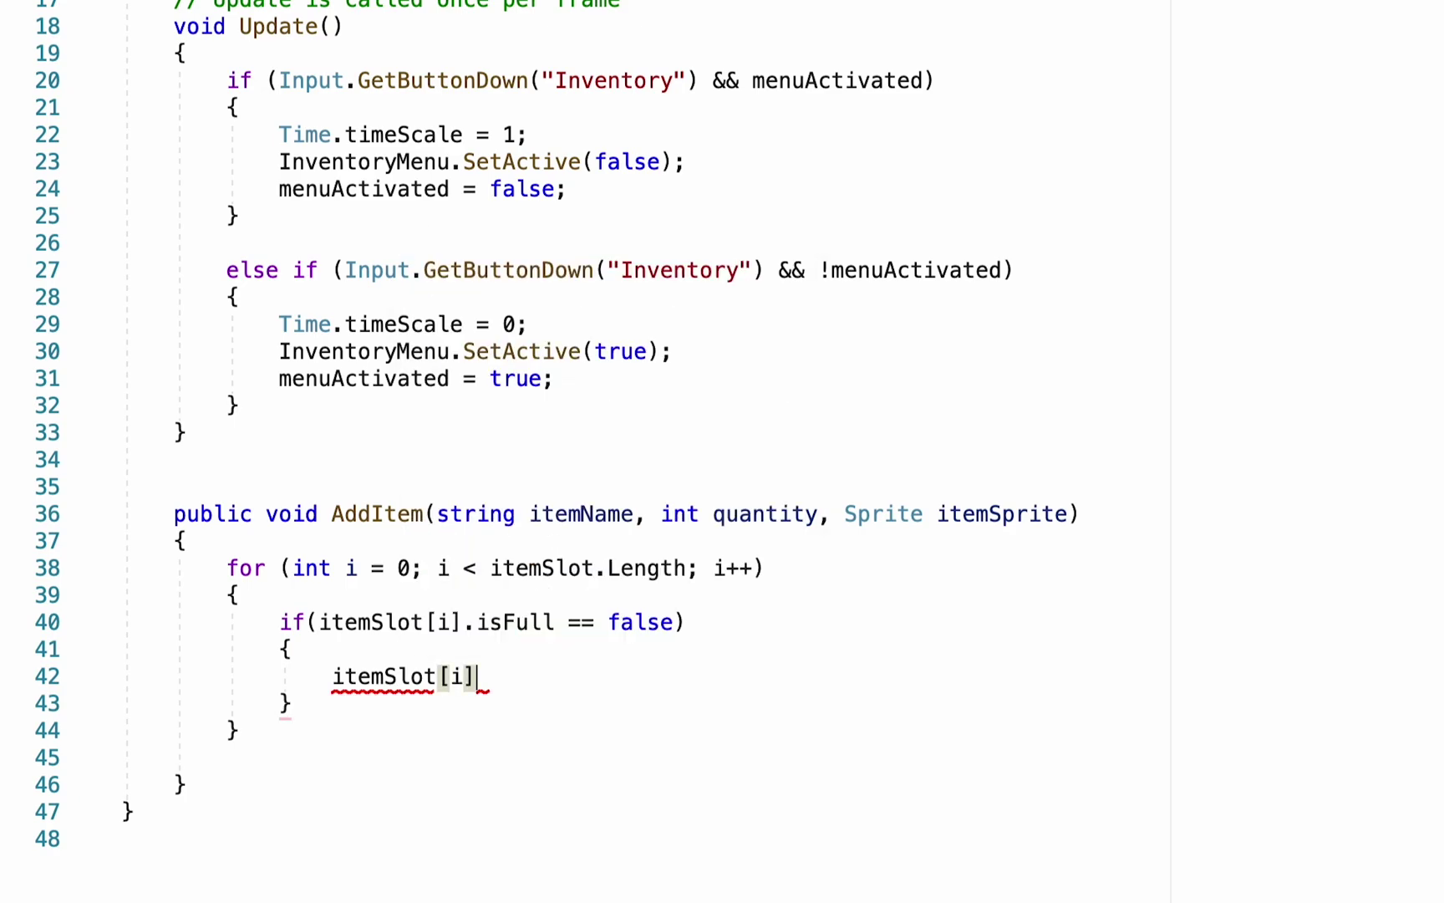
{"action": "type", "text": "."}
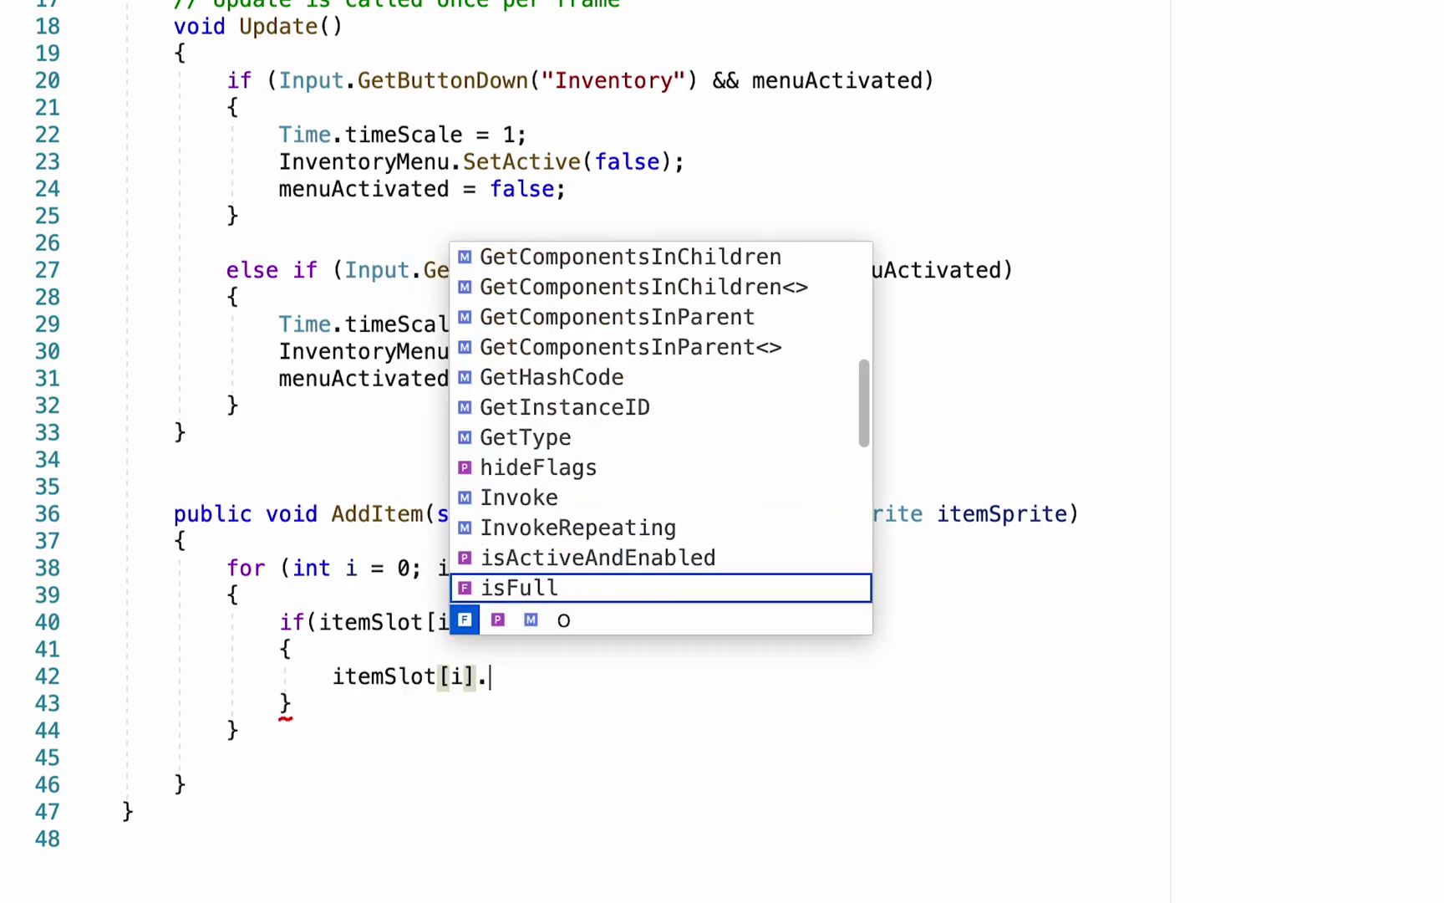
{"action": "type", "text": "AddItem("}
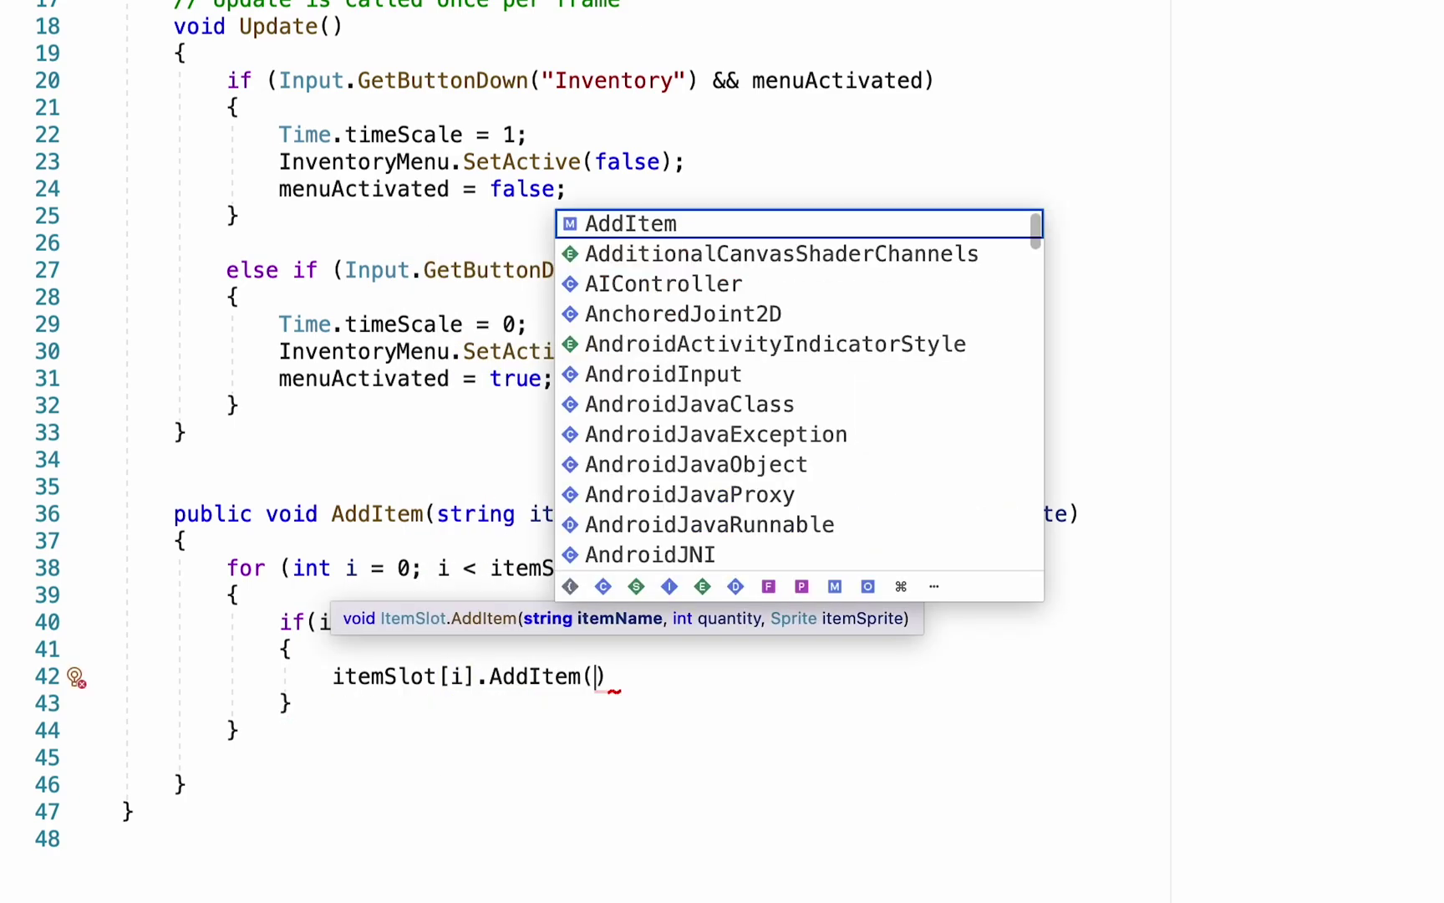
{"action": "type", "text": "itemName, quan"}
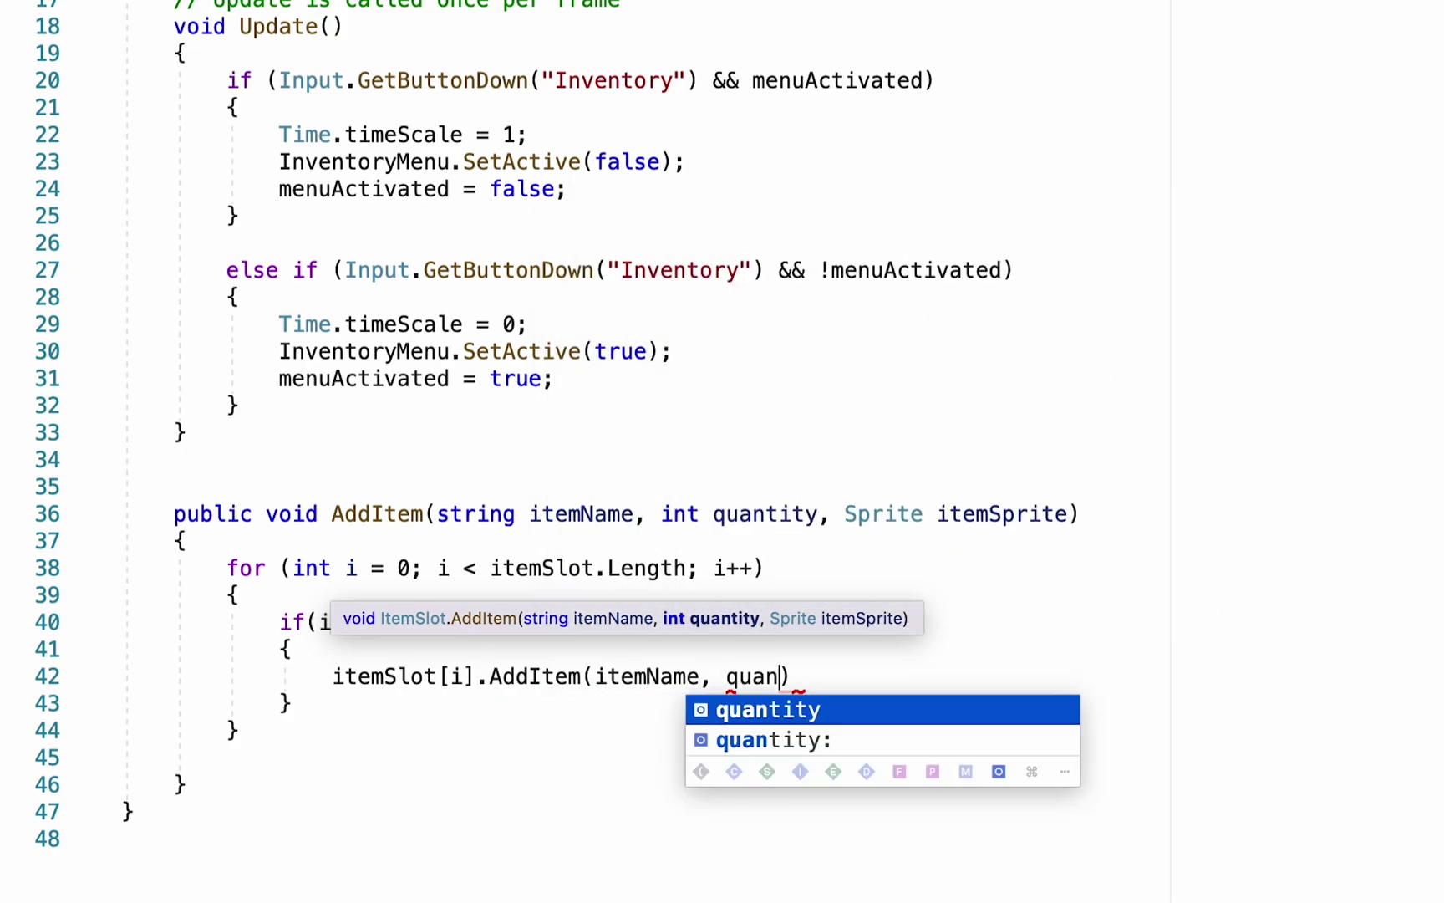
{"action": "type", "text": "tity, itemSprite"}
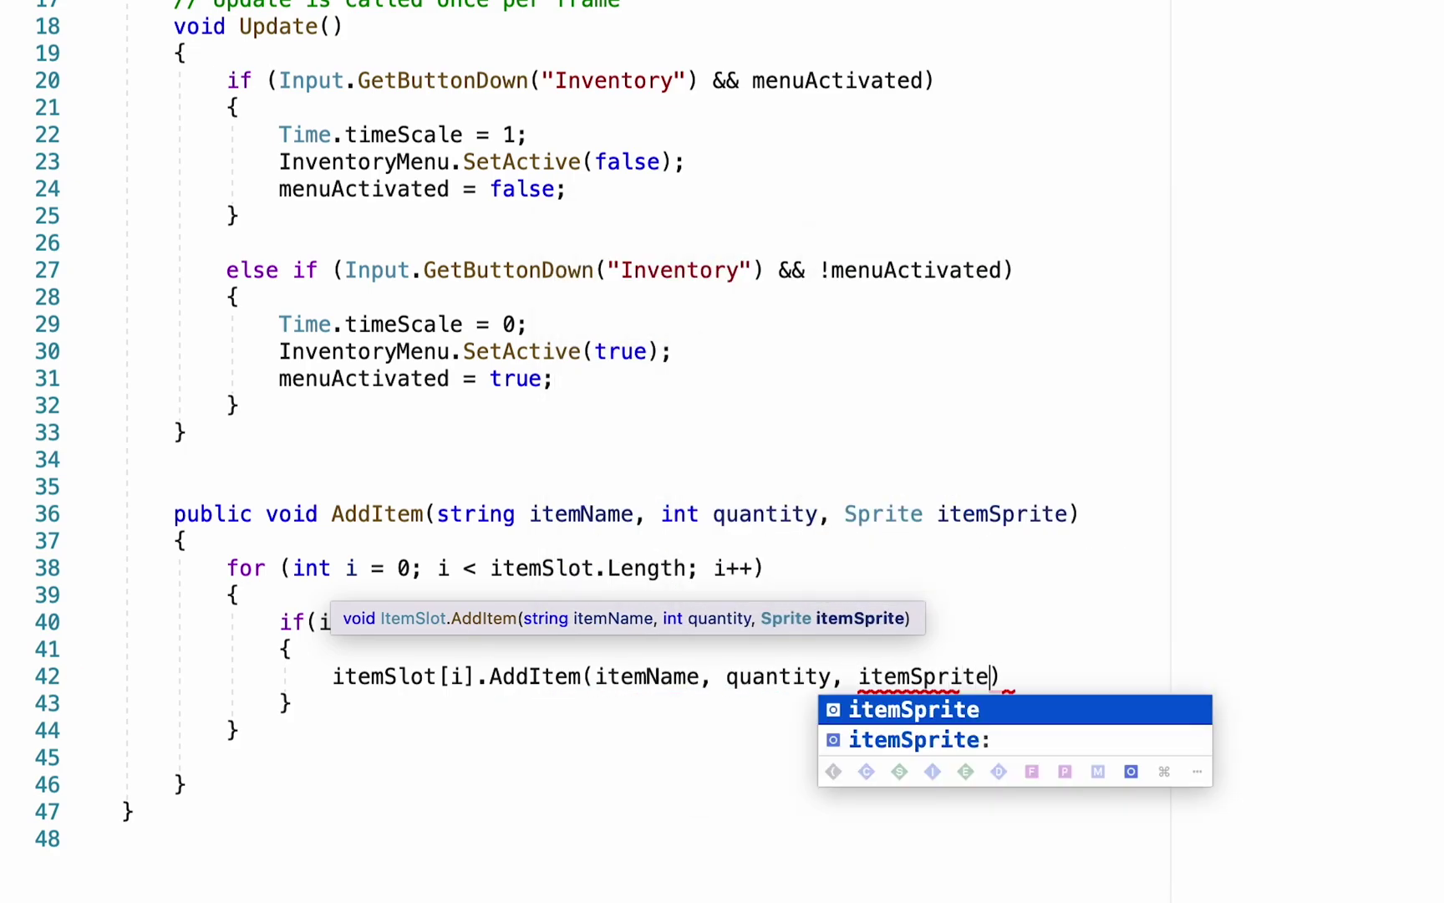
{"action": "type", "text": ");"}
{"action": "key", "text": "Return"}
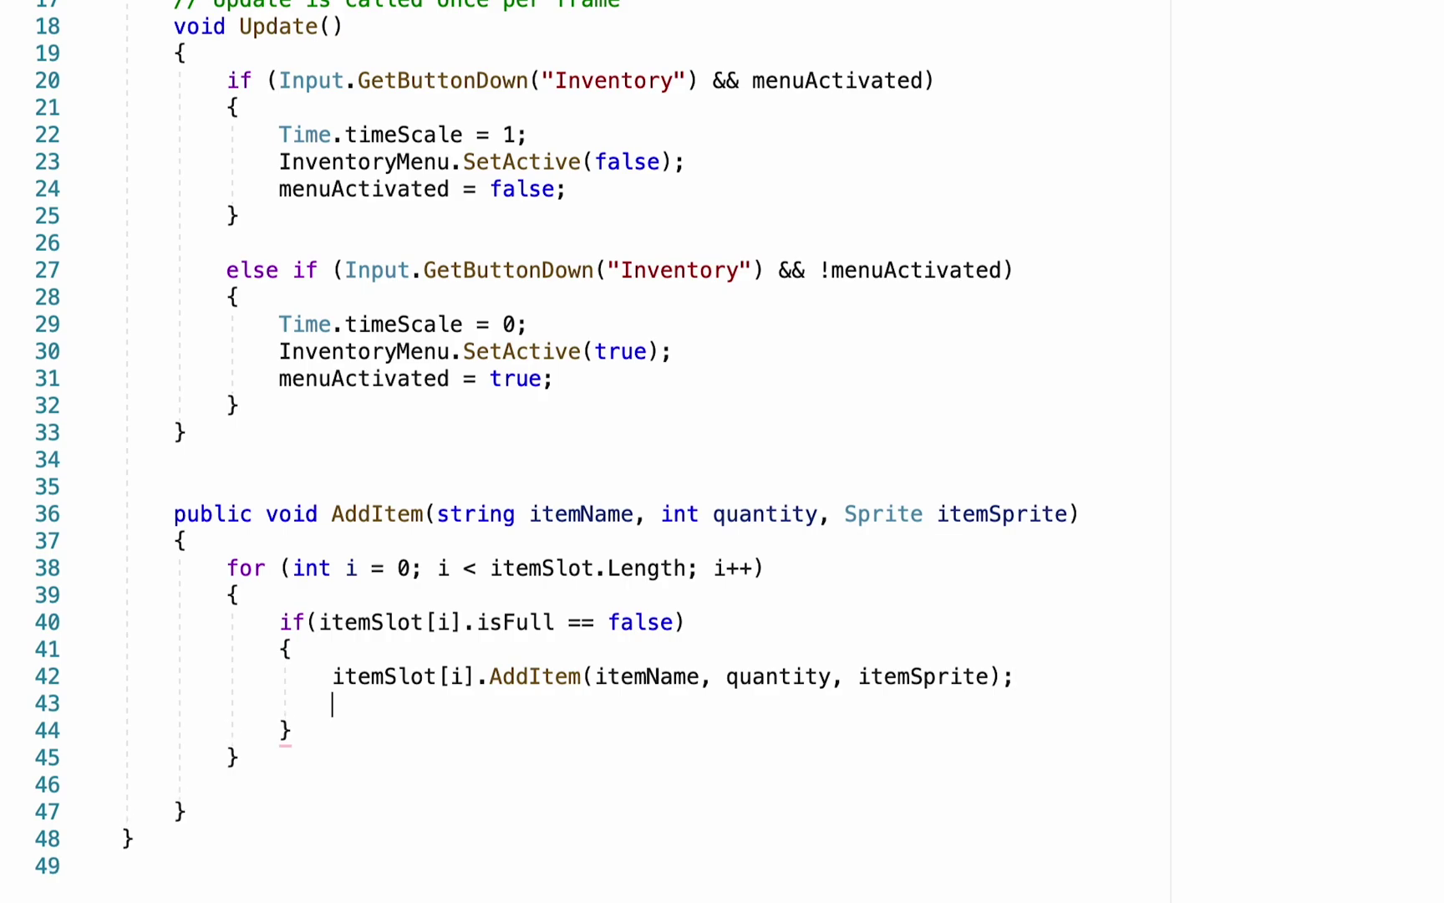
{"action": "type", "text": "return;"}
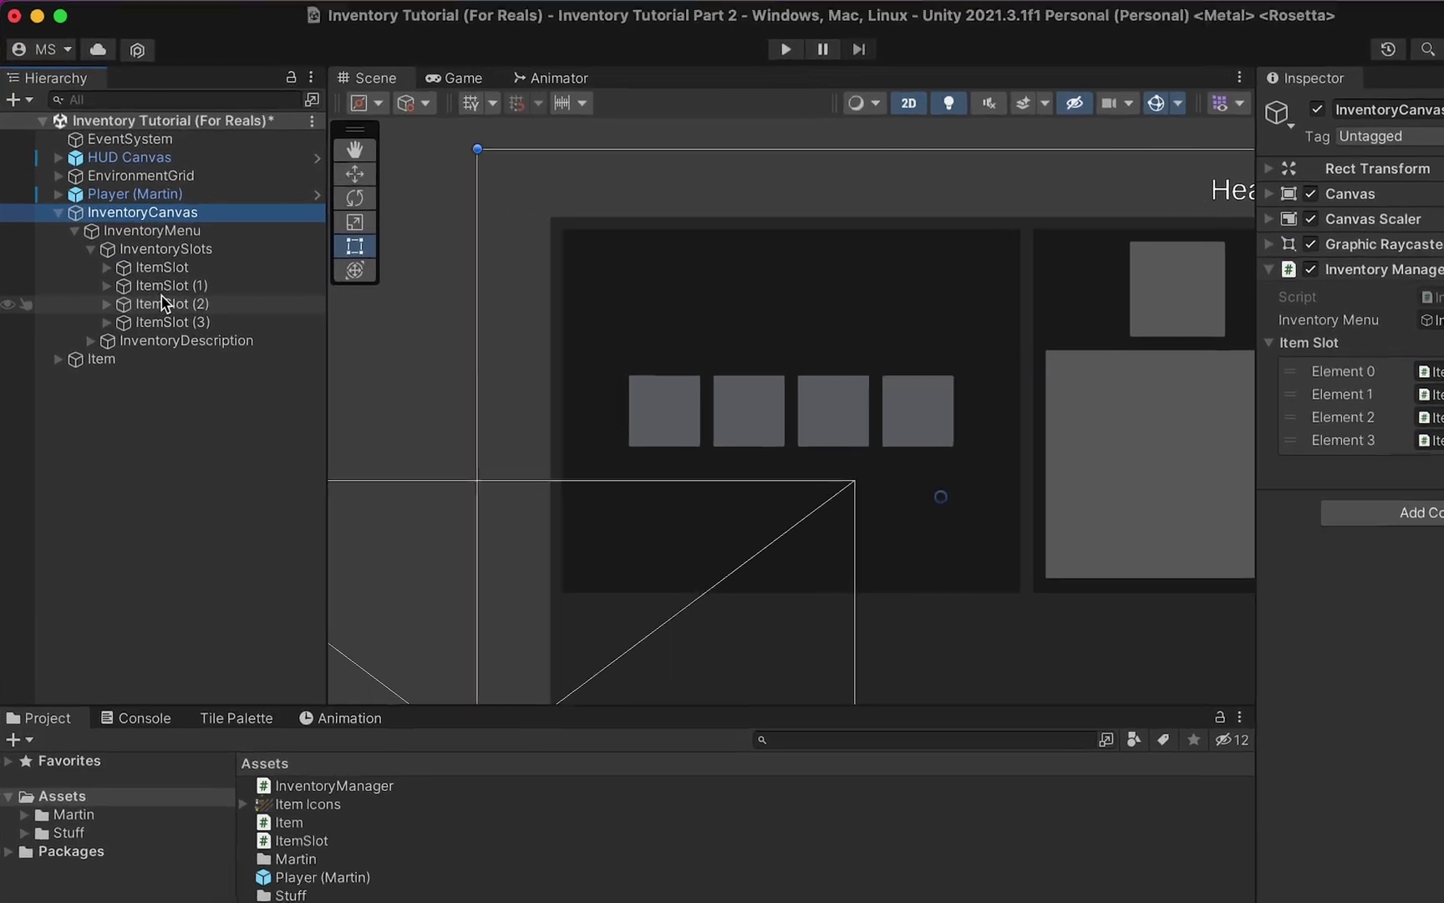
Delete ItemSlot (1)–(3) and drag the remaining ItemSlot into Assets as a prefab.
{"action": "left_click", "coordinate": [199, 305]}
{"action": "left_click", "coordinate": [210, 348], "text": "shift"}
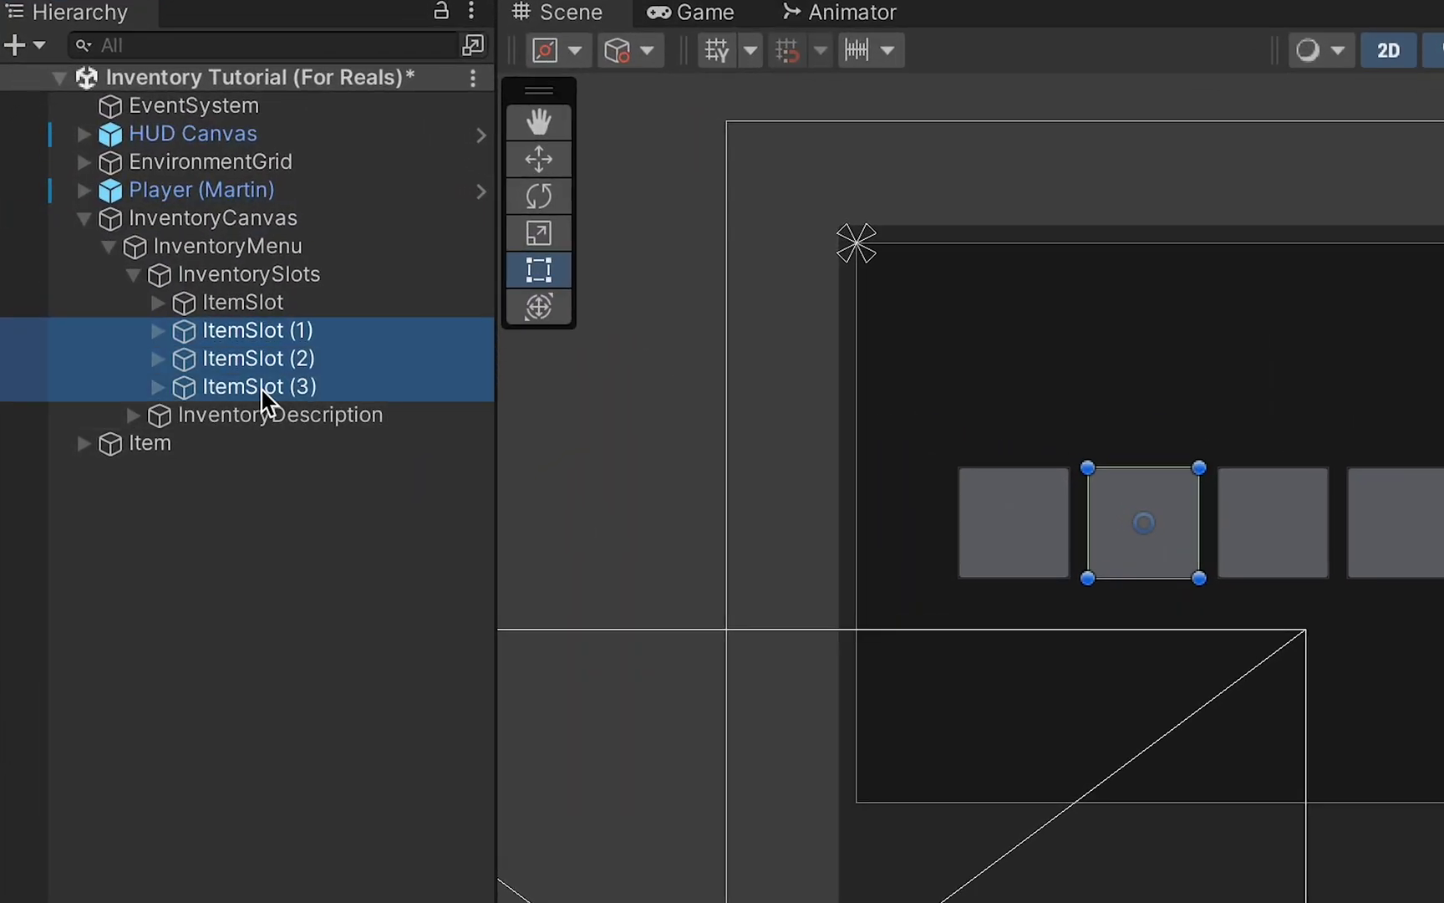
{"action": "right_click", "coordinate": [266, 397]}
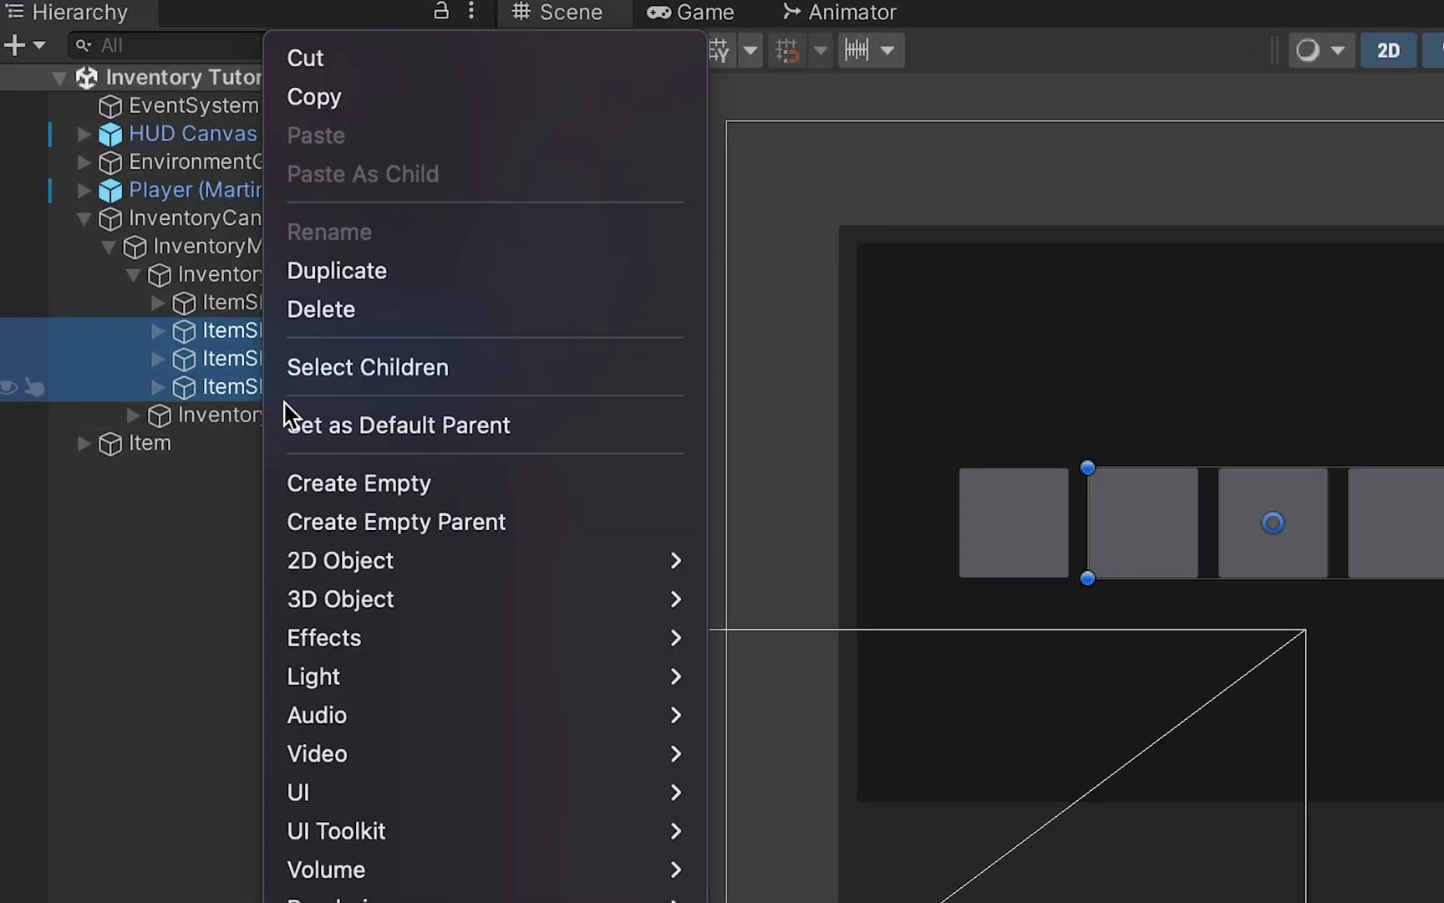
{"action": "left_click", "coordinate": [357, 312]}
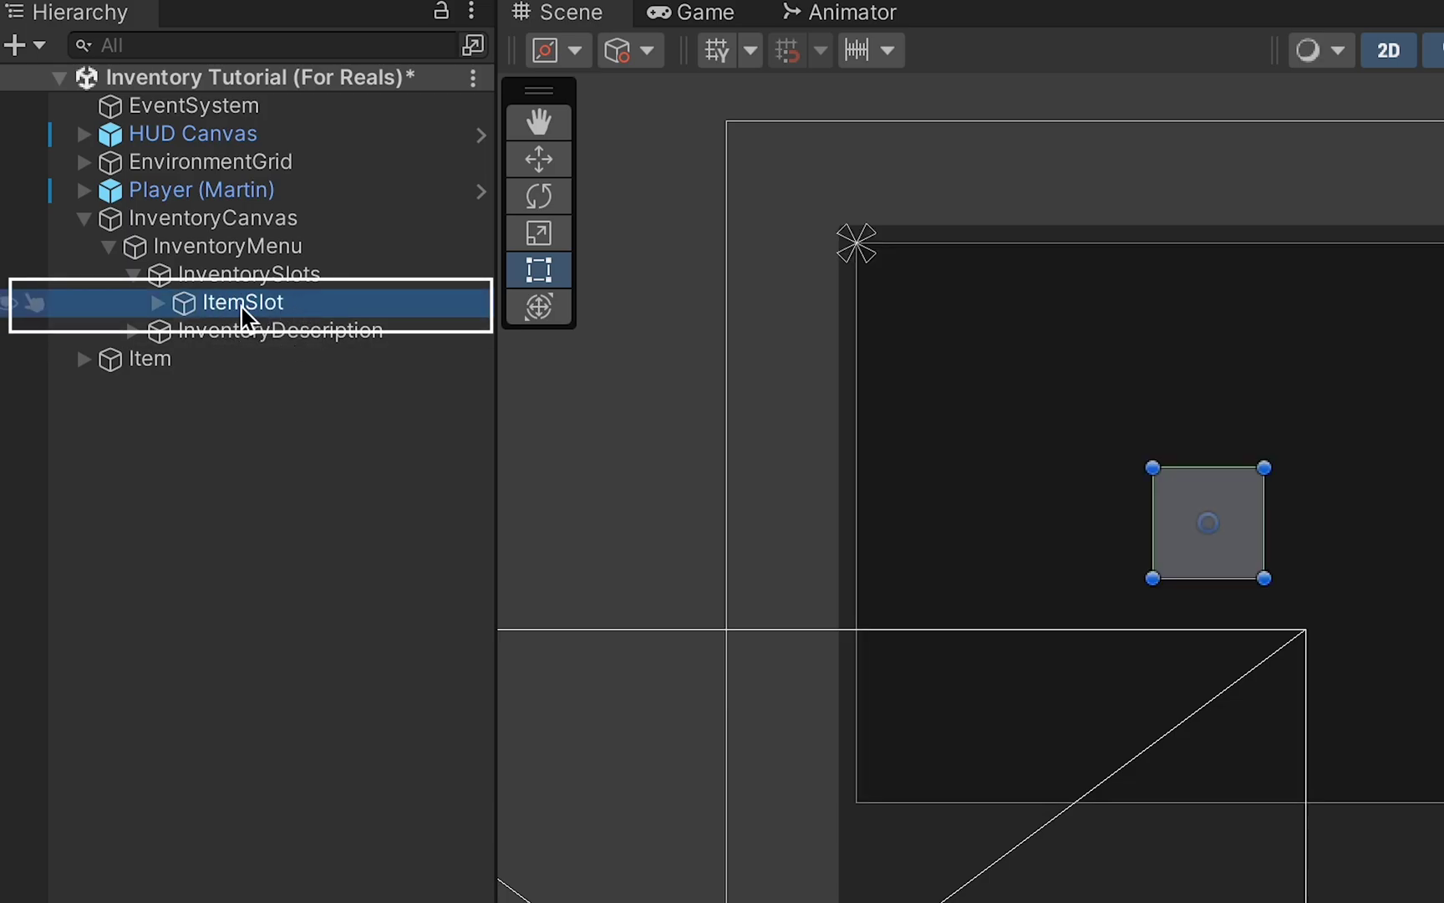
{"action": "left_click_drag", "start_coordinate": [232, 316], "coordinate": [393, 830]}
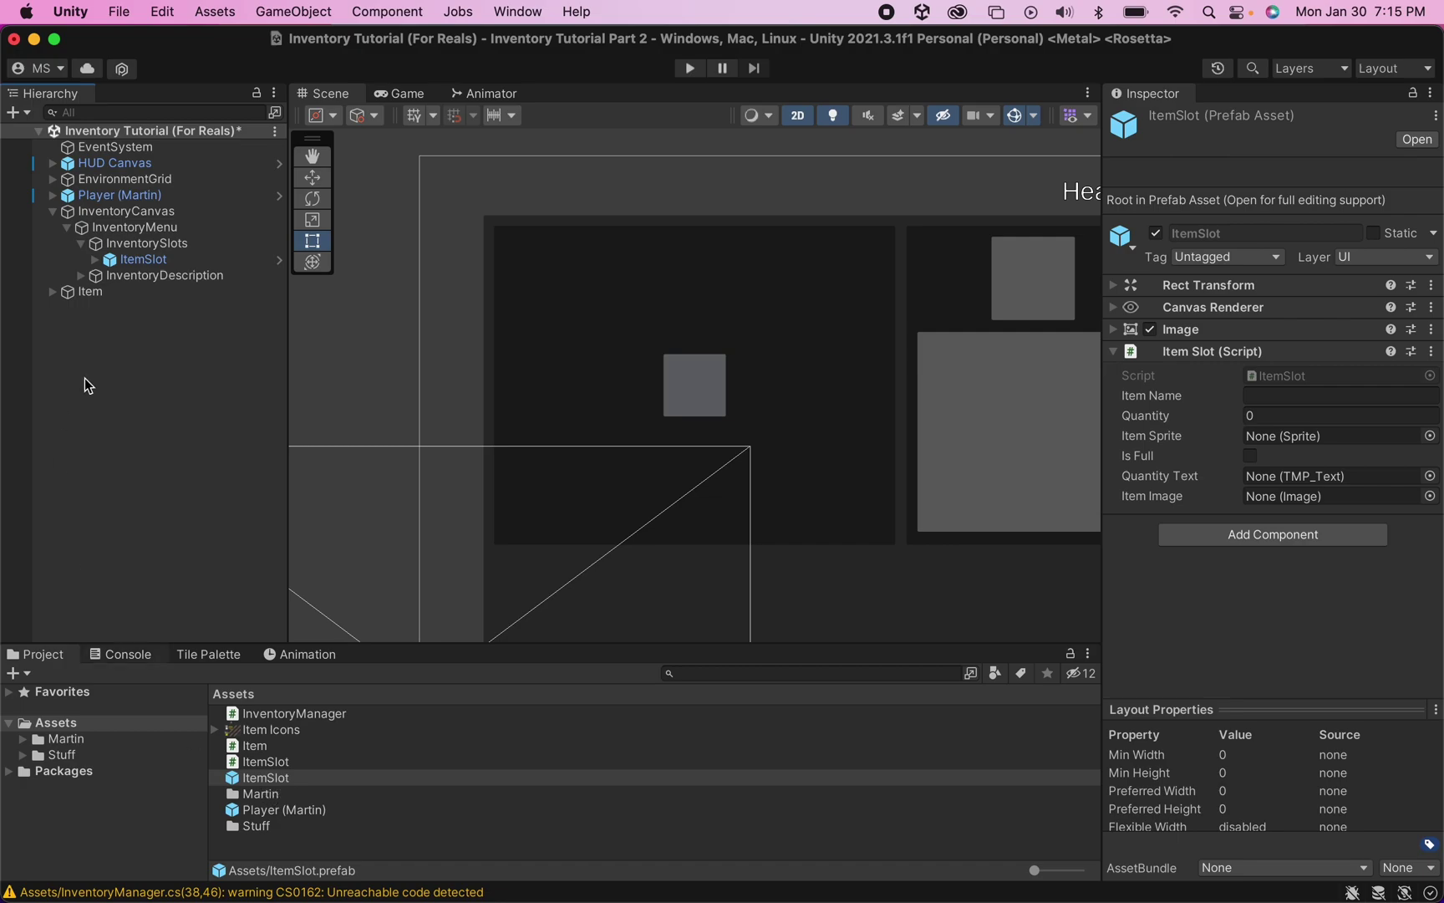
In the ItemSlot prefab, assign Text (TMP) as Quantity Text and ItemImage as Item Image.
{"action": "left_click", "coordinate": [139, 258]}
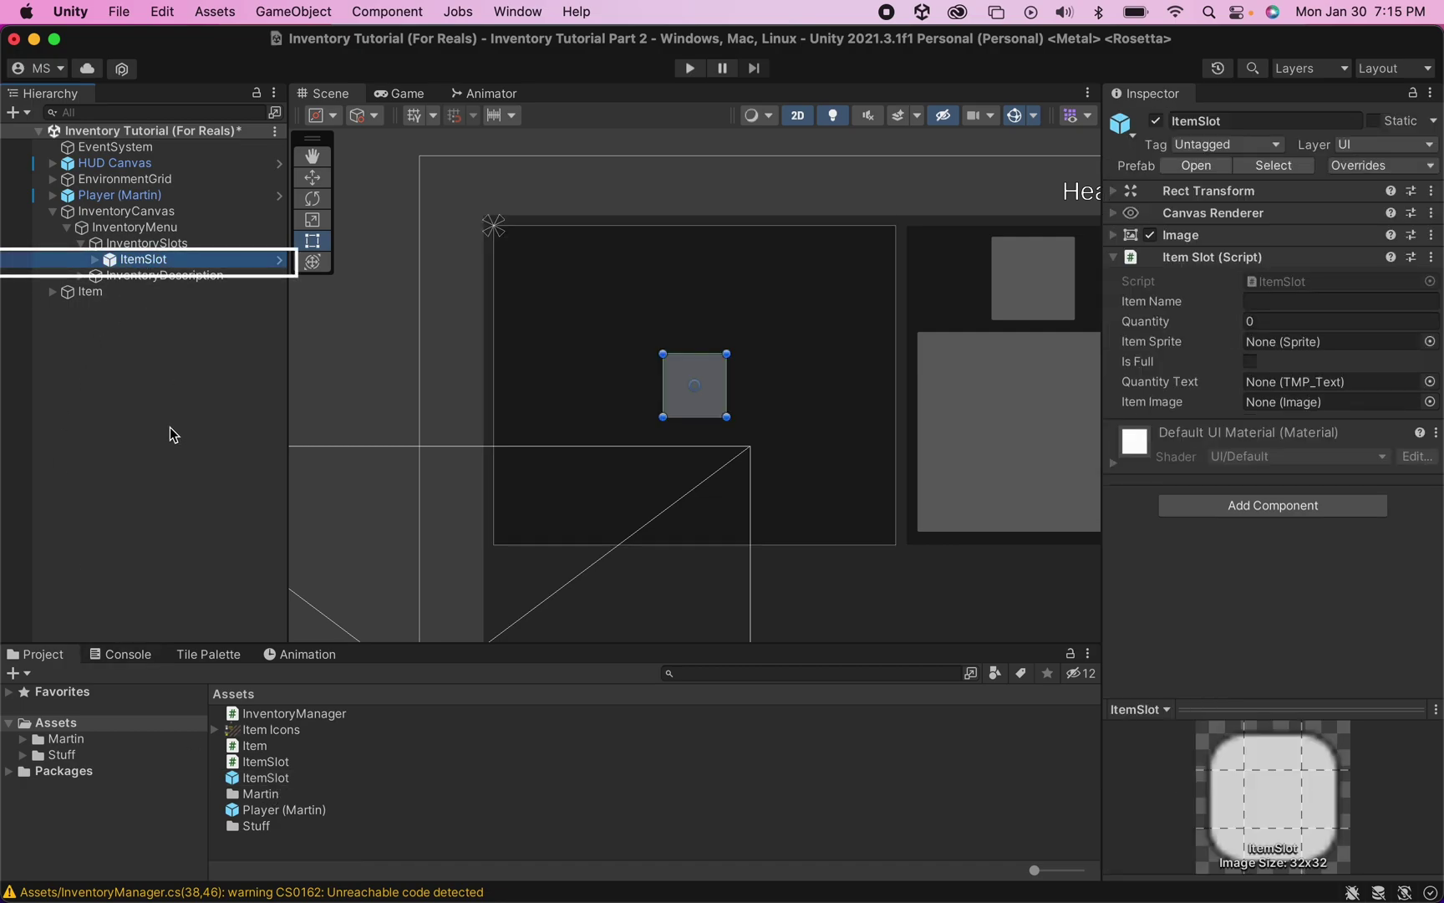
{"action": "left_click", "coordinate": [1183, 174]}
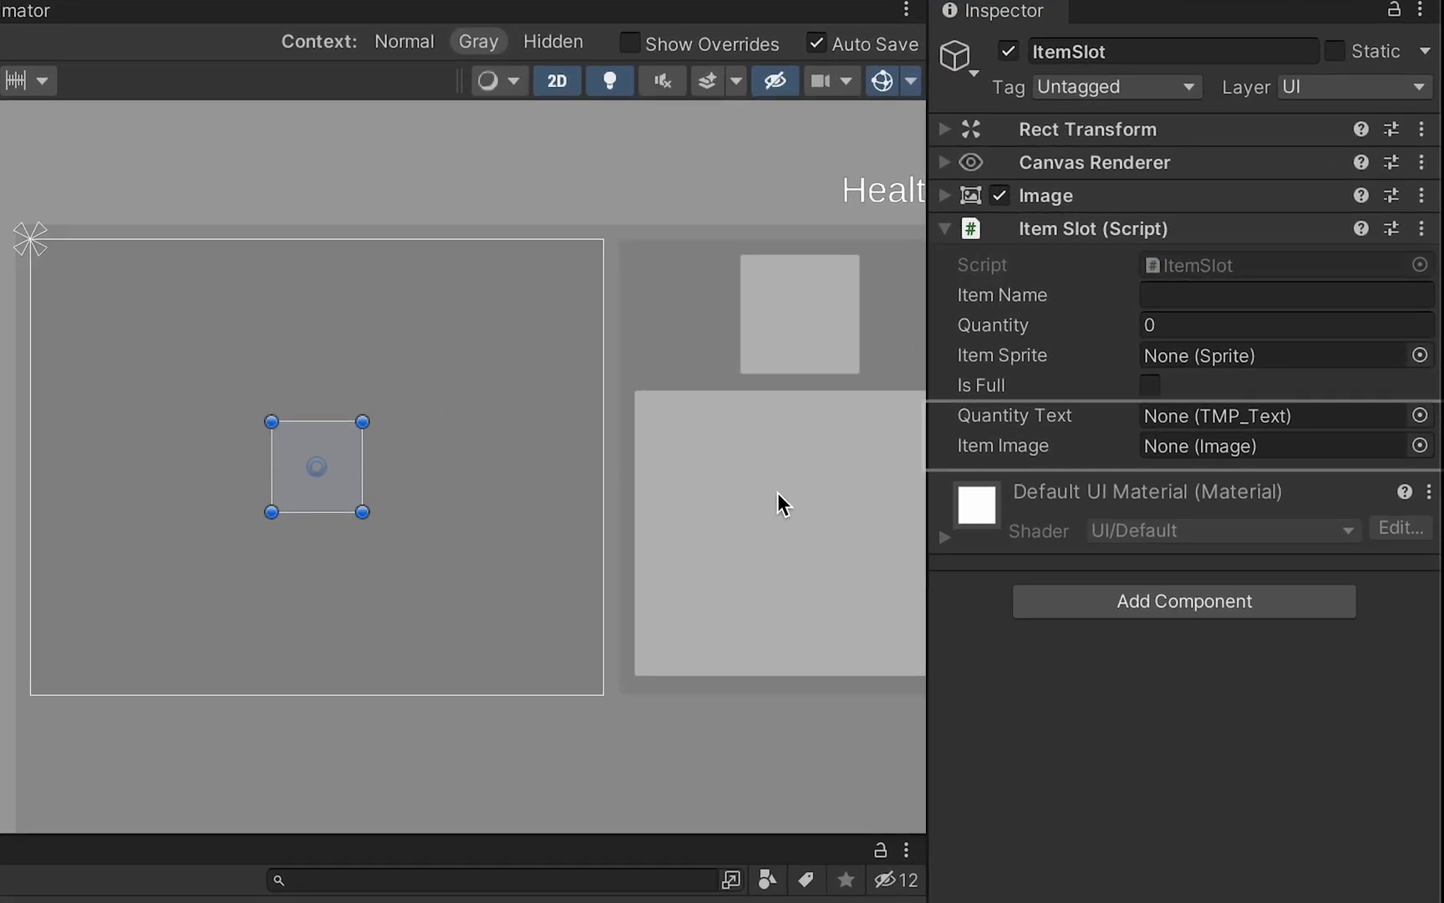
{"action": "middle_click_drag", "start_coordinate": [738, 494], "coordinate": [471, 455]}
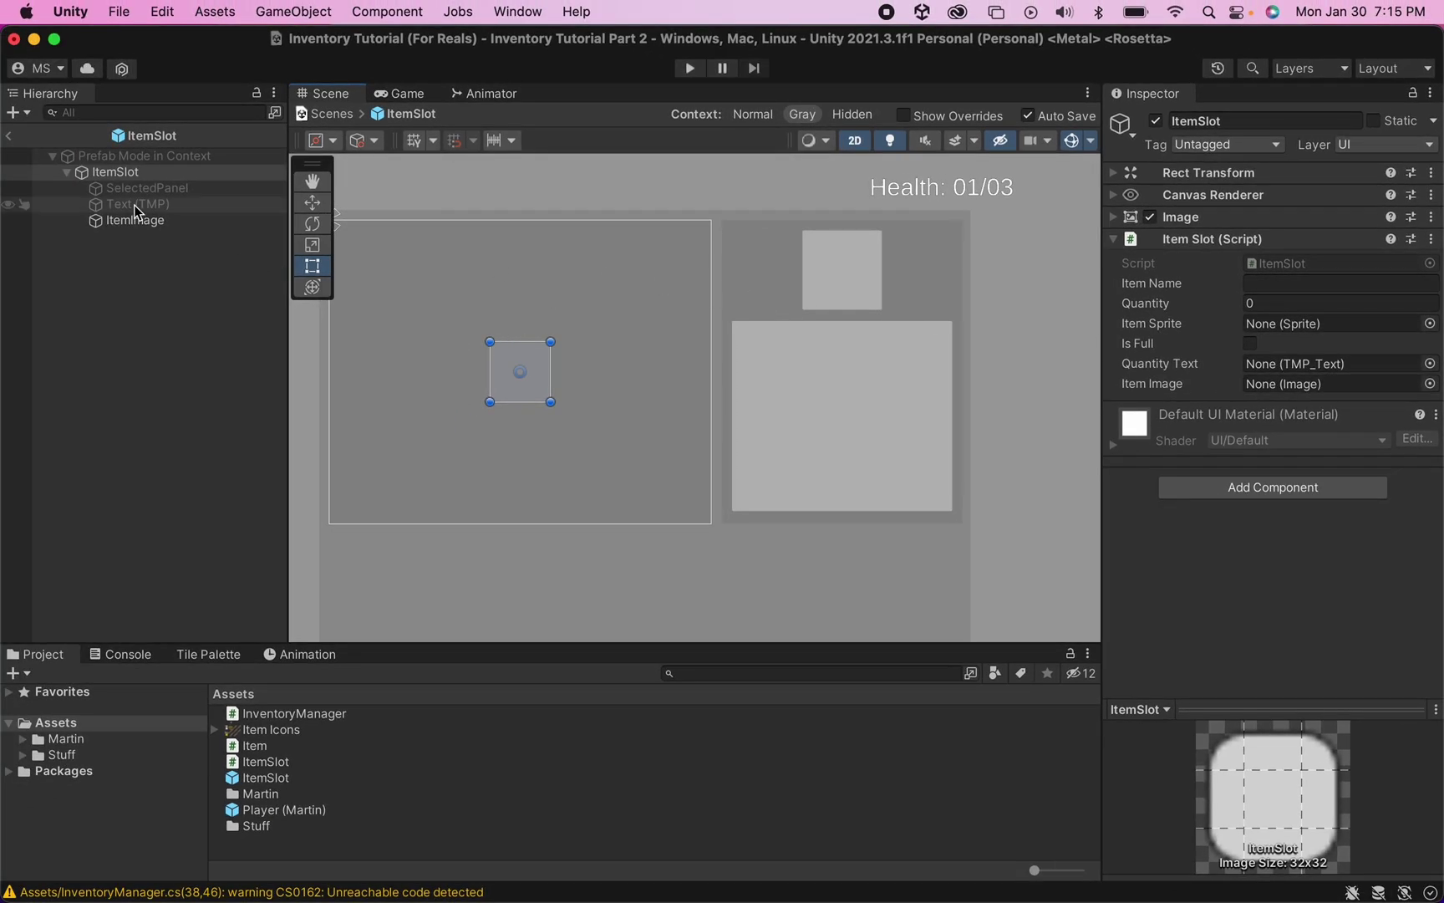
{"action": "mouse_move", "coordinate": [135, 205]}
{"action": "left_mouse_down"}
{"action": "mouse_move", "coordinate": [1219, 380]}
{"action": "mouse_move", "coordinate": [1263, 366]}
{"action": "left_mouse_up"}
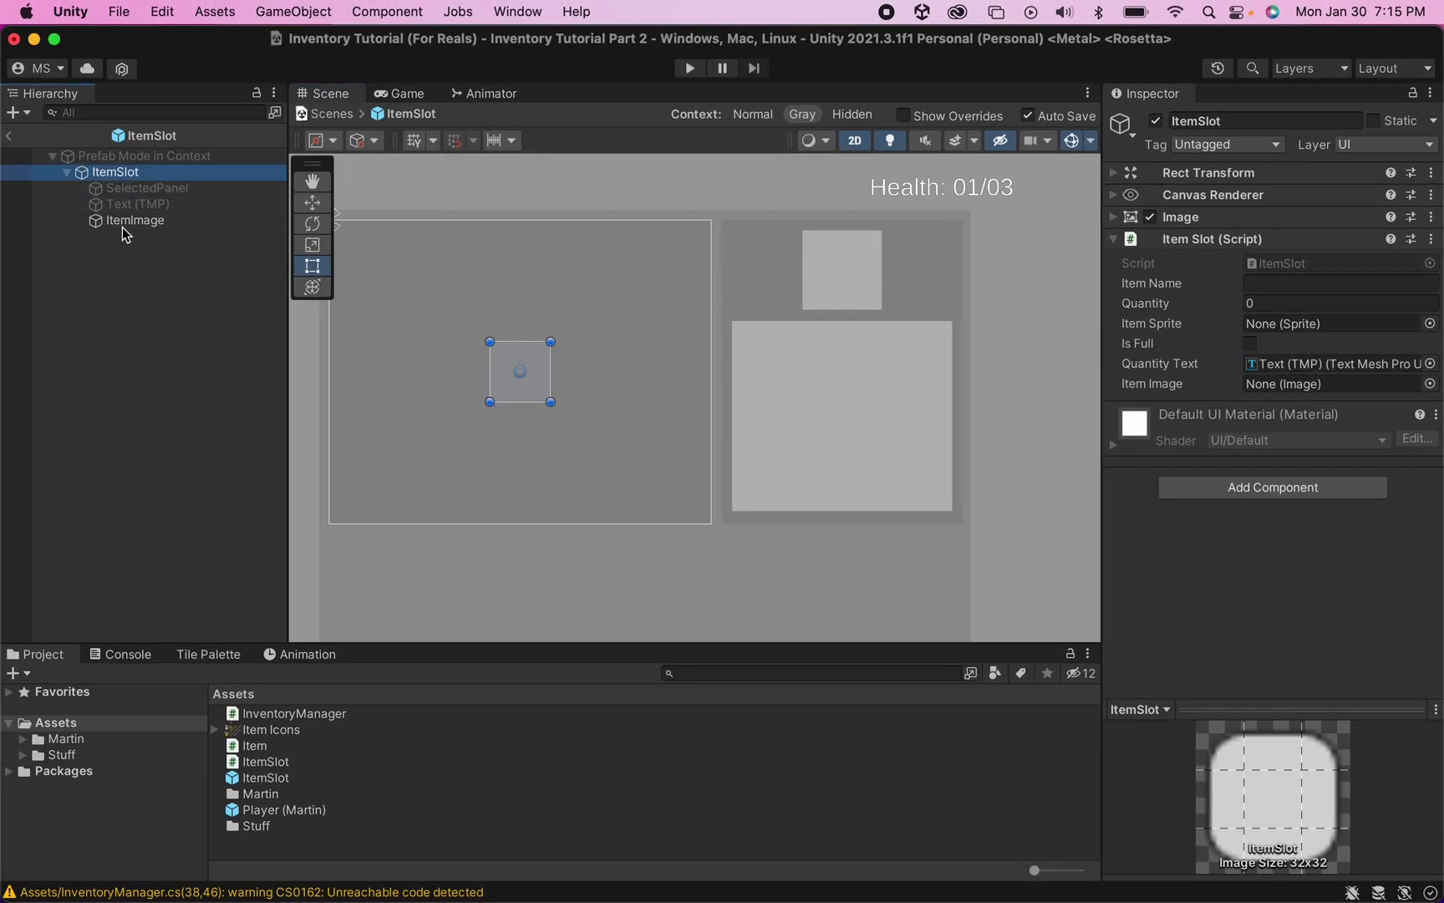
{"action": "left_click_drag", "start_coordinate": [135, 221], "coordinate": [1301, 387]}
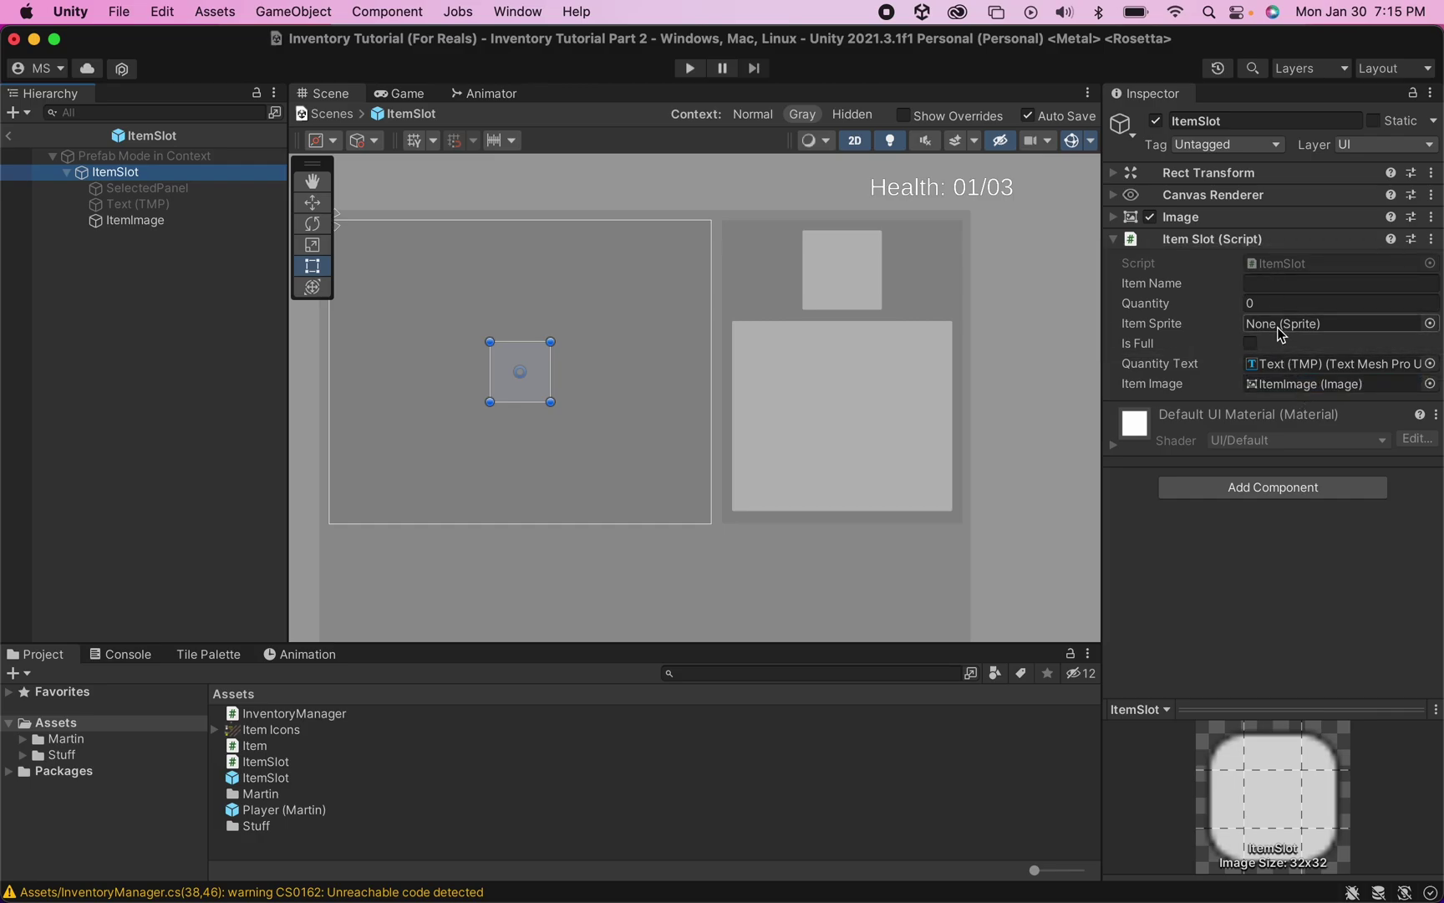
Rename the prefab's Text (TMP) object to QuantityText.
{"action": "left_click", "coordinate": [223, 208]}
{"action": "left_click", "coordinate": [1197, 120]}
{"action": "type", "text": "QuantityTY"}
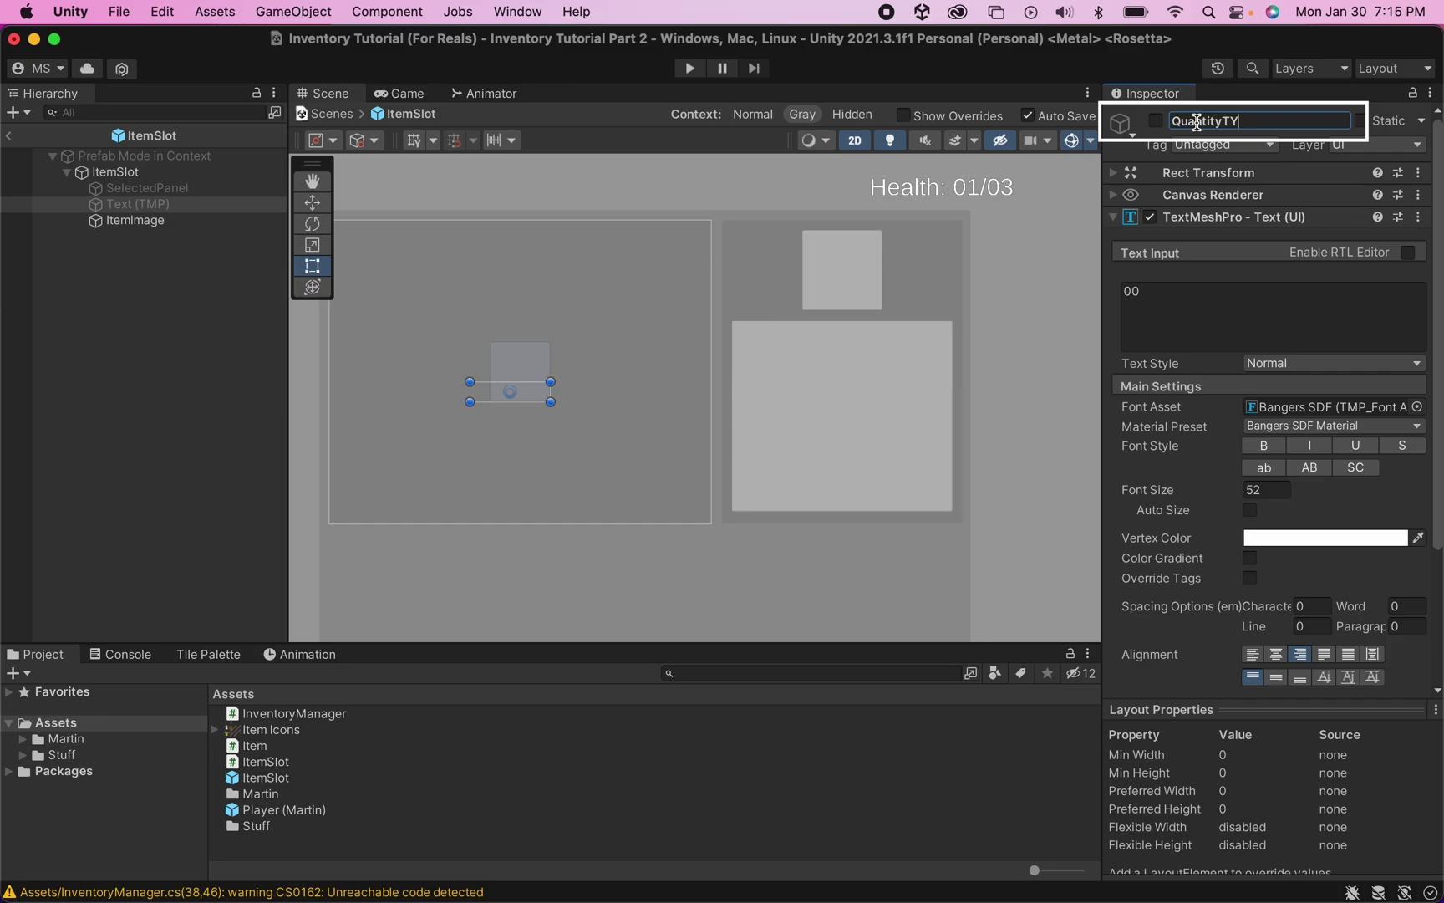
{"action": "key", "text": "BackSpace"}
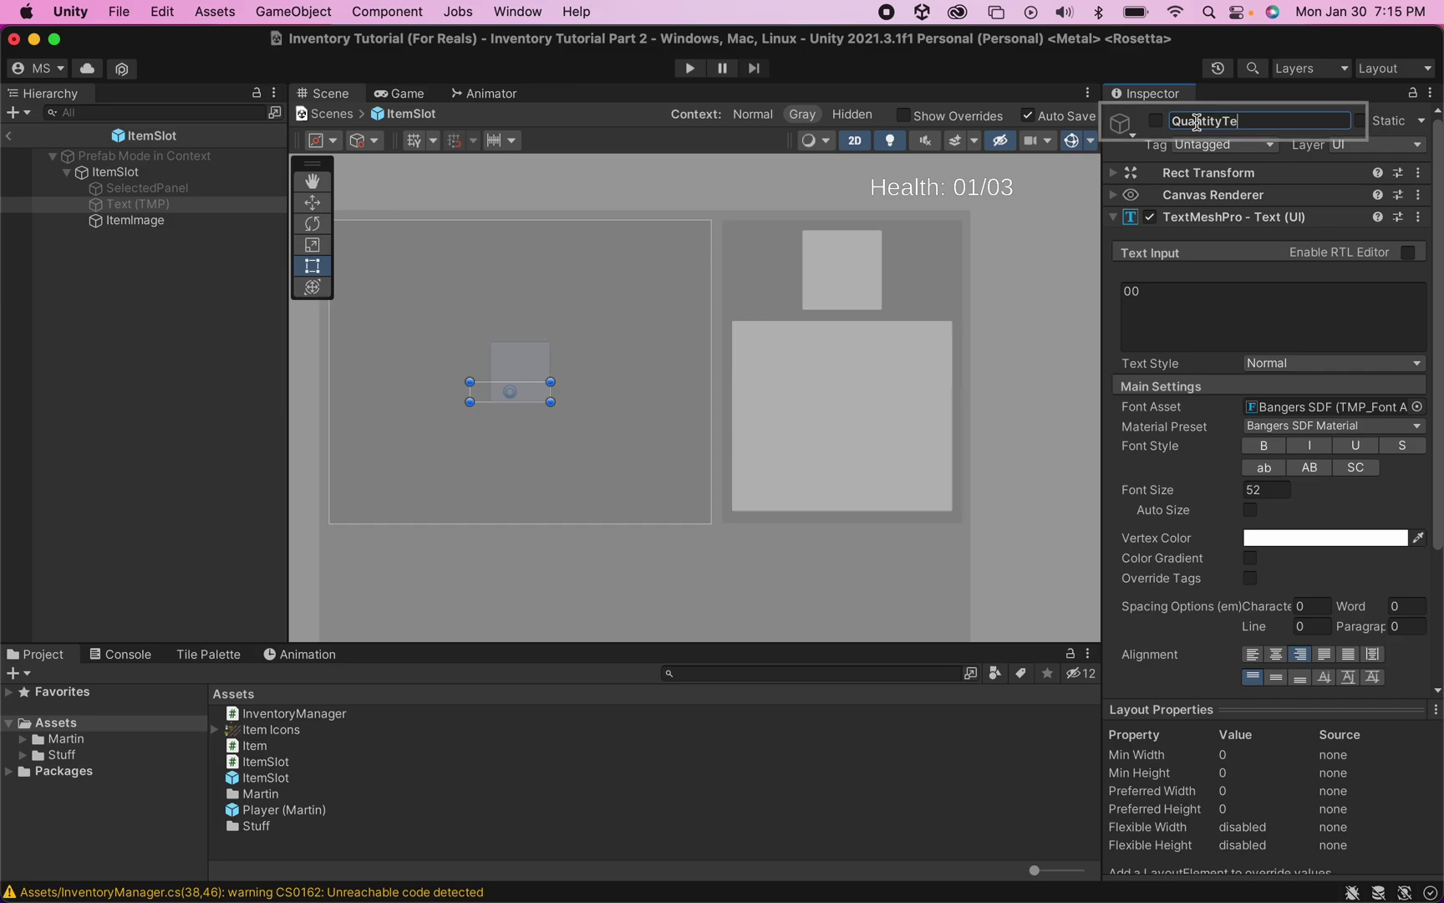
{"action": "type", "text": "ext"}
{"action": "key", "text": "Return"}
Back in the scene, duplicate ItemSlot repeatedly up to ItemSlot (19).
{"action": "left_click", "coordinate": [9, 136]}
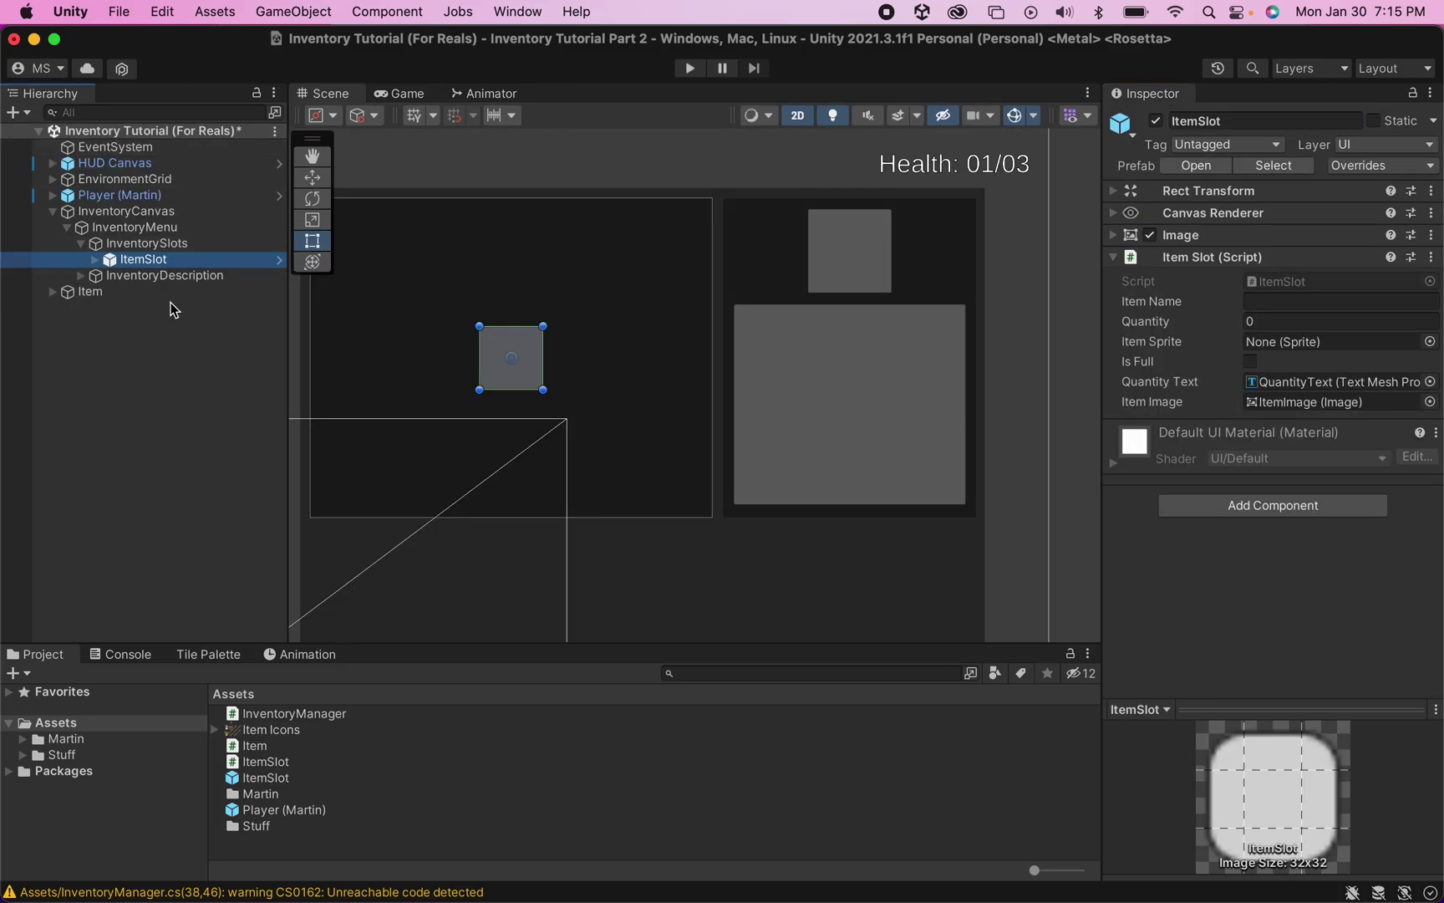
{"action": "key", "text": "super+d"}
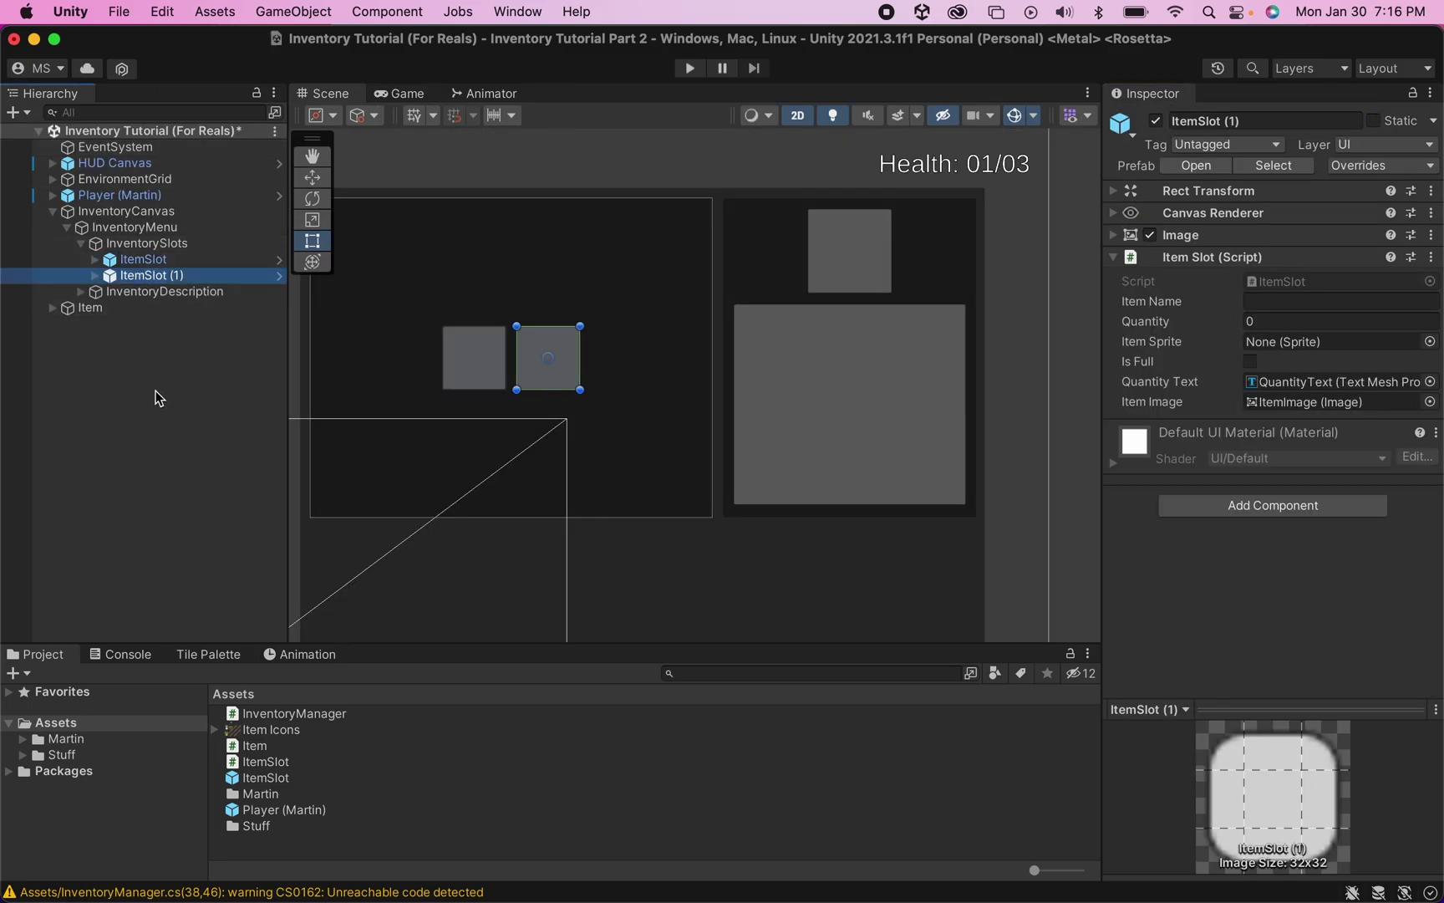
{"action": "key", "text": "super+d"}
{"action": "key", "text": "super+d"}
{"action": "key", "text": "super+d"}
{"action": "key", "text": "super+d"}
{"action": "key", "text": "super+d"}
{"action": "key", "text": "super+d"}
{"action": "key", "text": "super+d"}
{"action": "key", "text": "super+d"}
{"action": "key", "text": "super+d"}
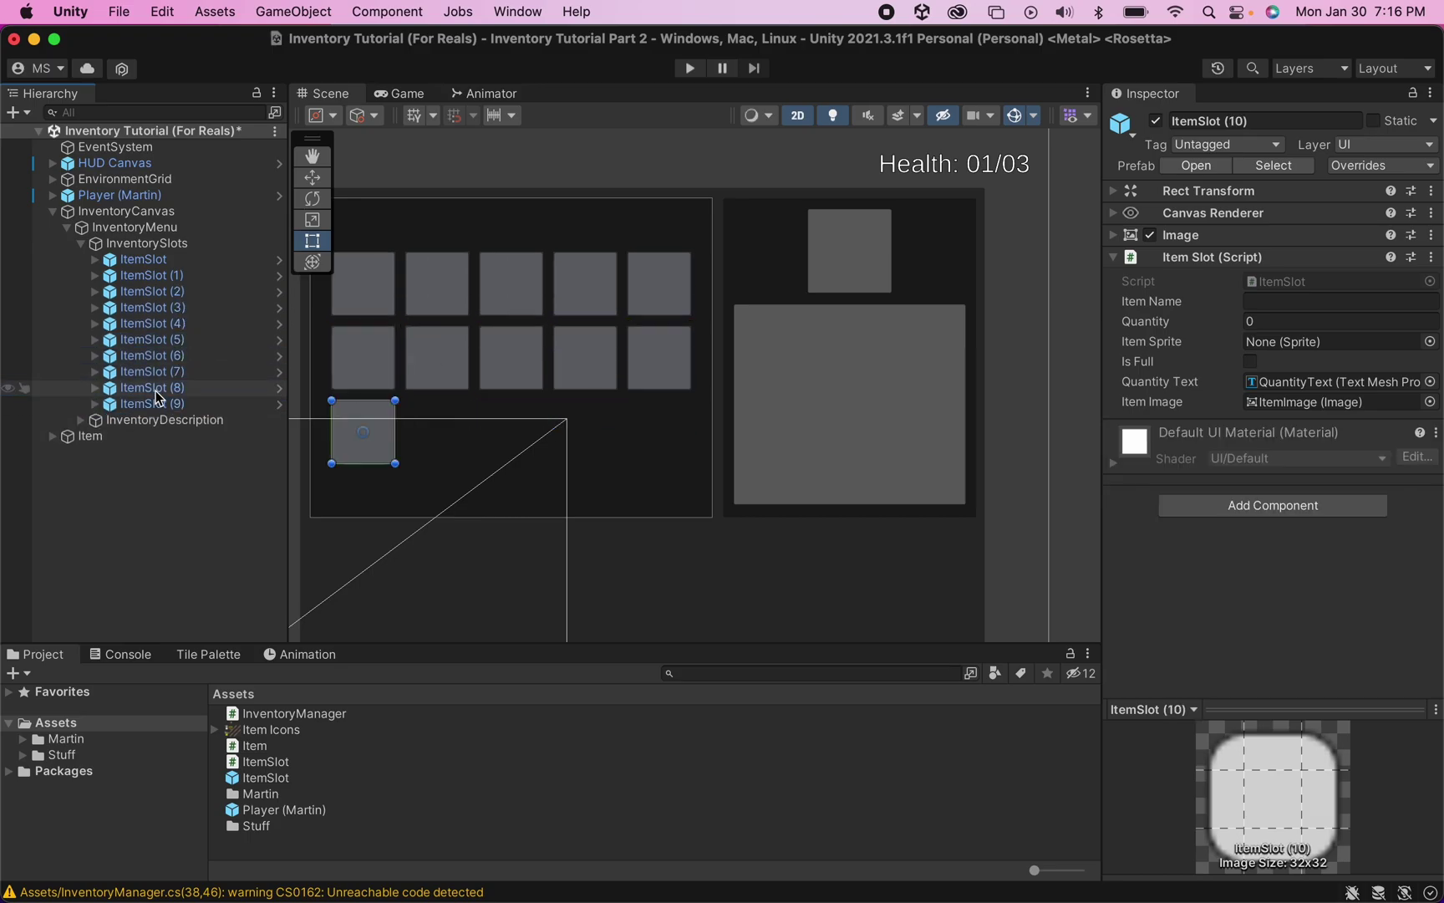
{"action": "key", "text": "super+d"}
{"action": "key", "text": "super+d"}
{"action": "key", "text": "super+d"}
{"action": "key", "text": "super+d"}
{"action": "key", "text": "super+d"}
{"action": "key", "text": "super+d"}
{"action": "key", "text": "super+d"}
{"action": "key", "text": "super+d"}
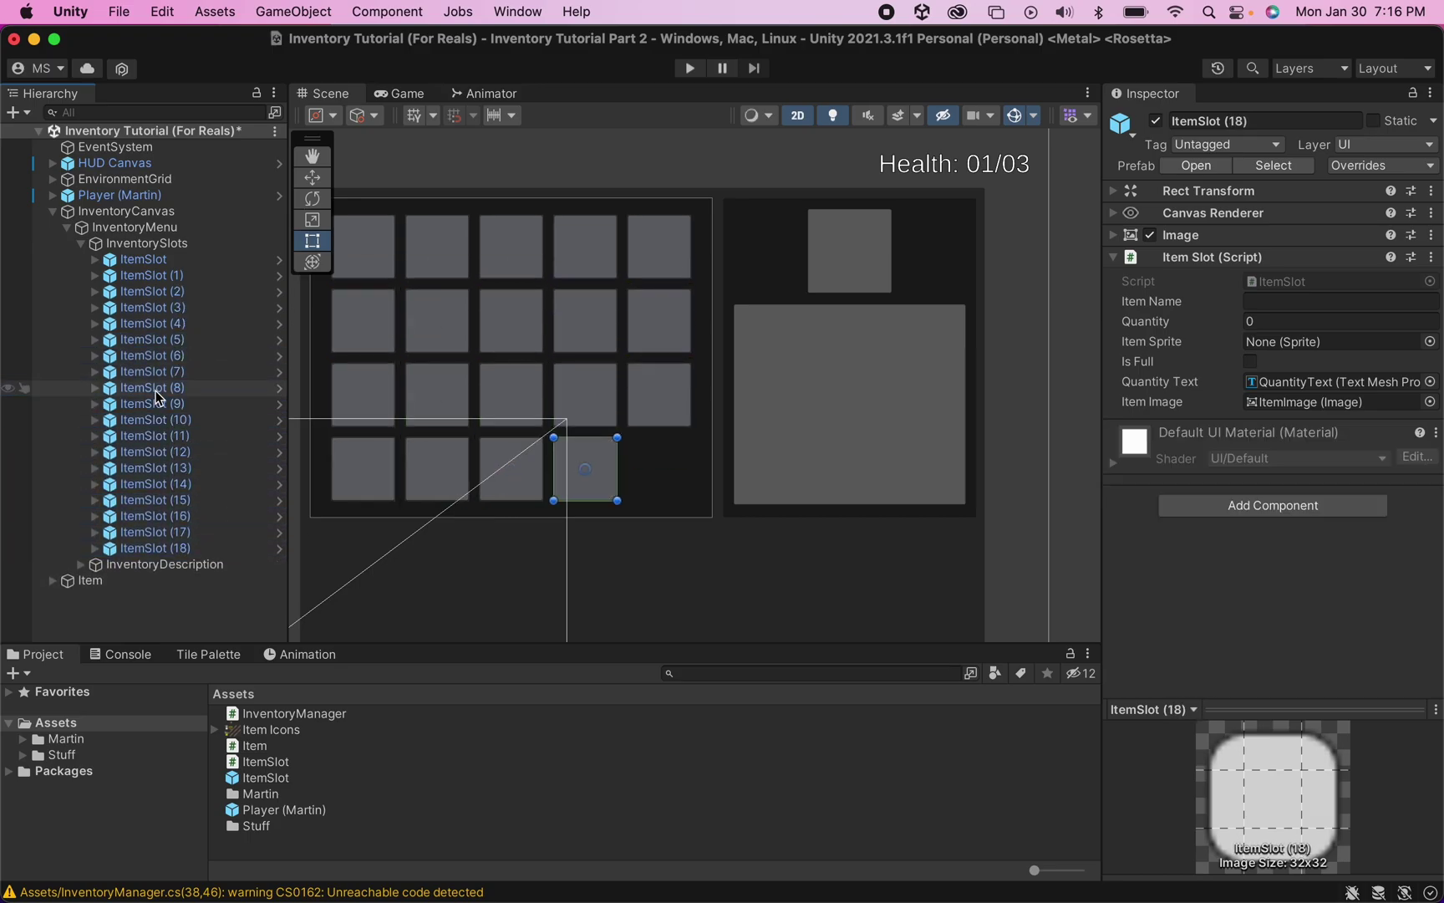
{"action": "key", "text": "super+d"}
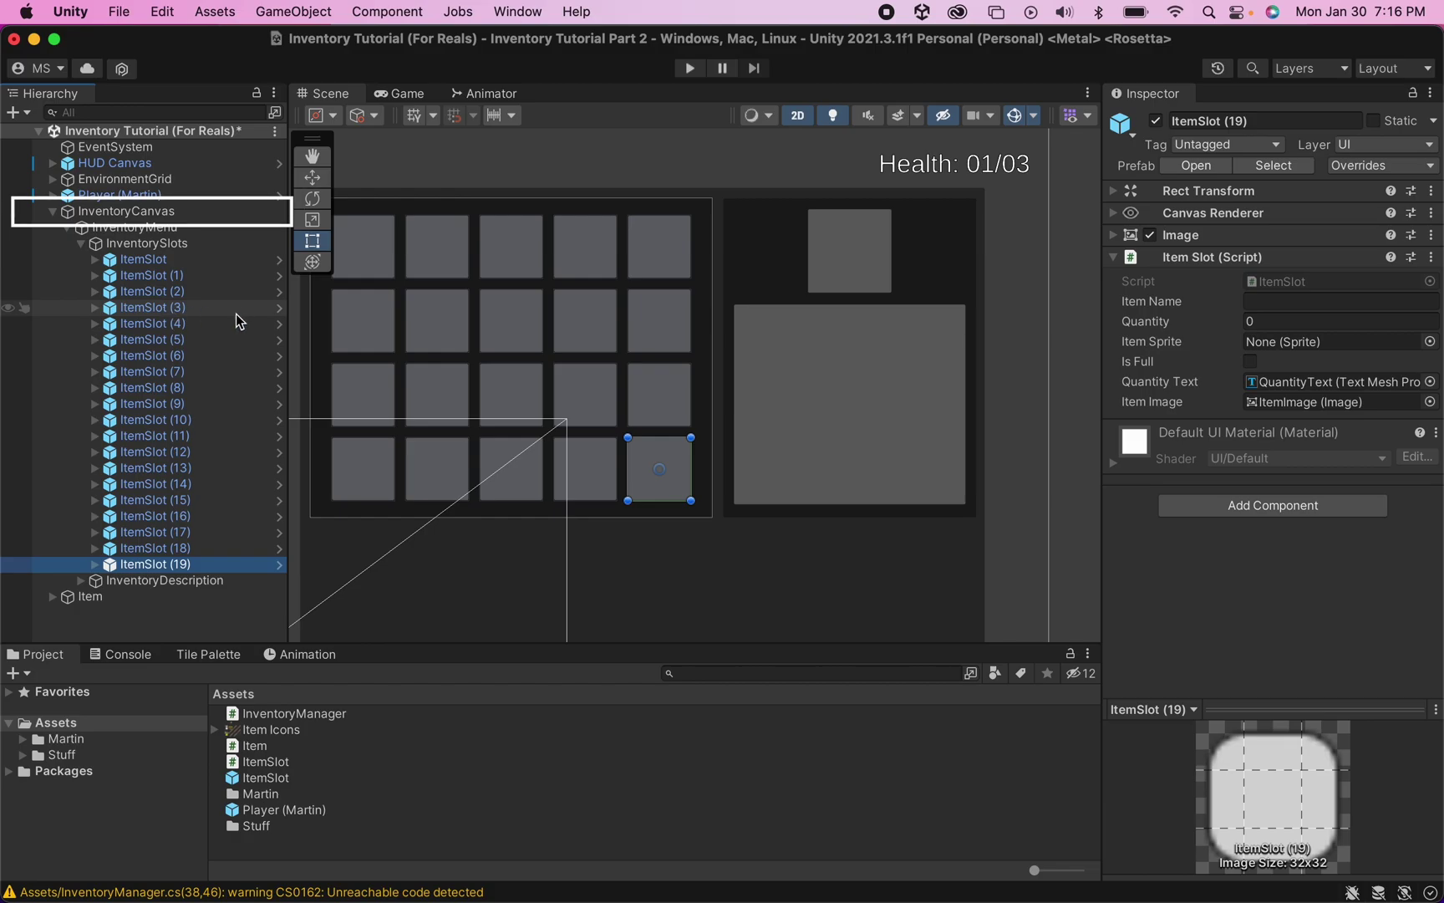
Lock the Inspector on InventoryCanvas, empty its Item Slot list, and add all twenty ItemSlots.
{"action": "left_click", "coordinate": [176, 212]}
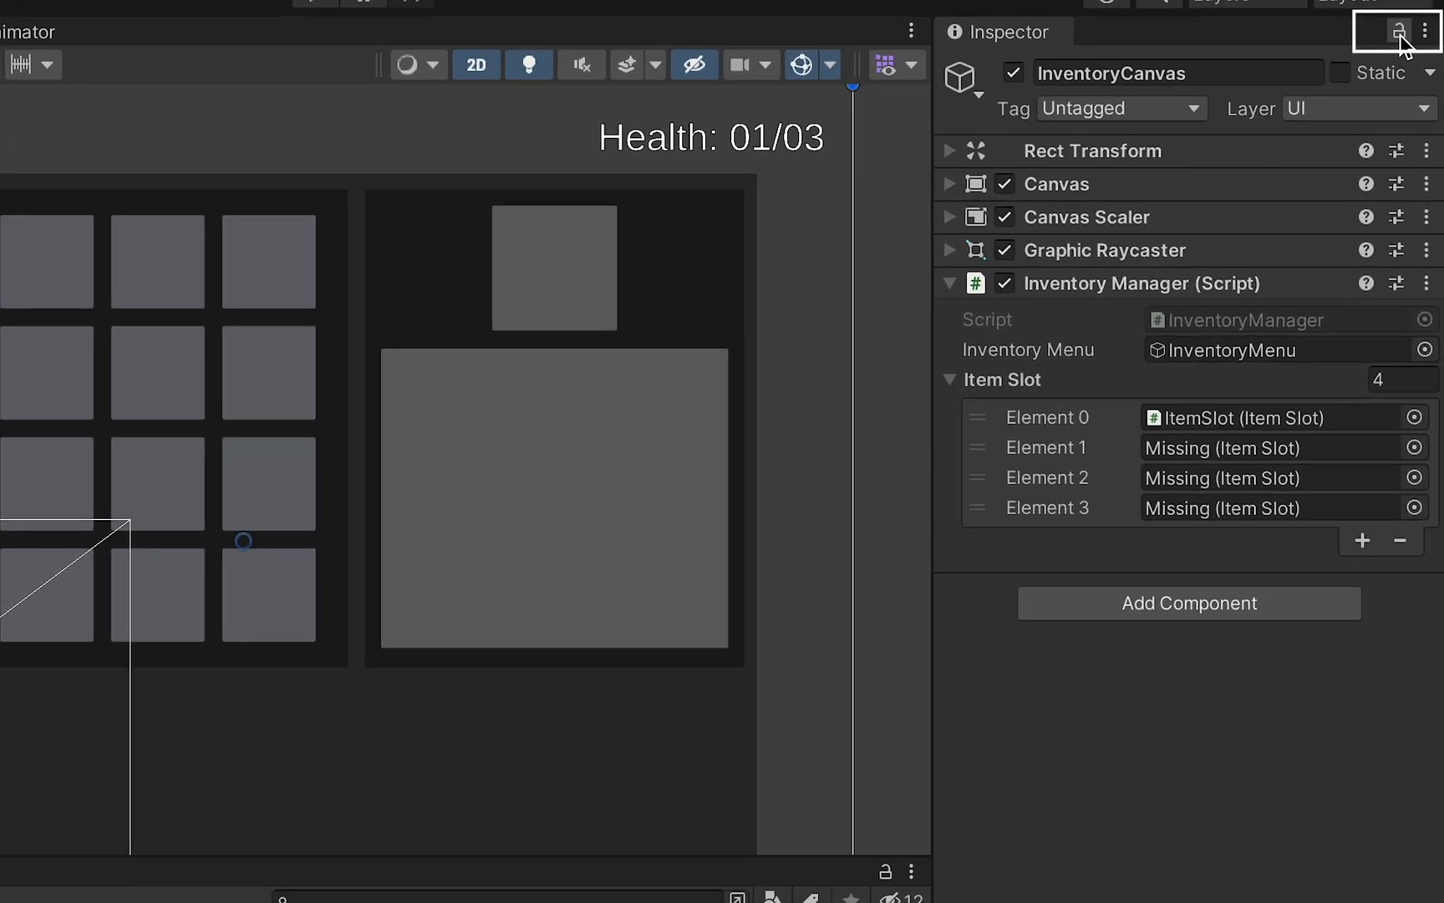
{"action": "left_click", "coordinate": [1402, 35]}
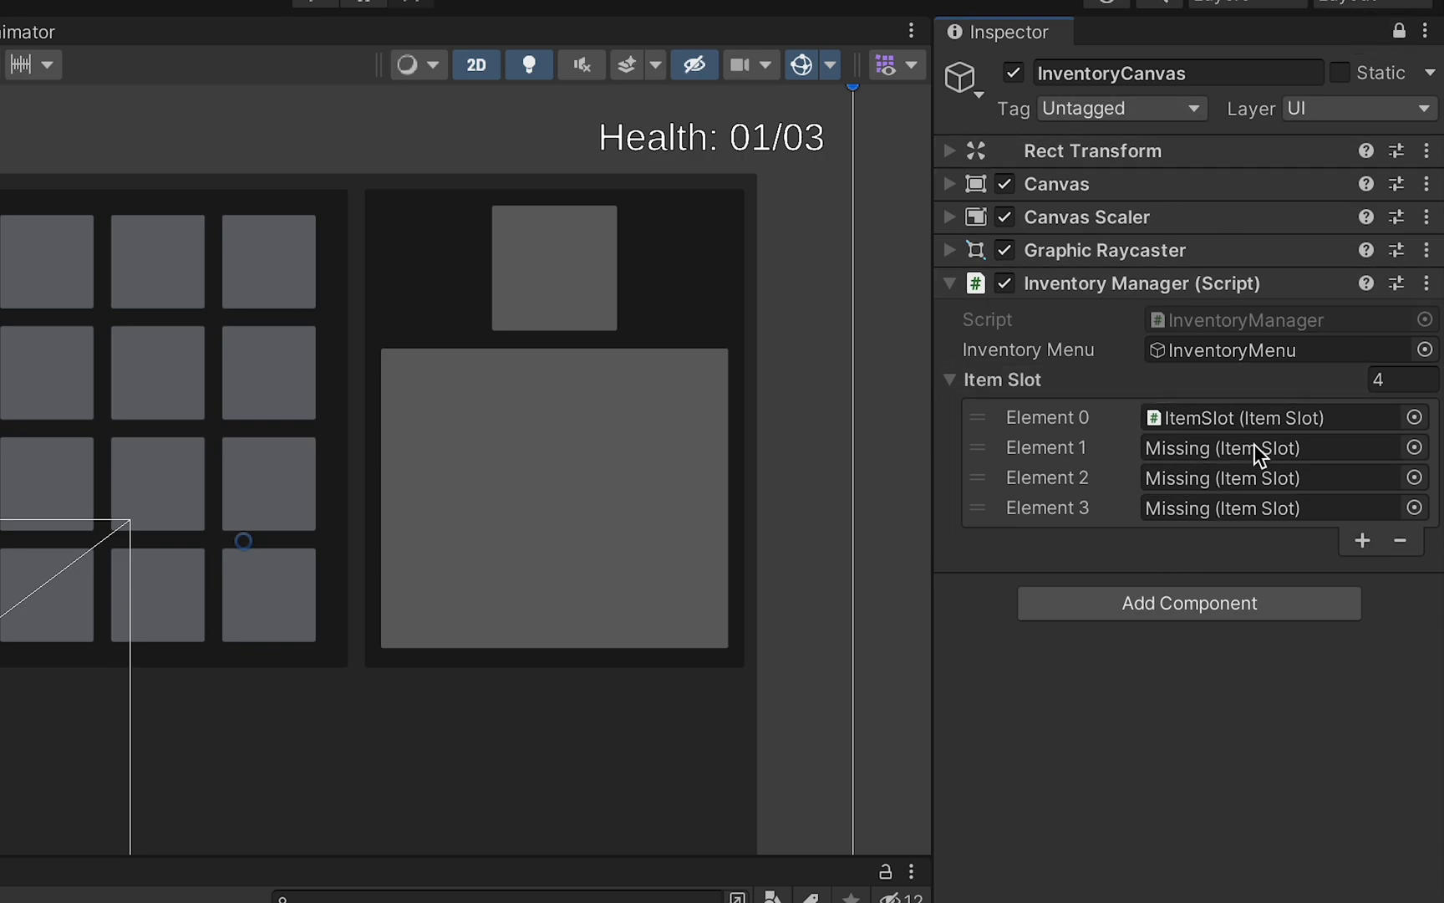
{"action": "left_click", "coordinate": [1374, 382]}
{"action": "type", "text": "0"}
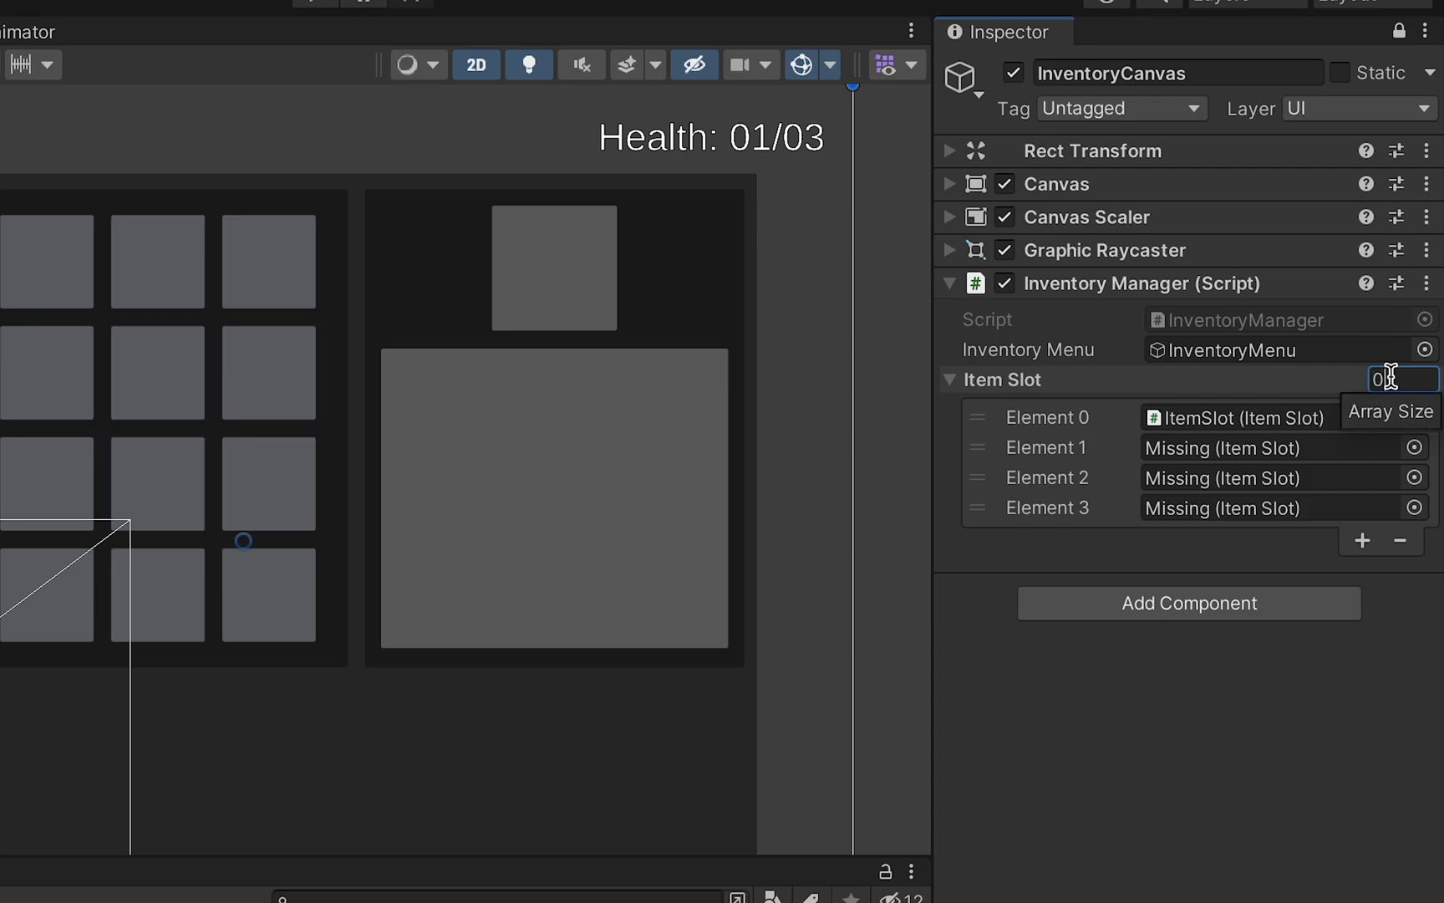
{"action": "key", "text": "Return"}
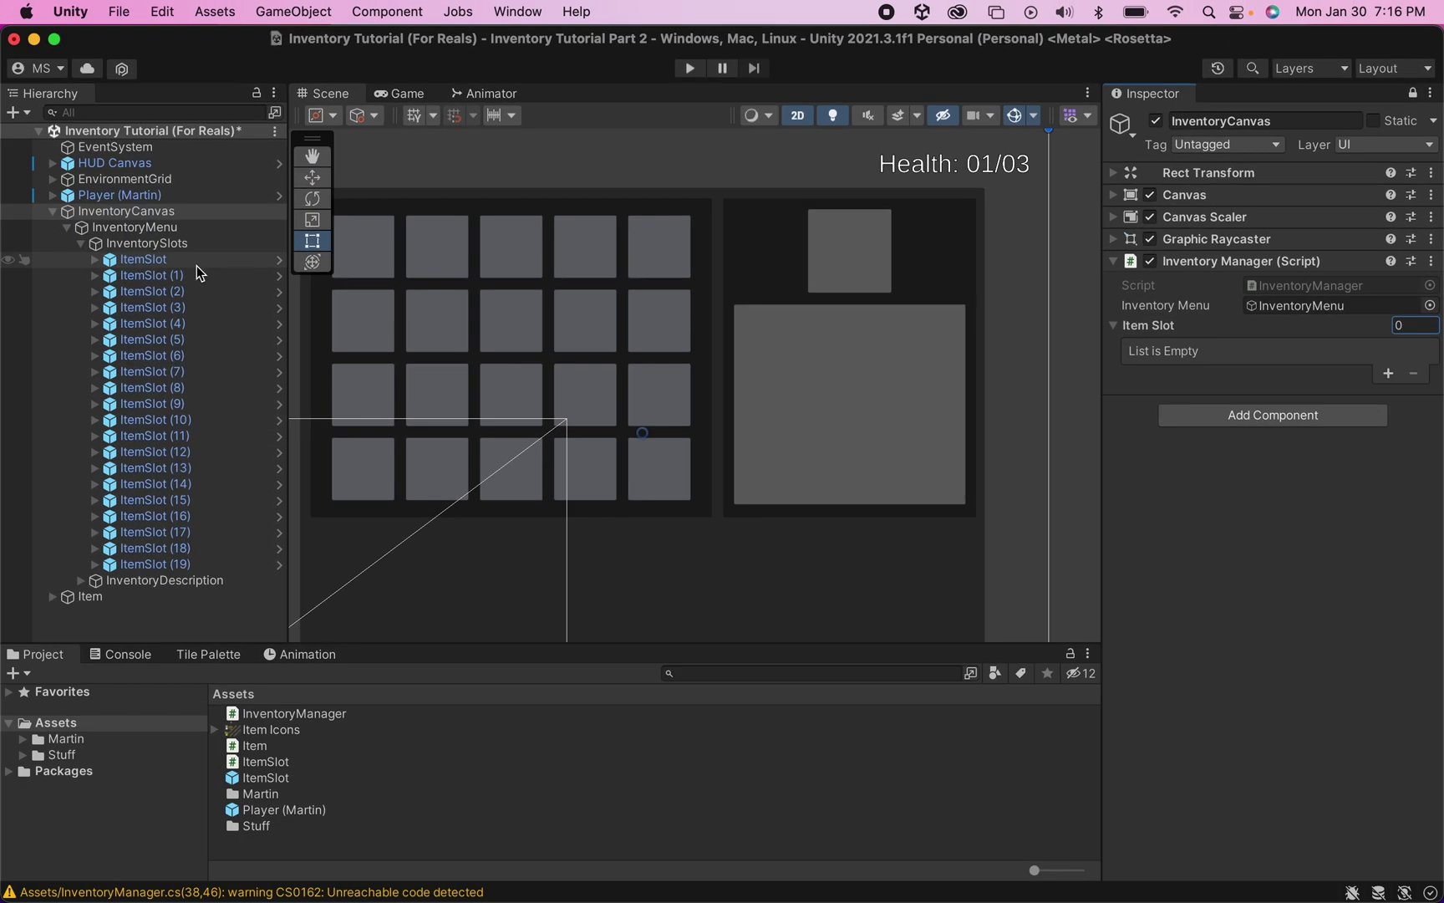
{"action": "left_click", "coordinate": [195, 260]}
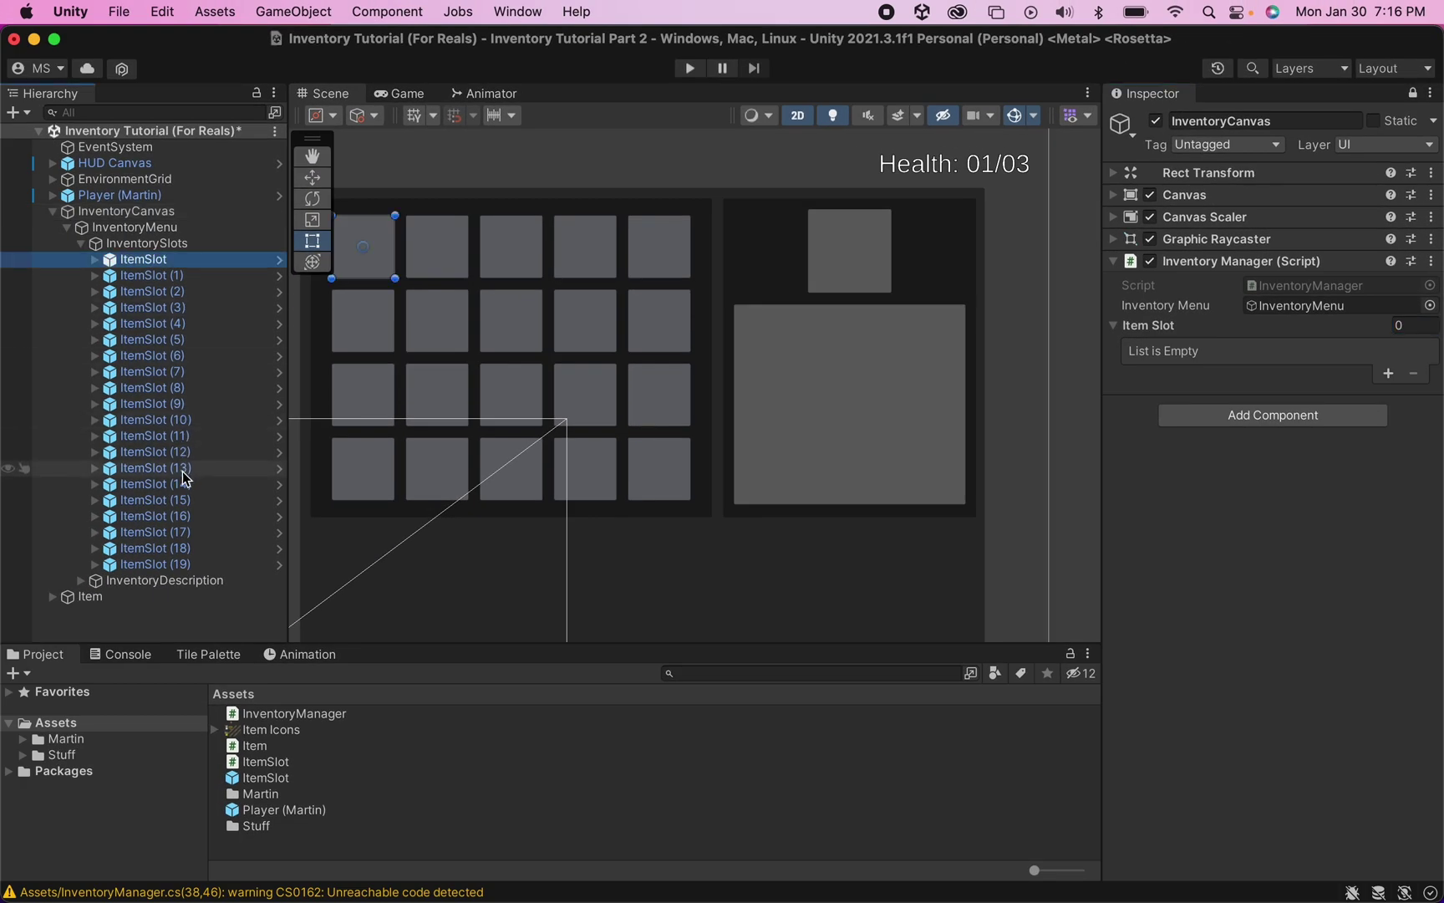
{"action": "left_click", "coordinate": [166, 562], "text": "shift"}
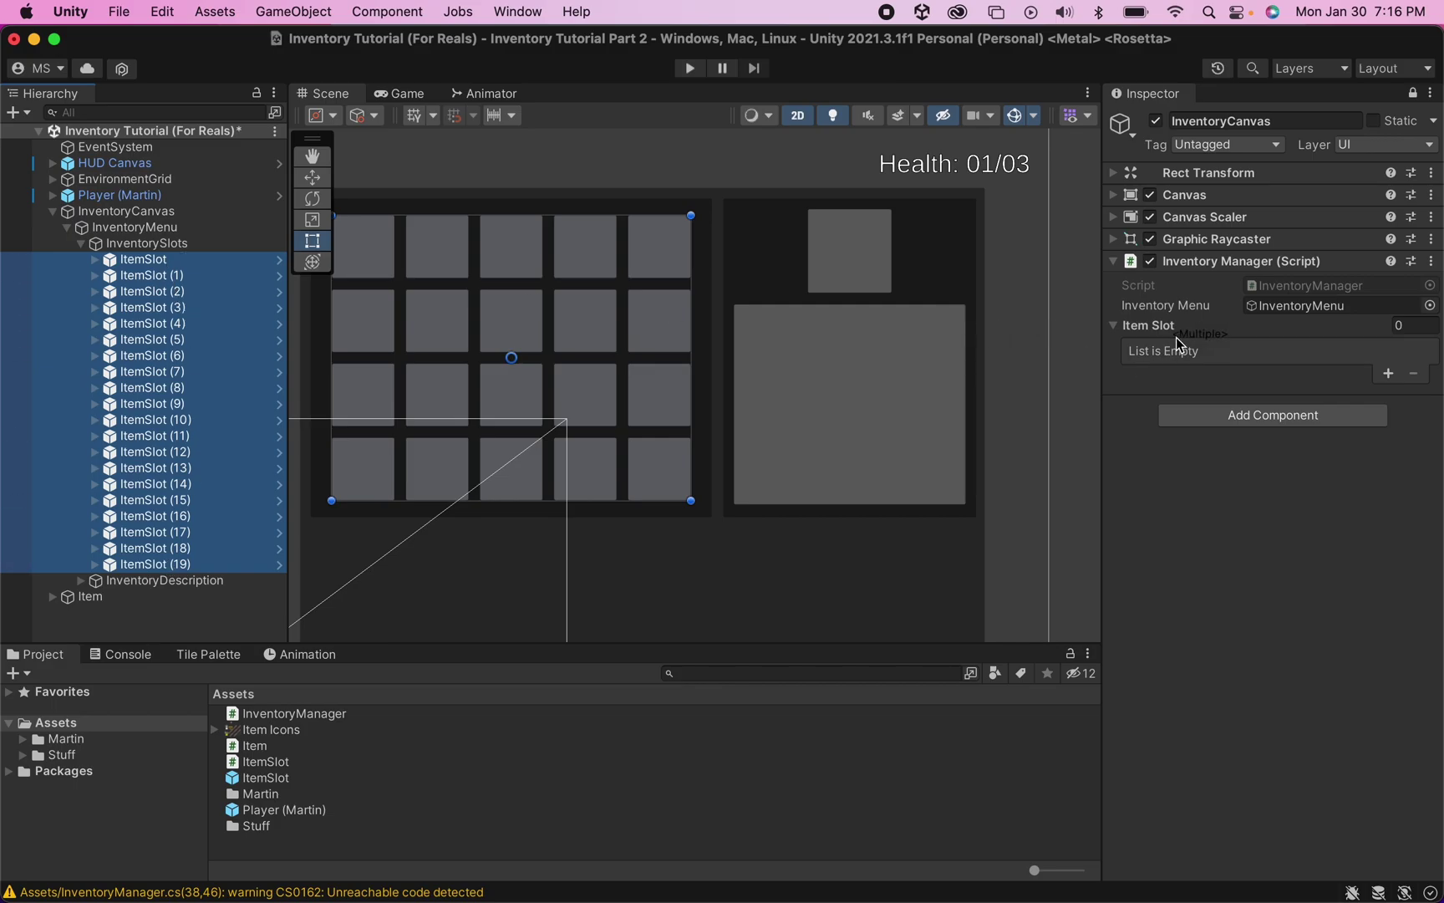
{"action": "left_click_drag", "start_coordinate": [1176, 338], "coordinate": [1189, 328]}
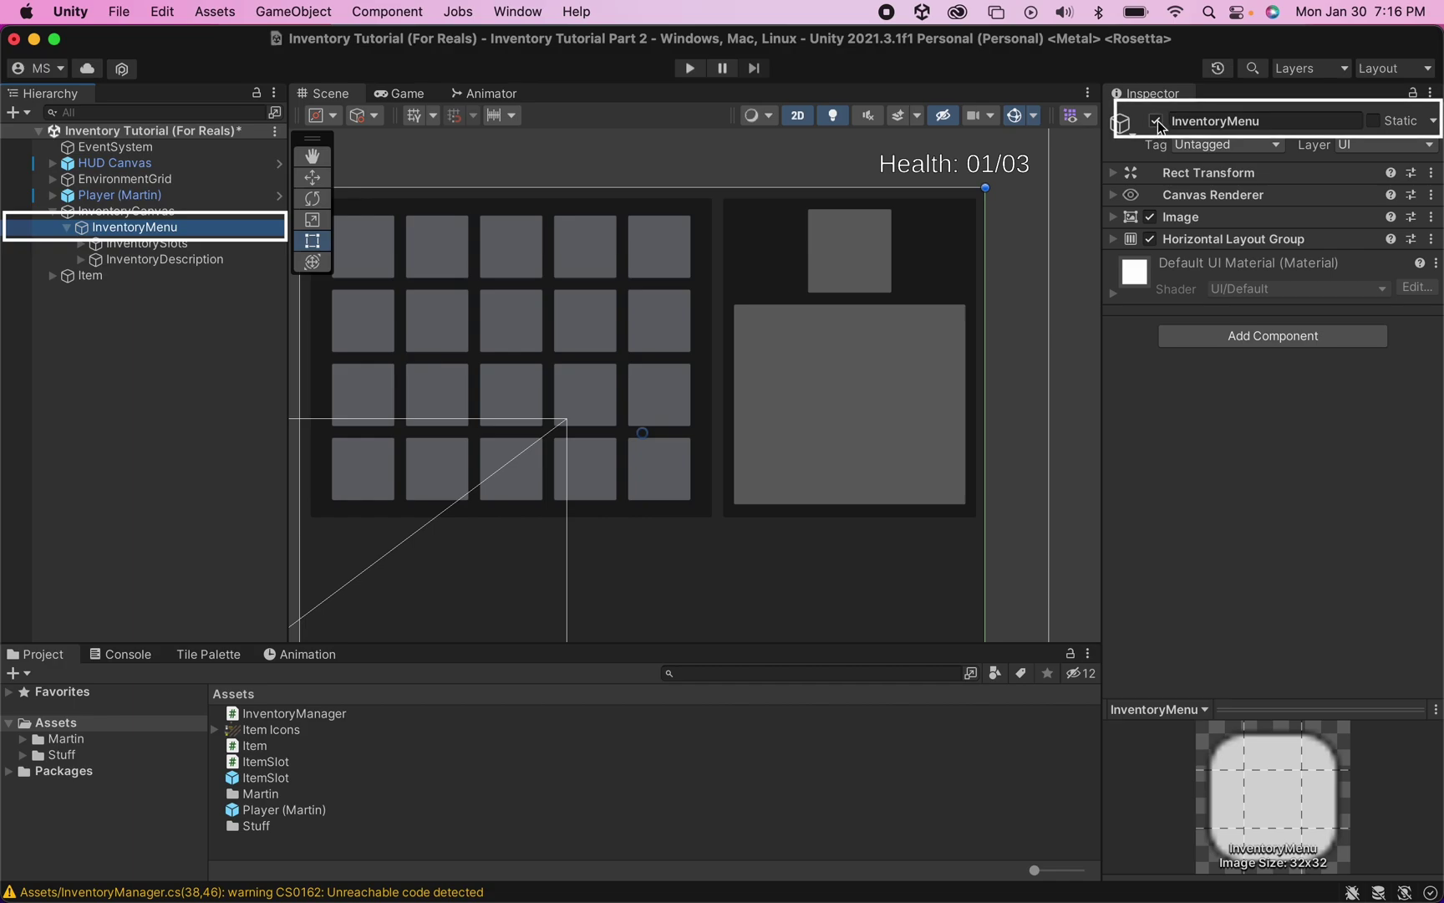
Hide InventoryMenu, then playtest: pick up the coffee and reopen the inventory to check it.
{"action": "left_click", "coordinate": [1156, 120]}
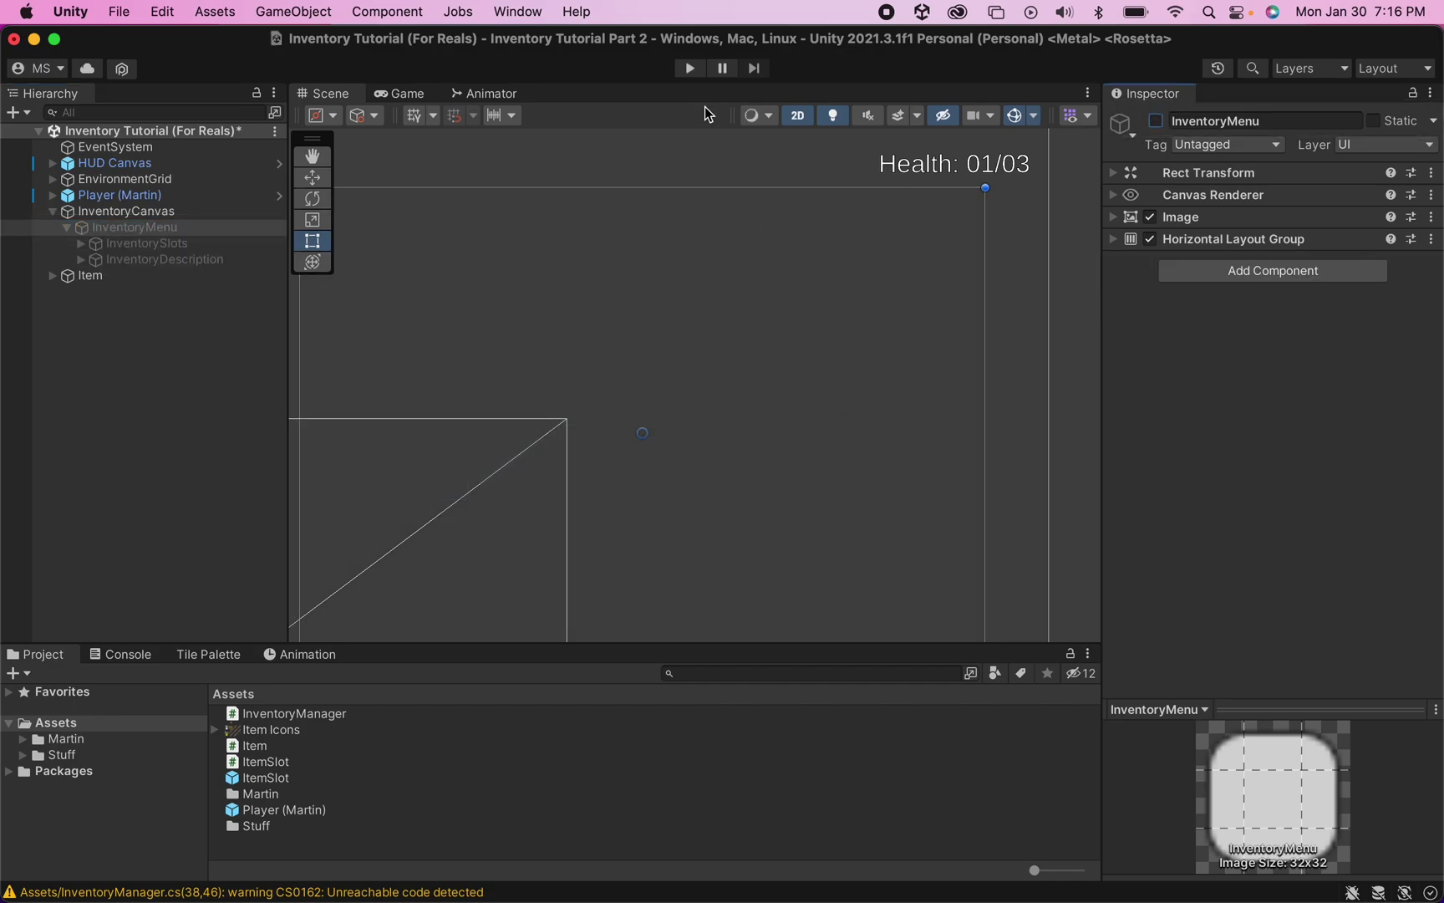
{"action": "left_click", "coordinate": [693, 69]}
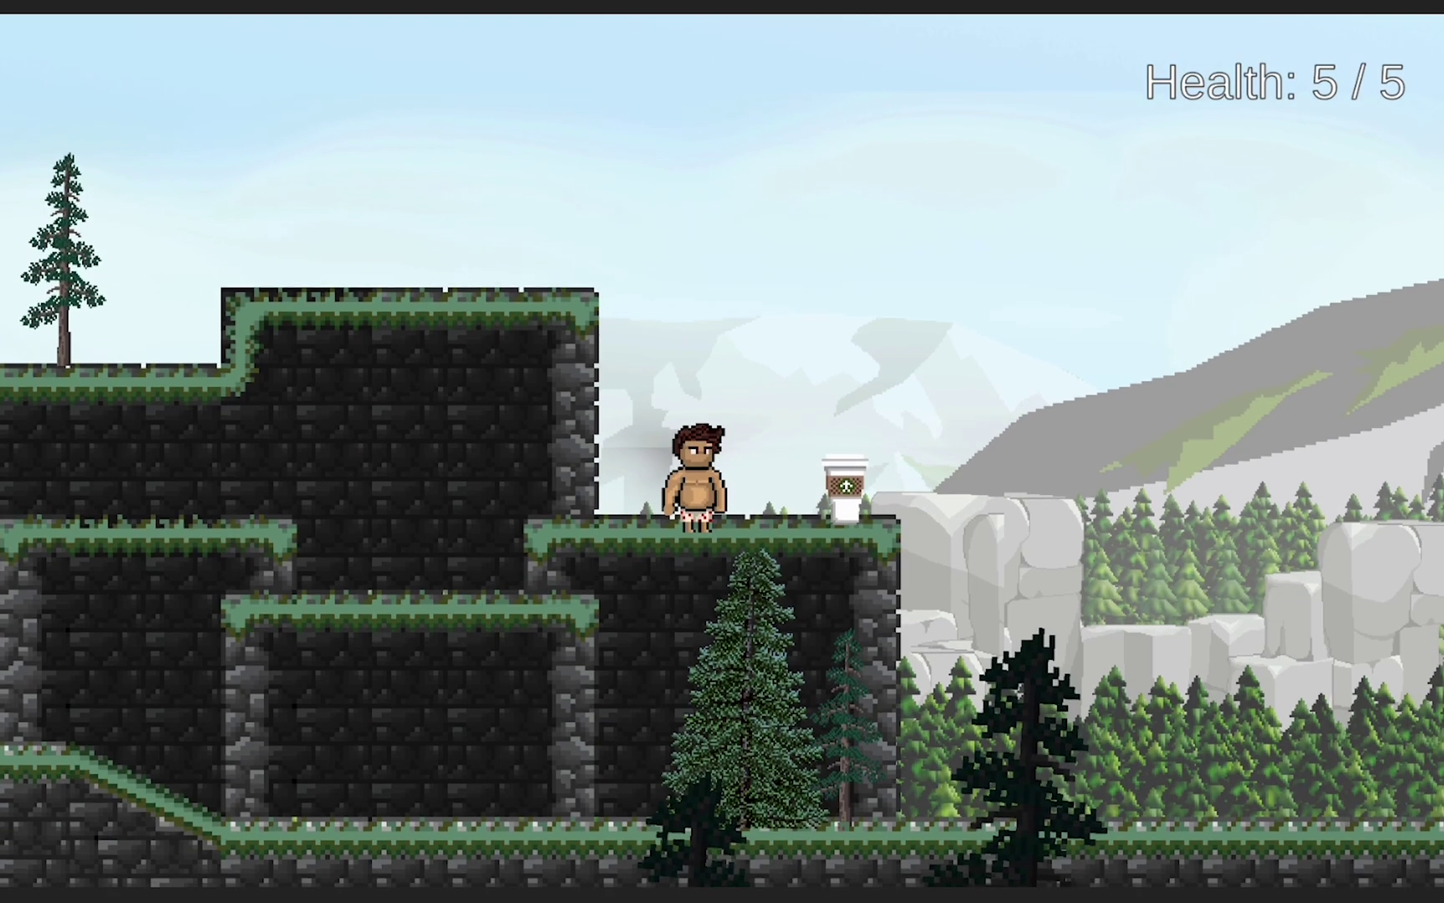
{"action": "key", "text": "i"}
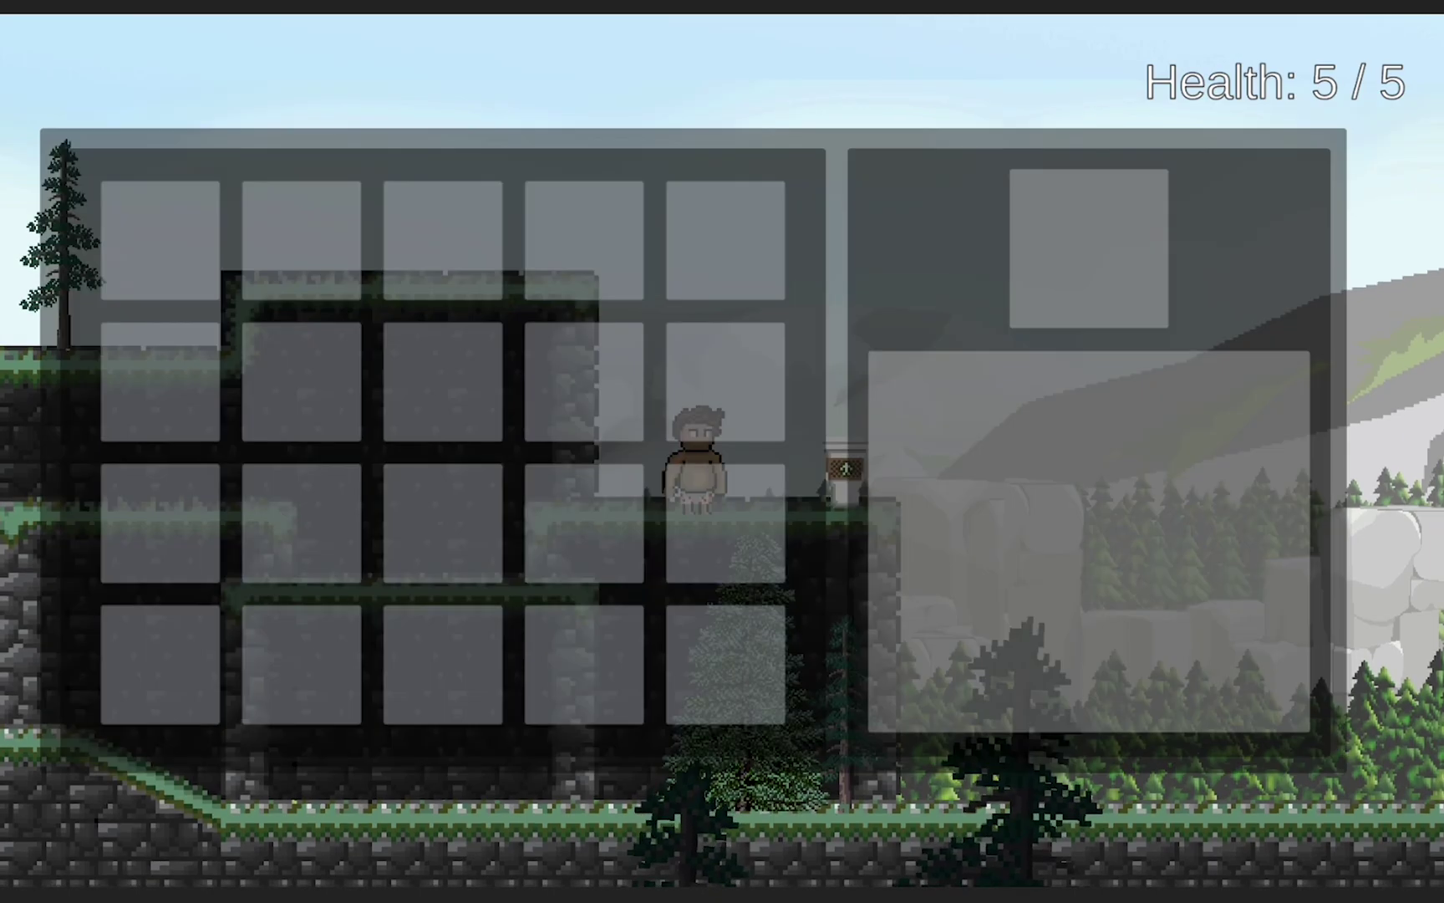
{"action": "key", "text": "i"}
{"action": "key", "text": "d"}
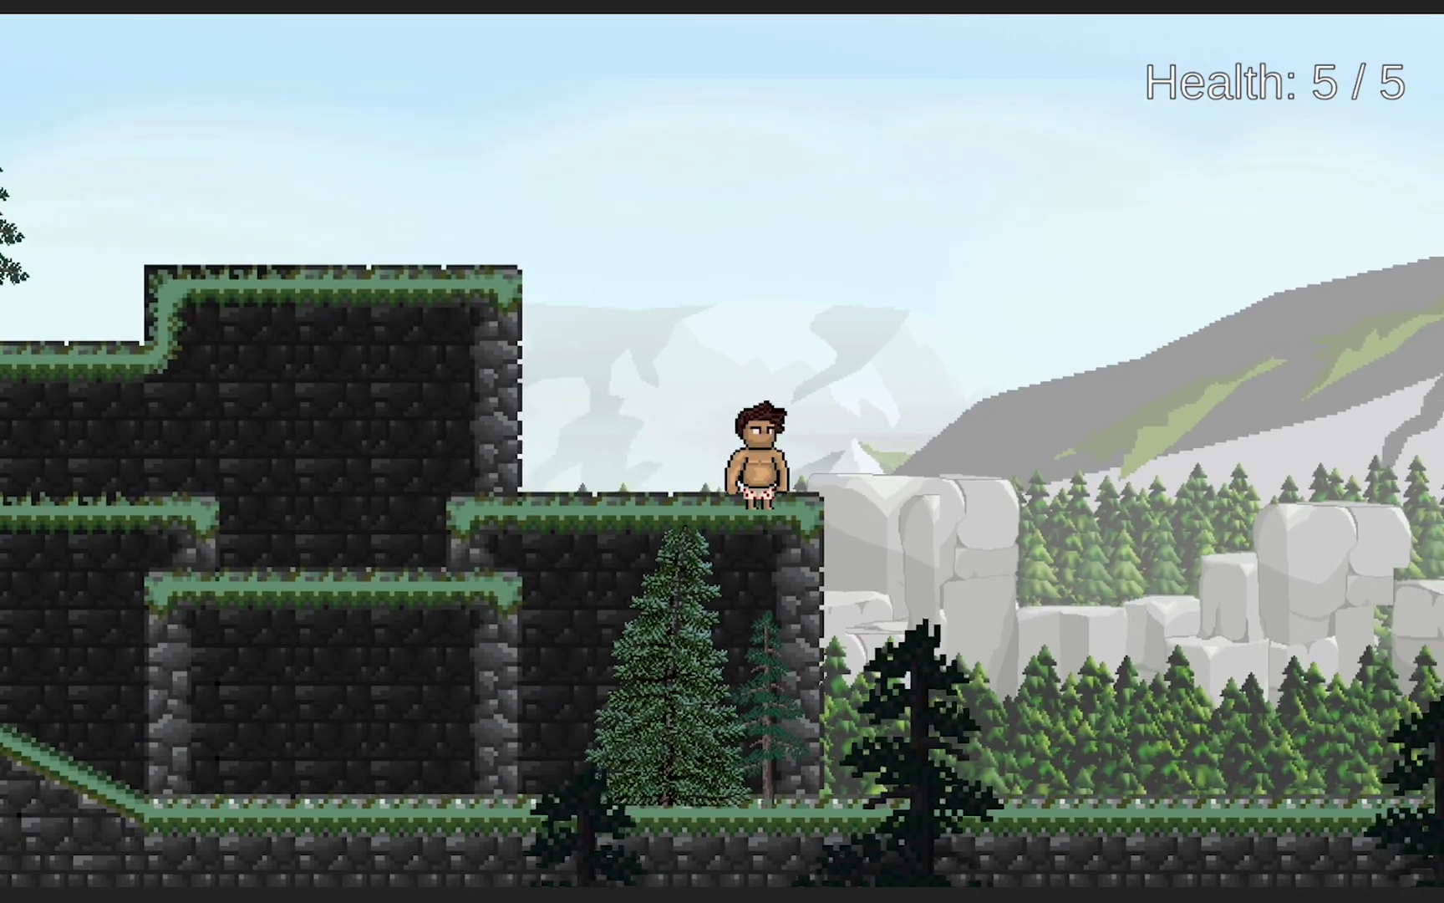
{"action": "key", "text": "a"}
{"action": "key", "text": "i"}
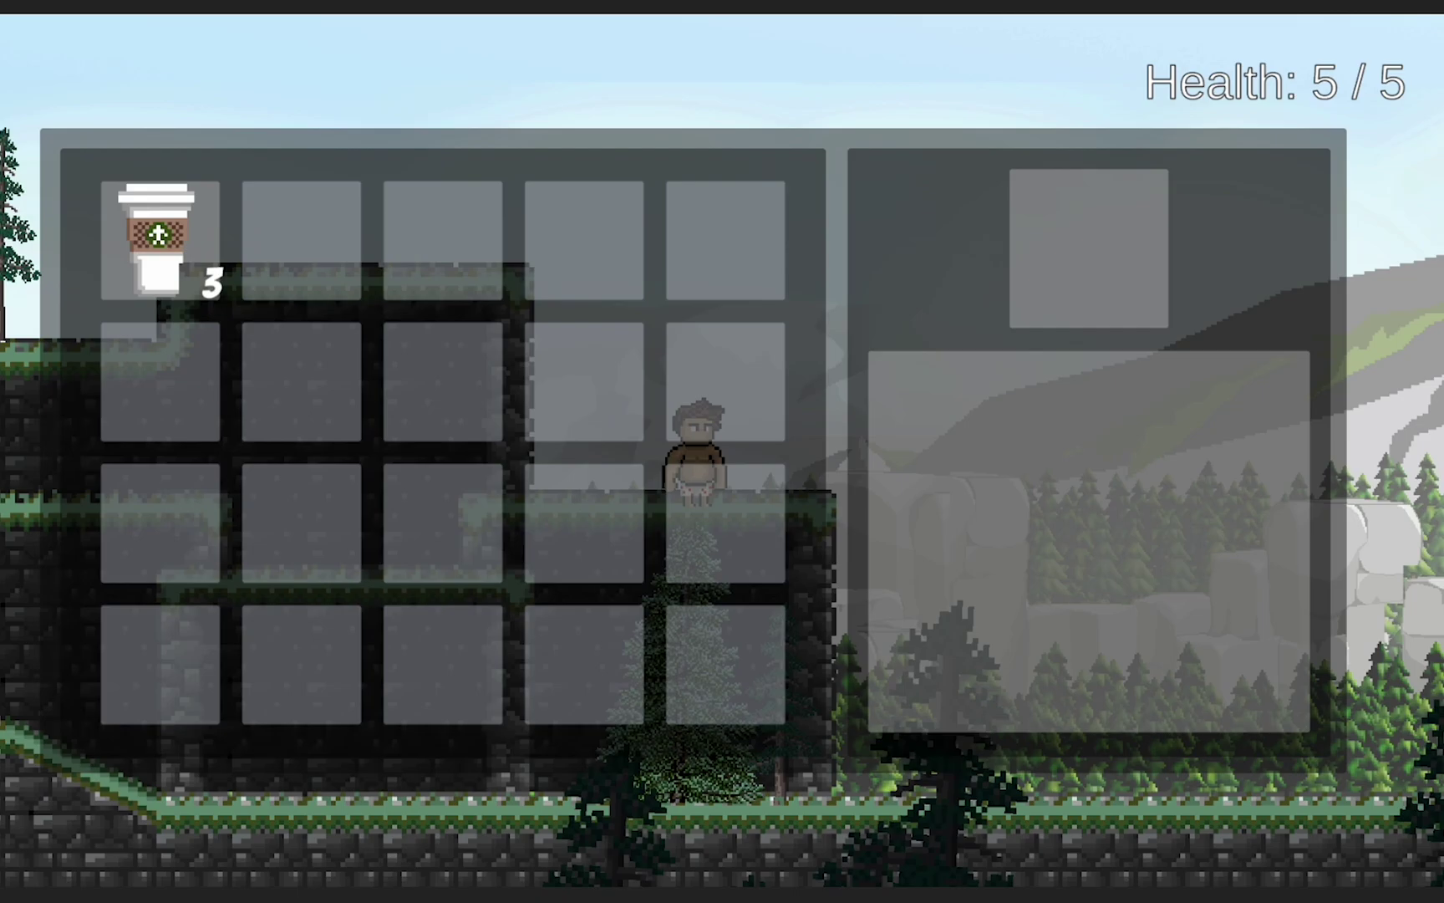